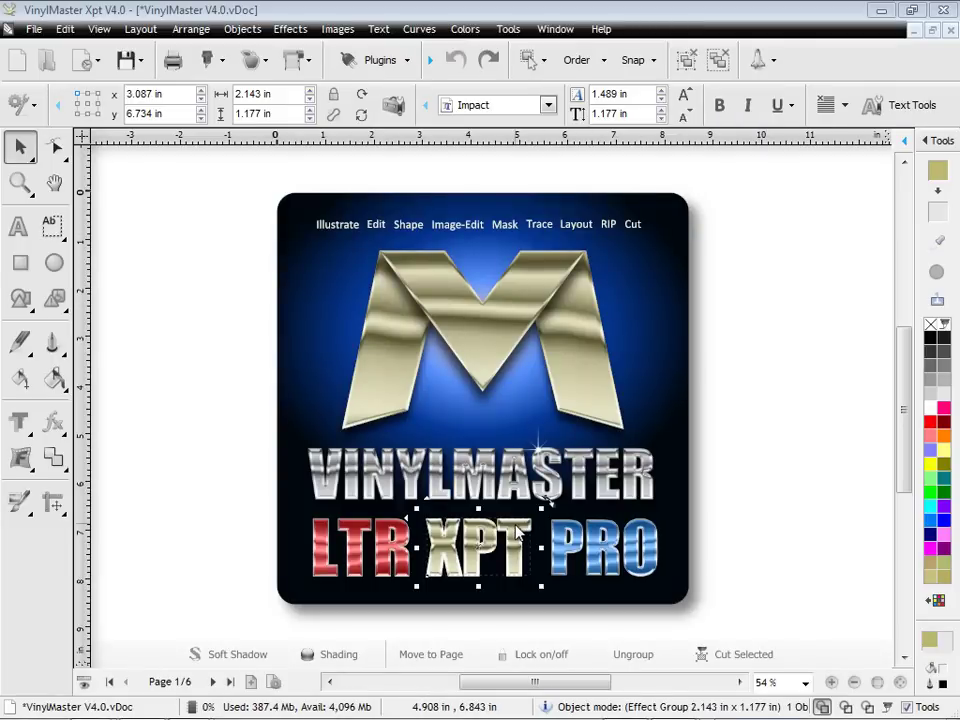
# Browse the colour and clipboard commands and toggle the XPT lettering's font settings
pyautogui.click(468, 30)
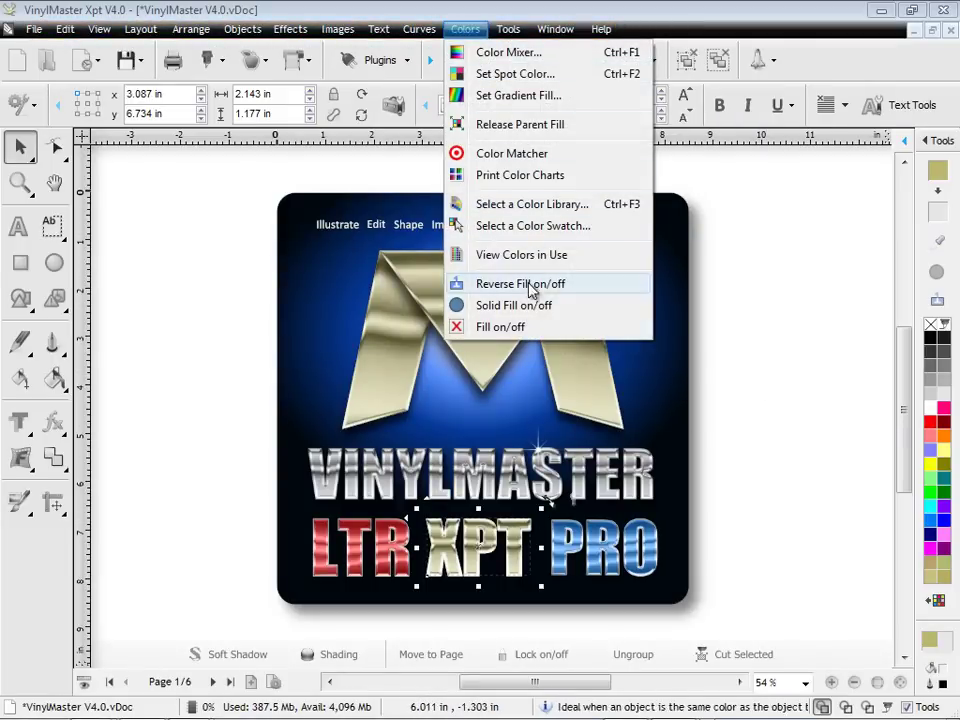
pyautogui.click(733, 452)
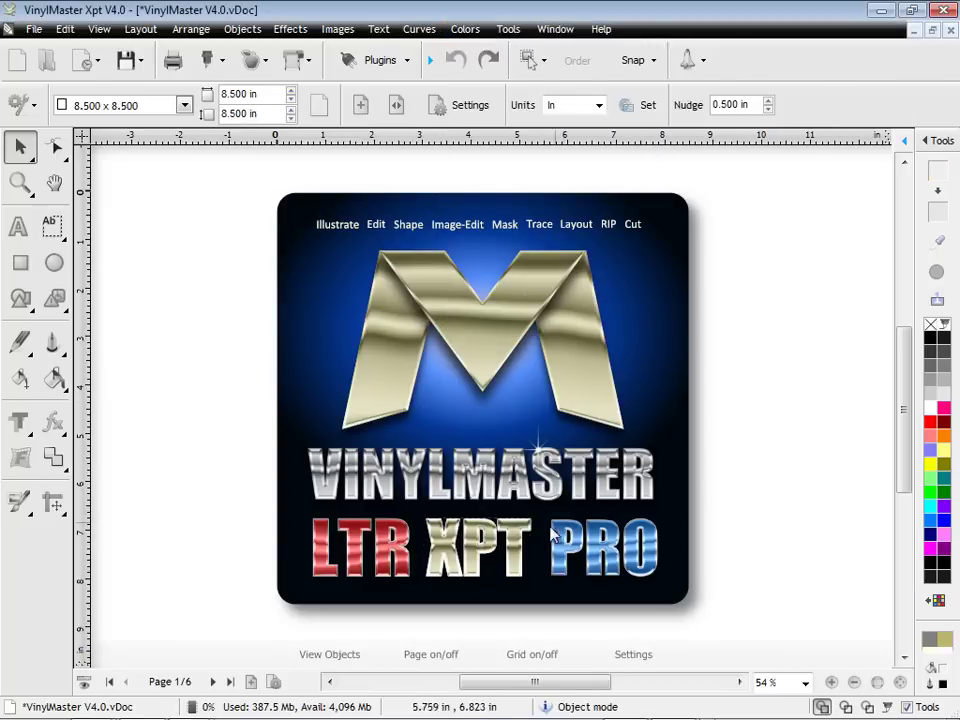
pyautogui.click(516, 533)
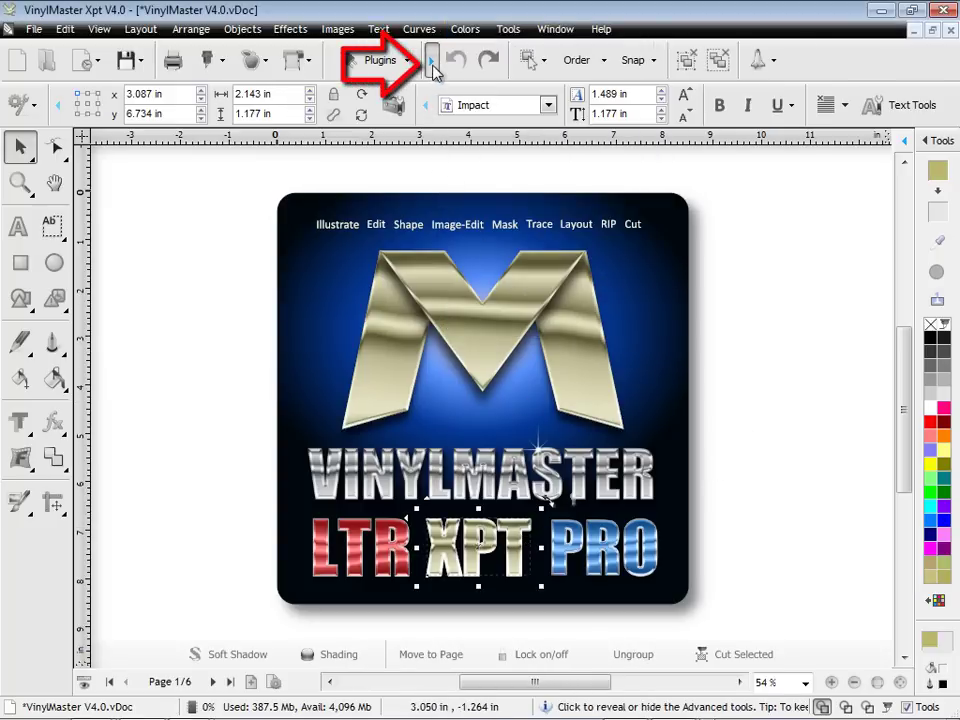
pyautogui.click(431, 61)
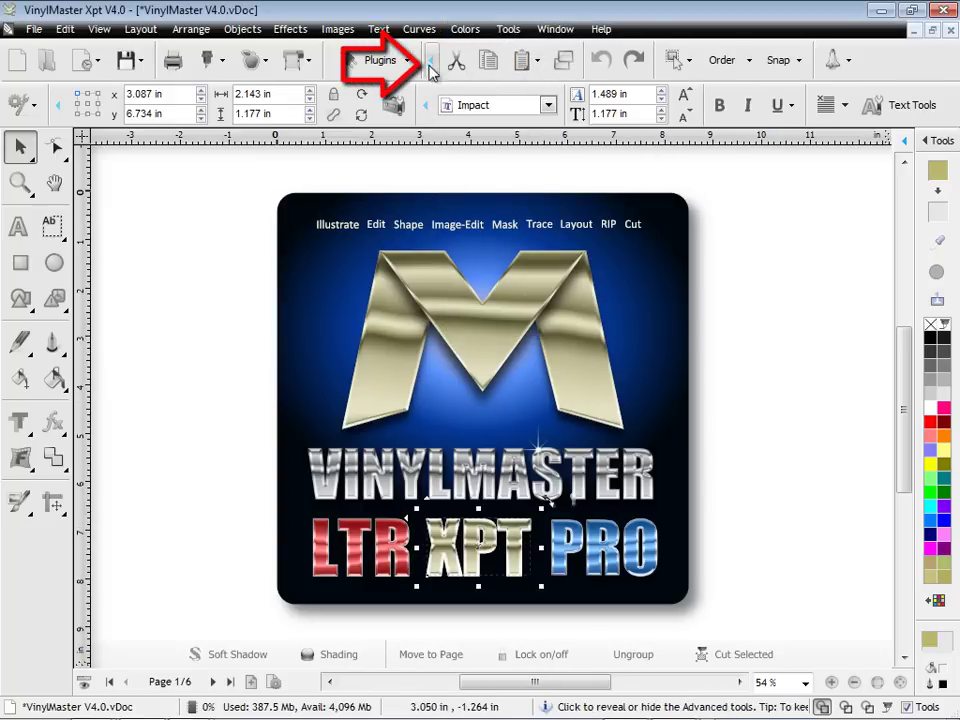
pyautogui.click(425, 106)
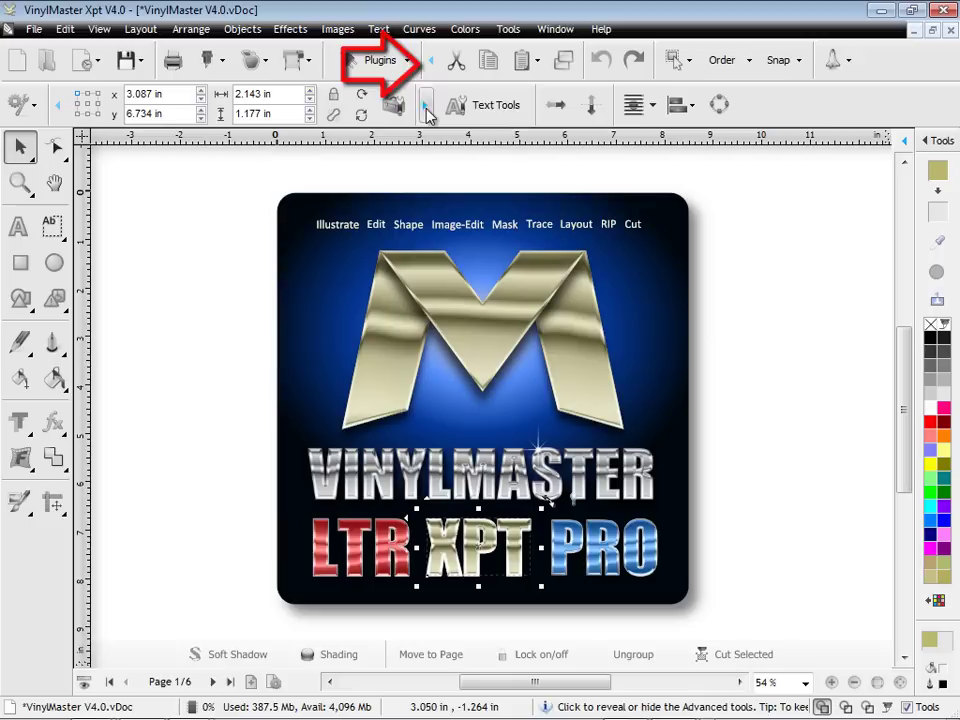
pyautogui.click(425, 106)
pyautogui.click(431, 61)
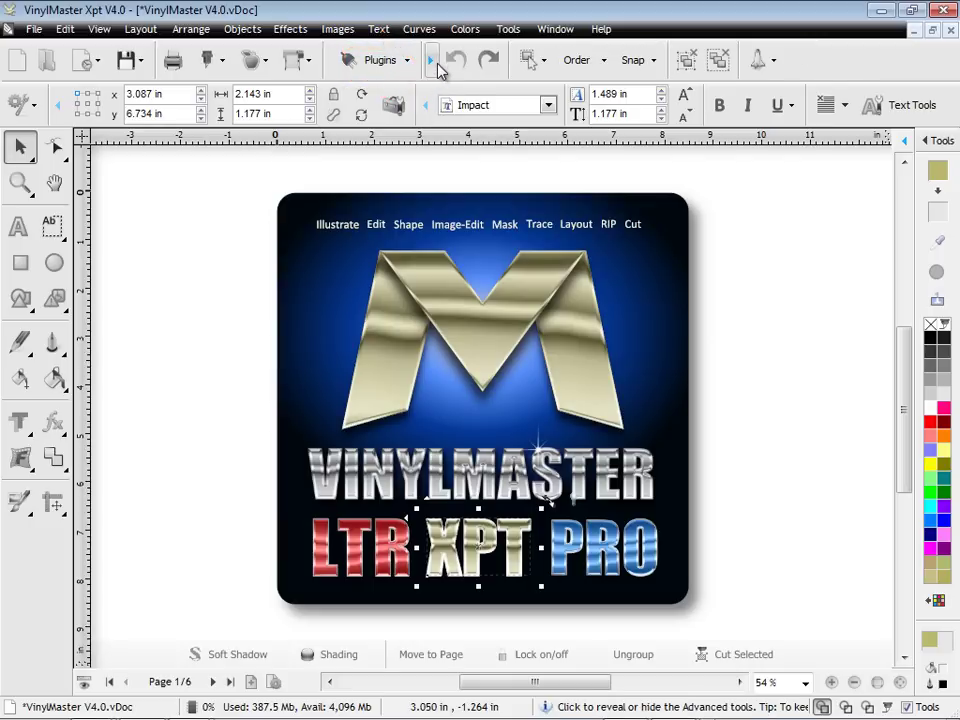
# Browse the American Architectural and Photographic Paper page sizes without changing the page size
pyautogui.click(757, 268)
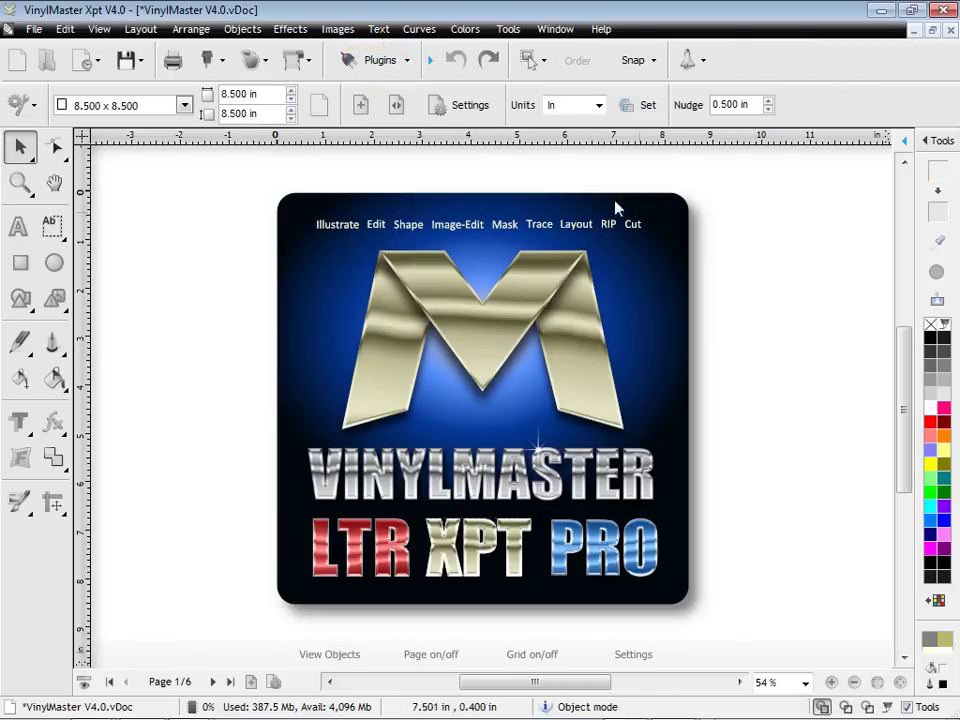
pyautogui.click(185, 105)
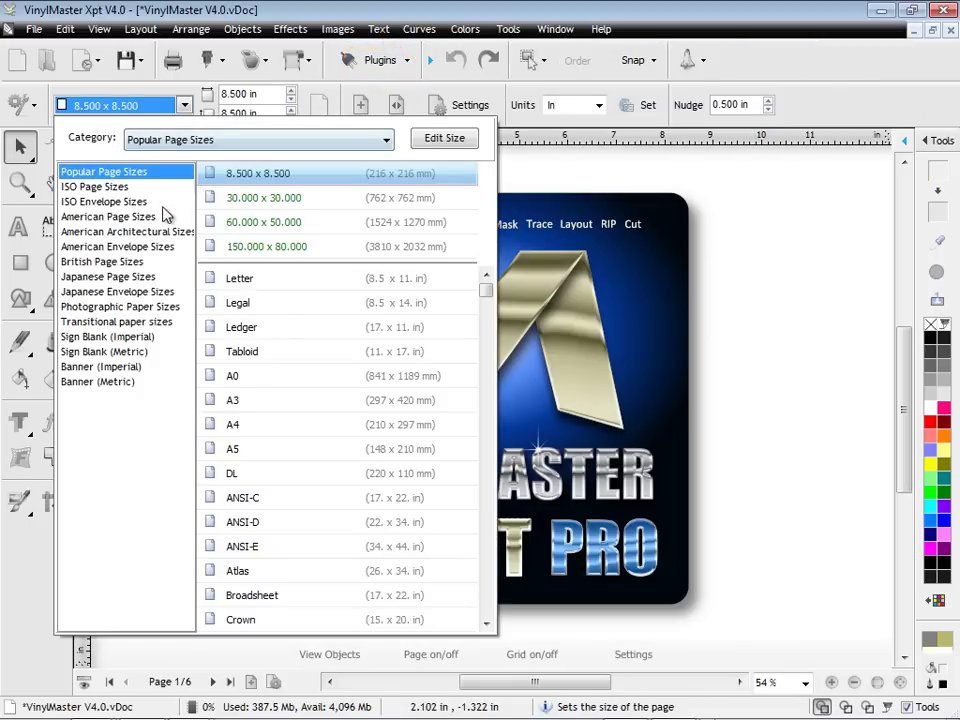
pyautogui.click(153, 235)
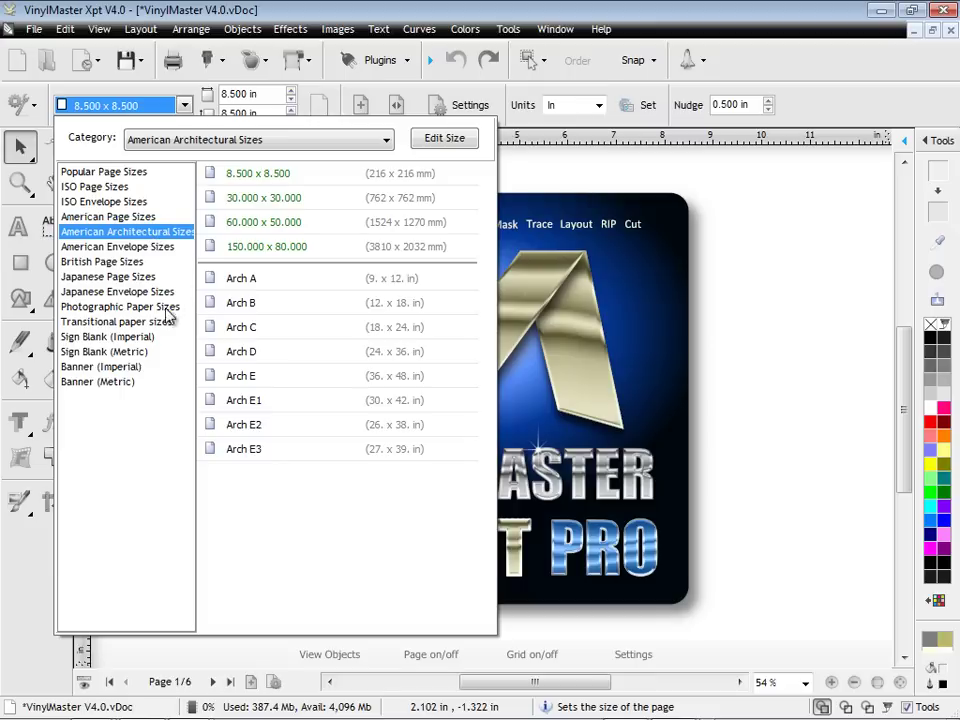
pyautogui.click(133, 308)
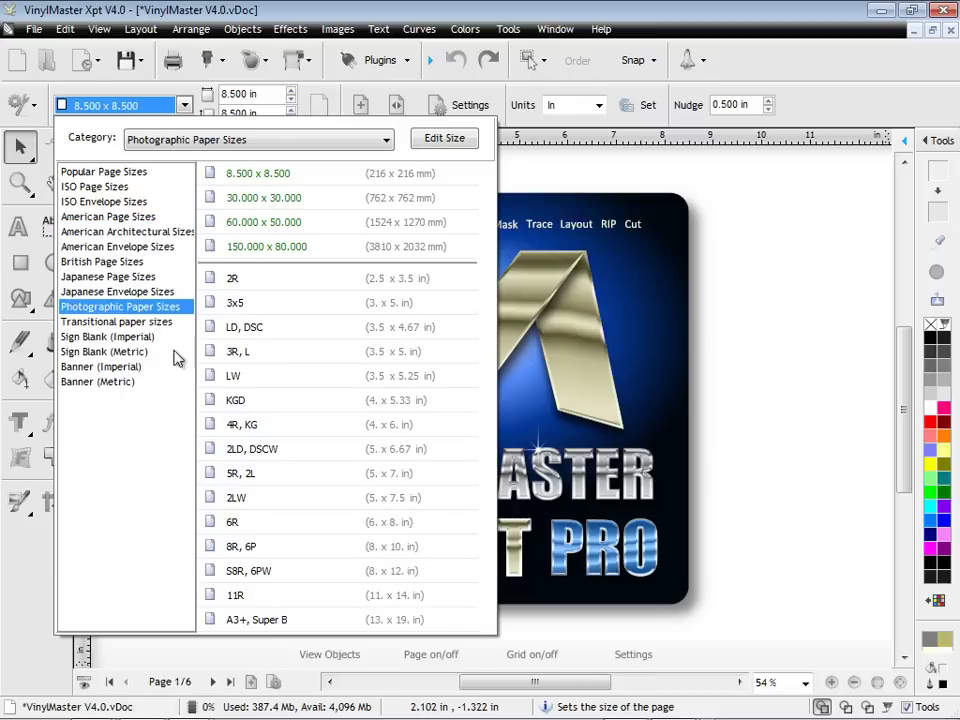
pyautogui.click(745, 367)
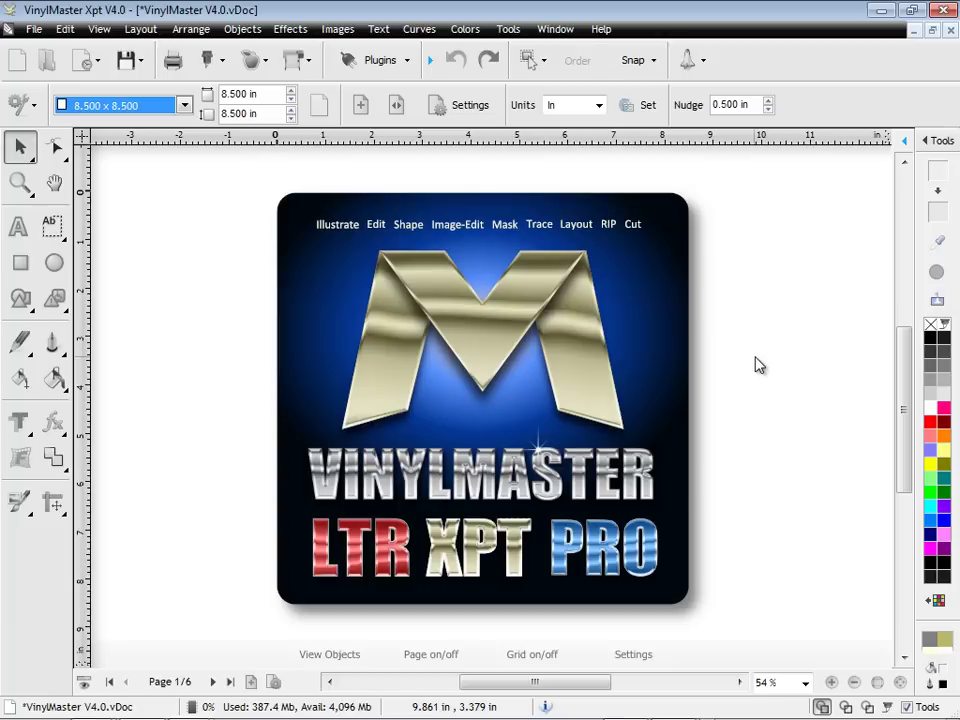
# Switch to the Align and Distribute toolset, then restore the default toolset
pyautogui.click(20, 103)
pyautogui.moveTo(84, 237)
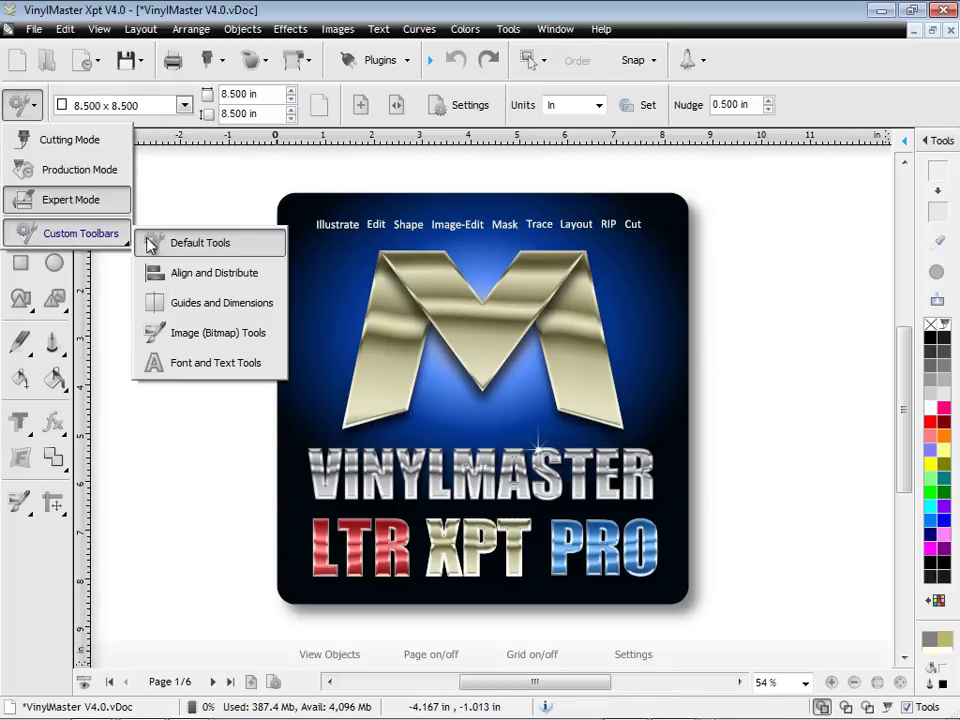
pyautogui.click(189, 273)
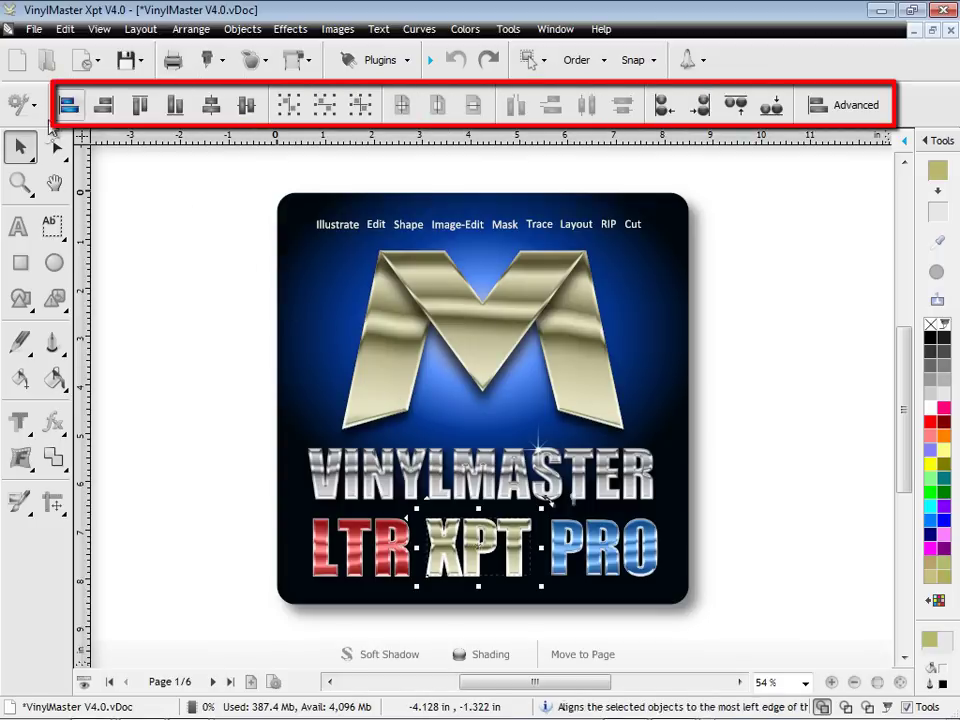
pyautogui.click(22, 104)
pyautogui.moveTo(95, 236)
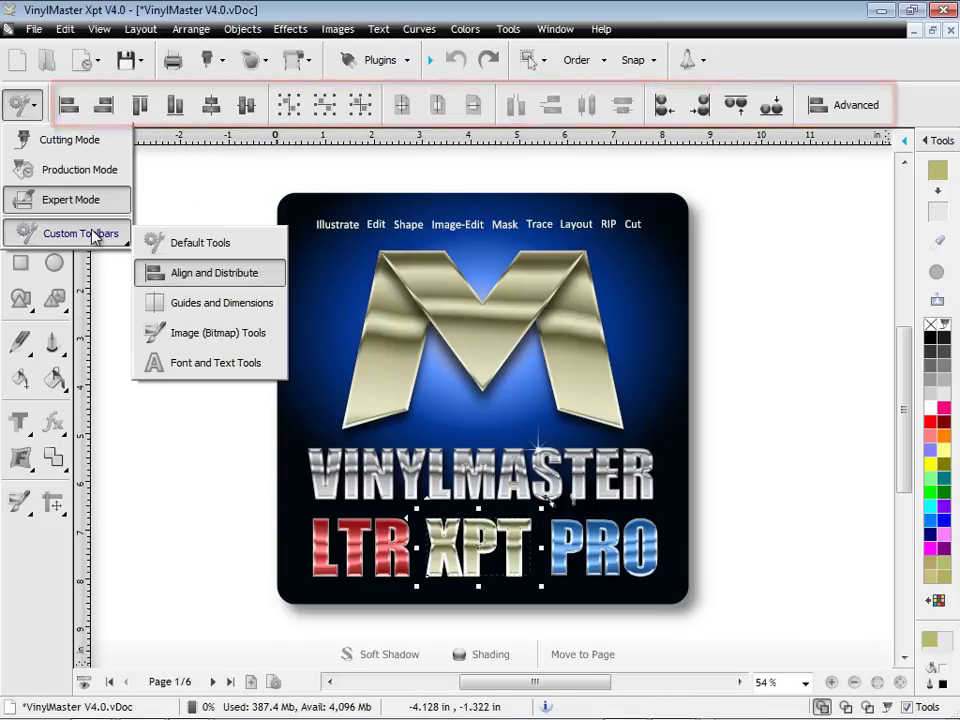
pyautogui.click(188, 242)
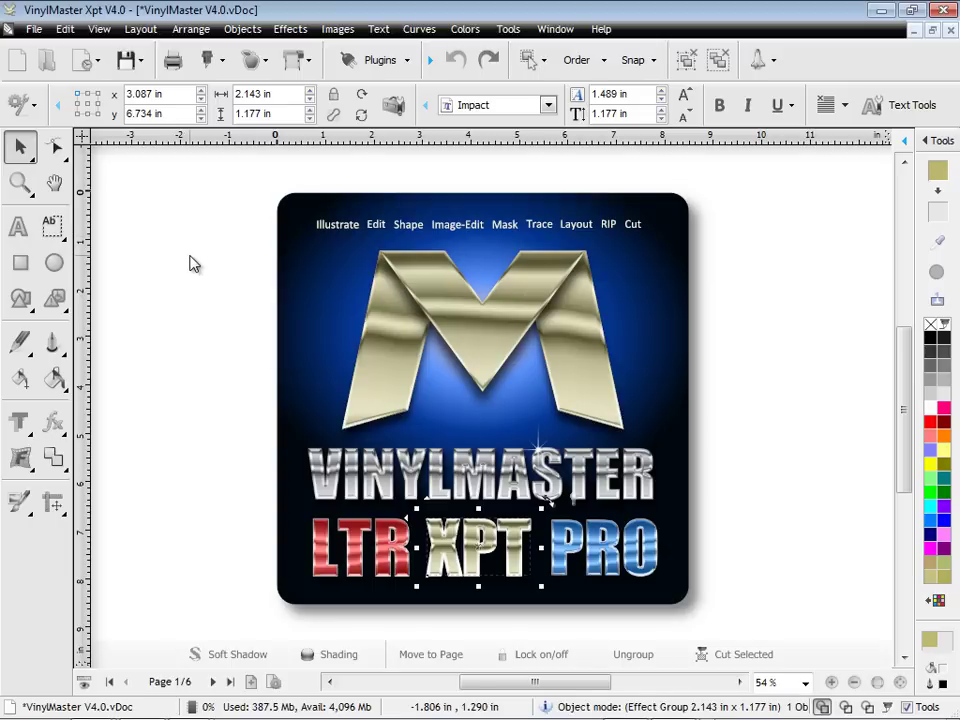
# Go to Page 4 and select the blue circle
pyautogui.click(182, 681)
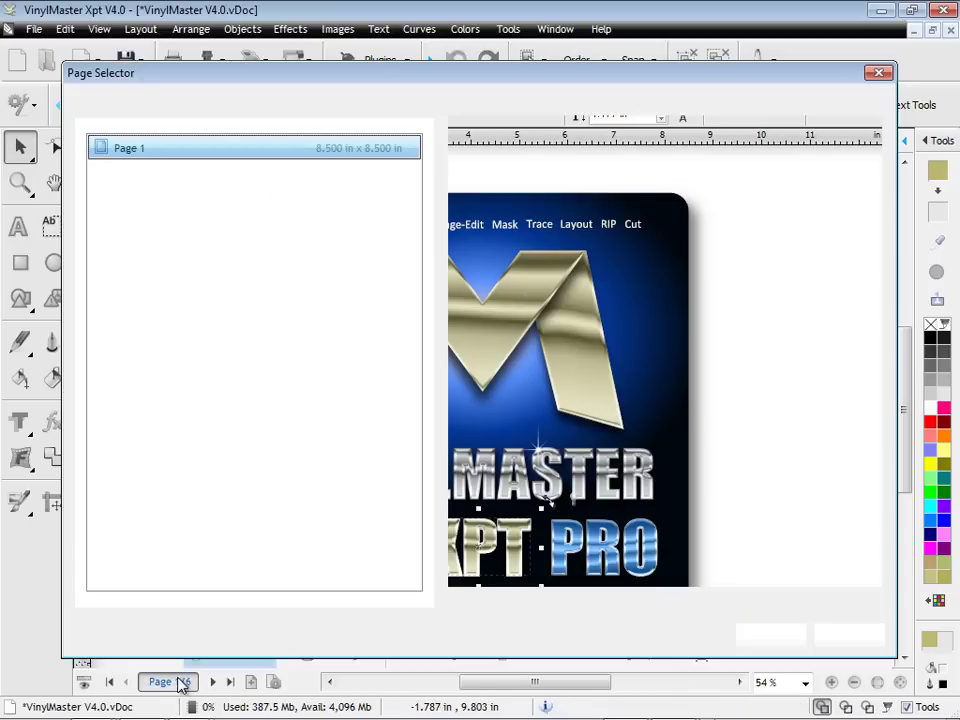
pyautogui.click(165, 222)
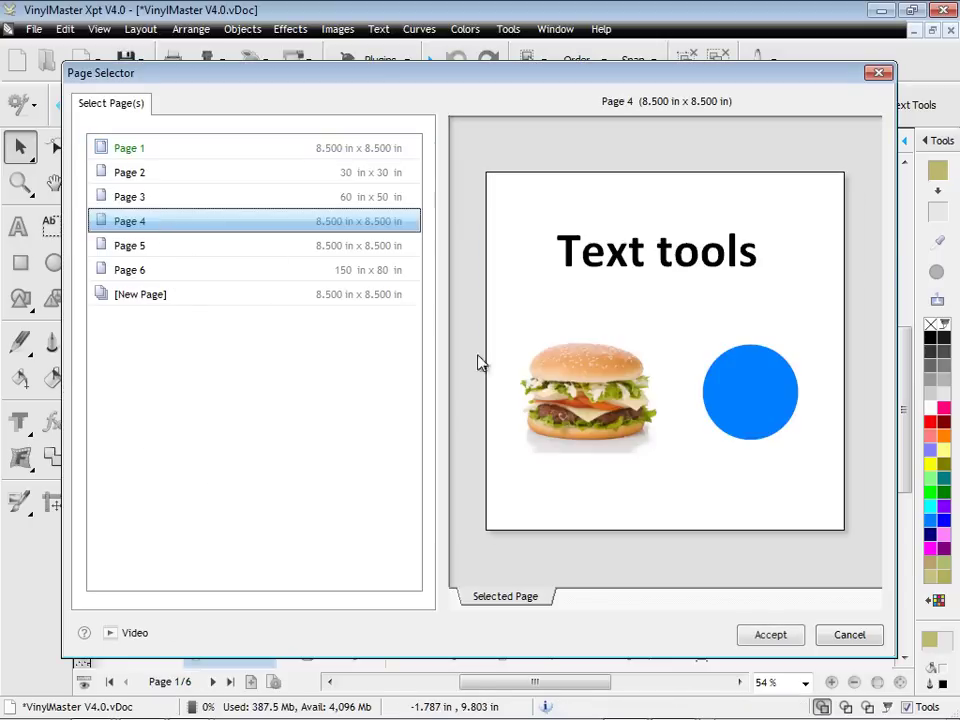
pyautogui.click(772, 635)
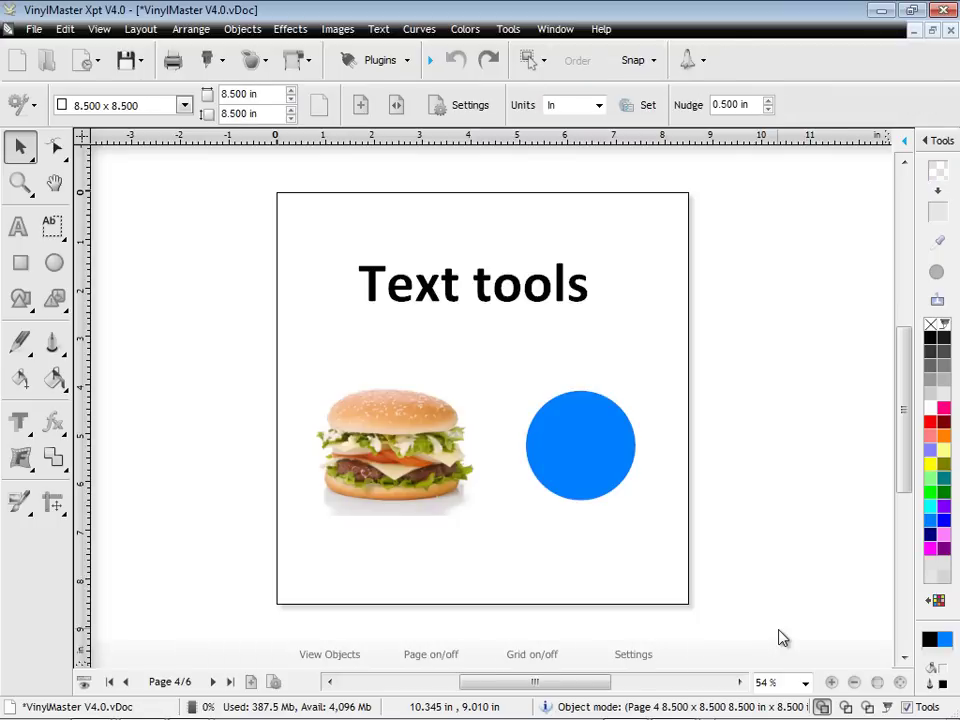
pyautogui.click(540, 305)
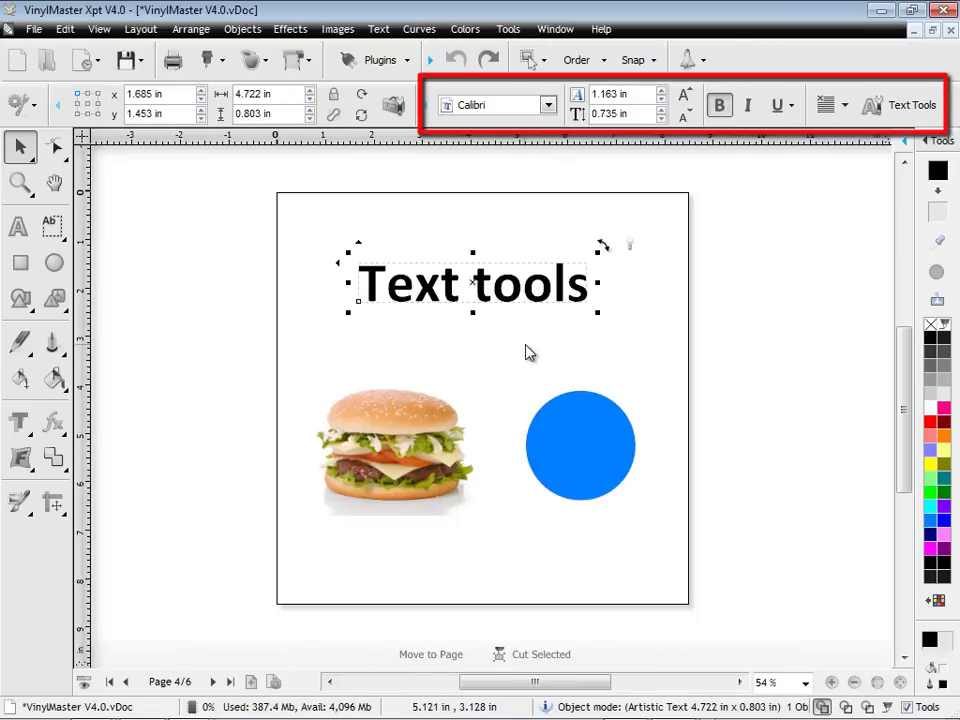
pyautogui.click(411, 396)
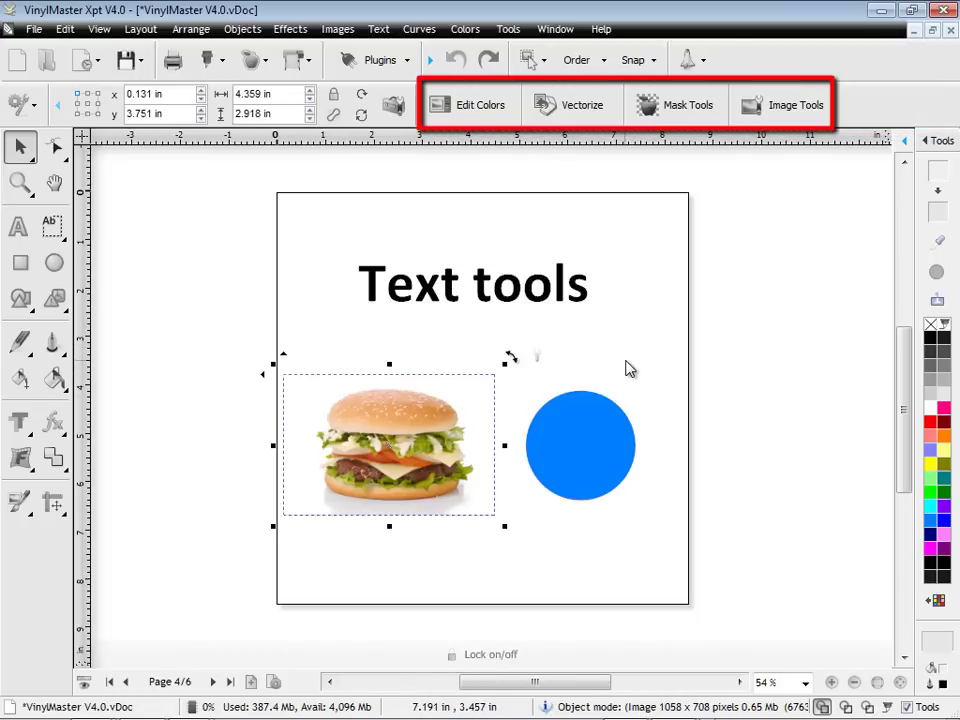
pyautogui.click(613, 435)
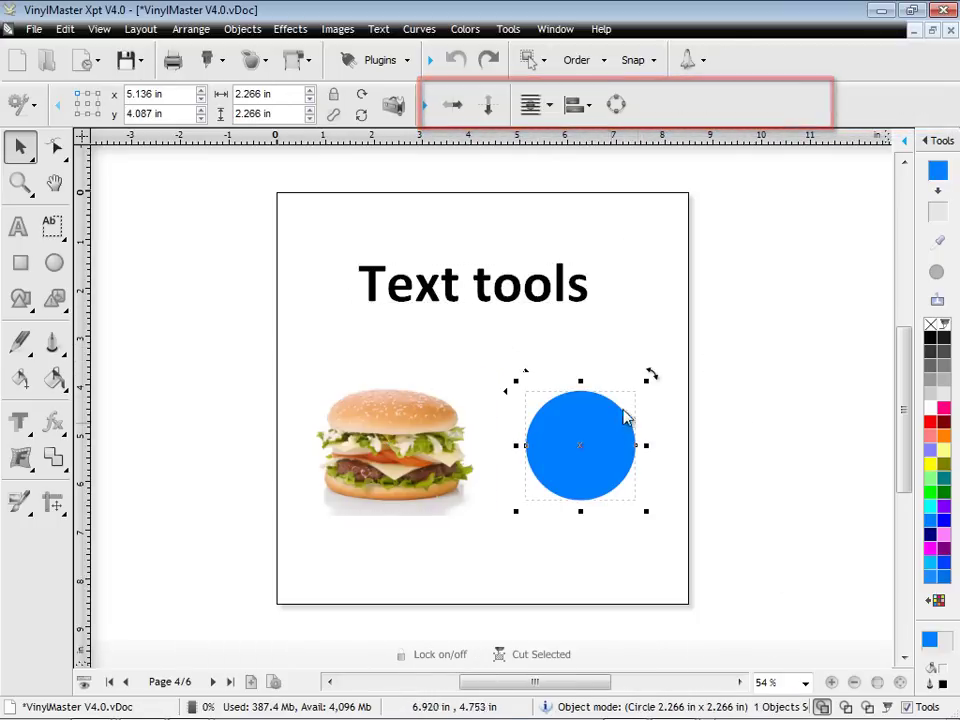
# Give the circle a solid black outline 0.090 in wide
pyautogui.click(426, 106)
pyautogui.click(756, 94)
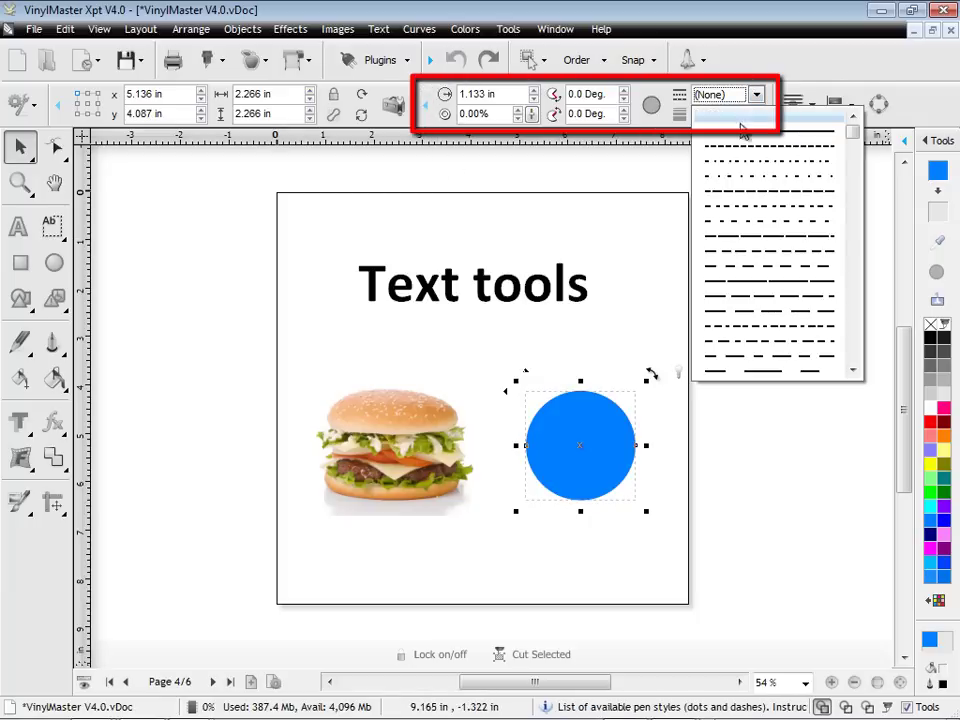
pyautogui.click(742, 130)
pyautogui.click(758, 117)
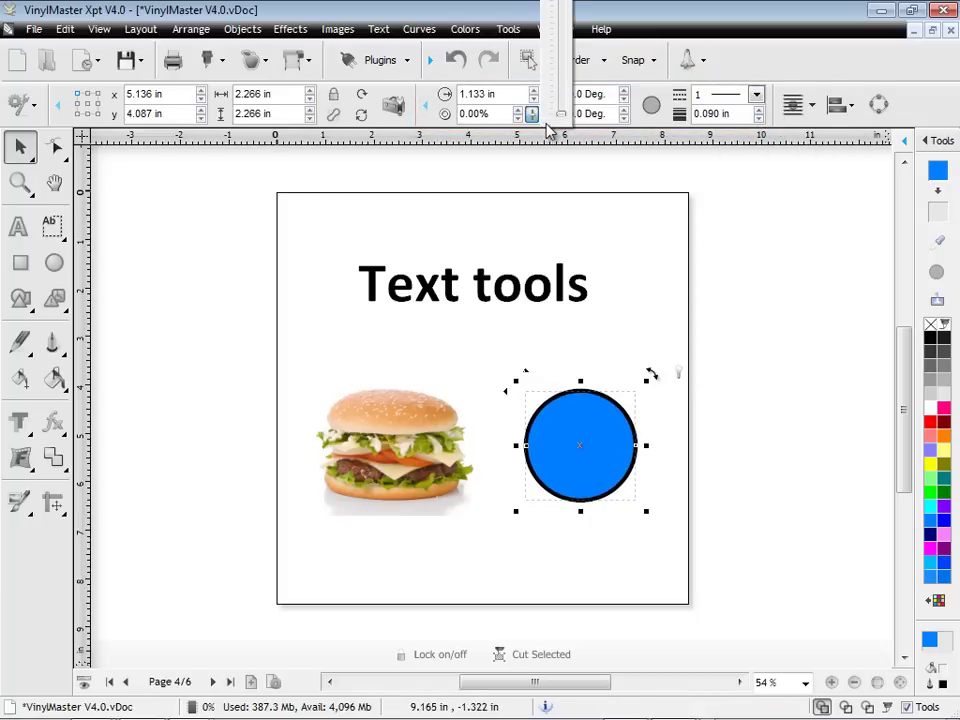
pyautogui.press('Return')
# Flip through pages 2, 3 and back to 1 in the page thumbnails panel, then hide it
pyautogui.click(748, 231)
pyautogui.click(905, 141)
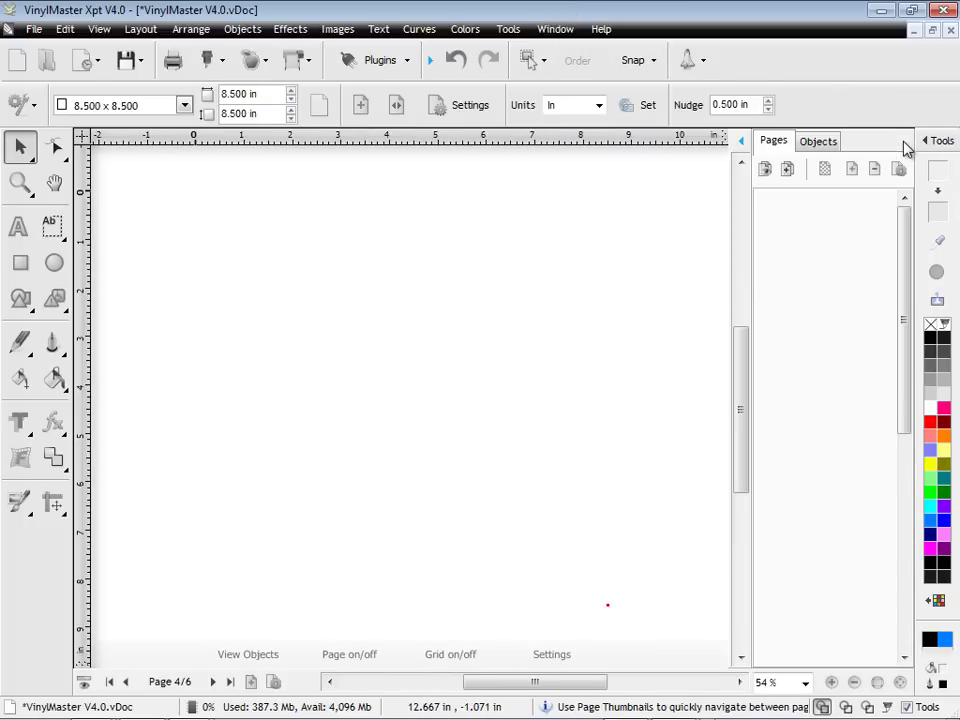
pyautogui.click(836, 376)
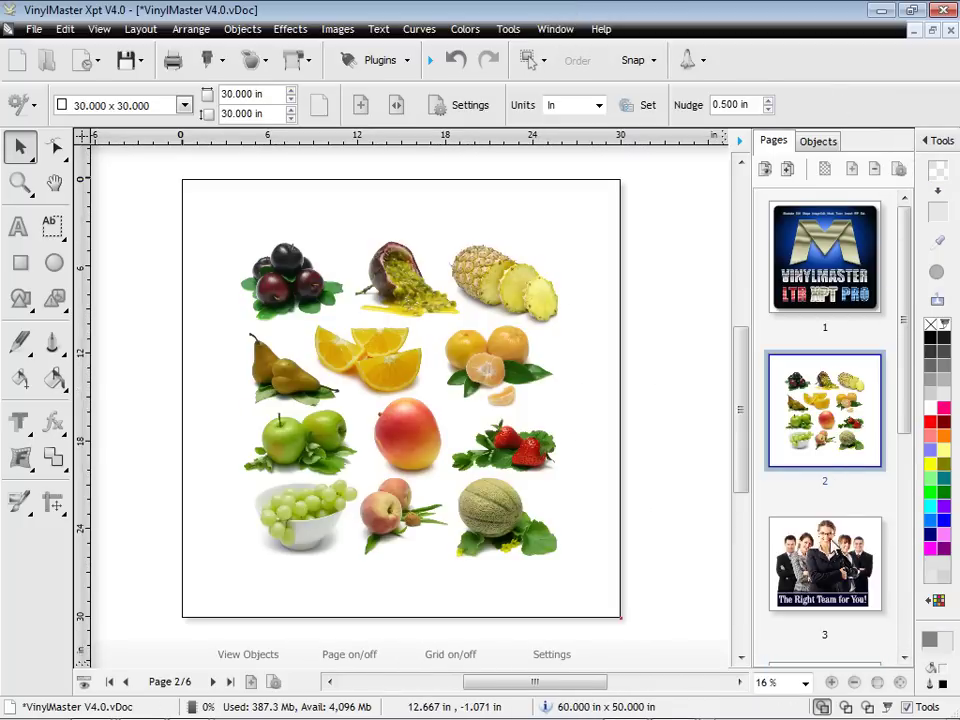
pyautogui.press('Down')
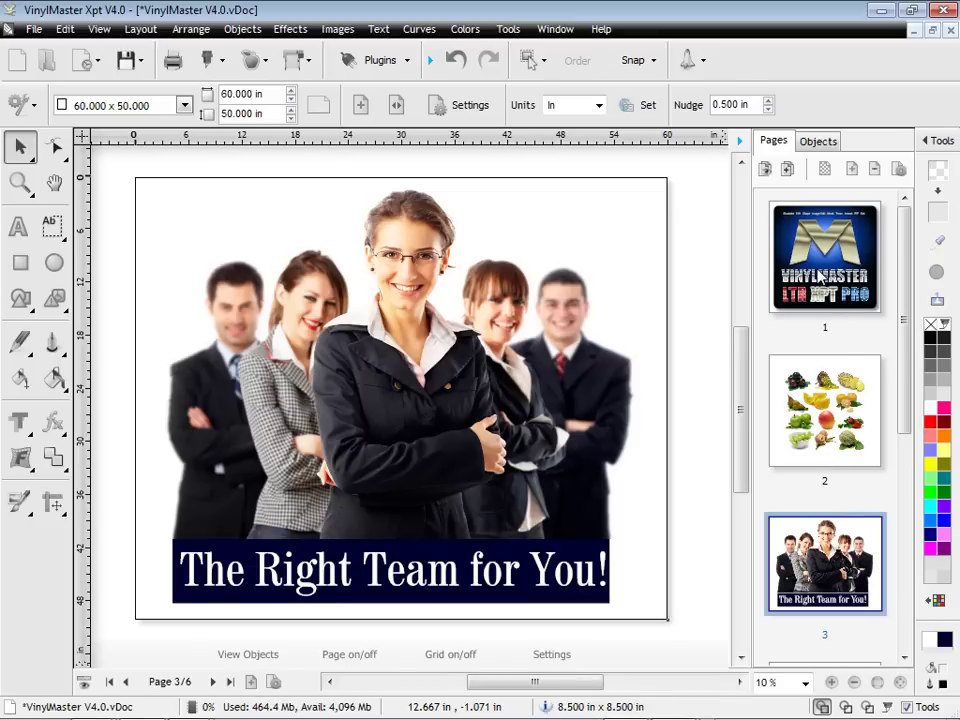
pyautogui.click(818, 276)
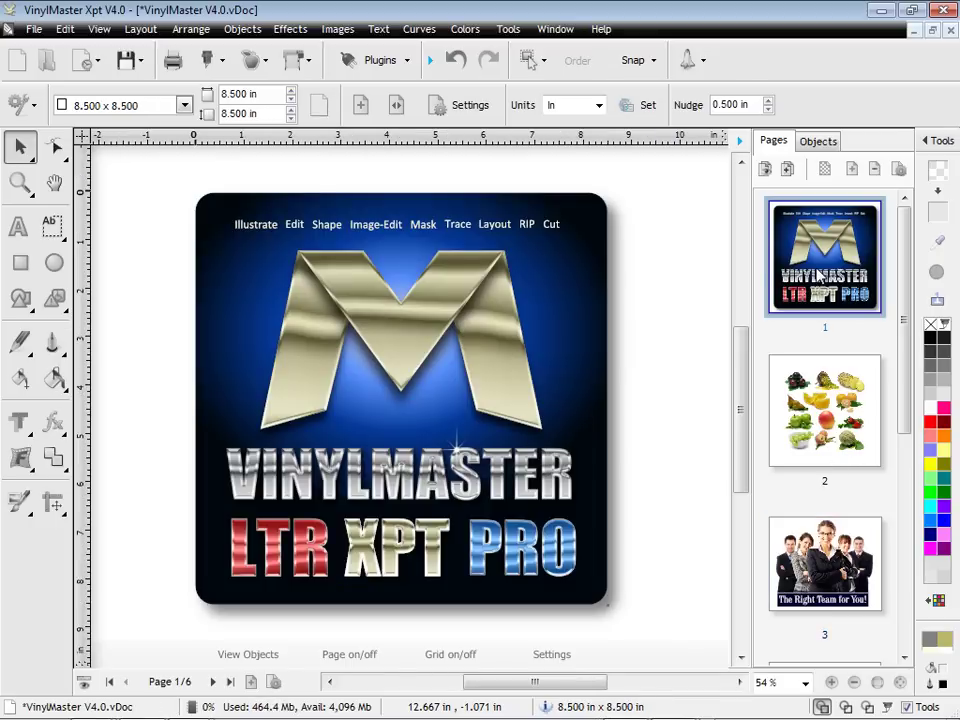
pyautogui.click(738, 144)
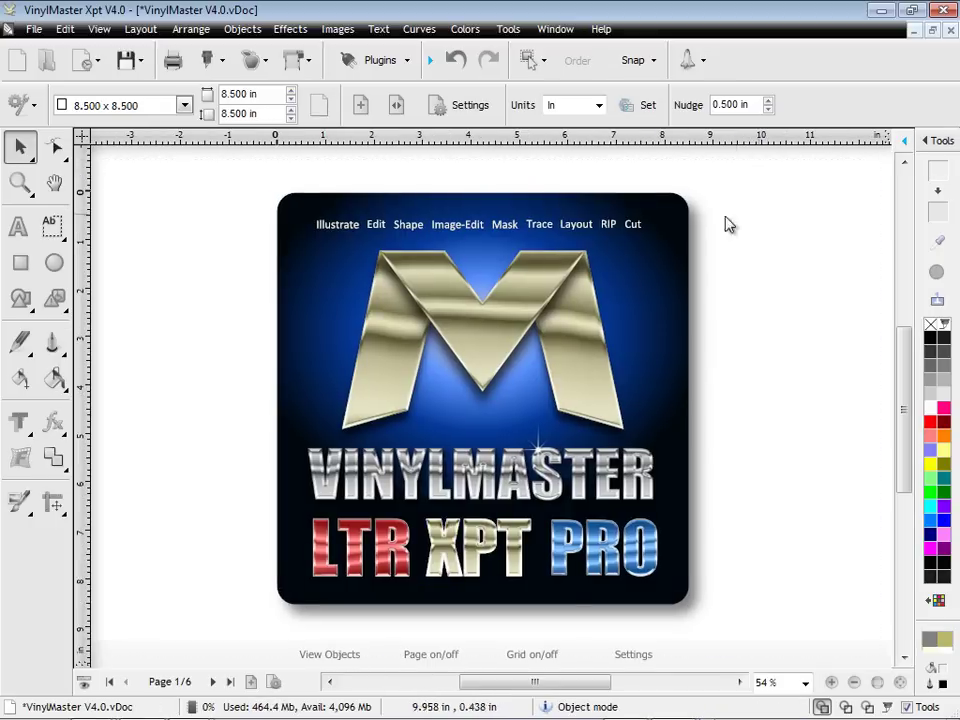
# Open the Glow & Neon sample document from the recent-document thumbnails
pyautogui.click(96, 62)
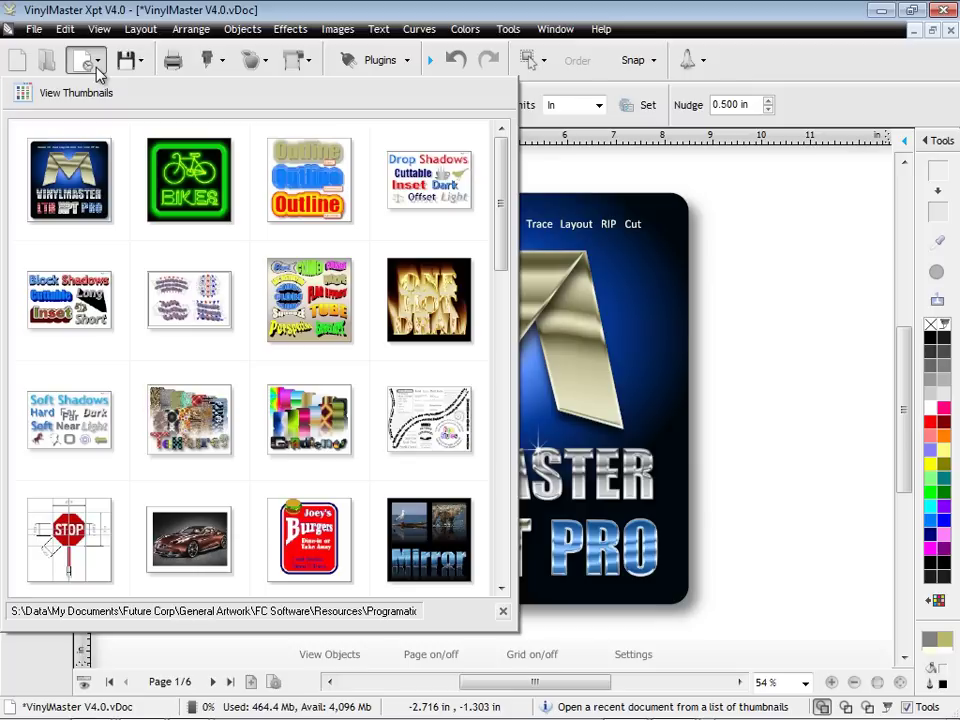
pyautogui.moveTo(160, 170)
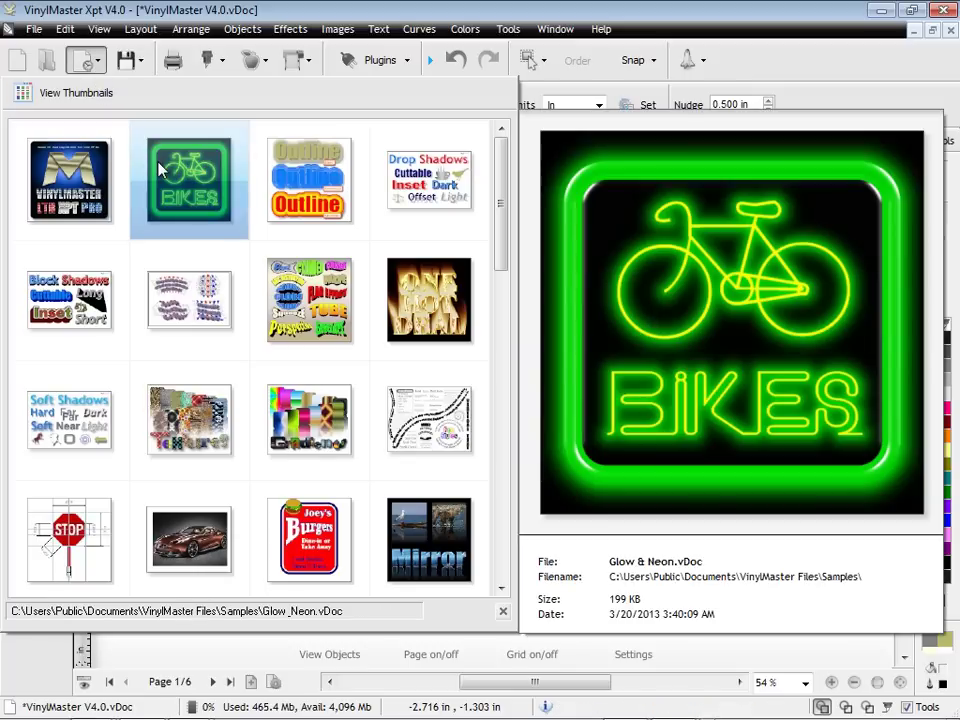
pyautogui.moveTo(430, 205)
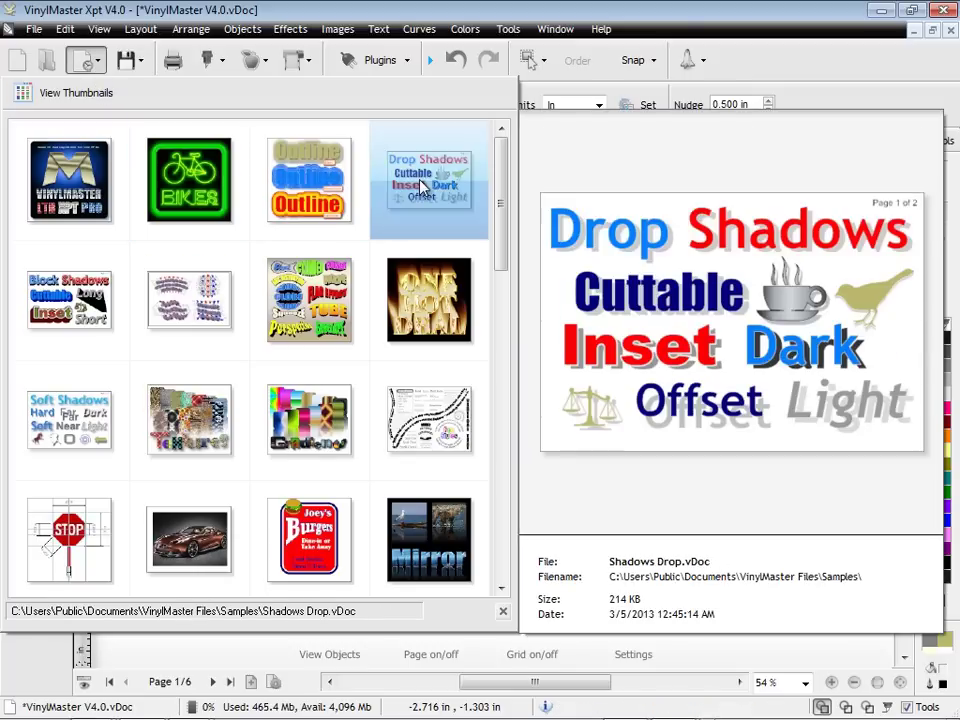
pyautogui.moveTo(424, 292)
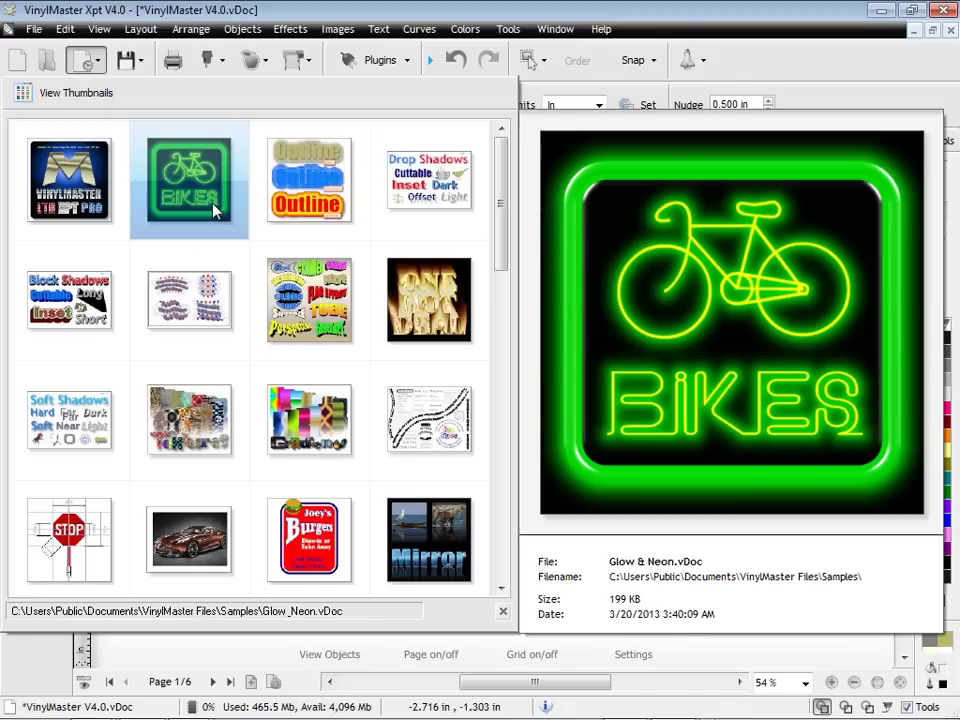
pyautogui.click(214, 209)
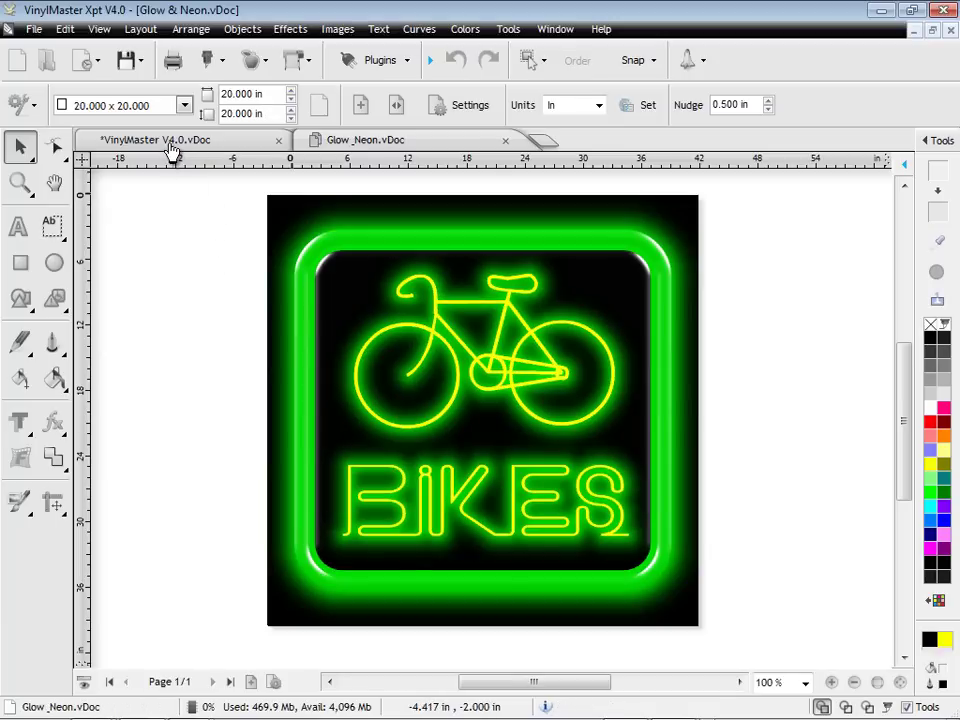
pyautogui.click(172, 148)
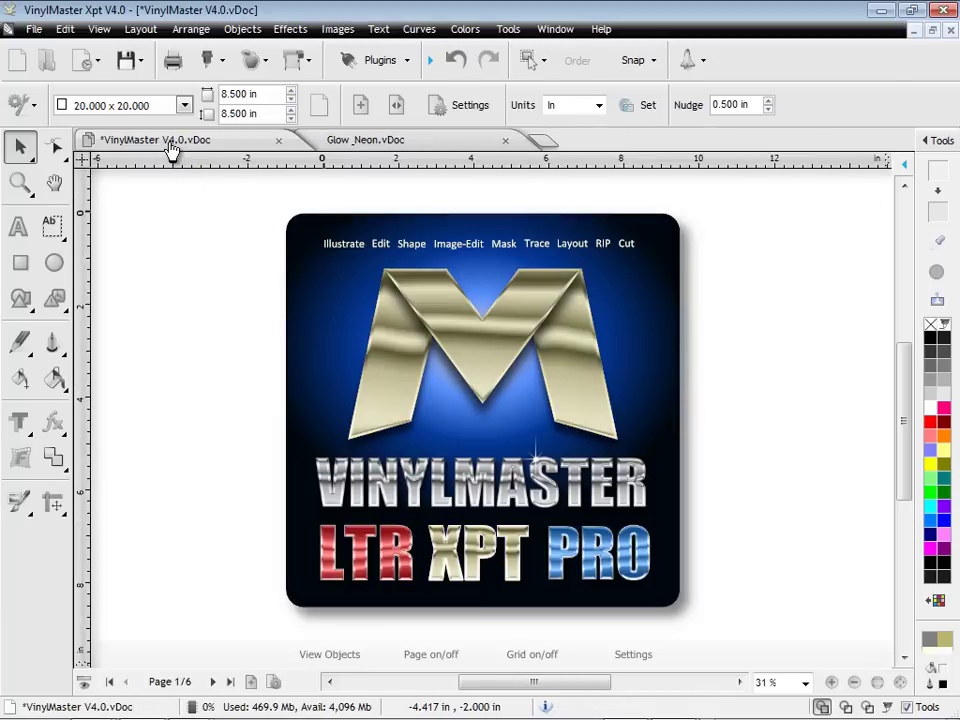
pyautogui.click(36, 104)
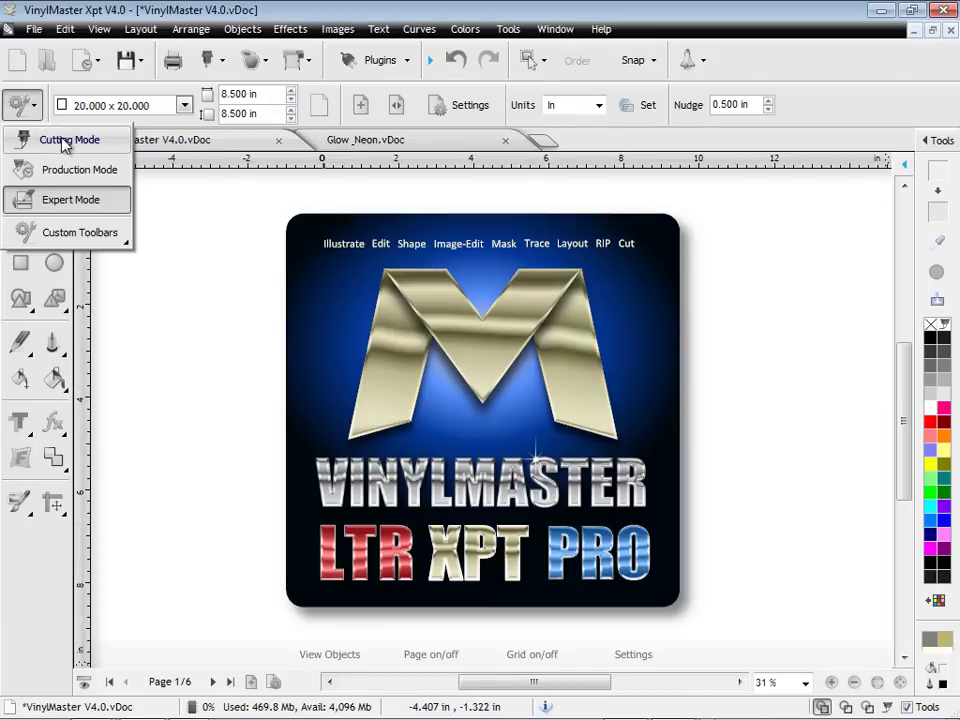
pyautogui.click(62, 140)
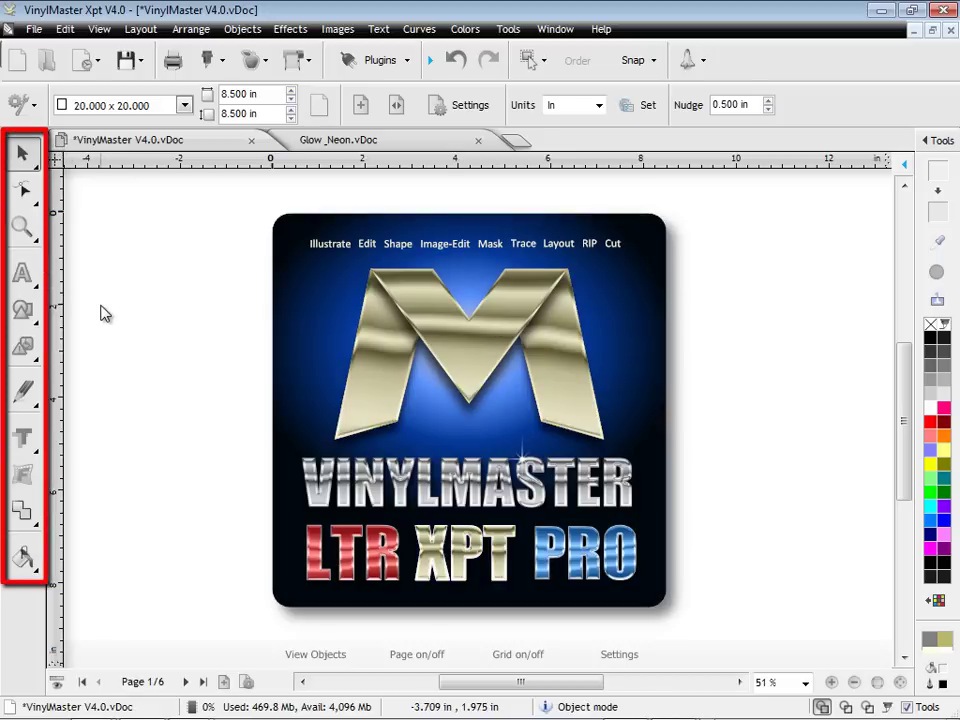
pyautogui.click(30, 104)
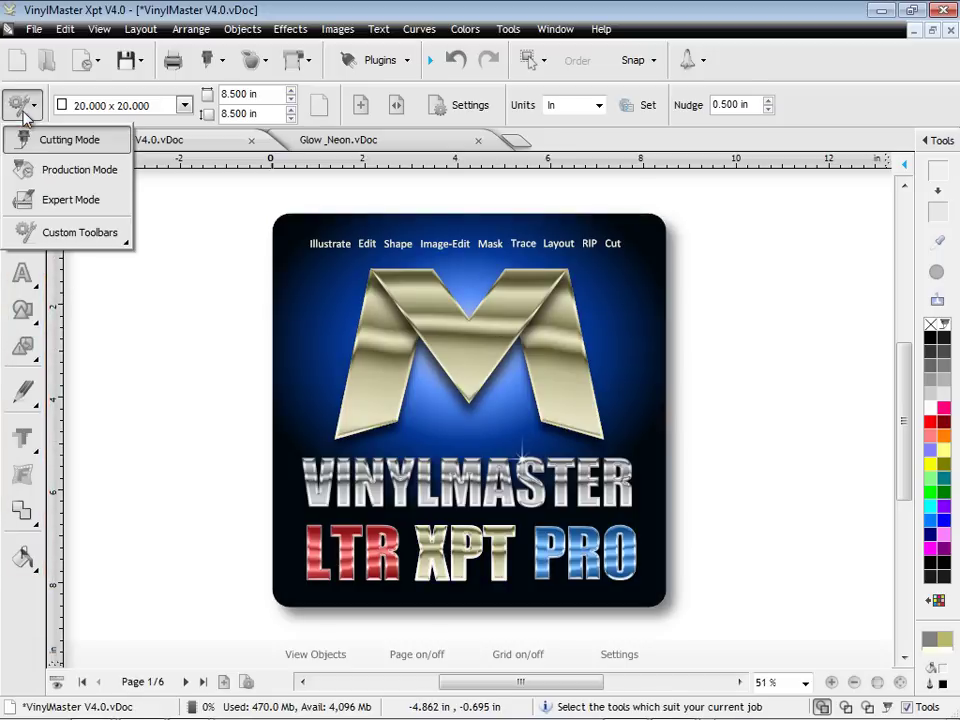
pyautogui.click(55, 168)
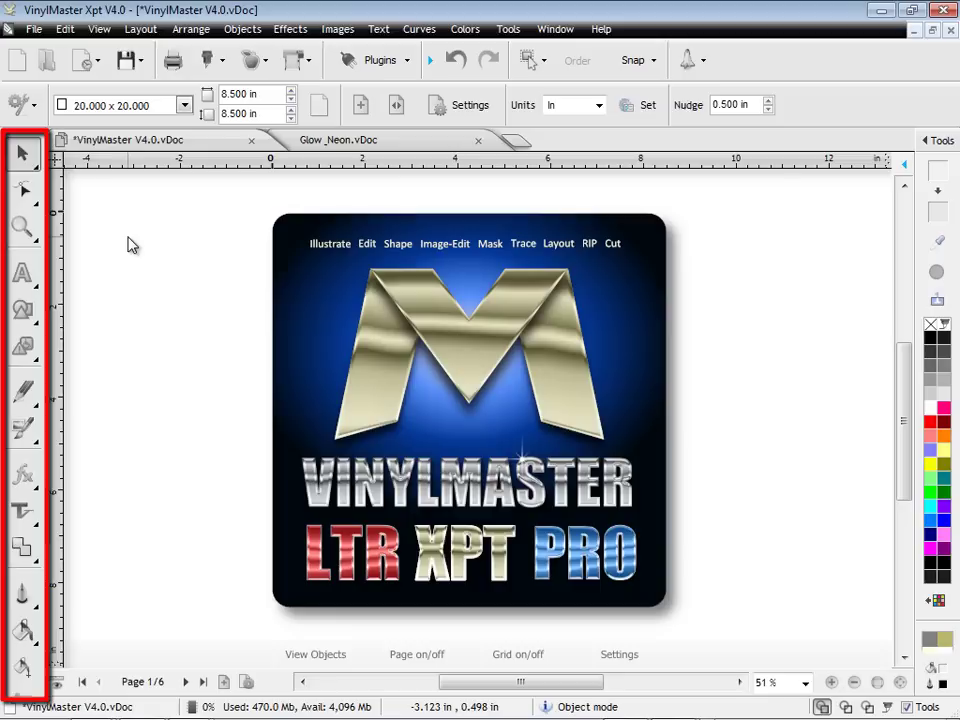
pyautogui.click(36, 108)
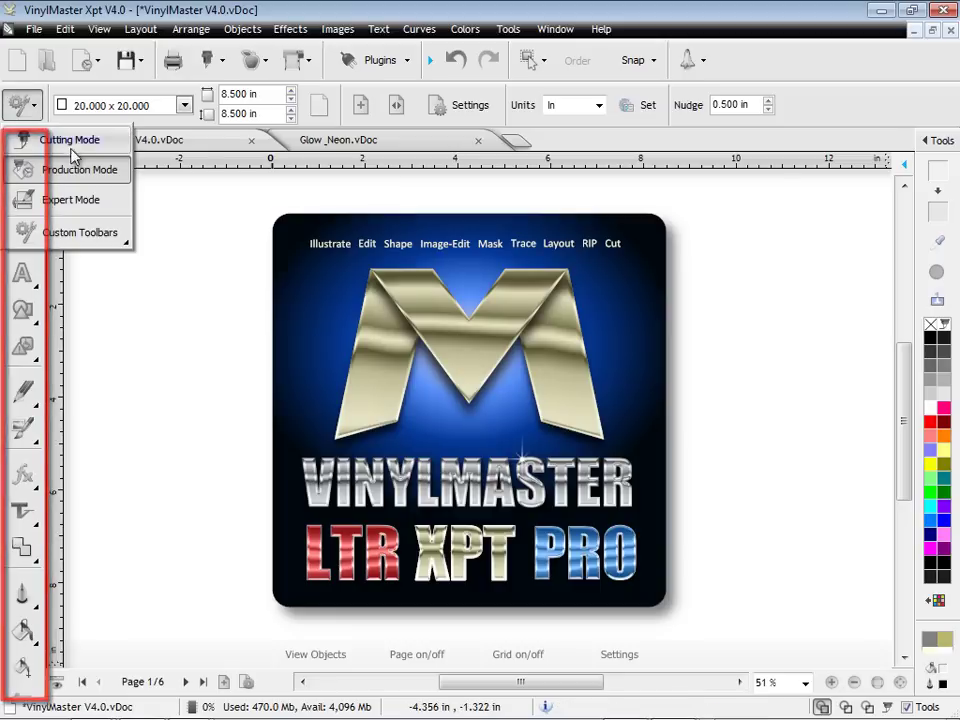
pyautogui.click(90, 201)
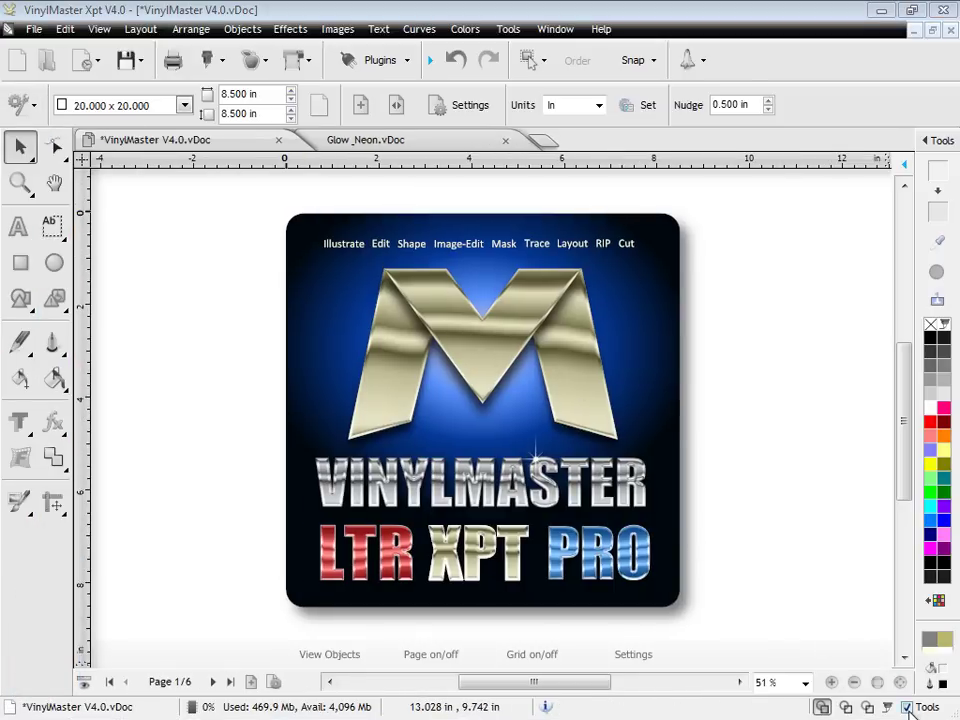
pyautogui.click(908, 708)
pyautogui.click(908, 708)
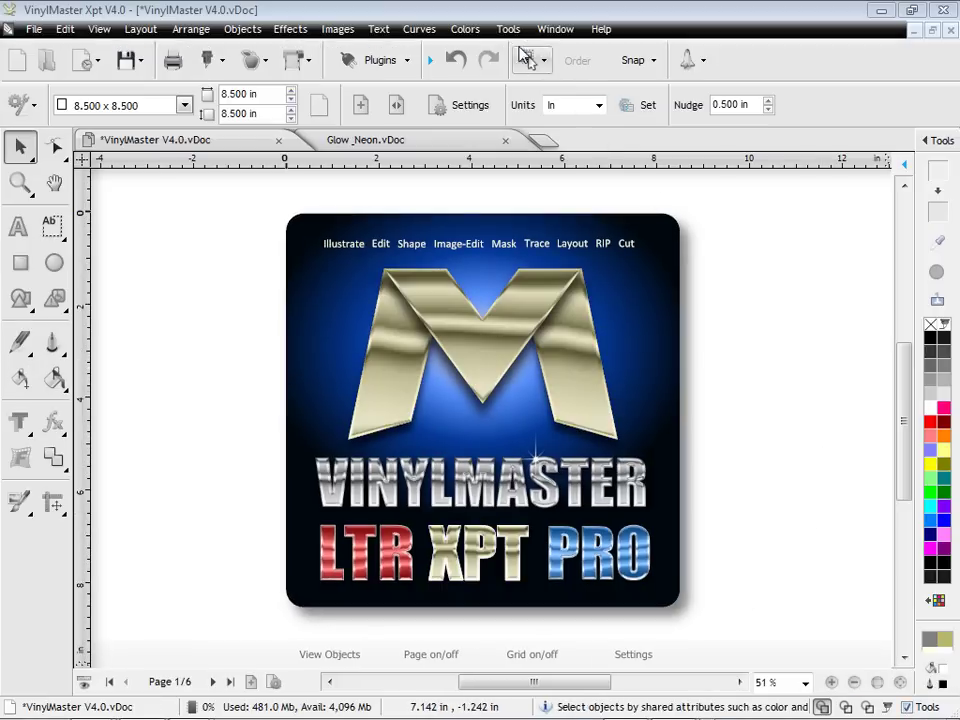
pyautogui.click(508, 29)
pyautogui.moveTo(606, 314)
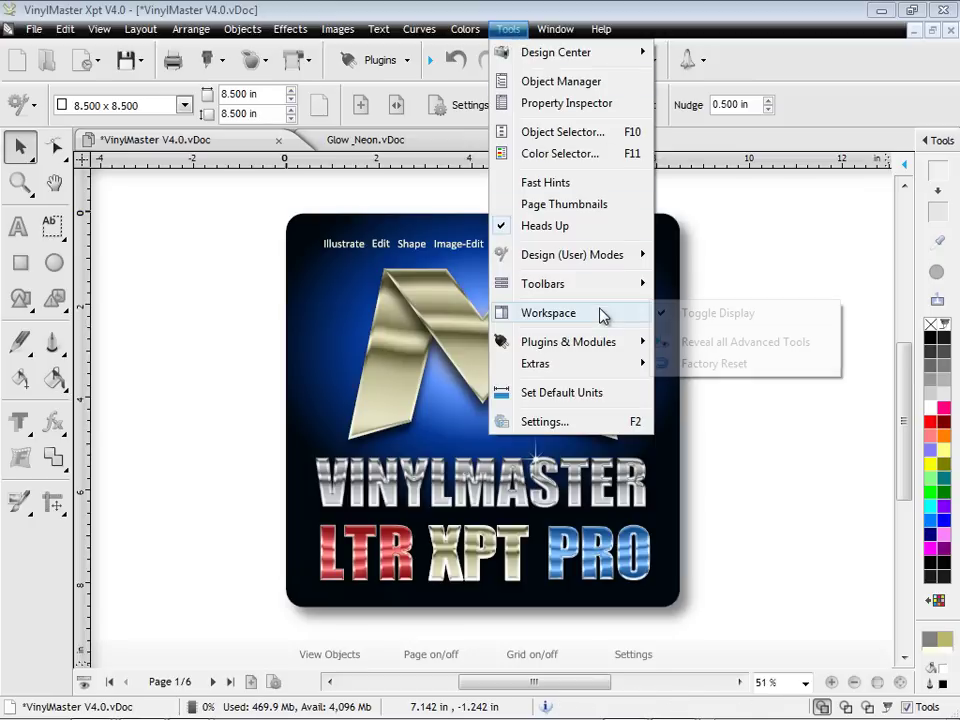
pyautogui.click(730, 342)
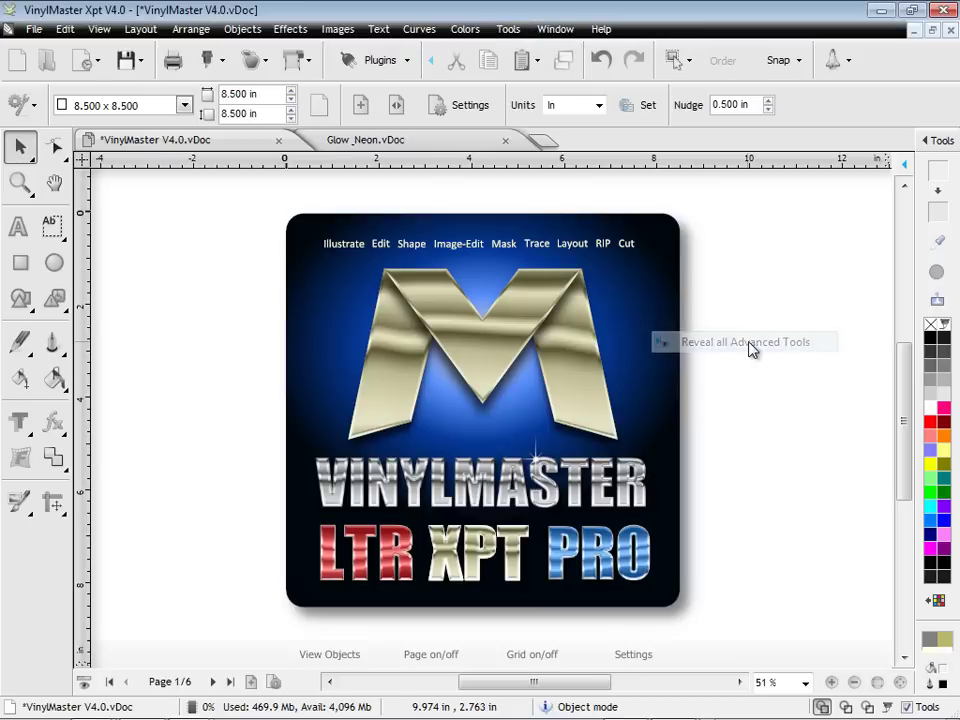
pyautogui.click(505, 29)
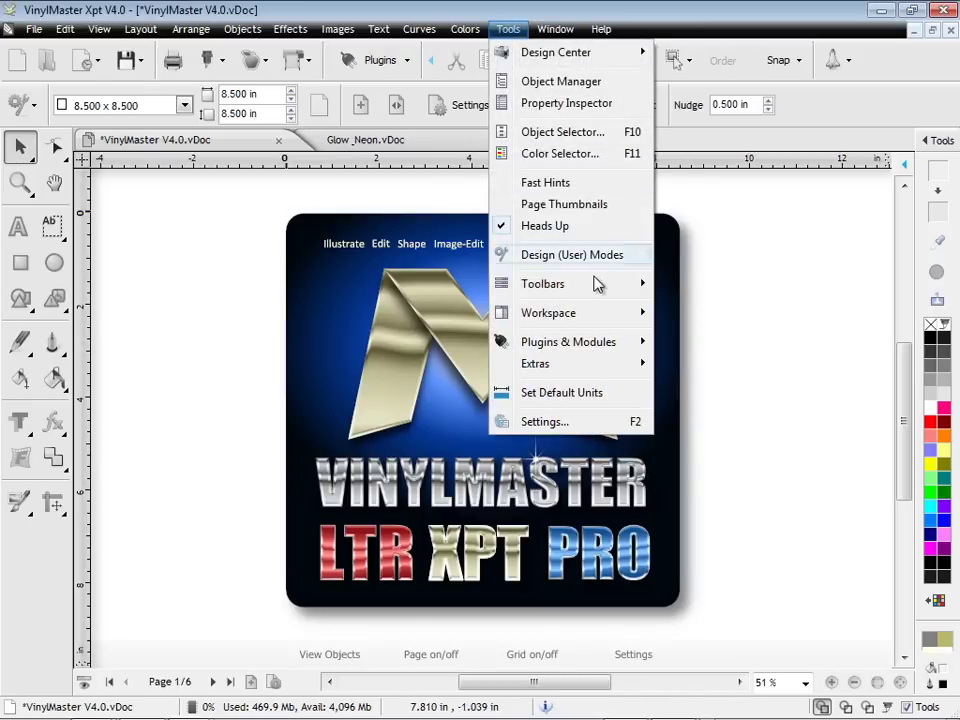
pyautogui.moveTo(600, 313)
pyautogui.click(710, 364)
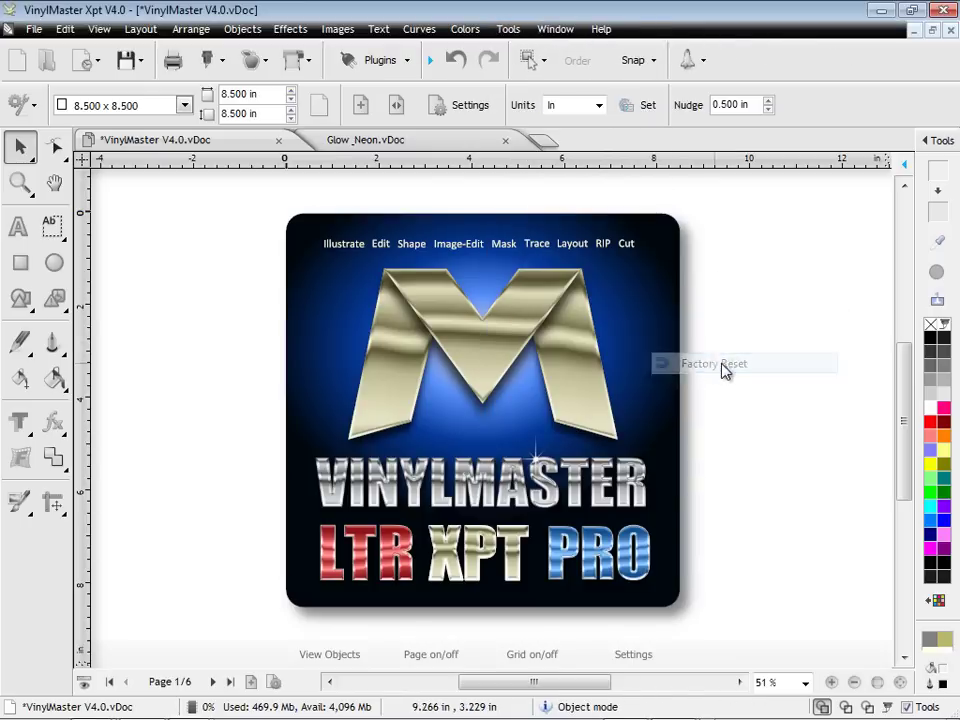
pyautogui.click(440, 145)
pyautogui.click(255, 142)
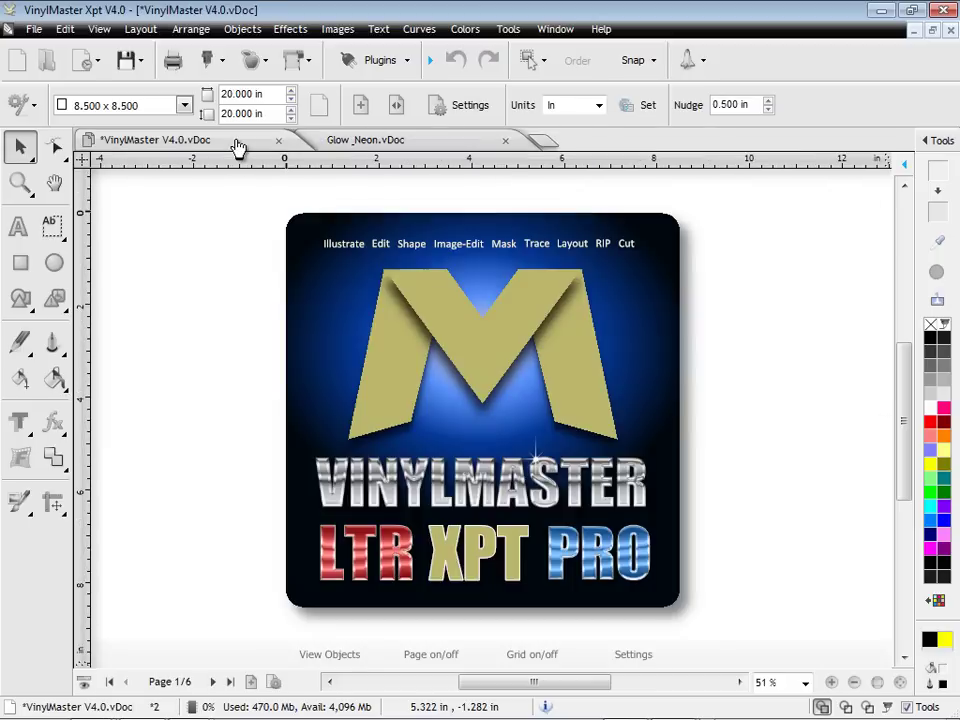
# Zoom in on the XPT lettering, select its effect group and open the preset effects library
pyautogui.click(19, 182)
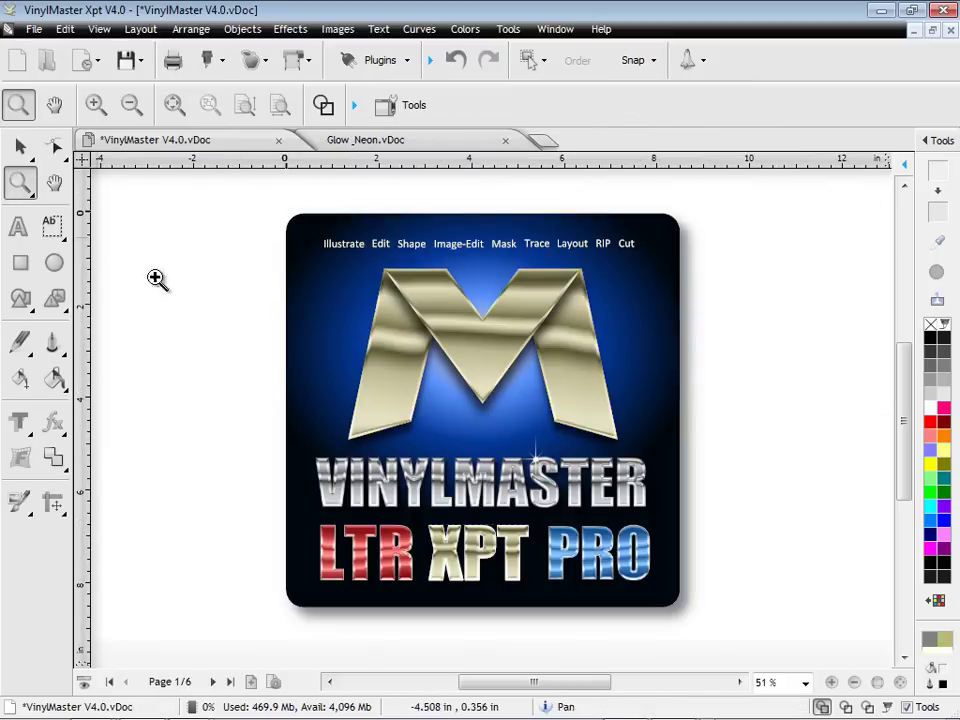
pyautogui.moveTo(375, 506); pyautogui.dragTo(590, 606)
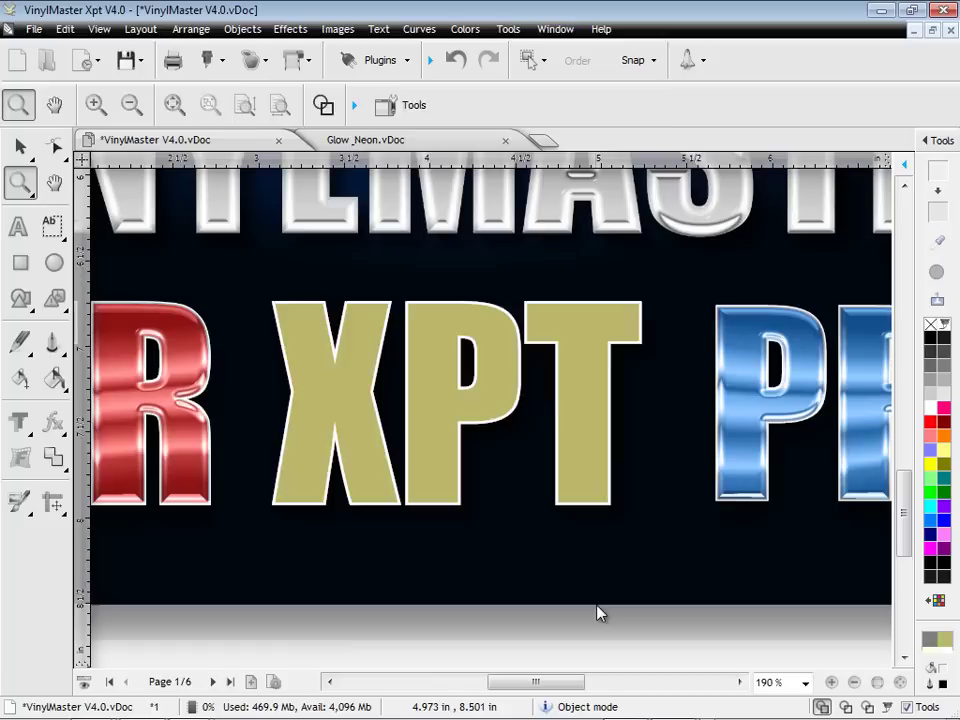
pyautogui.click(450, 472)
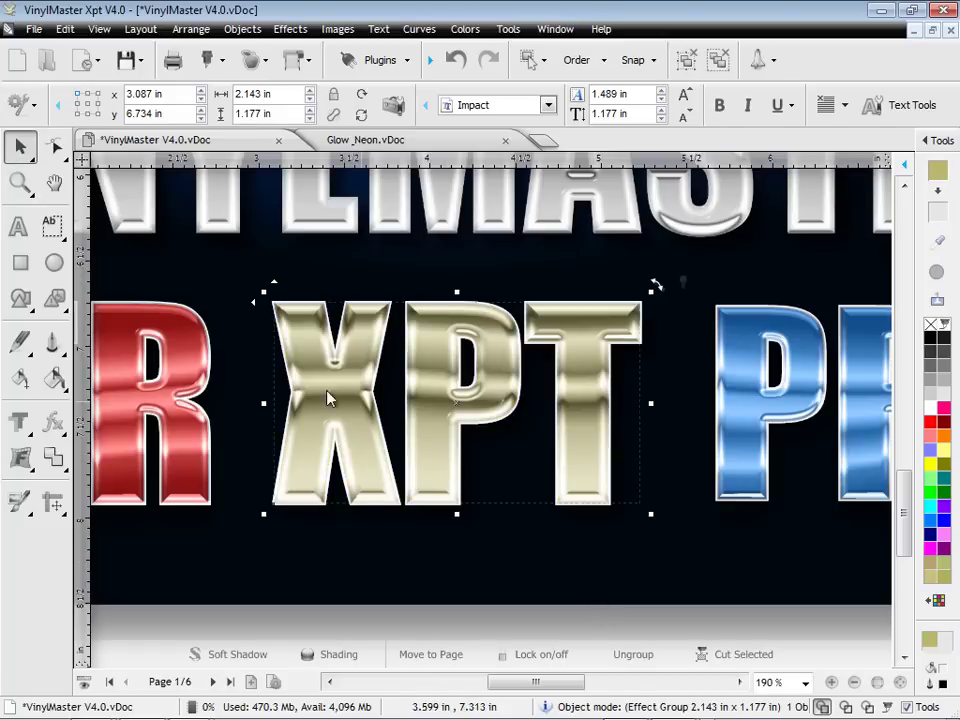
pyautogui.click(53, 422)
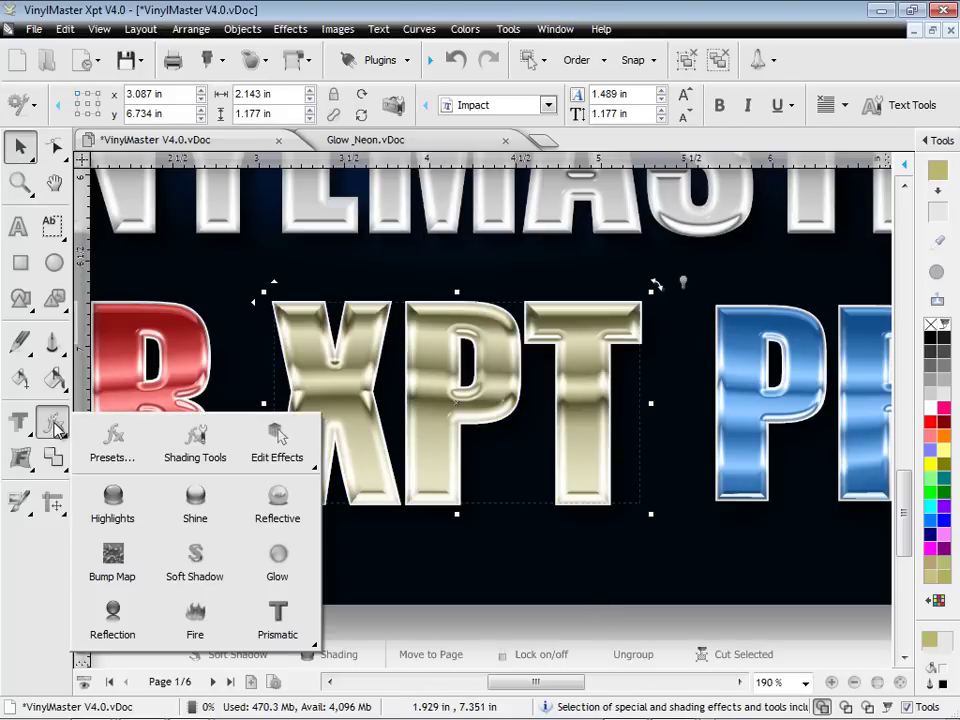
pyautogui.click(118, 445)
# Preview Reflective gold 02, Bumps 10, Chrome 05, and Chrome Gold 06 and 04 presets
pyautogui.click(382, 220)
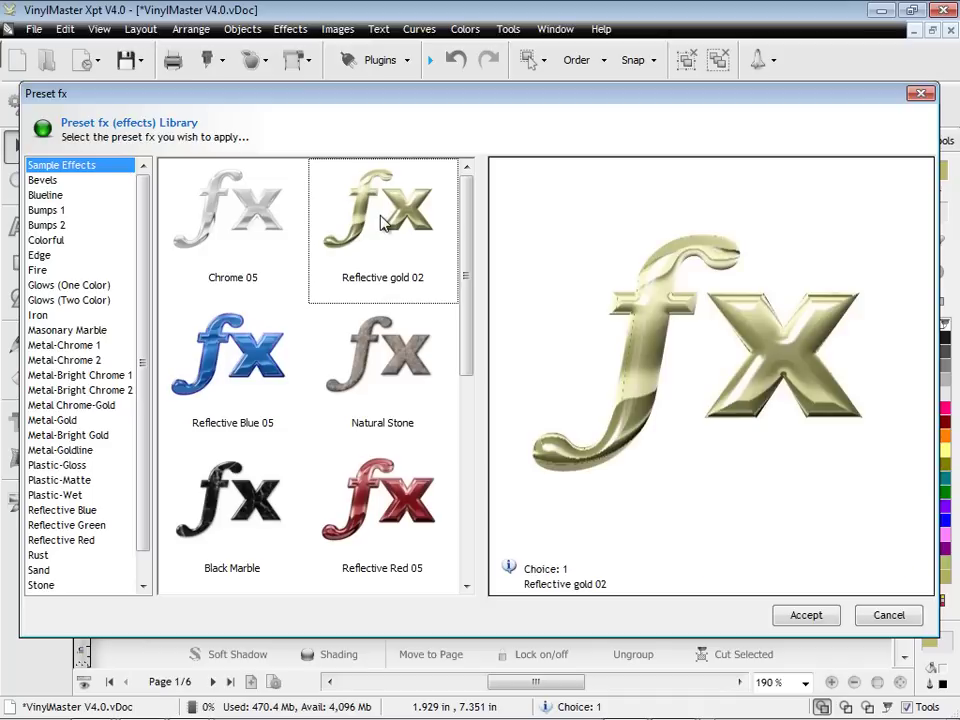
pyautogui.click(60, 225)
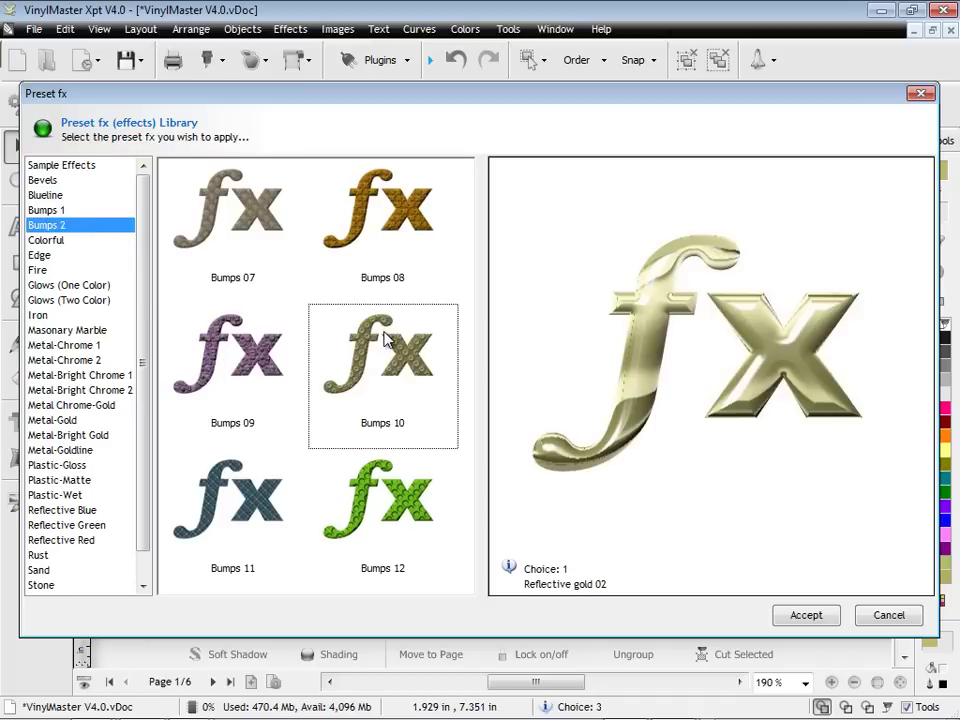
pyautogui.click(388, 340)
pyautogui.click(112, 345)
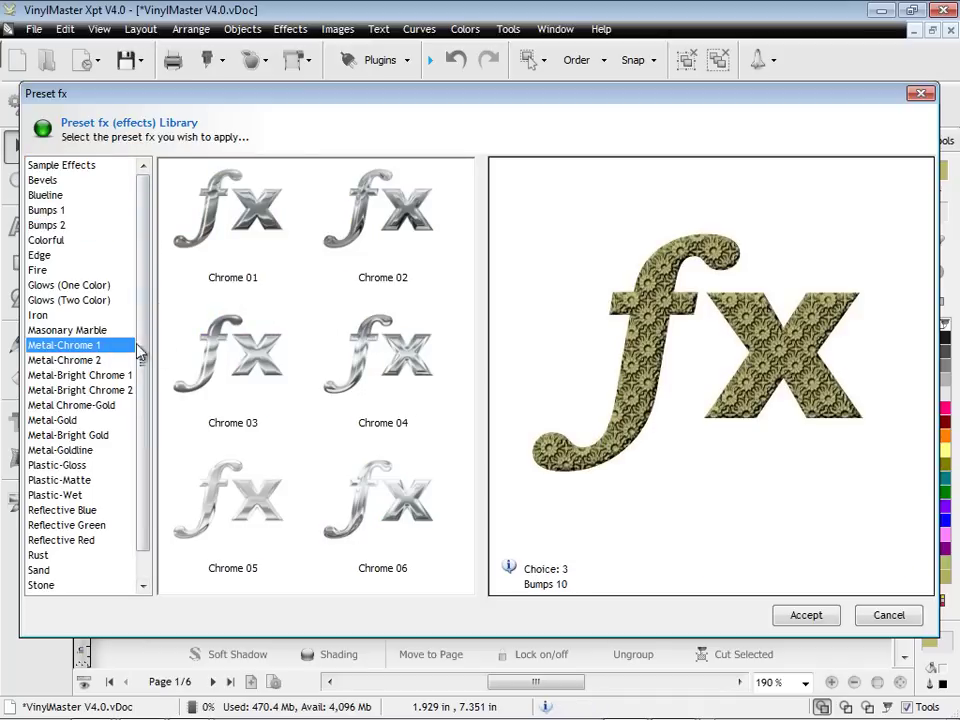
pyautogui.click(221, 486)
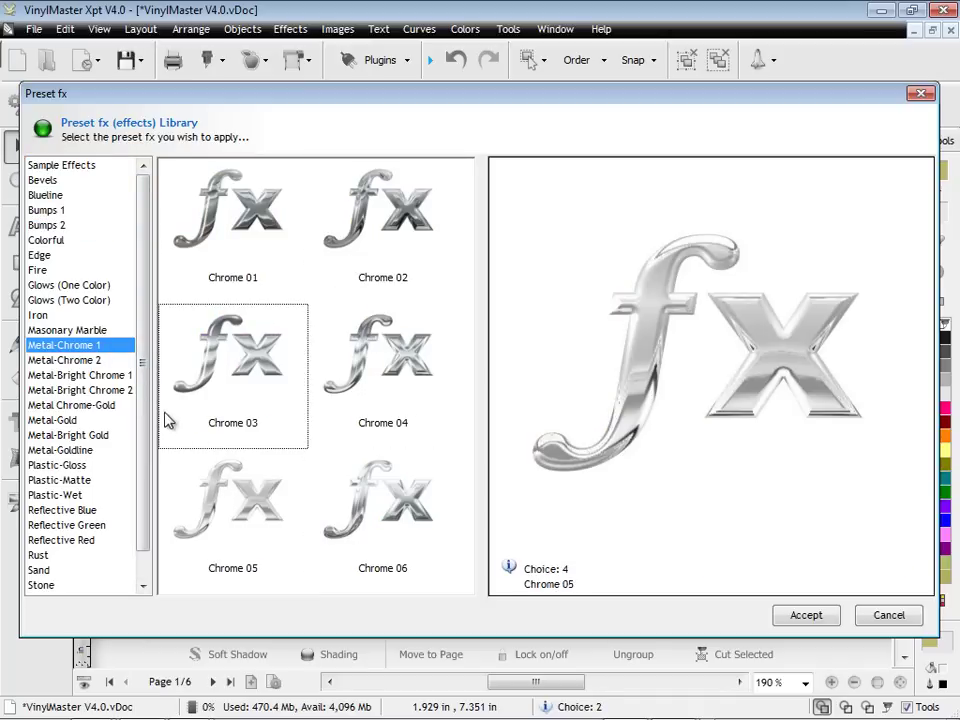
pyautogui.click(76, 435)
pyautogui.click(383, 236)
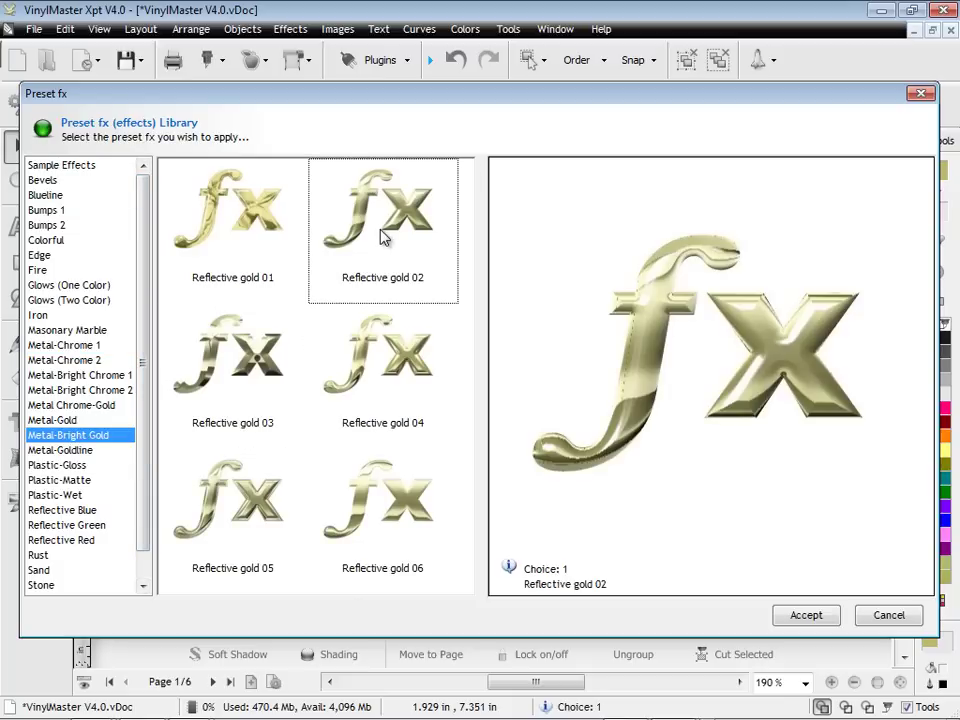
pyautogui.click(91, 407)
pyautogui.click(383, 500)
pyautogui.click(383, 378)
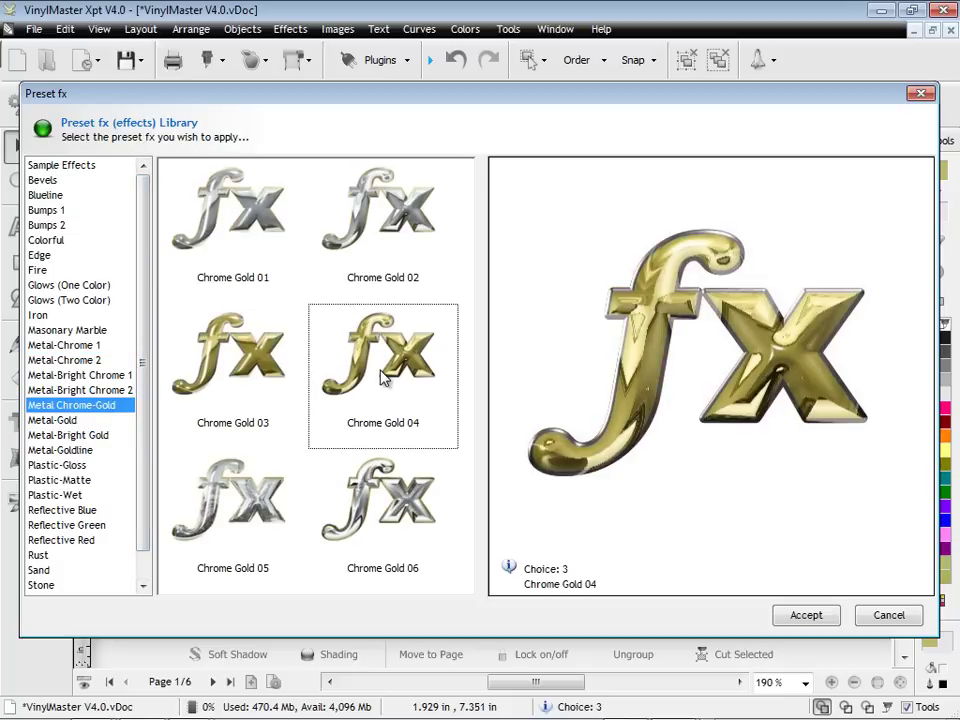
pyautogui.scroll(-1, 150, 413)
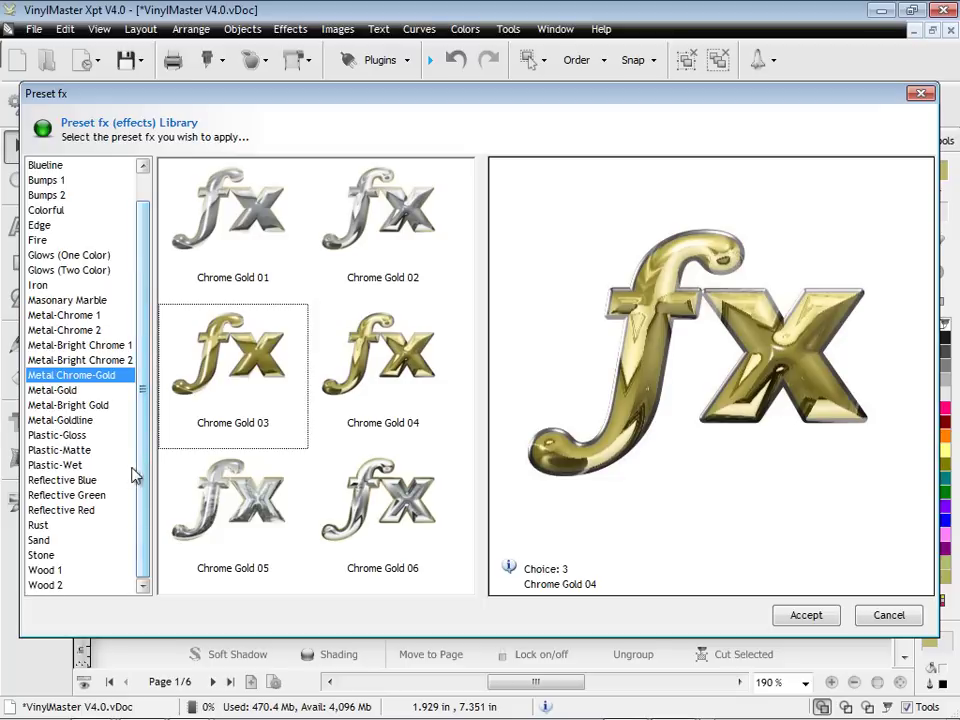
# Preview Reflective Blue 04, Green 01, Red 03, Sand 02, Stone 04 and Wood 02 presets
pyautogui.click(81, 480)
pyautogui.click(364, 360)
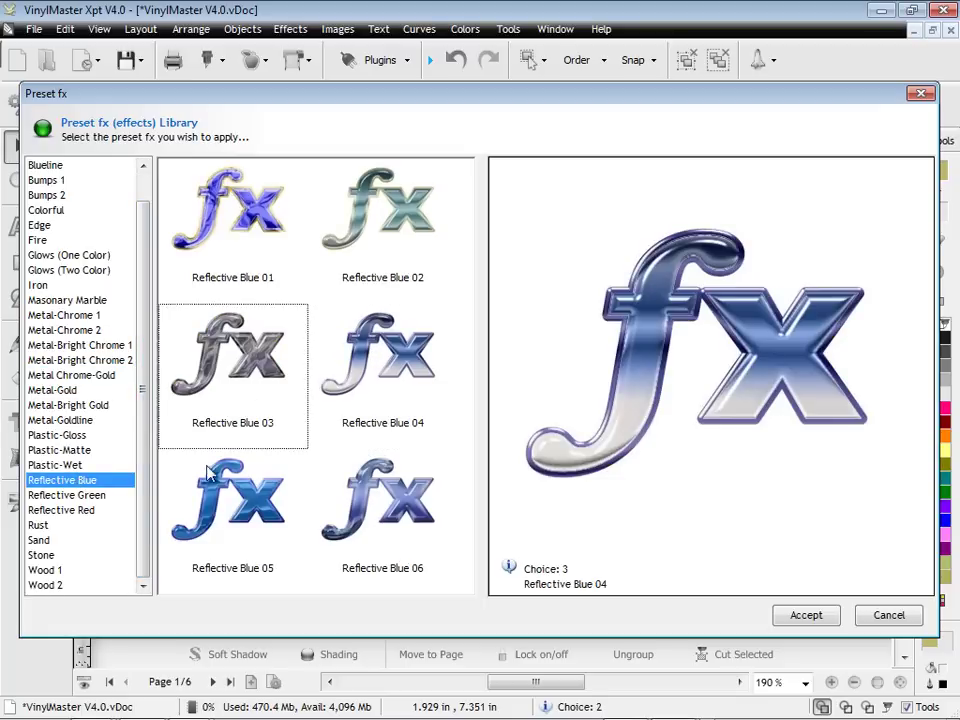
pyautogui.click(66, 495)
pyautogui.click(230, 228)
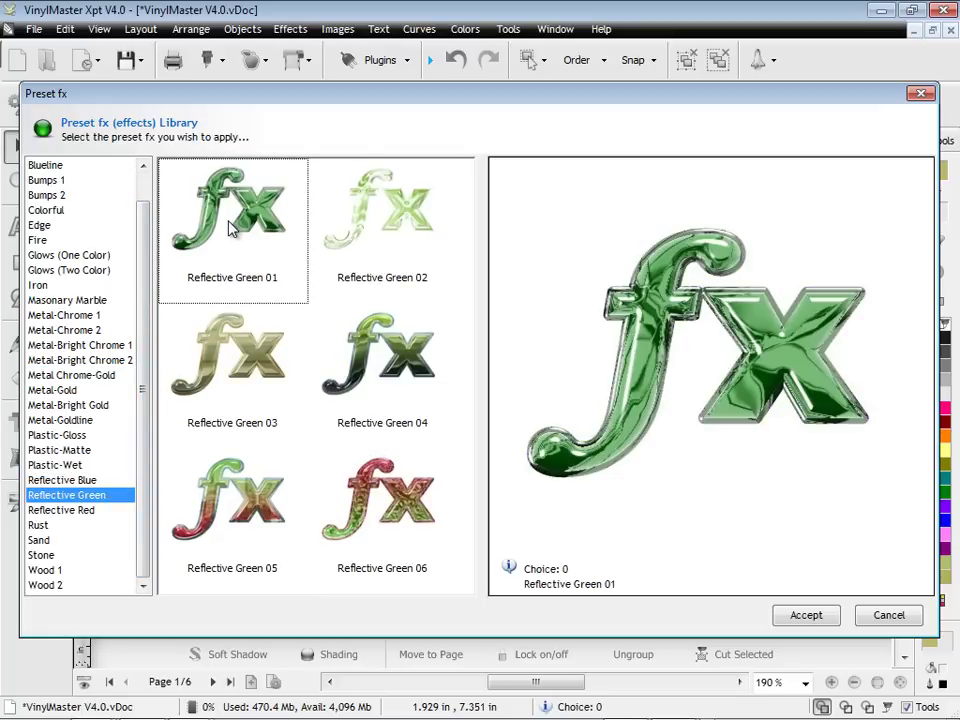
pyautogui.click(62, 510)
pyautogui.click(220, 360)
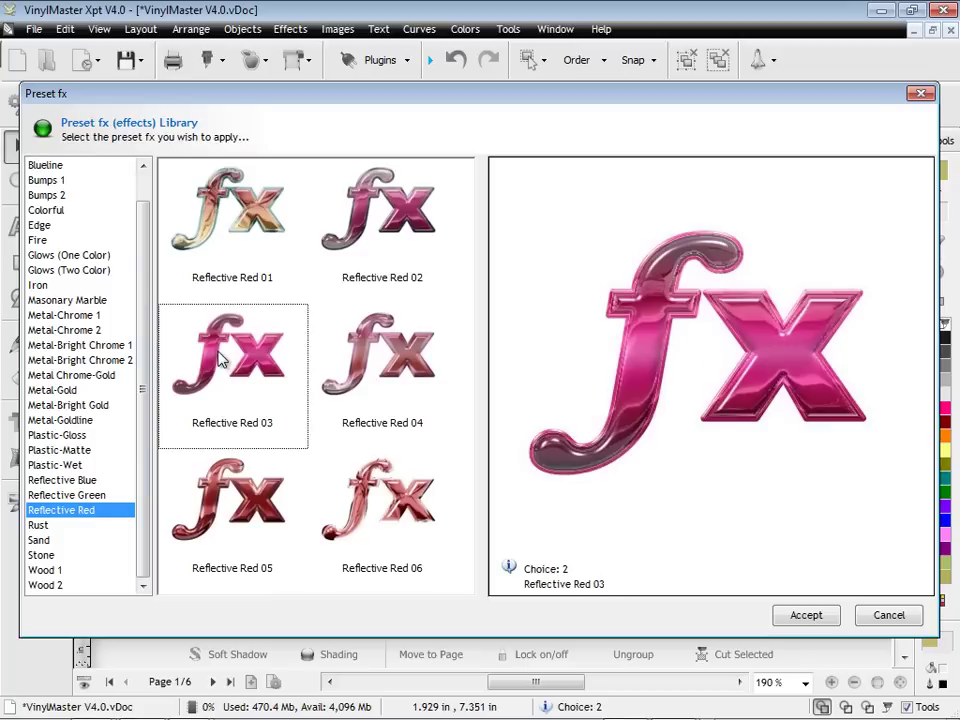
pyautogui.click(77, 542)
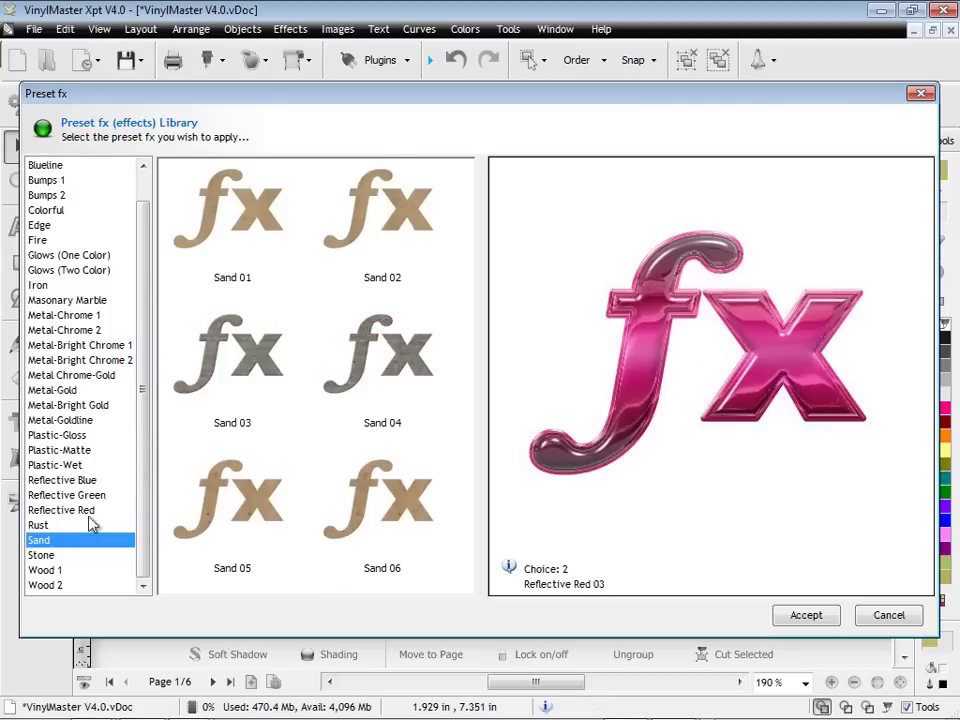
pyautogui.click(332, 246)
pyautogui.click(80, 556)
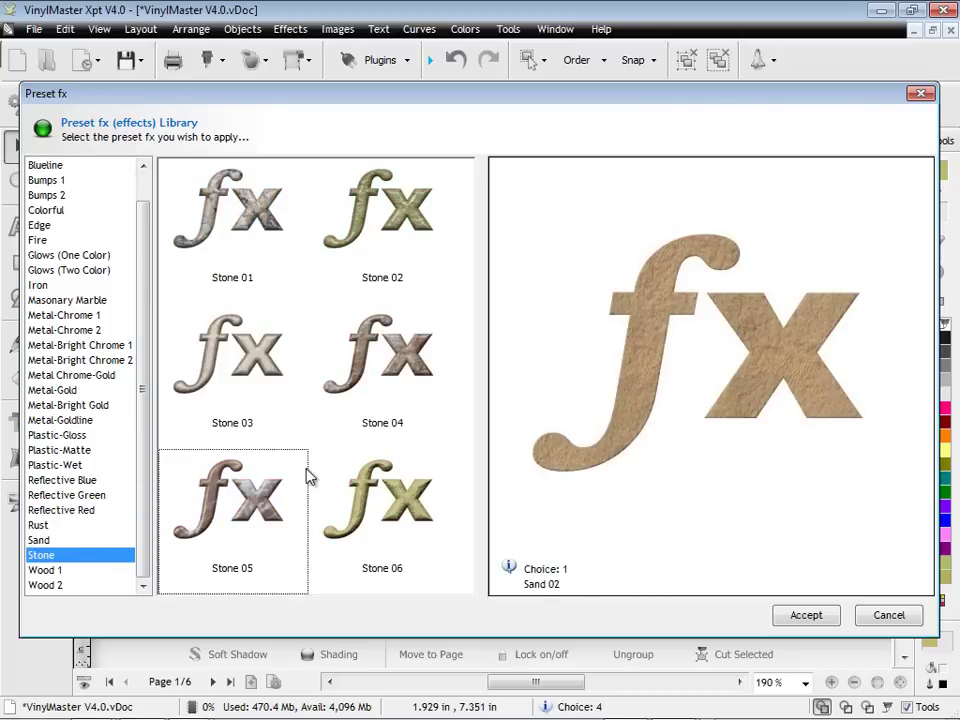
pyautogui.click(400, 378)
pyautogui.click(100, 570)
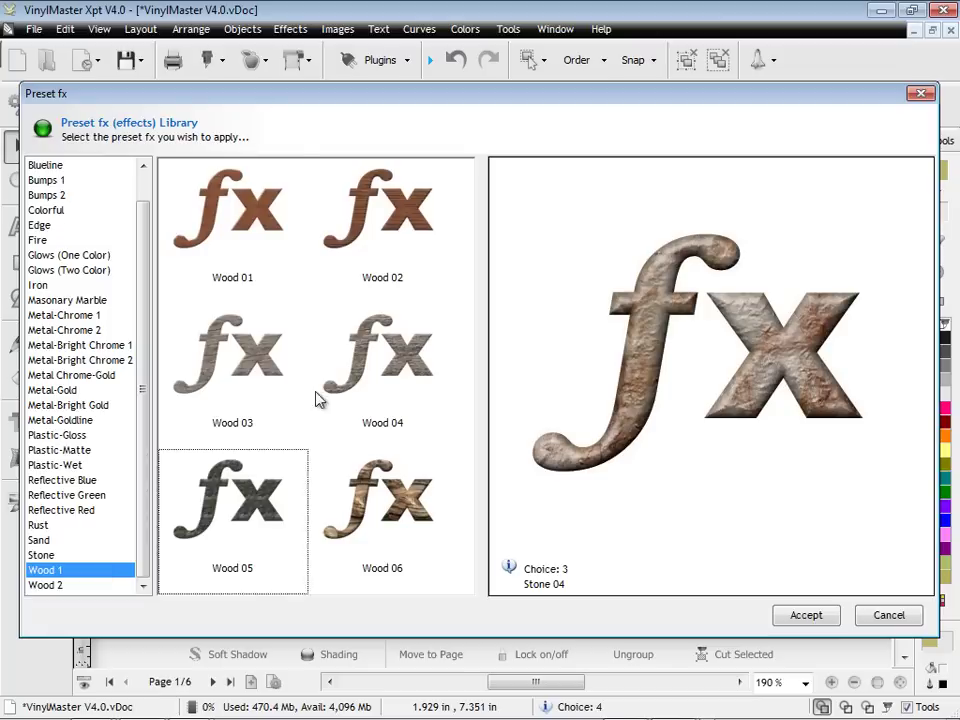
pyautogui.click(340, 200)
# Return to the Sample Effects collection and preview Reflective gold 02
pyautogui.scroll(1, 155, 232)
pyautogui.scroll(1, 150, 232)
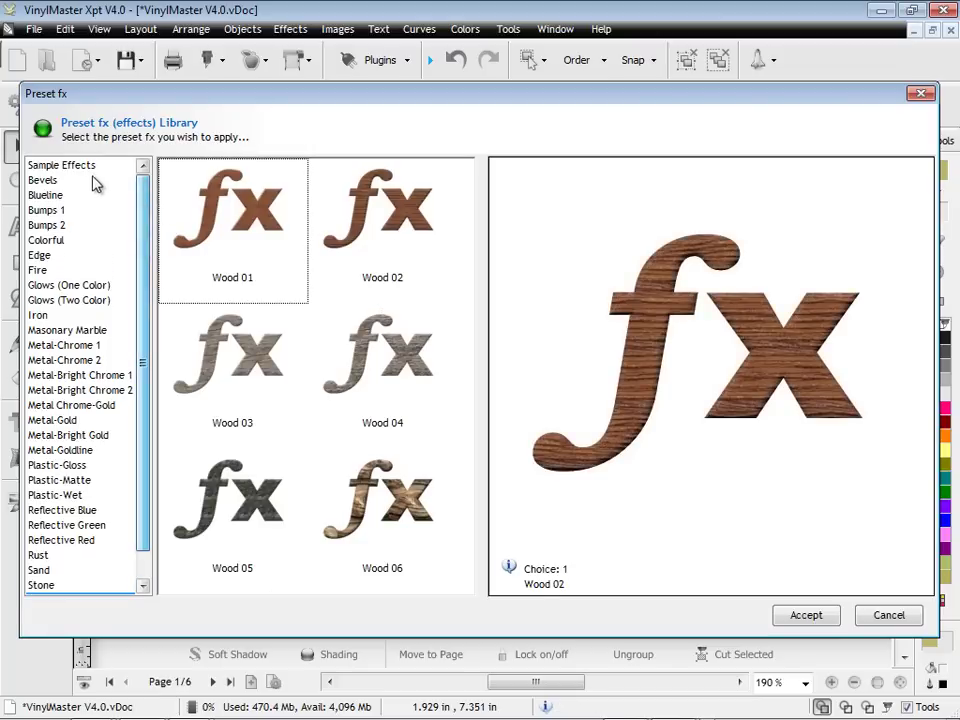
pyautogui.click(86, 170)
pyautogui.click(358, 233)
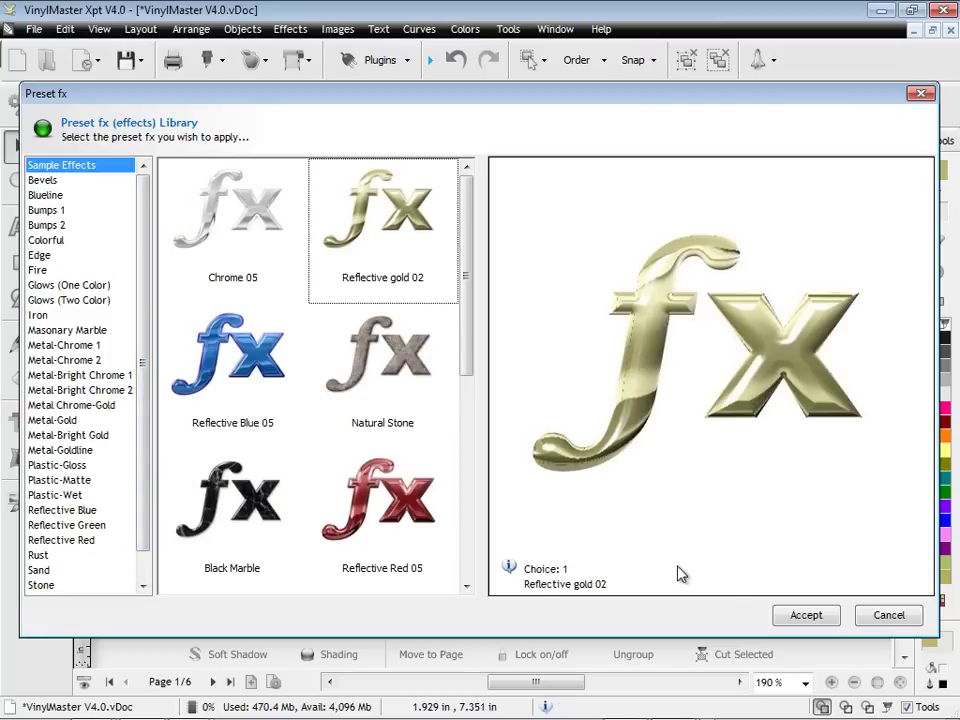
# Apply Reflective gold 02 to the XPT text and open the Shading and 3D Effects docker
pyautogui.click(803, 612)
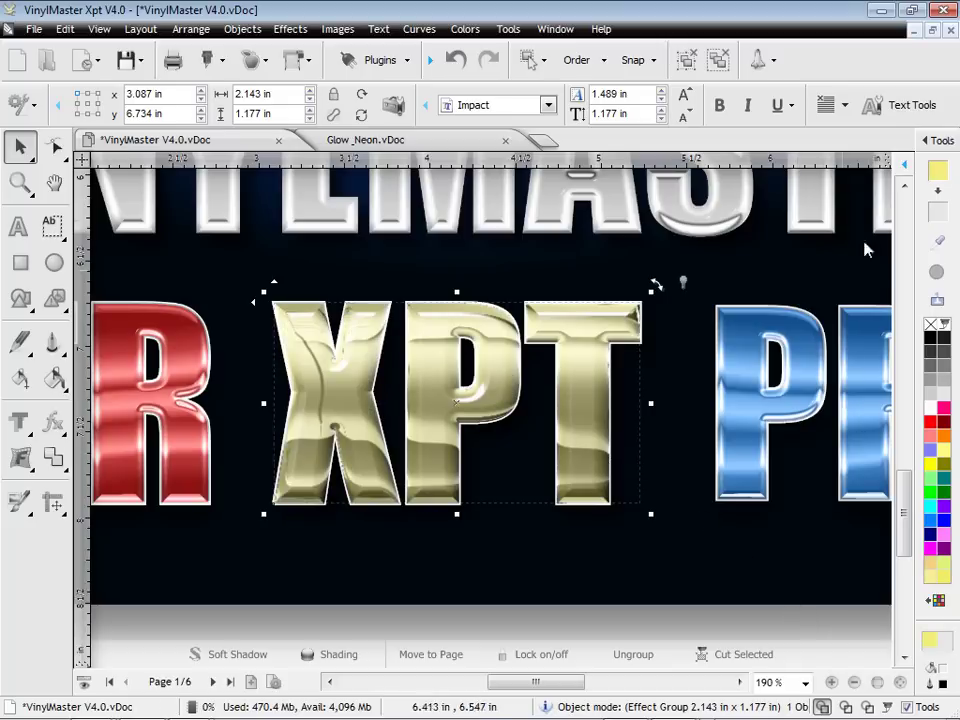
pyautogui.click(934, 142)
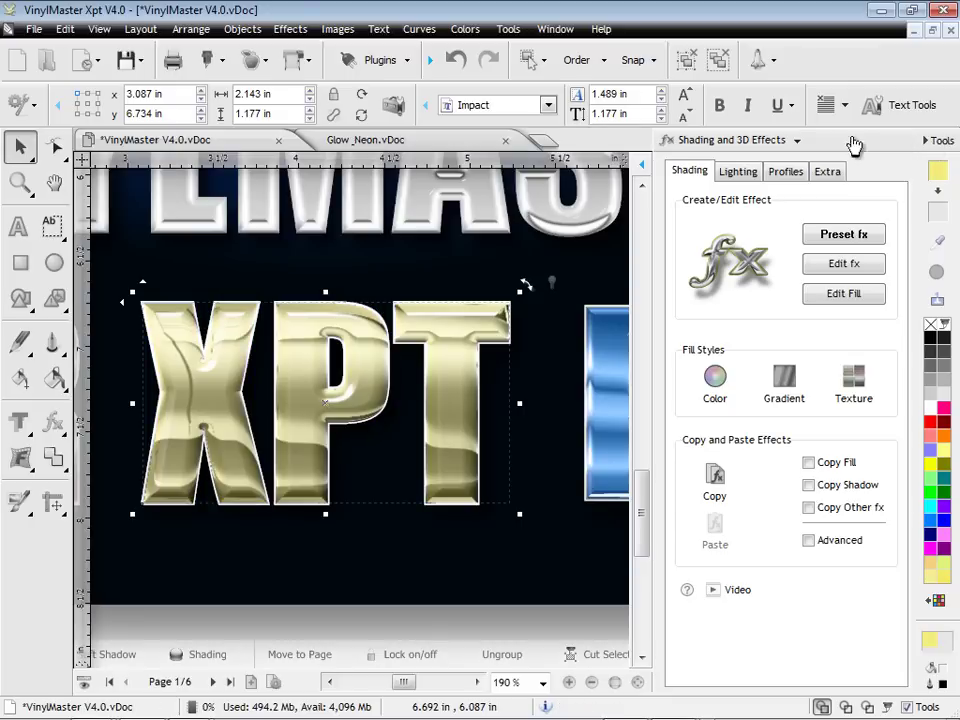
pyautogui.click(785, 142)
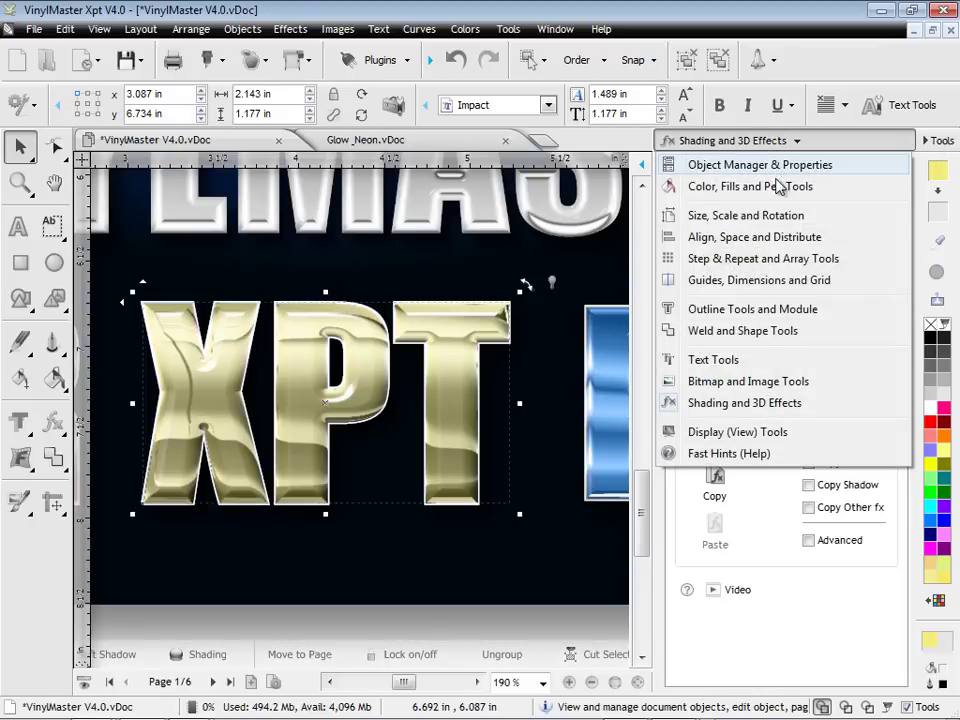
pyautogui.click(730, 402)
# Move the light to the upper right, use an S-curve bevel profile and 18% grazing angle
pyautogui.click(740, 174)
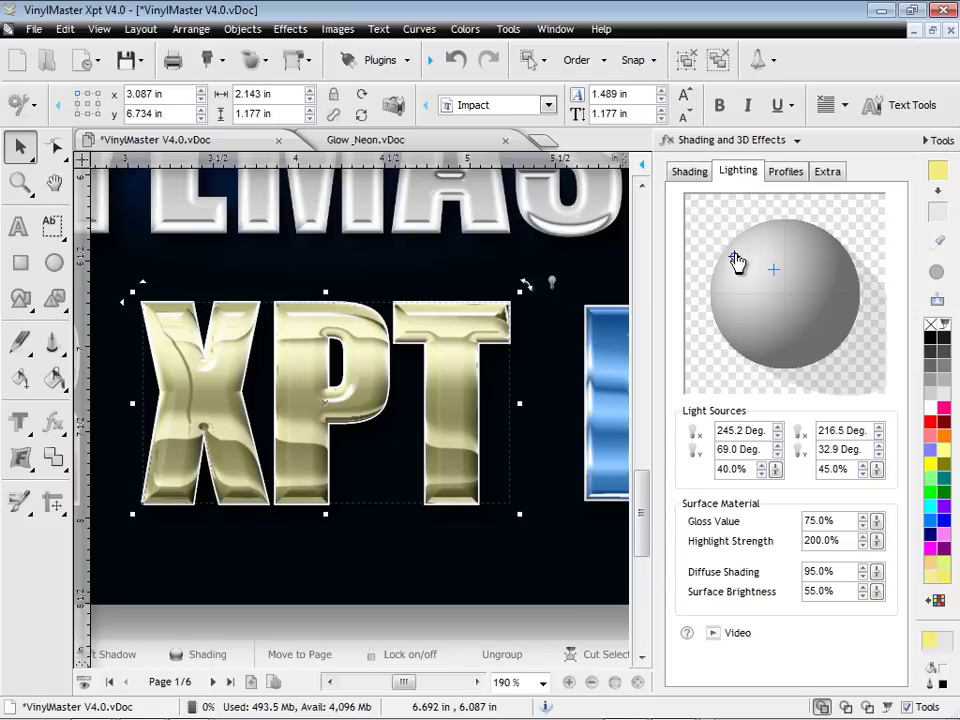
pyautogui.moveTo(735, 260); pyautogui.dragTo(760, 338)
pyautogui.moveTo(775, 270); pyautogui.dragTo(800, 242)
pyautogui.click(786, 171)
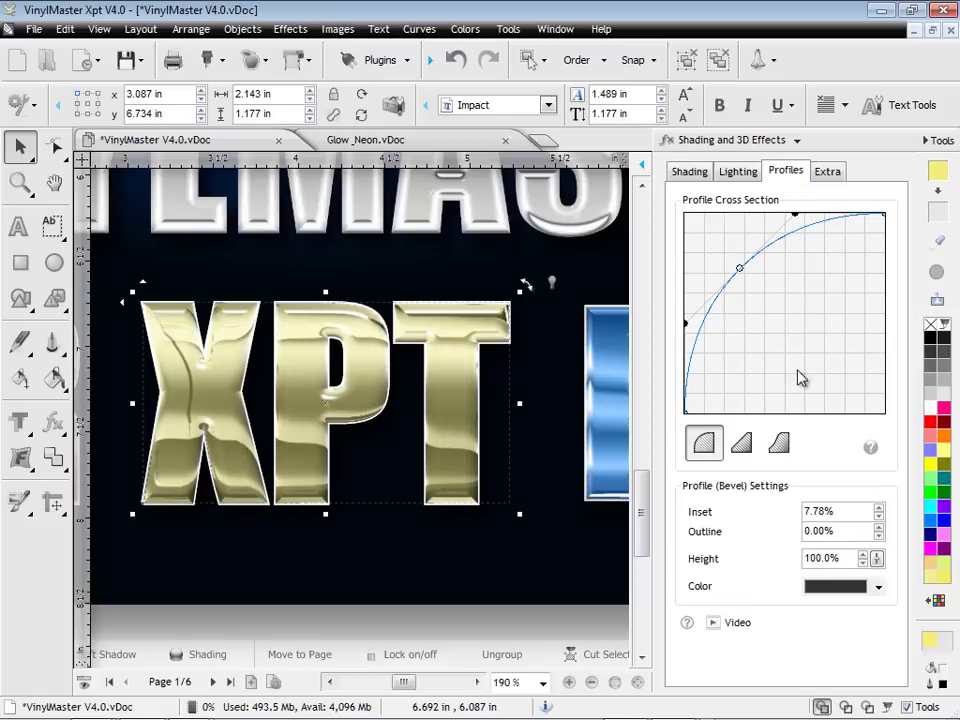
pyautogui.click(779, 443)
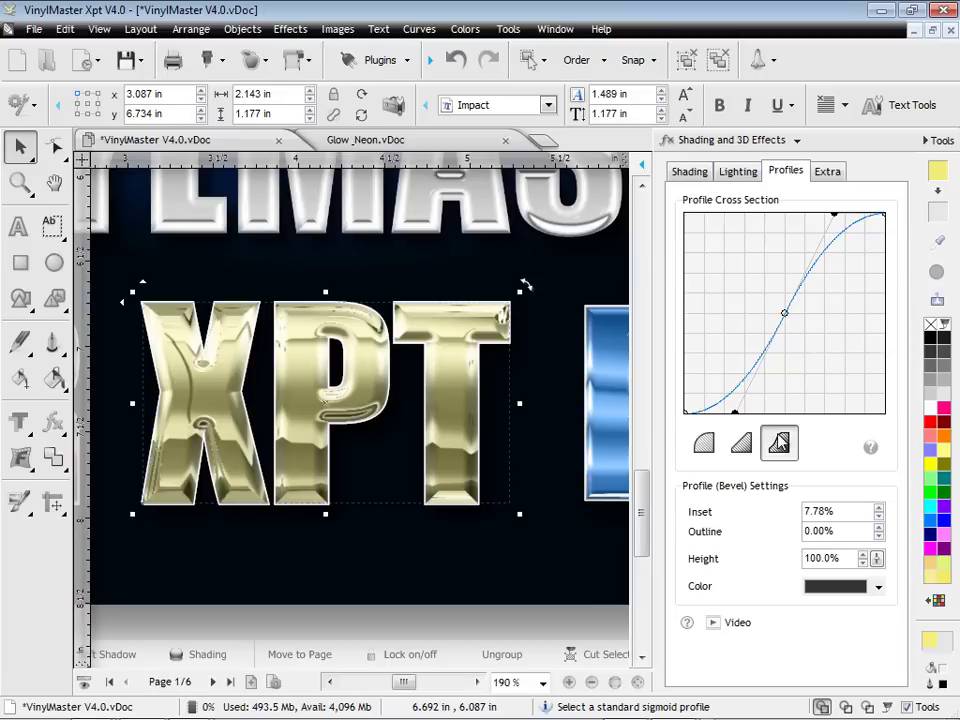
pyautogui.click(829, 174)
pyautogui.click(878, 311)
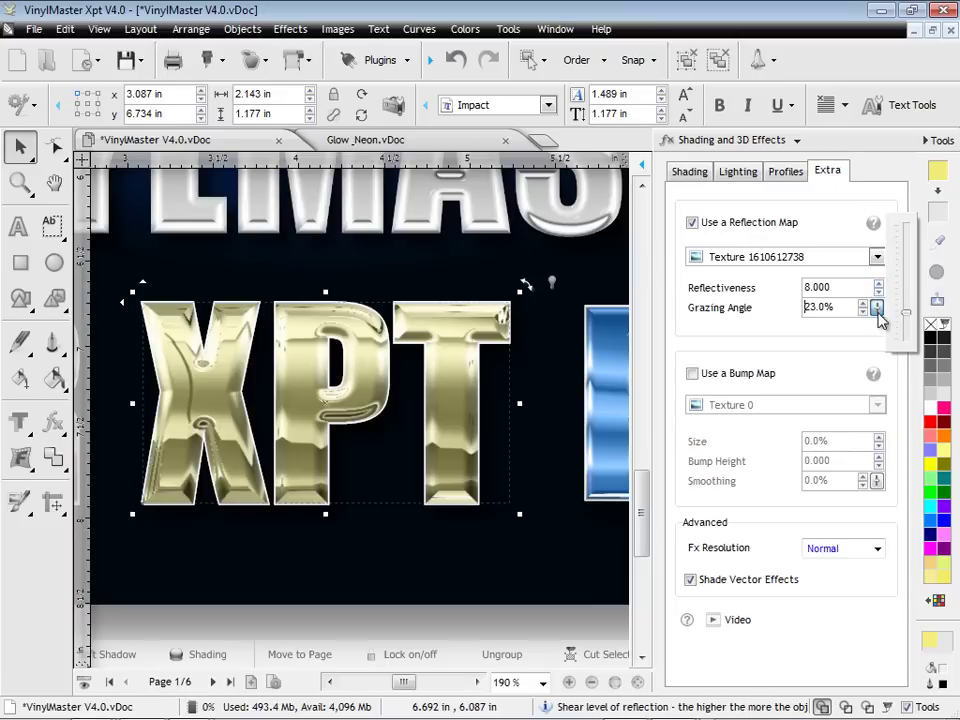
pyautogui.click(878, 311)
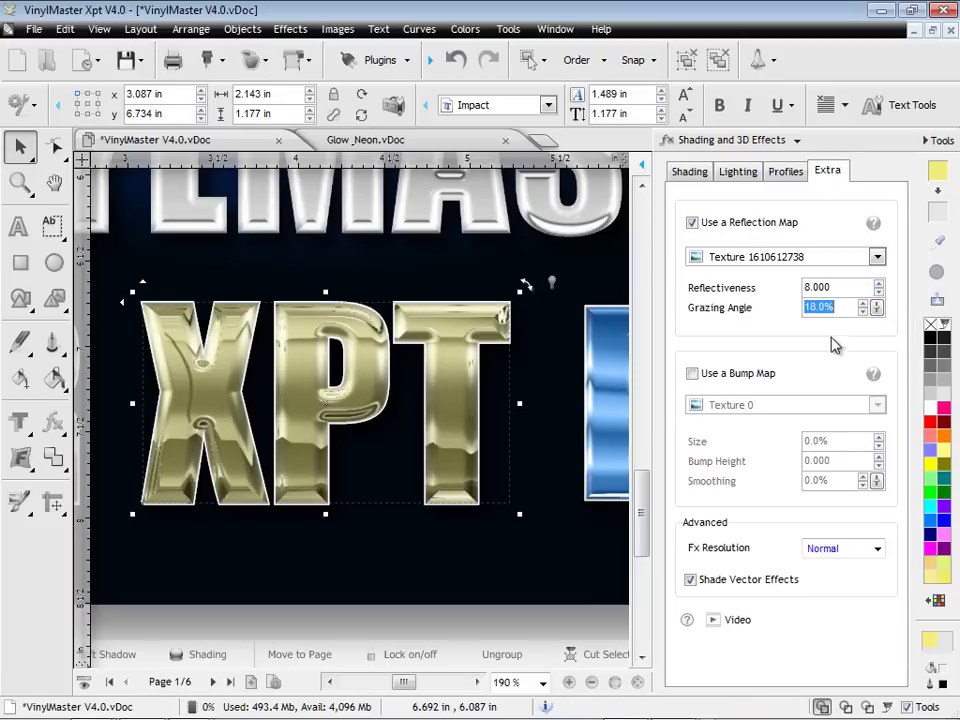
# Eyedrop the neighbouring letters' blue onto the XPT lettering, then open the colour chart options
pyautogui.click(939, 143)
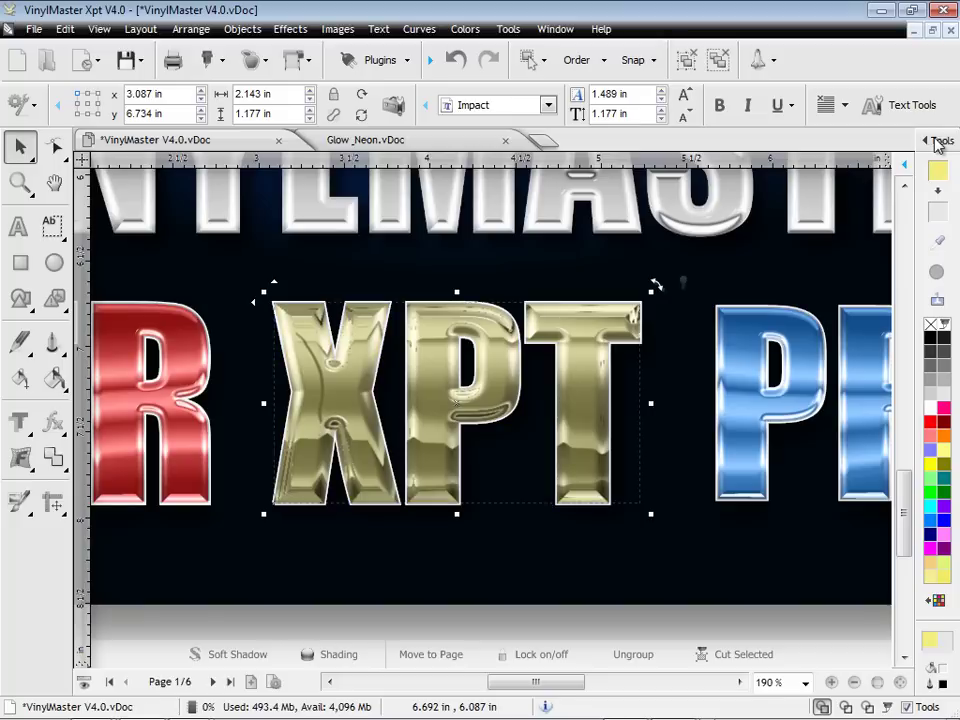
pyautogui.click(937, 242)
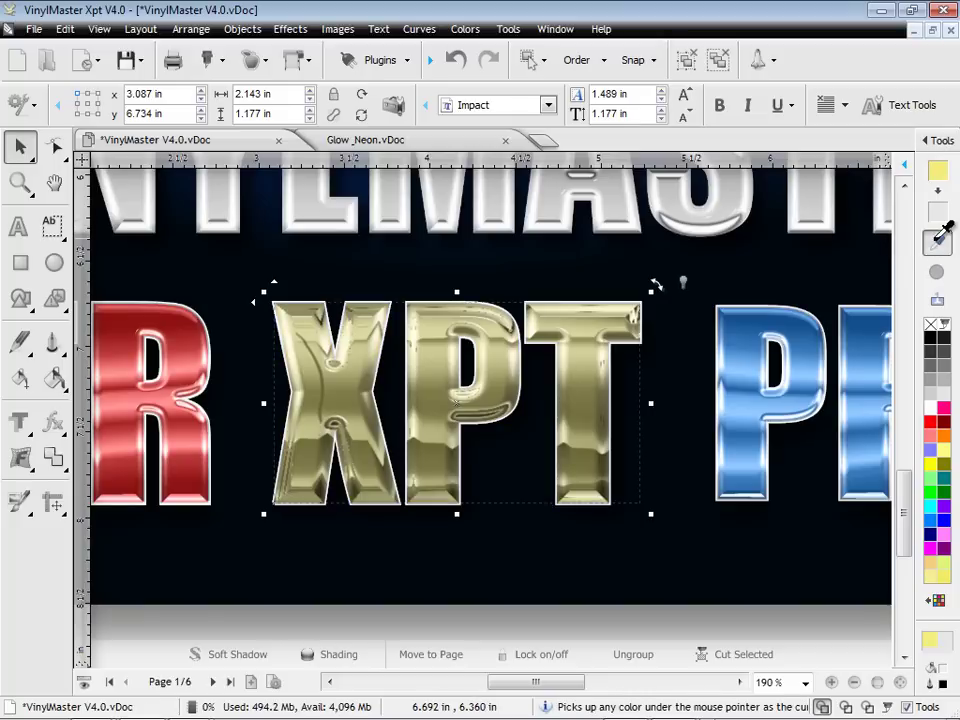
pyautogui.click(796, 336)
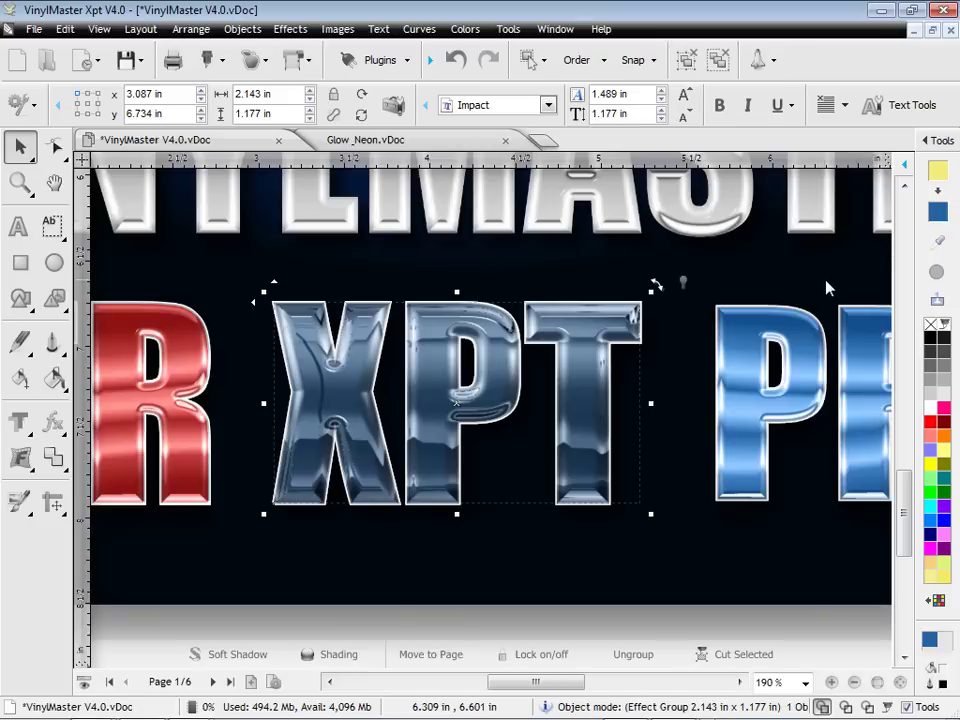
pyautogui.click(940, 603)
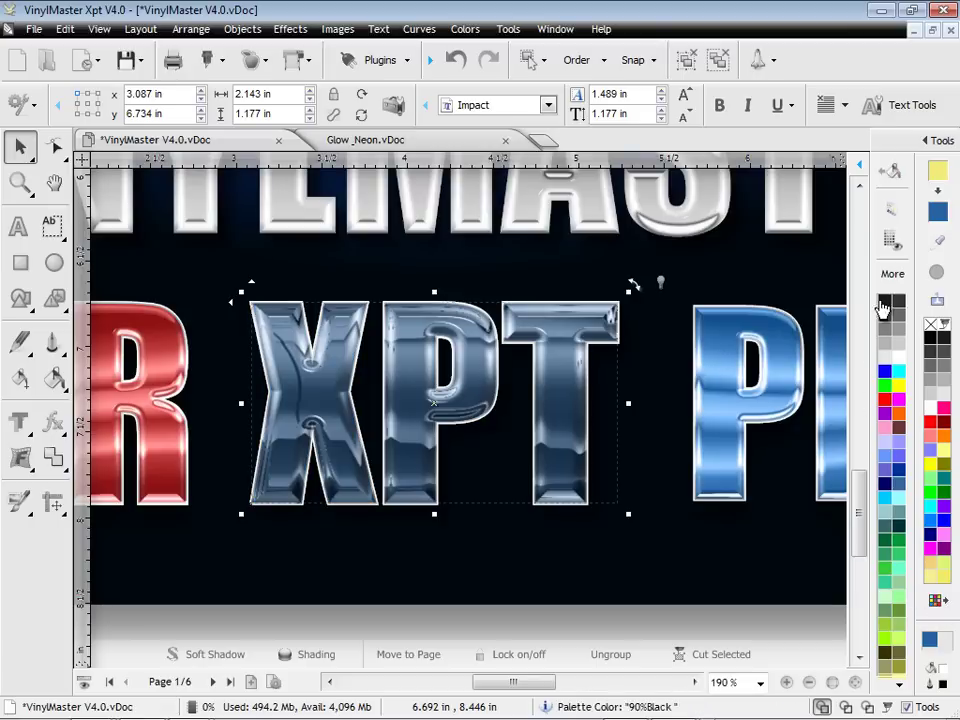
pyautogui.click(893, 275)
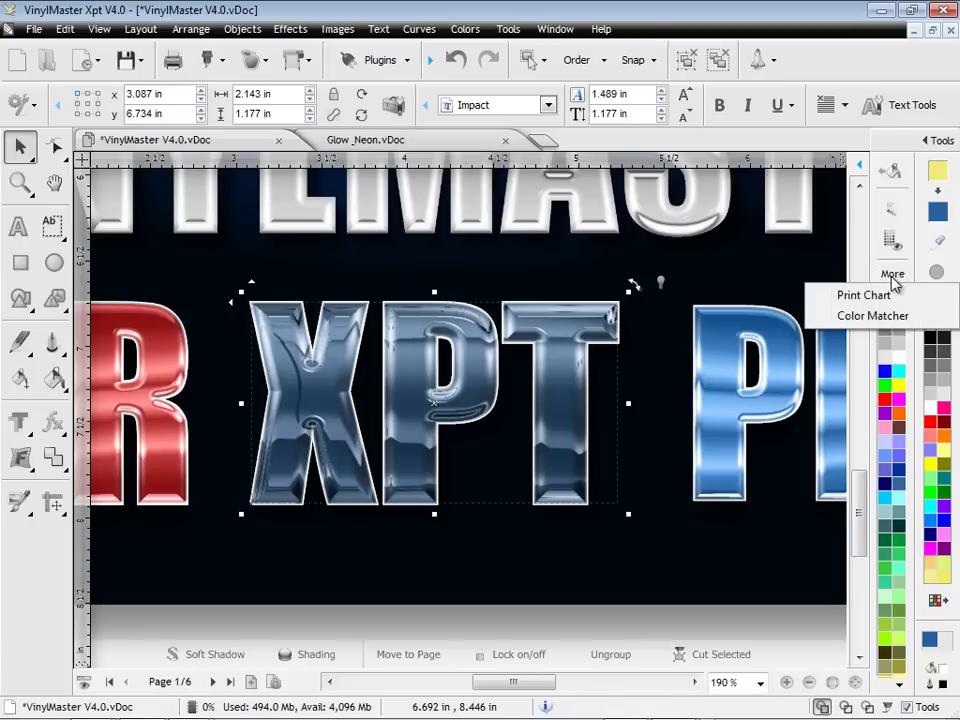
# Place a colour-match swatch chart with a widened sampling range into the document
pyautogui.click(869, 317)
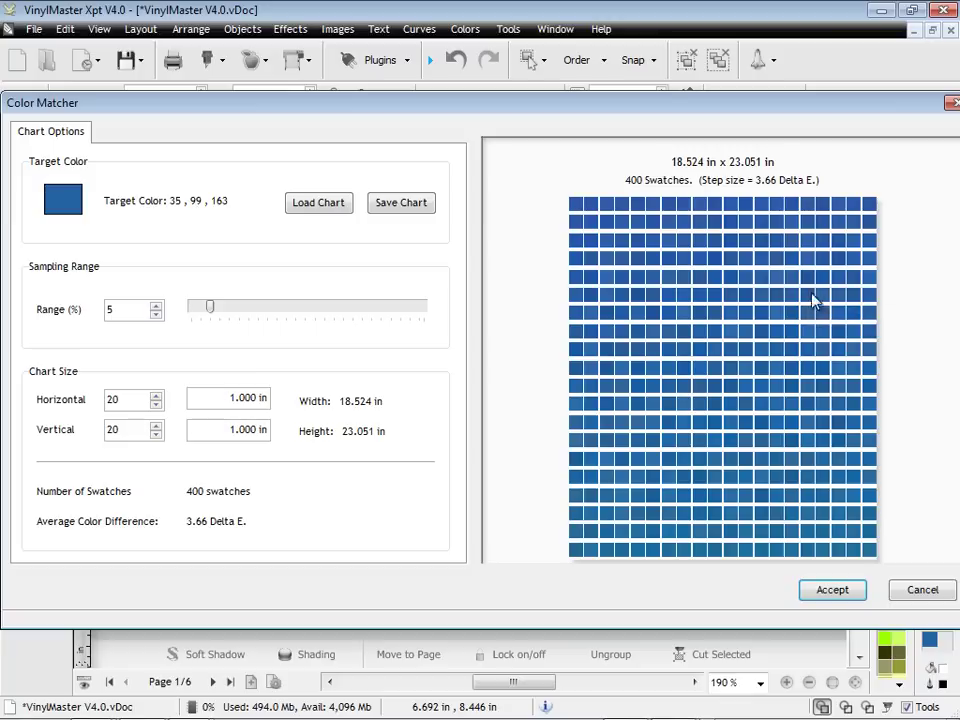
pyautogui.moveTo(212, 313)
pyautogui.mouseDown()
pyautogui.moveTo(364, 317)
pyautogui.moveTo(229, 314)
pyautogui.mouseUp()
pyautogui.click(851, 594)
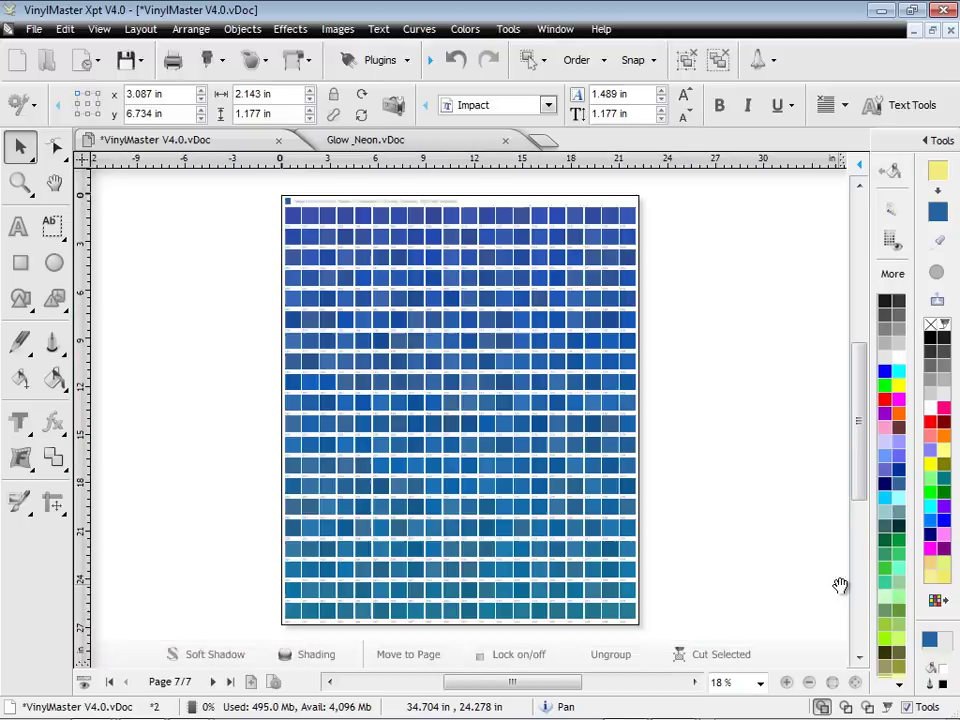
# Browse the 3M Scotchcal 1000 and Controltac 180 palettes, then choose the Default palette
pyautogui.click(891, 212)
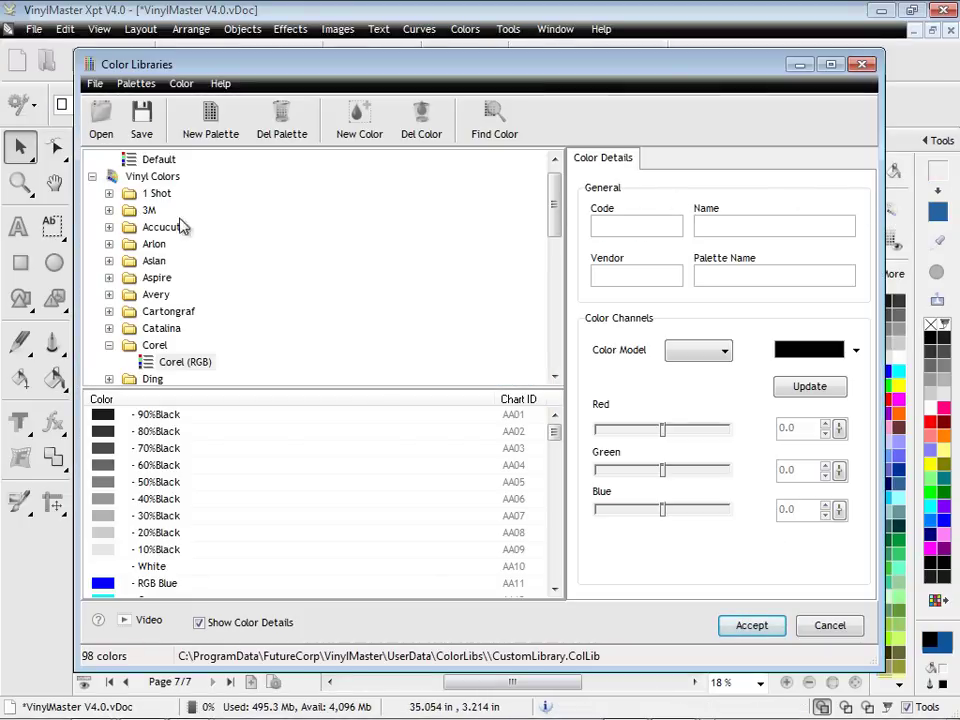
pyautogui.click(110, 211)
pyautogui.click(229, 194)
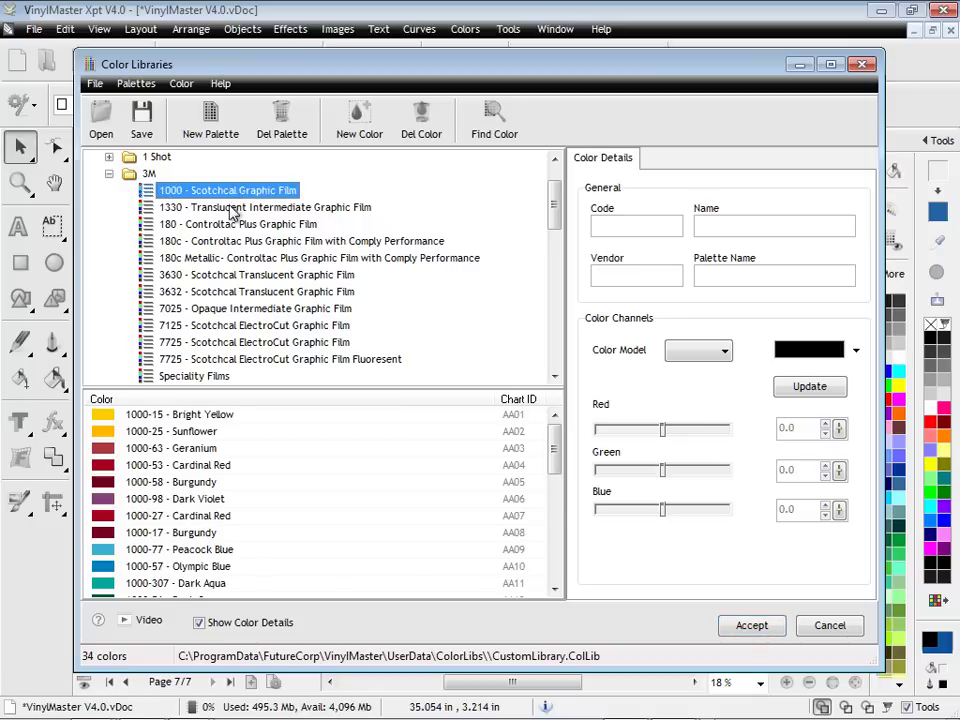
pyautogui.click(231, 226)
pyautogui.scroll(2, 500, 220)
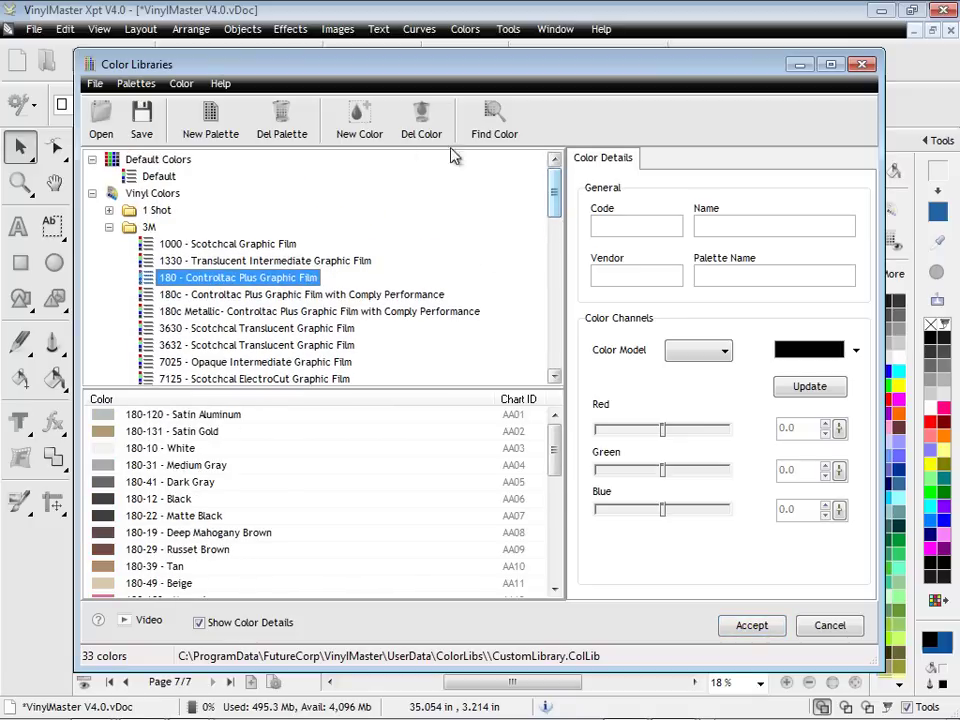
pyautogui.click(155, 177)
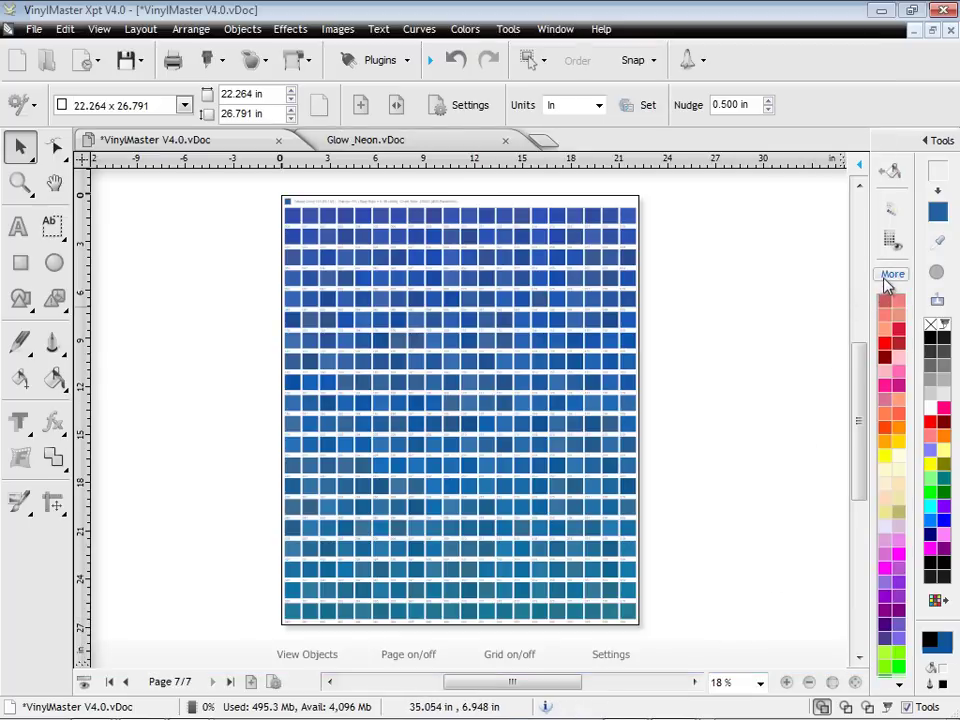
# Print the Chart: Default job in RIP Manager on the Roland SC-745EX, confirming the prompt
pyautogui.click(888, 276)
pyautogui.click(866, 297)
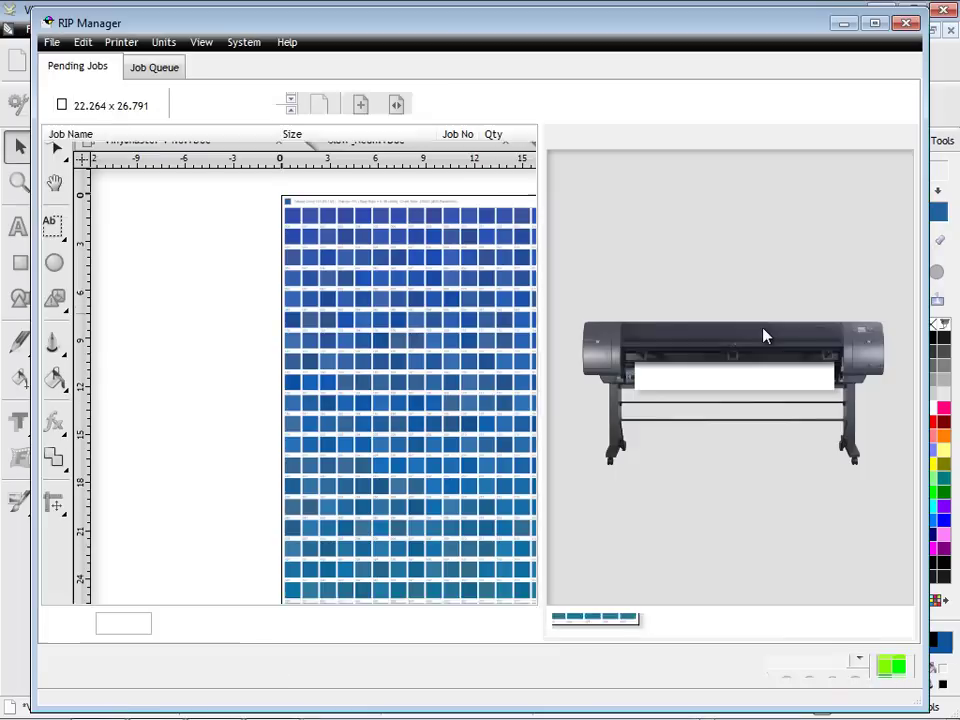
pyautogui.click(281, 176)
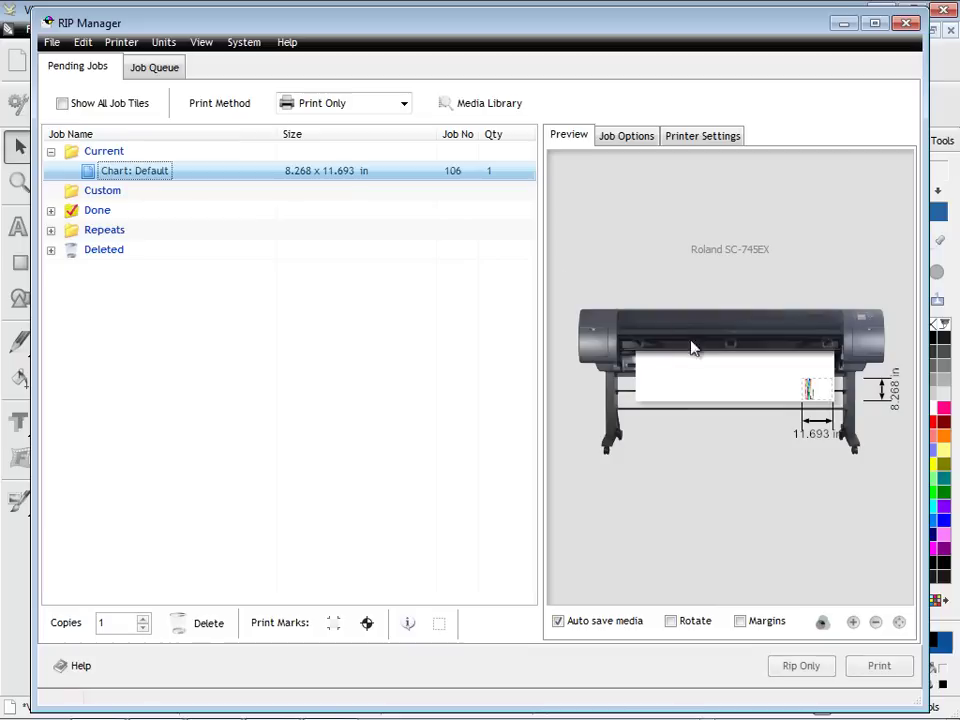
pyautogui.click(635, 143)
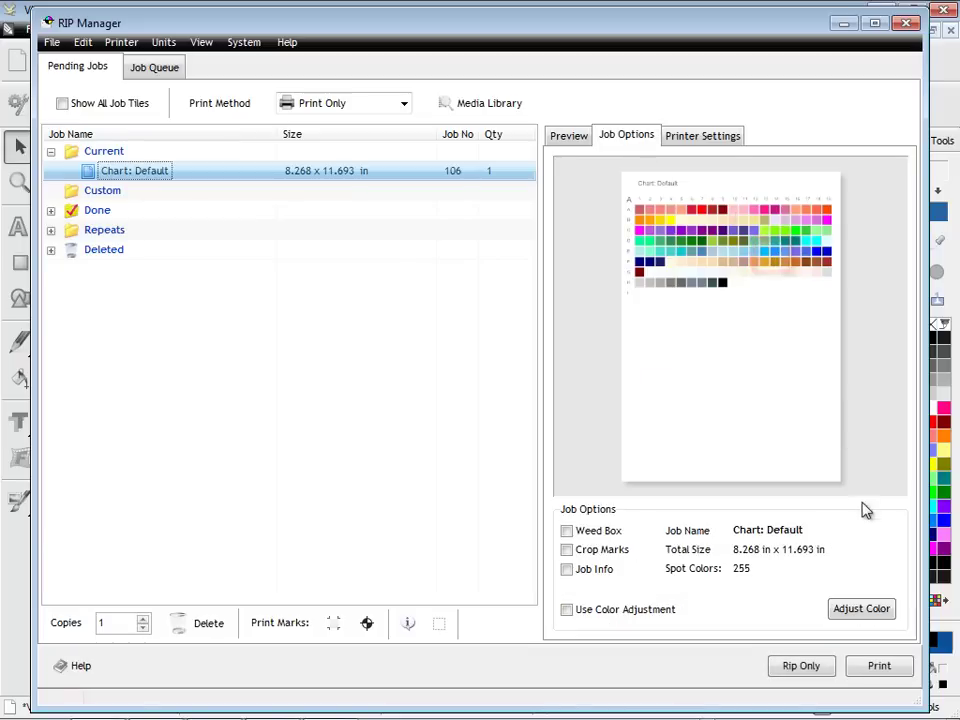
pyautogui.click(866, 668)
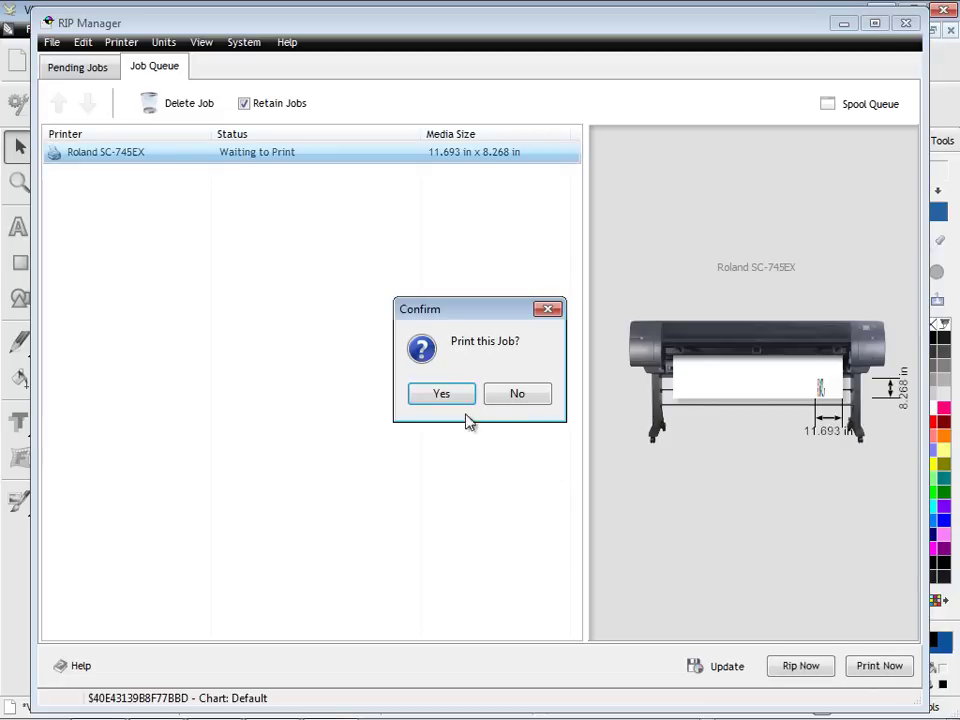
pyautogui.click(440, 394)
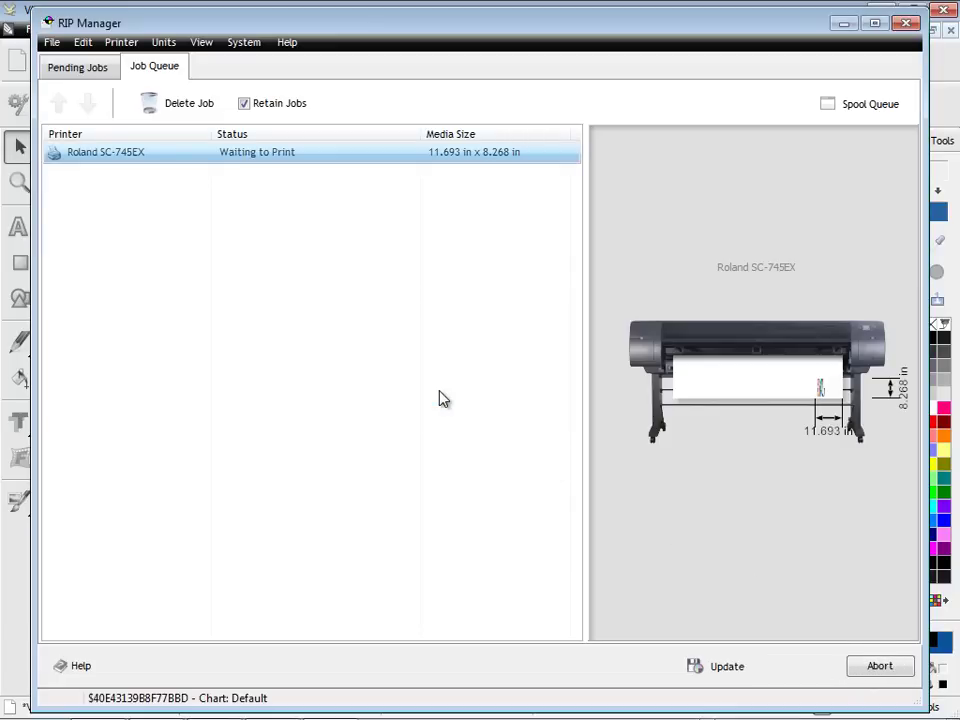
# Return to VinylMaster and pick Dodger Blue from the palette's colour list
pyautogui.click(843, 23)
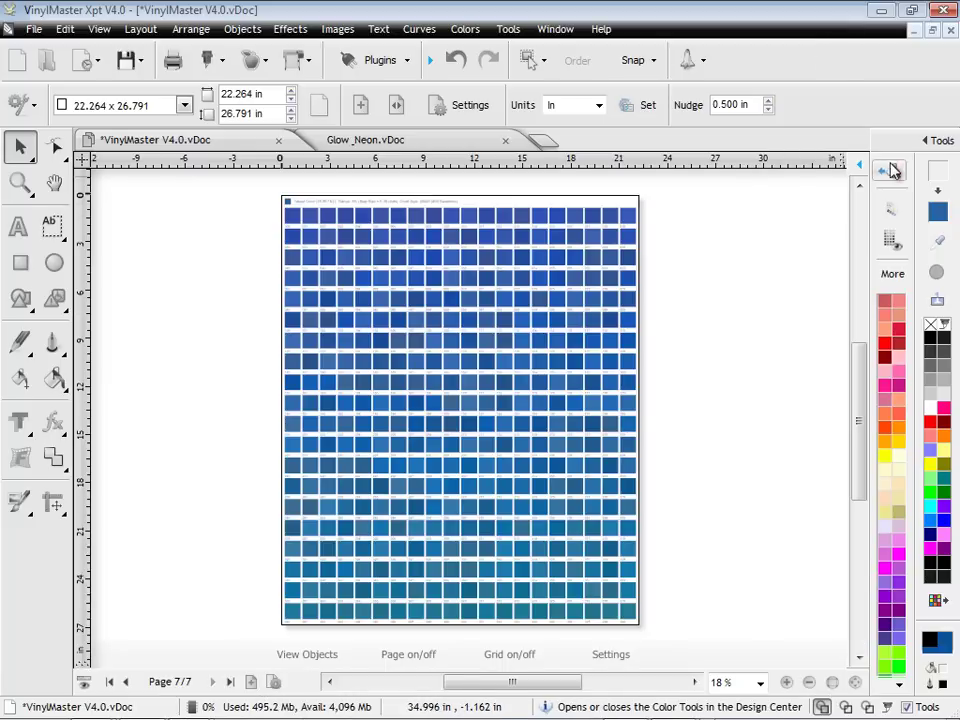
pyautogui.click(893, 173)
pyautogui.click(773, 172)
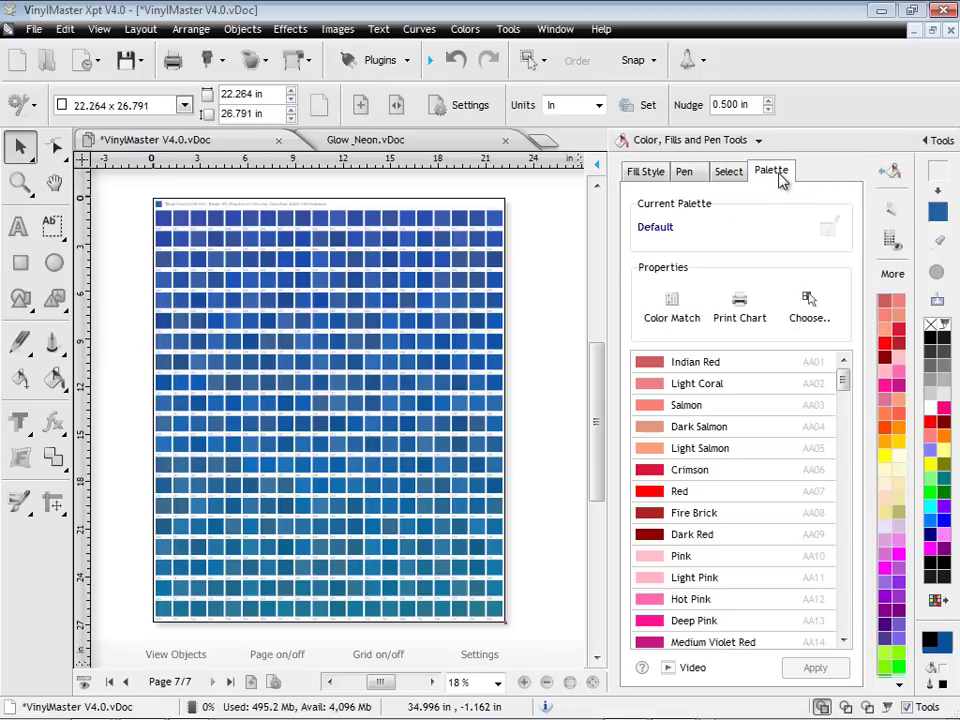
pyautogui.moveTo(847, 385); pyautogui.dragTo(860, 541)
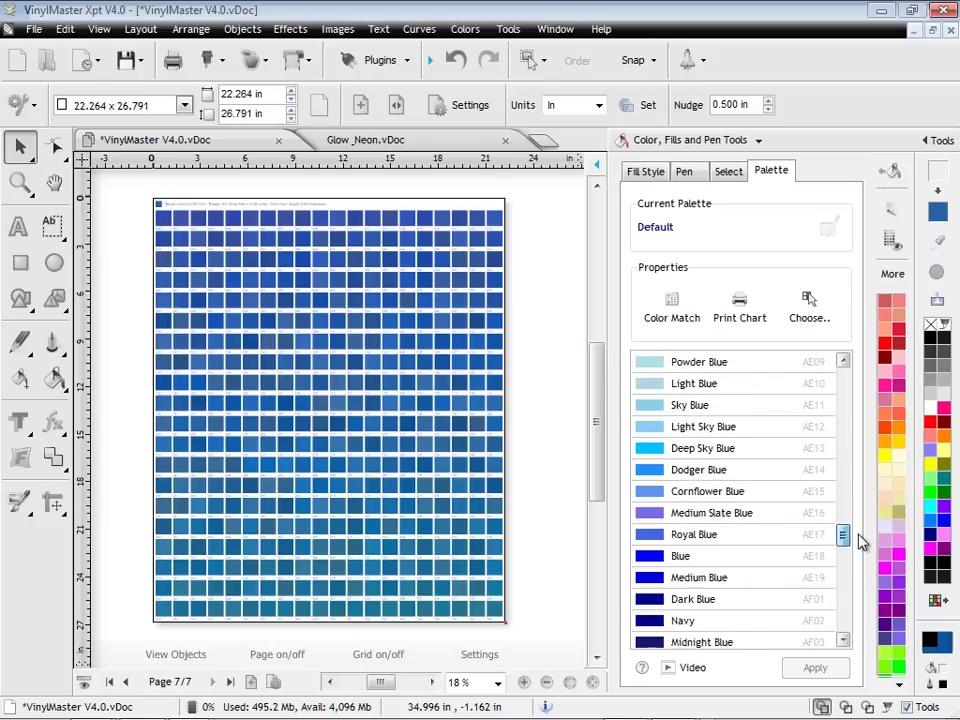
pyautogui.click(664, 473)
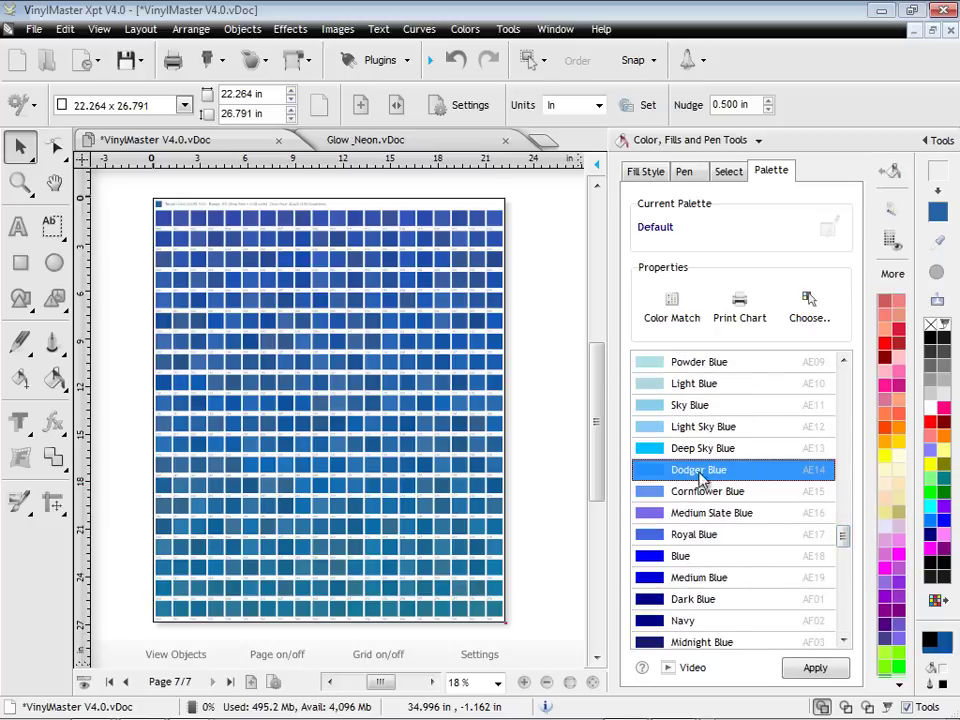
# Close the colour, fill and pen panel and the colour chart swatch column
pyautogui.click(893, 173)
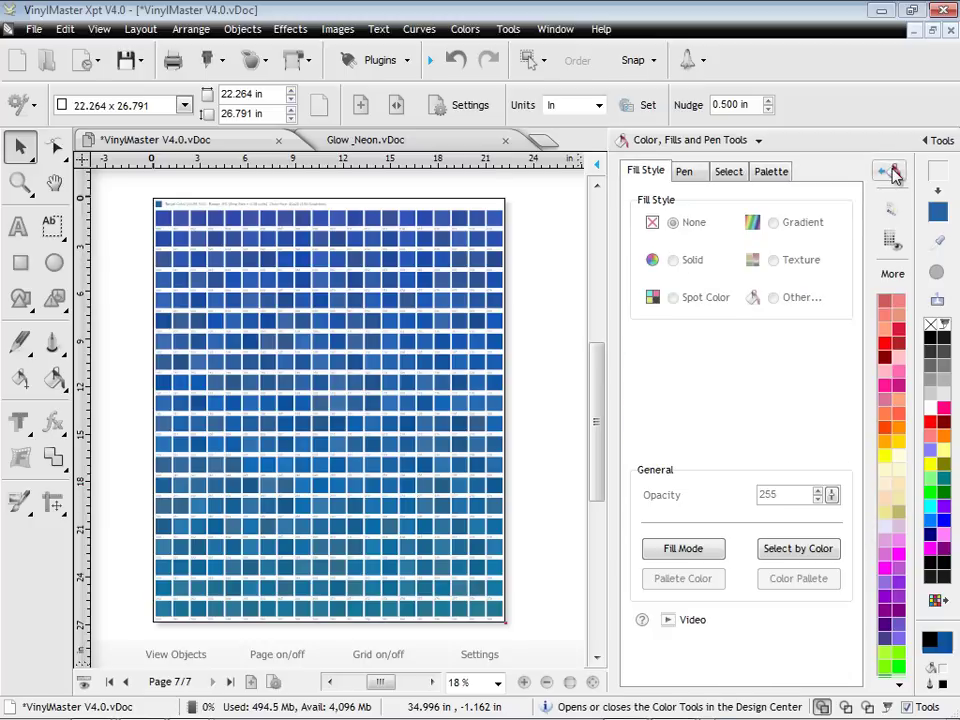
pyautogui.click(932, 144)
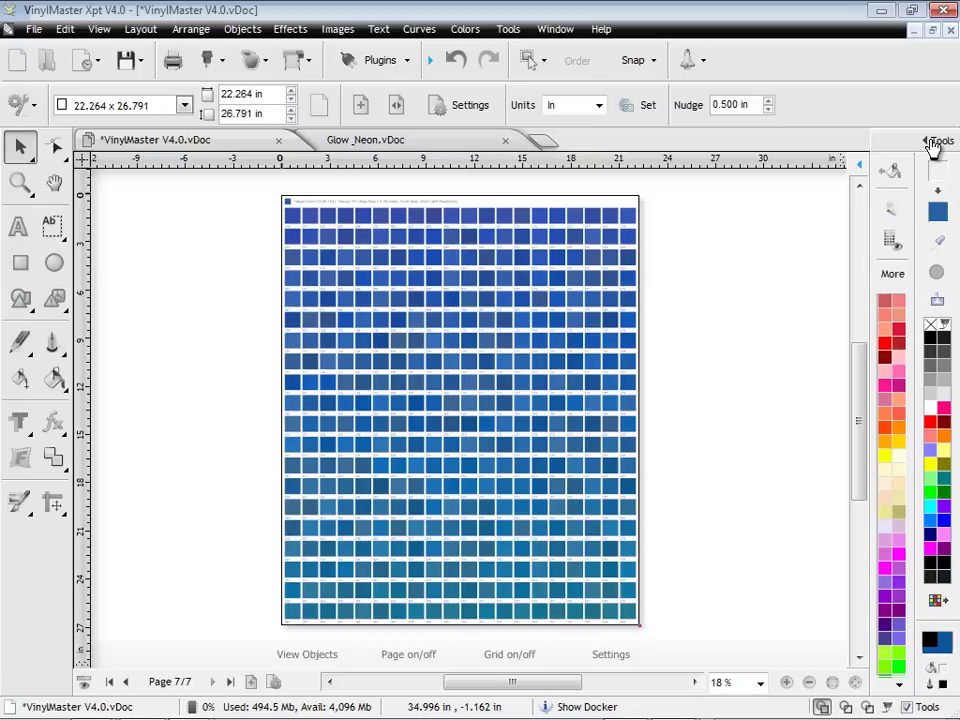
pyautogui.click(941, 598)
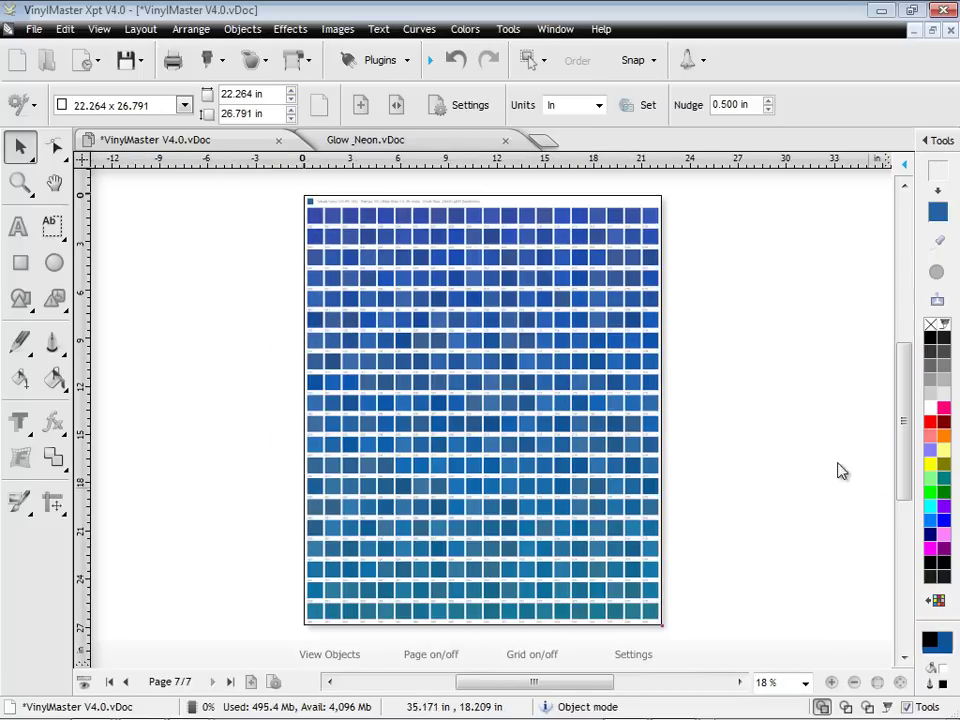
# Add a blank page 8 and preview the grape-and-leaf clipart in General Clipart
pyautogui.click(251, 682)
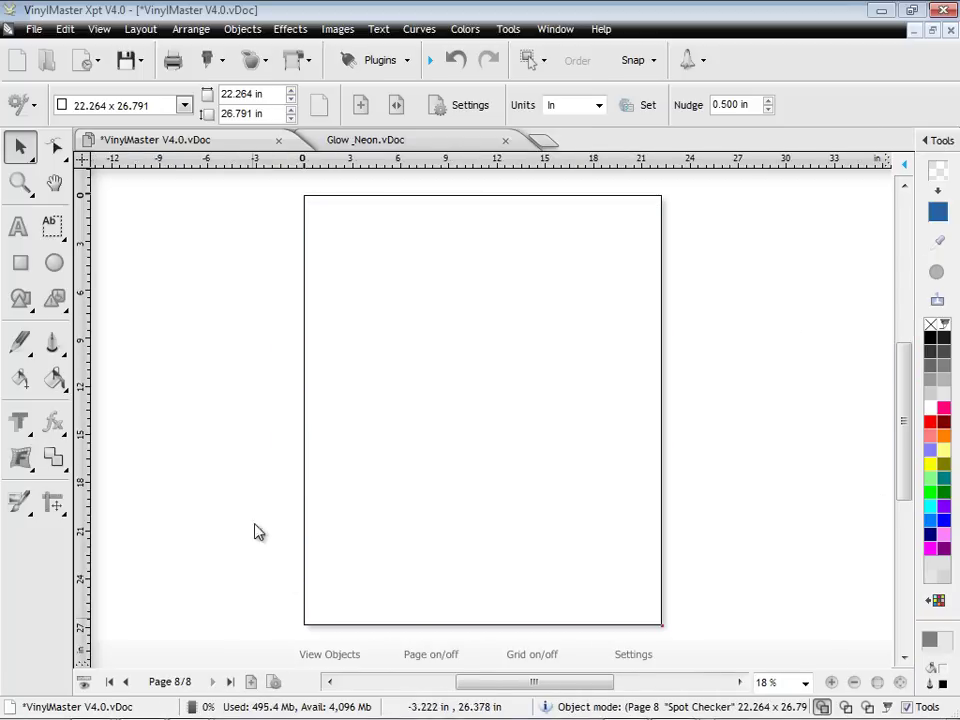
pyautogui.click(54, 299)
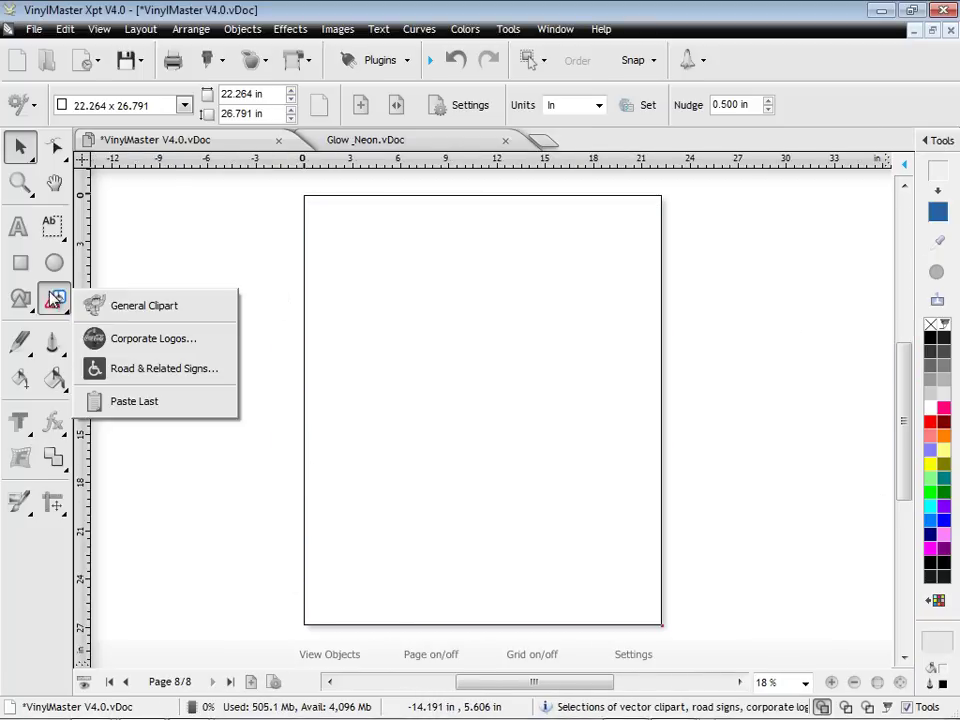
pyautogui.click(112, 311)
pyautogui.click(470, 315)
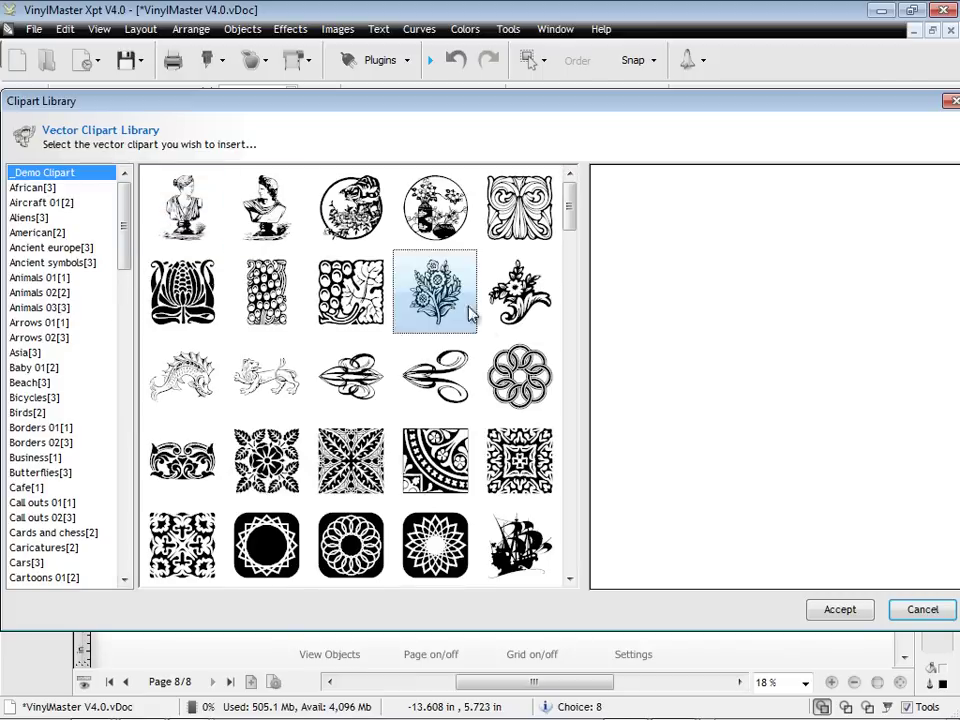
pyautogui.click(365, 300)
# Browse the Call outs 01 and Floral 01 clipart categories, previewing the floral wreath
pyautogui.click(64, 501)
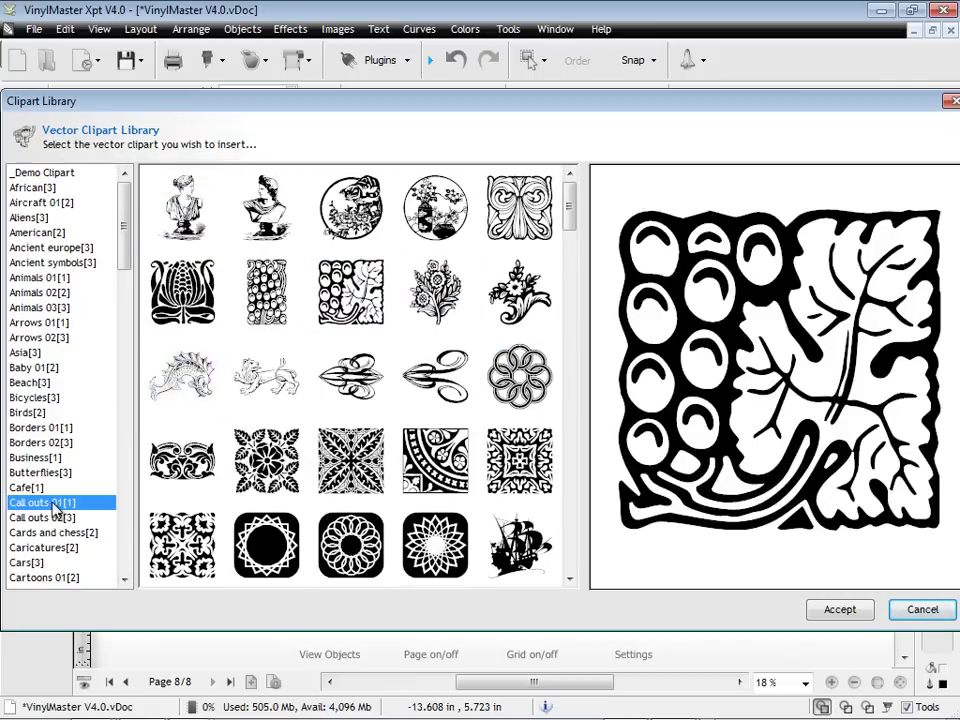
pyautogui.moveTo(120, 272); pyautogui.dragTo(137, 358)
pyautogui.click(55, 441)
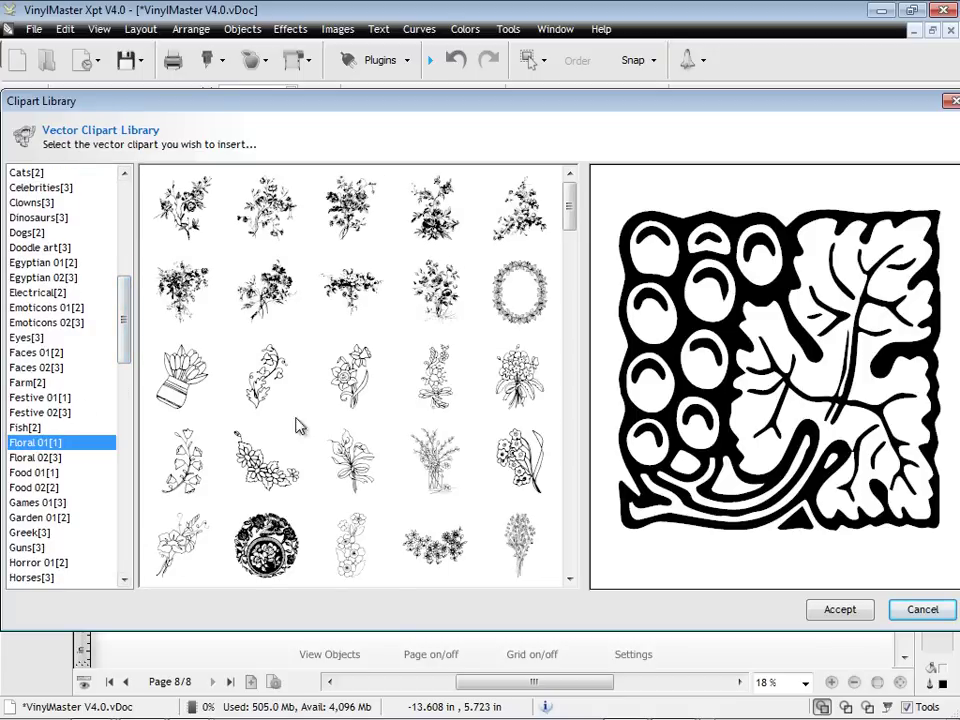
pyautogui.click(519, 292)
pyautogui.moveTo(128, 343); pyautogui.dragTo(120, 545)
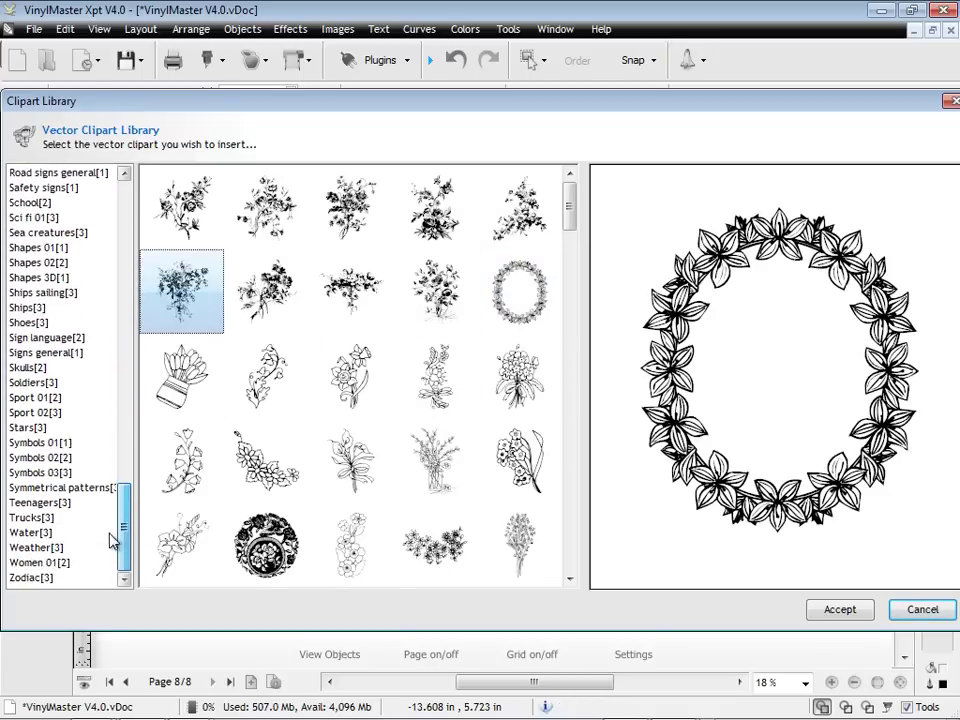
# Pick the nautical star from the Stars category and place it at the page's top-left
pyautogui.click(22, 428)
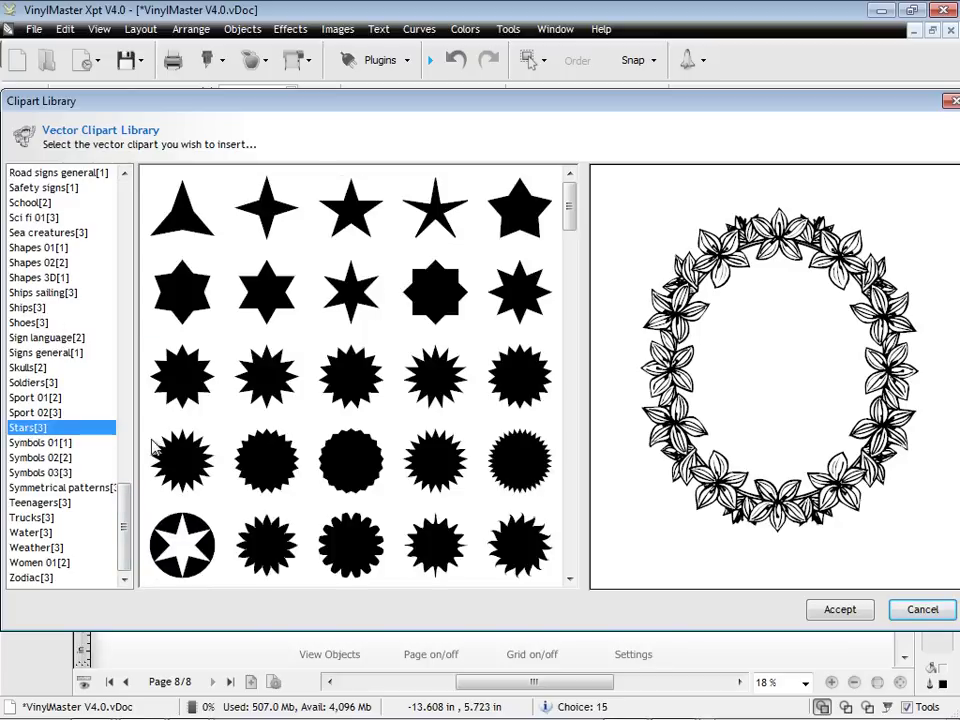
pyautogui.moveTo(574, 204); pyautogui.dragTo(571, 455)
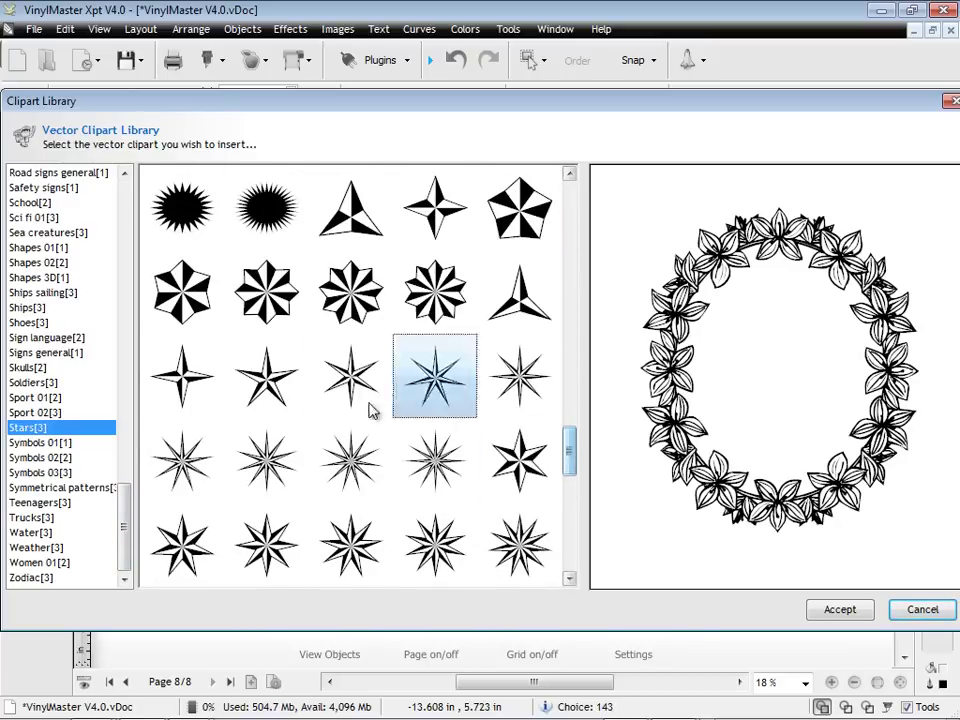
pyautogui.click(266, 375)
pyautogui.click(840, 609)
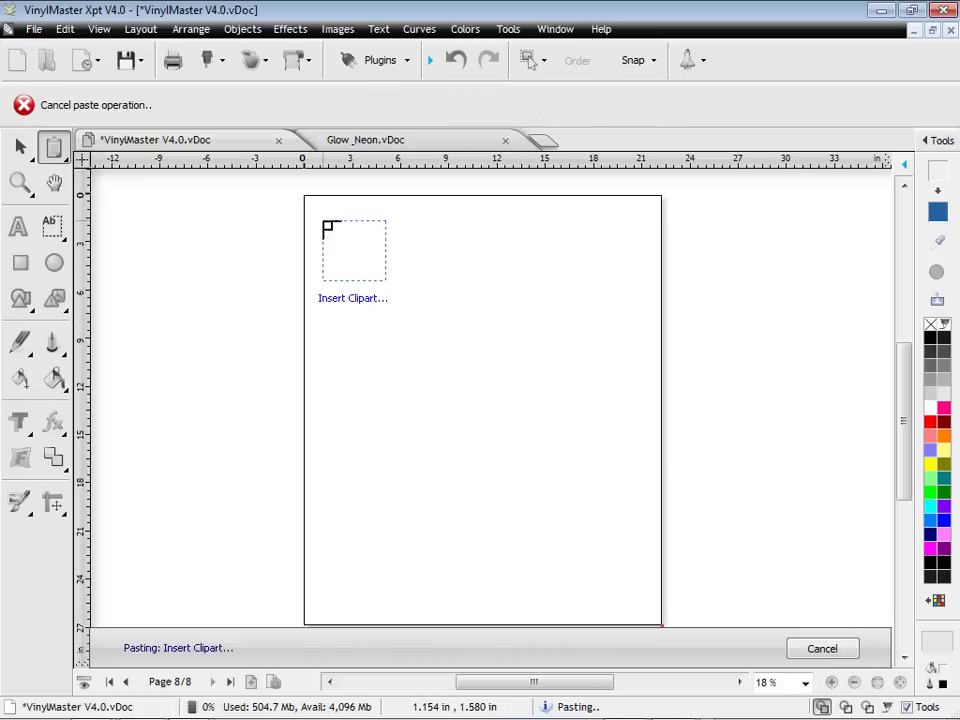
pyautogui.moveTo(326, 223); pyautogui.dragTo(409, 302)
# Place the FutureBird.vClip eagle logo from Corporate Logos to the right of the star
pyautogui.click(478, 357)
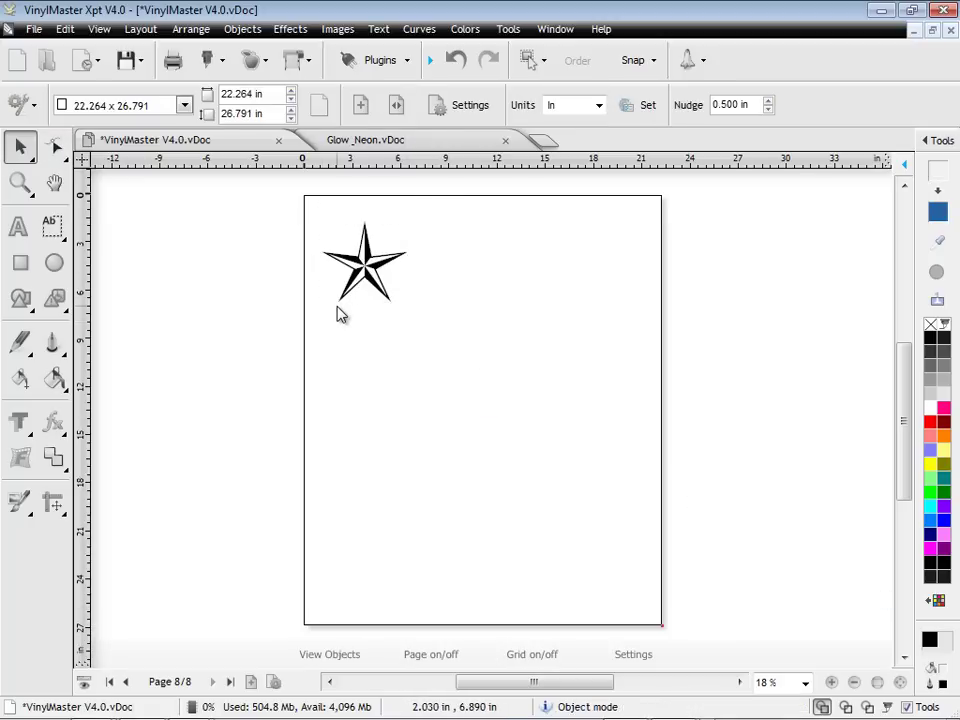
pyautogui.click(52, 226)
pyautogui.click(133, 338)
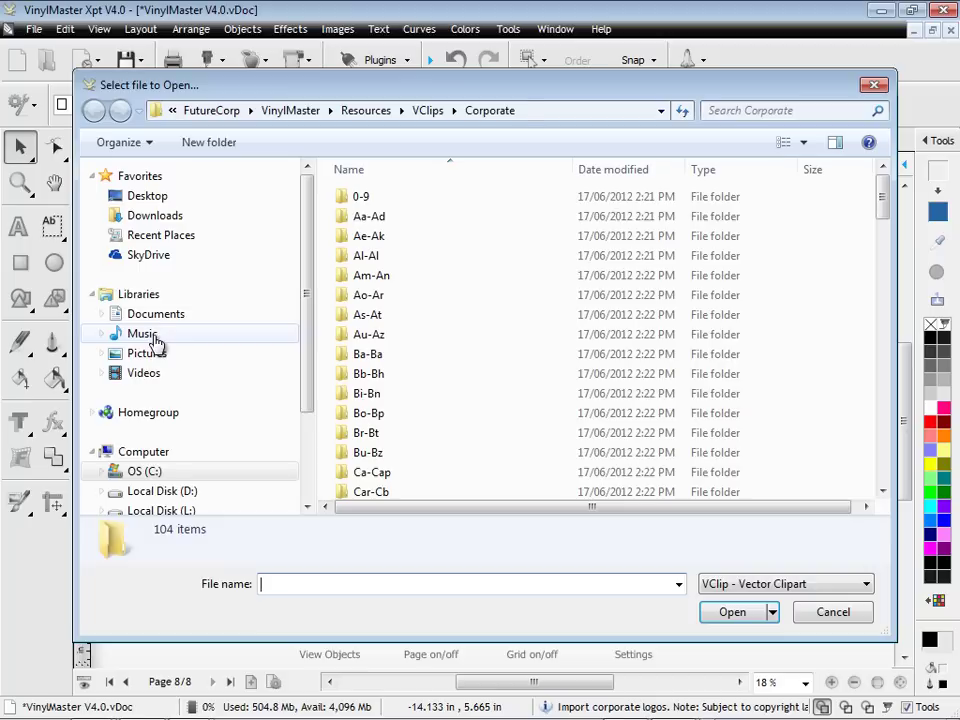
pyautogui.moveTo(882, 190); pyautogui.dragTo(882, 272)
pyautogui.doubleClick(368, 370)
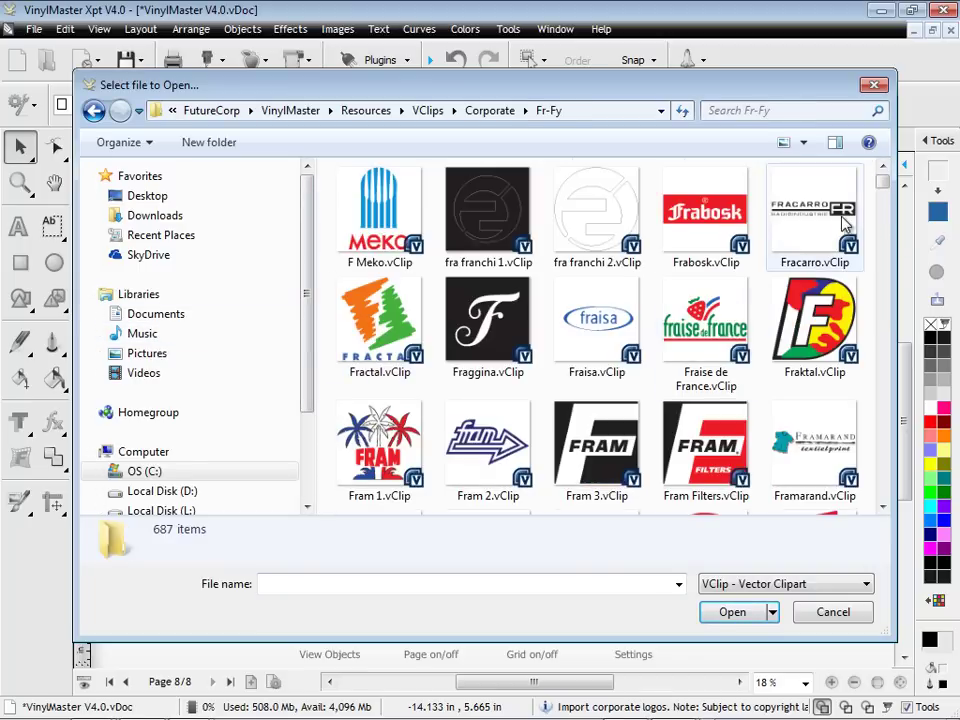
pyautogui.moveTo(882, 188); pyautogui.dragTo(882, 472)
pyautogui.doubleClick(380, 455)
pyautogui.moveTo(428, 253); pyautogui.dragTo(578, 400)
# Place the red Recreational Signs 09 no-dogs sign from Road & Related Signs below the star
pyautogui.click(527, 459)
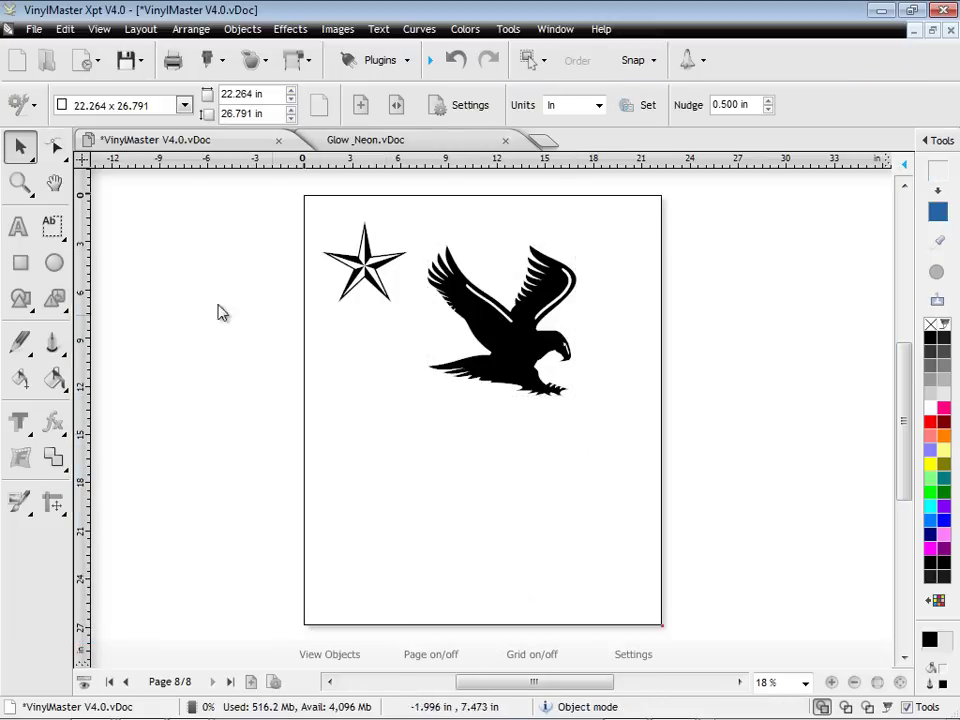
pyautogui.click(64, 303)
pyautogui.click(122, 368)
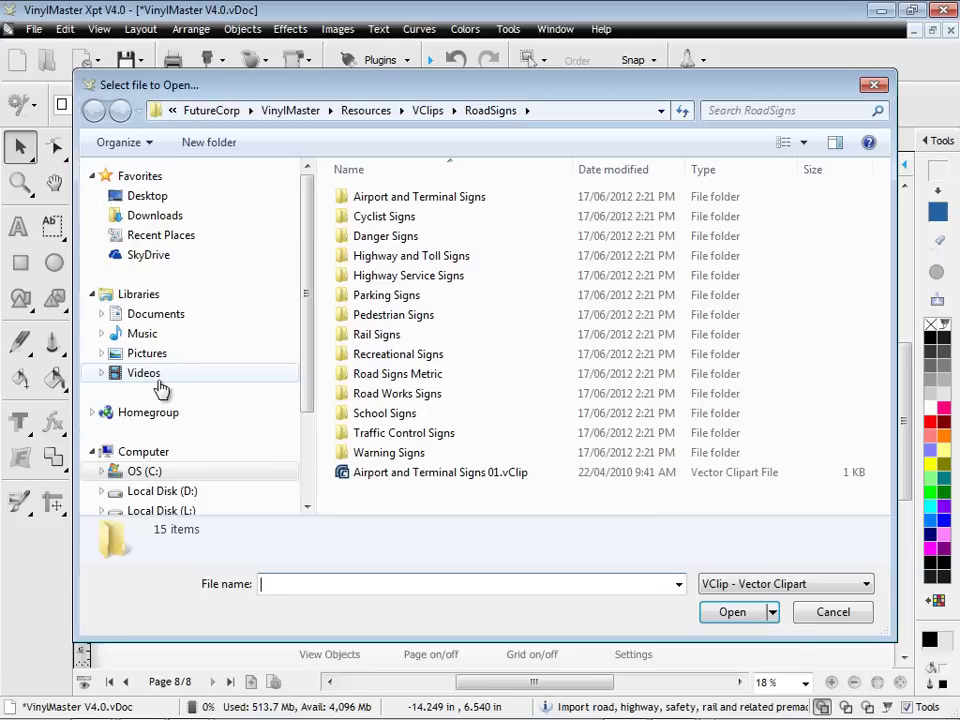
pyautogui.doubleClick(416, 355)
pyautogui.doubleClick(424, 298)
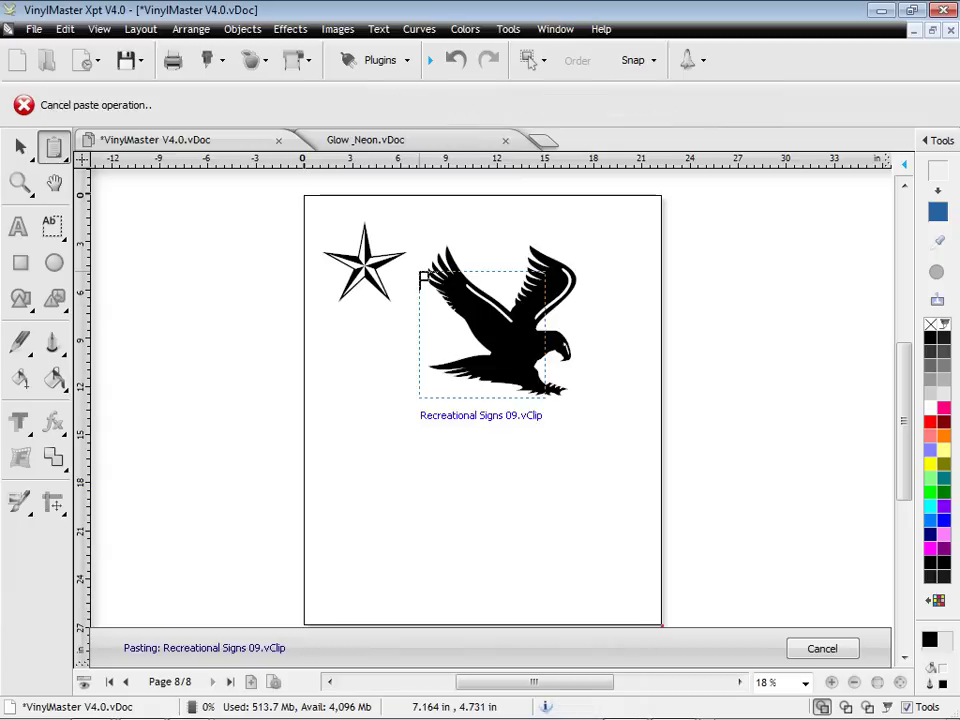
pyautogui.click(339, 401)
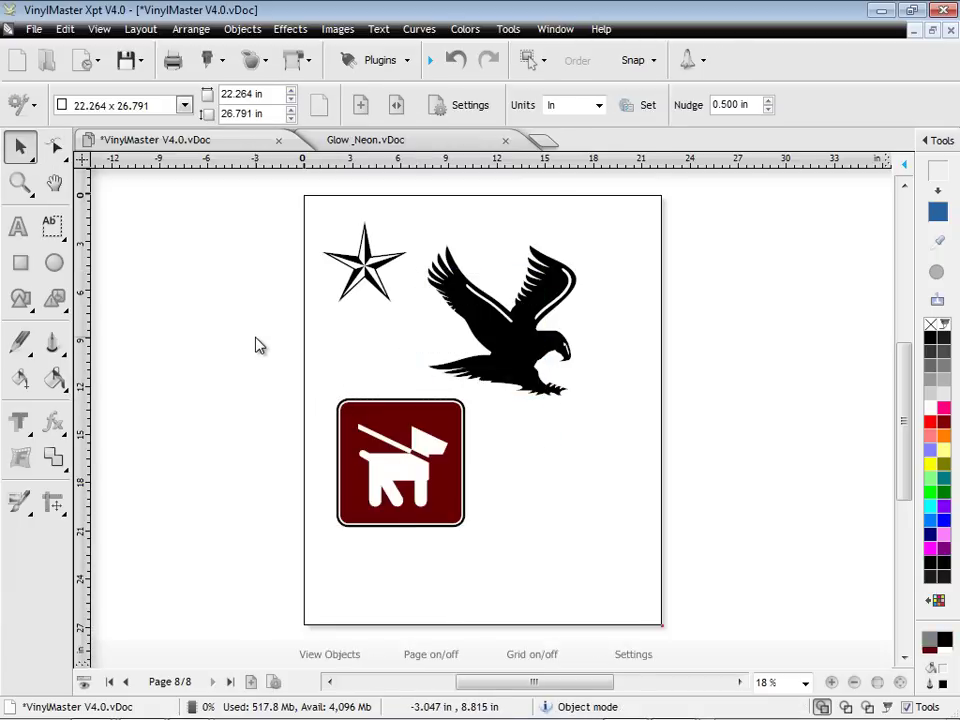
# Open the Distortions and Vector Distortions 2 sample documents from recent documents
pyautogui.click(88, 61)
pyautogui.click(73, 161)
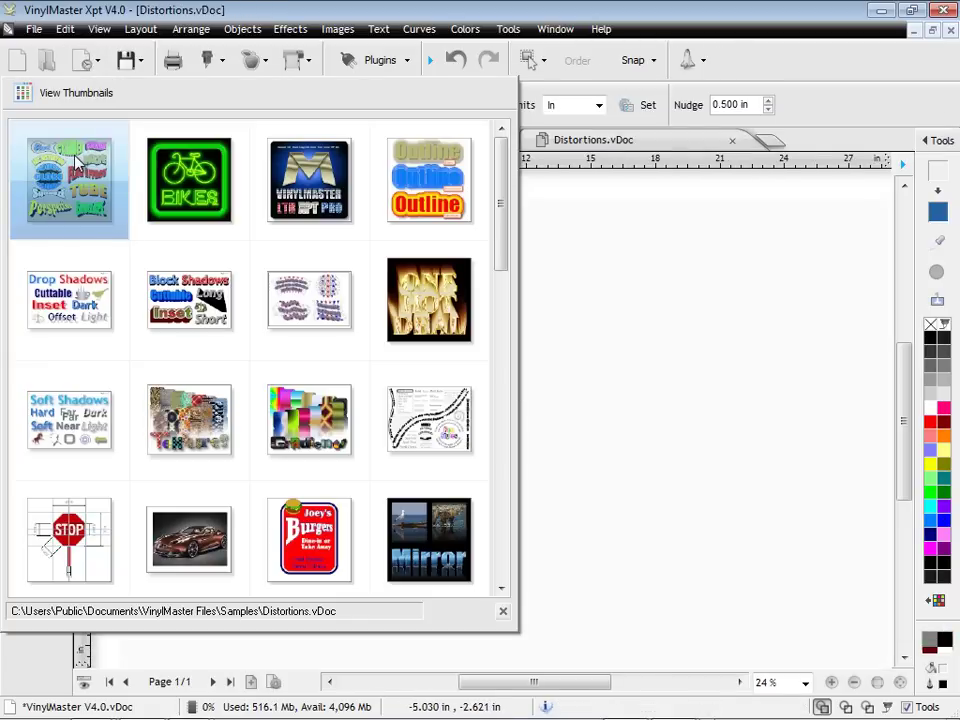
pyautogui.click(86, 61)
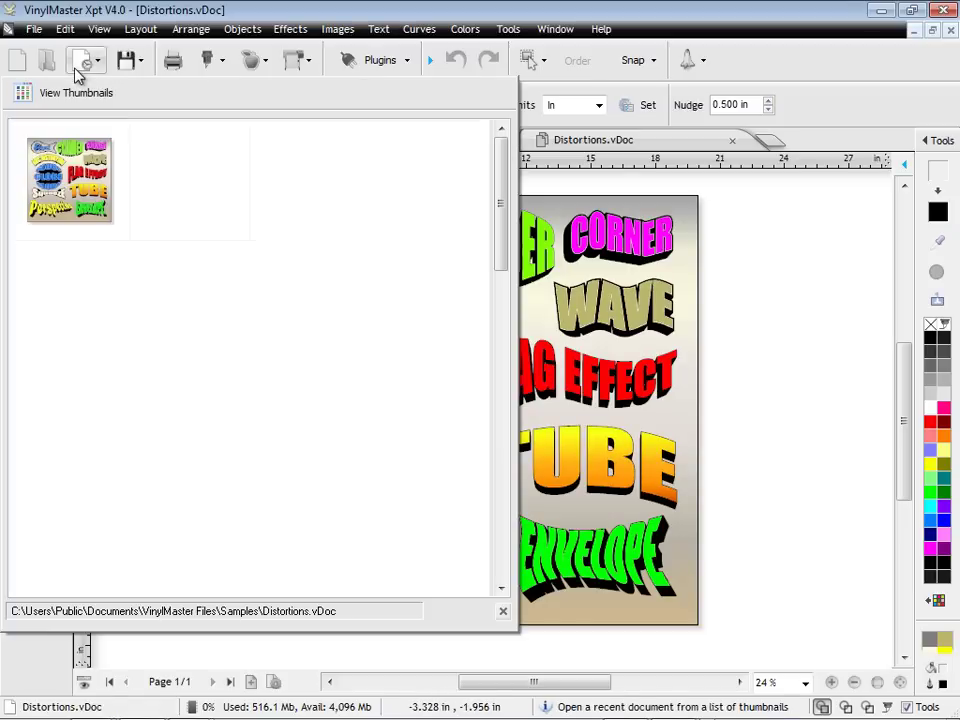
pyautogui.click(305, 302)
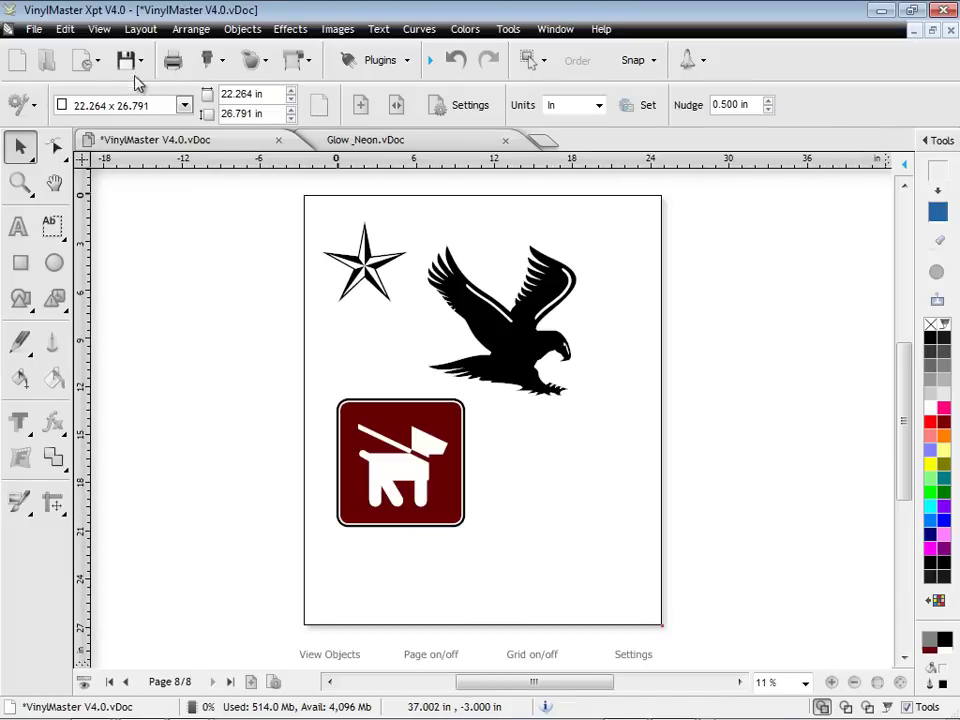
# Open Outlines_Inlines at its inline page and Shadows Drop at its second page
pyautogui.click(88, 62)
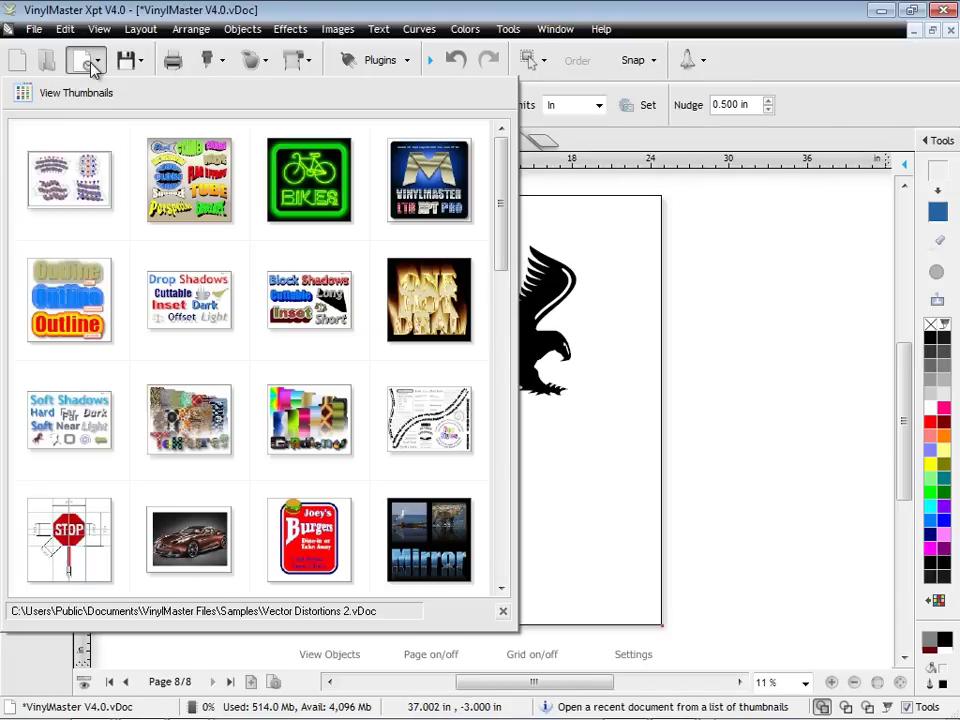
pyautogui.click(75, 276)
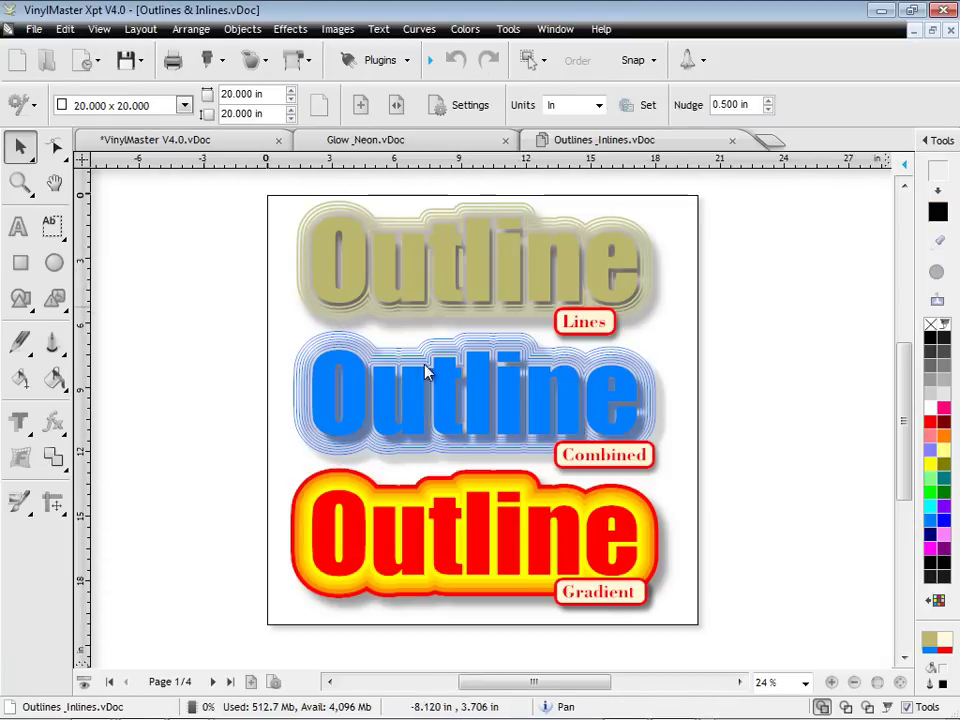
pyautogui.click(229, 682)
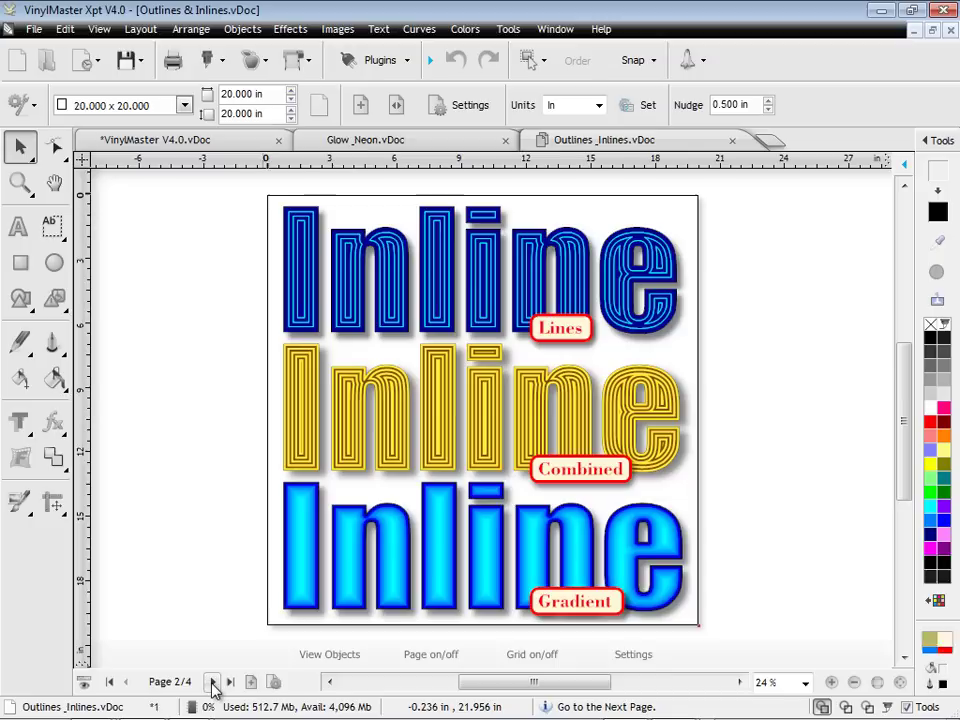
pyautogui.click(95, 70)
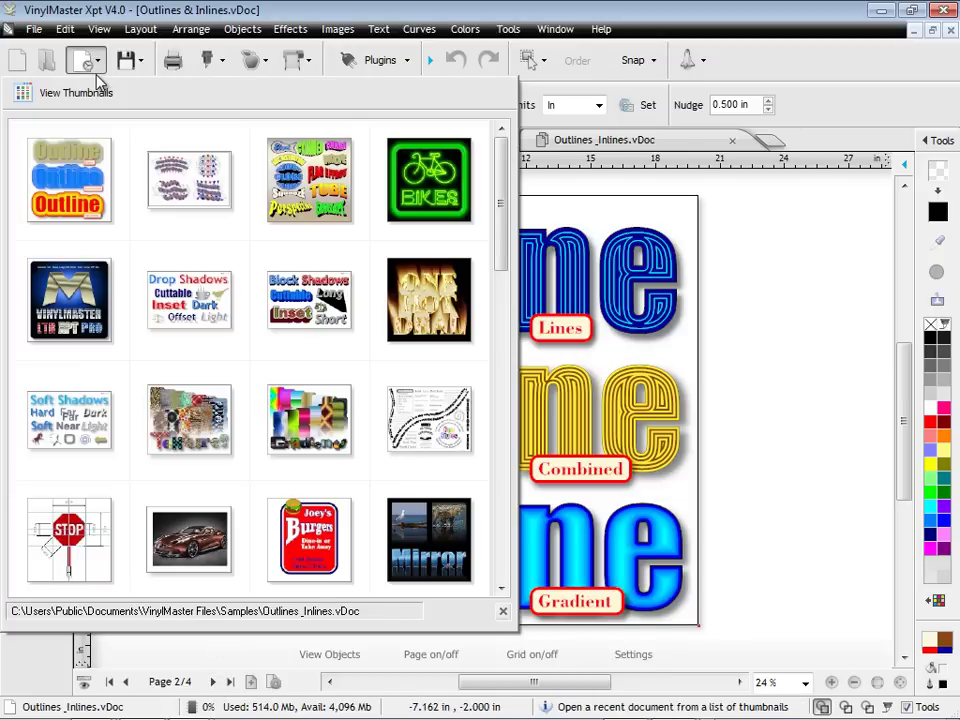
pyautogui.click(193, 275)
pyautogui.click(212, 682)
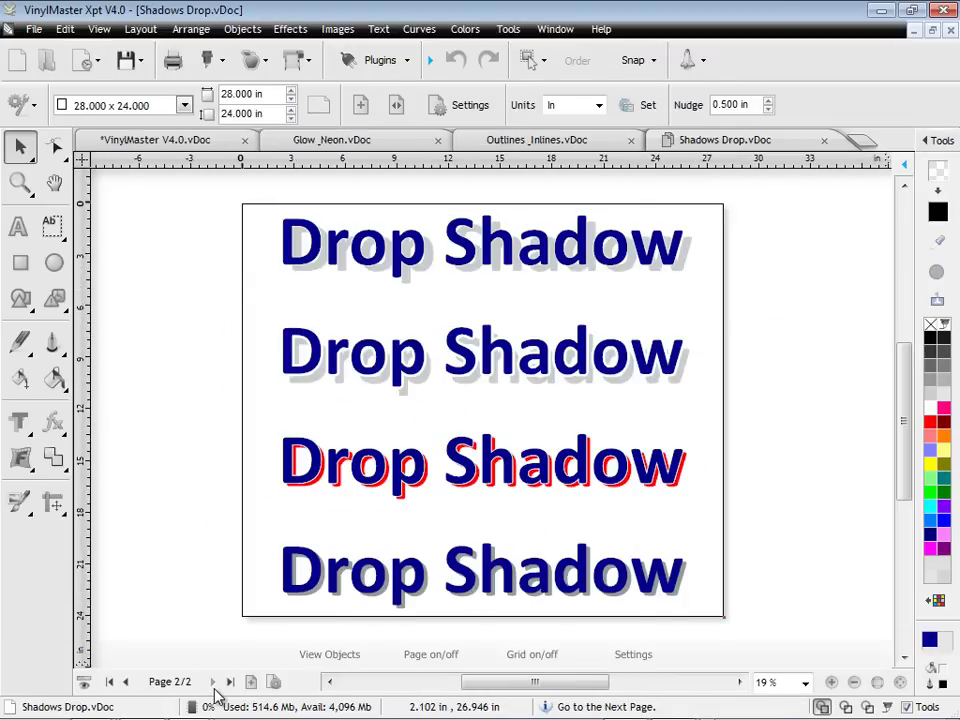
# Open Shadows Block and page forward to page 3 with the blue 3D text
pyautogui.click(88, 63)
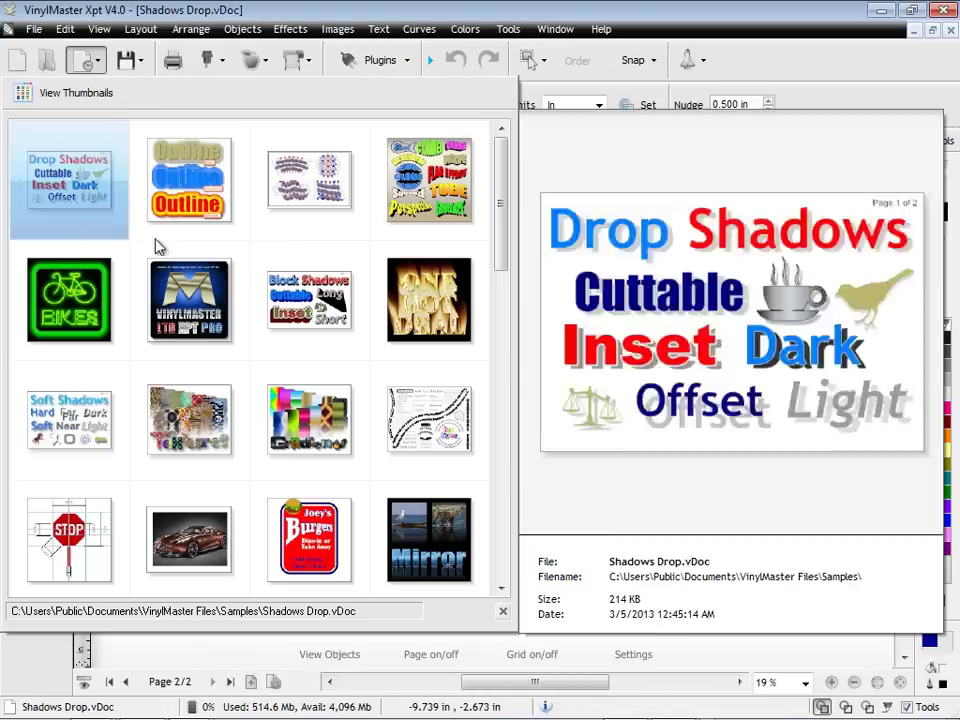
pyautogui.click(308, 308)
pyautogui.click(212, 682)
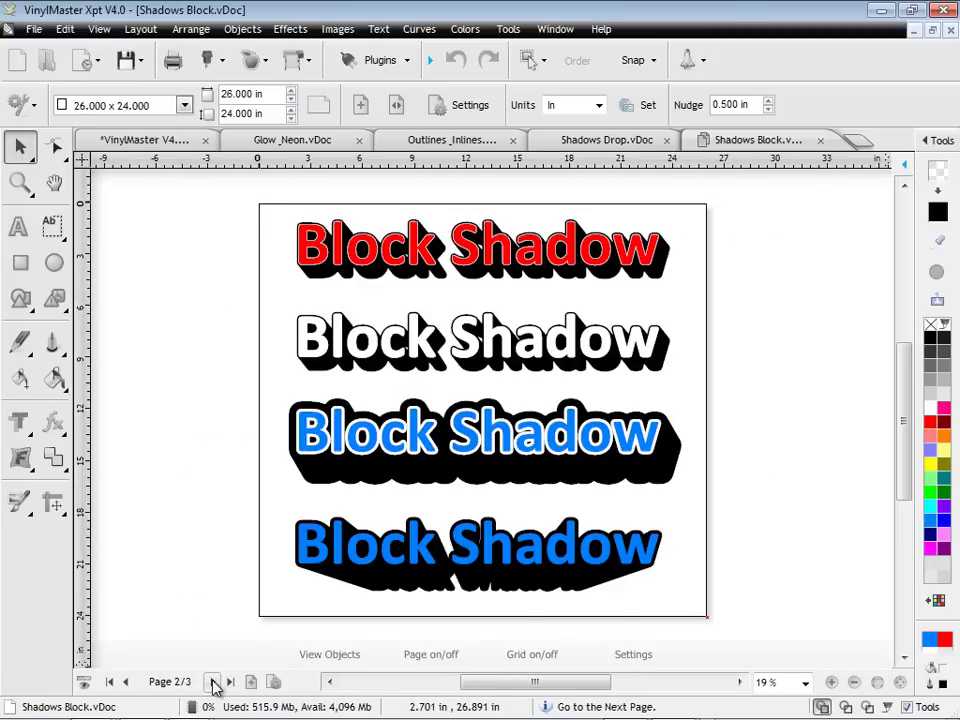
pyautogui.click(212, 682)
# Apply 3D Modelling to the blue '3D' text, rotate it and set extrusion depth to 50%
pyautogui.click(444, 456)
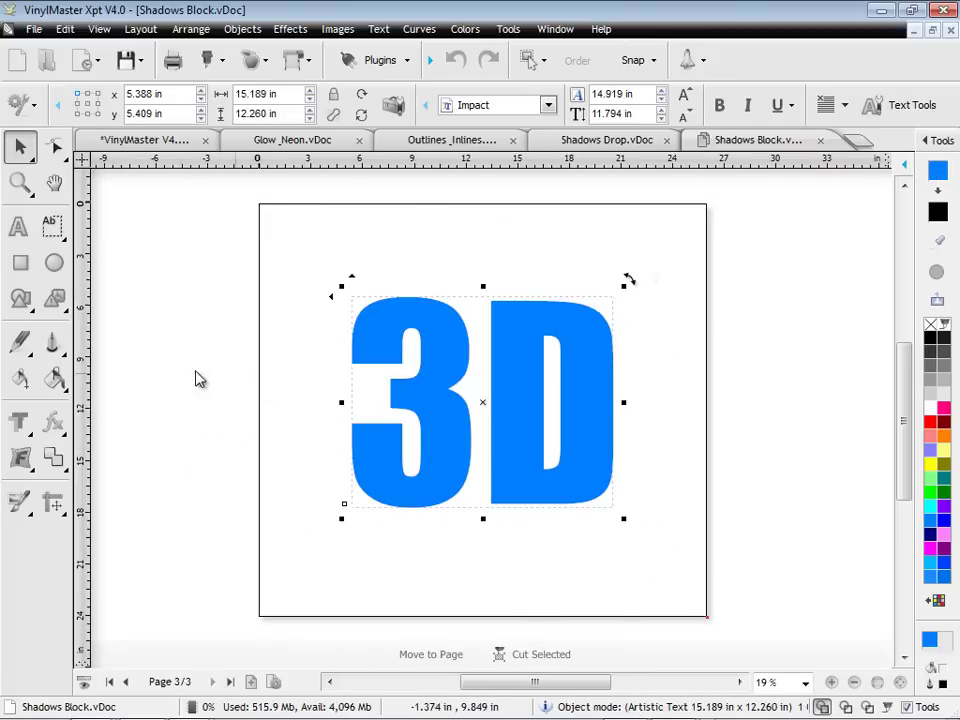
pyautogui.click(30, 428)
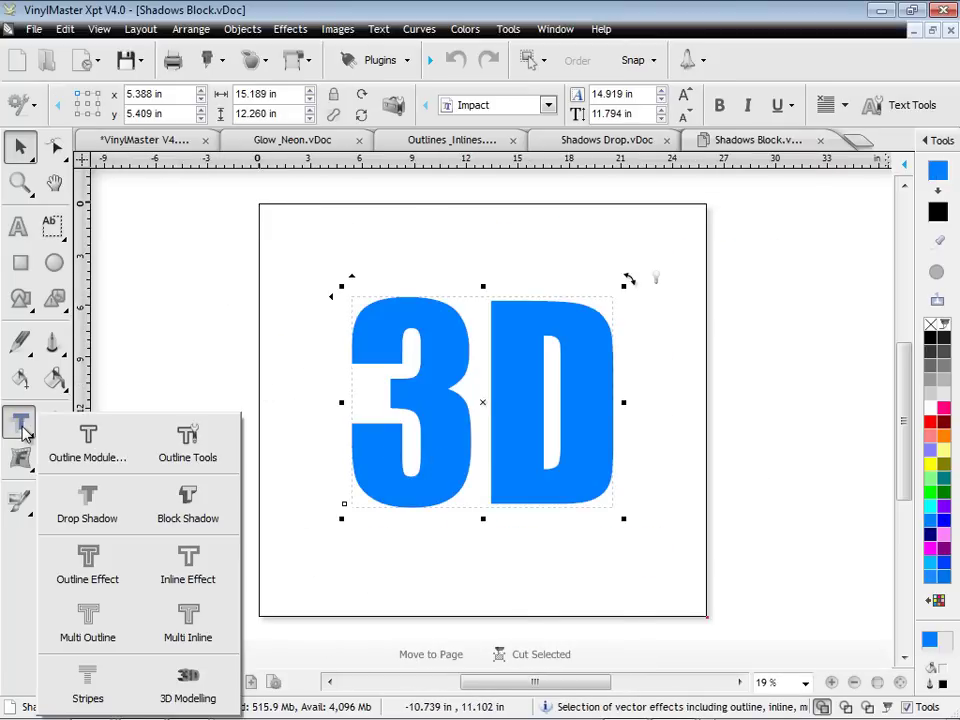
pyautogui.click(187, 679)
pyautogui.moveTo(559, 371); pyautogui.dragTo(580, 470)
pyautogui.moveTo(73, 100); pyautogui.dragTo(73, 100)
pyautogui.moveTo(570, 439); pyautogui.dragTo(422, 441)
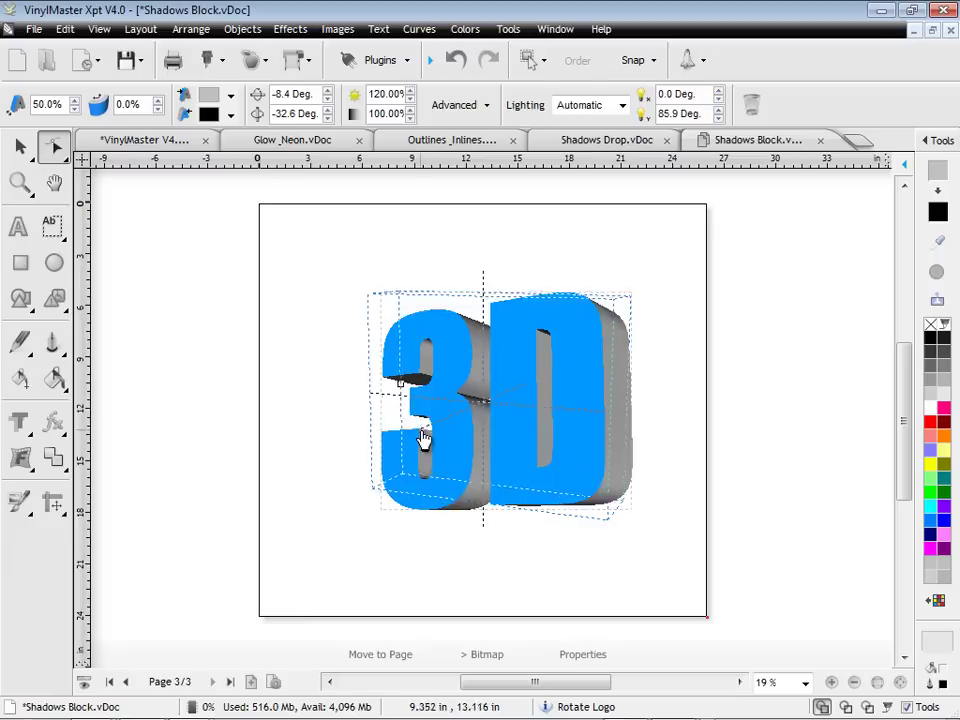
pyautogui.click(20, 147)
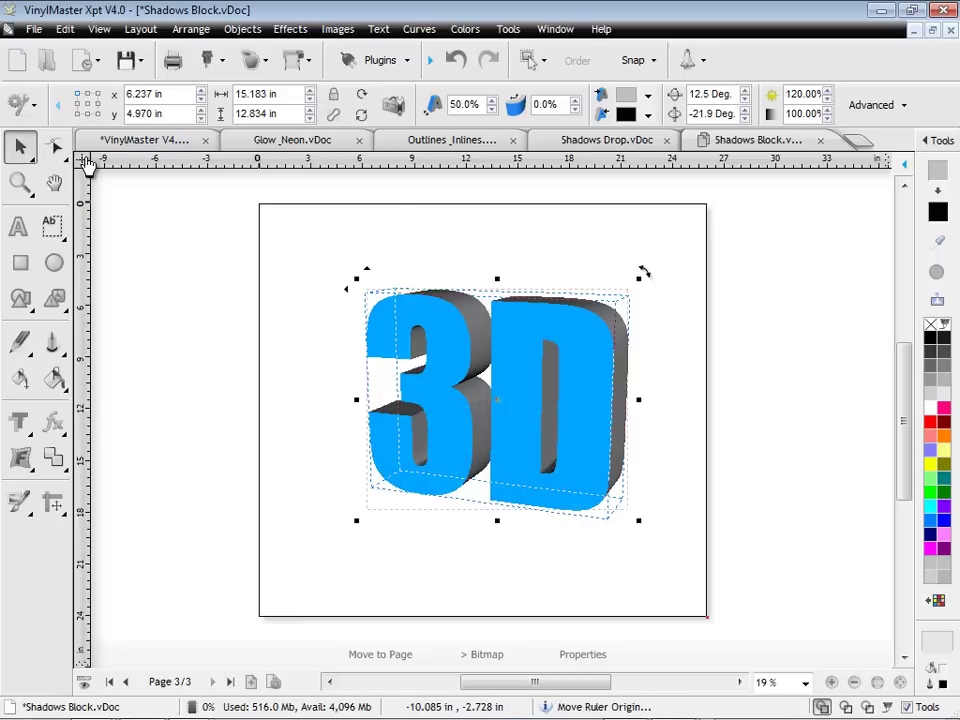
# Open the Fire_Flames sample, then Shadows Soft at its second page
pyautogui.click(812, 229)
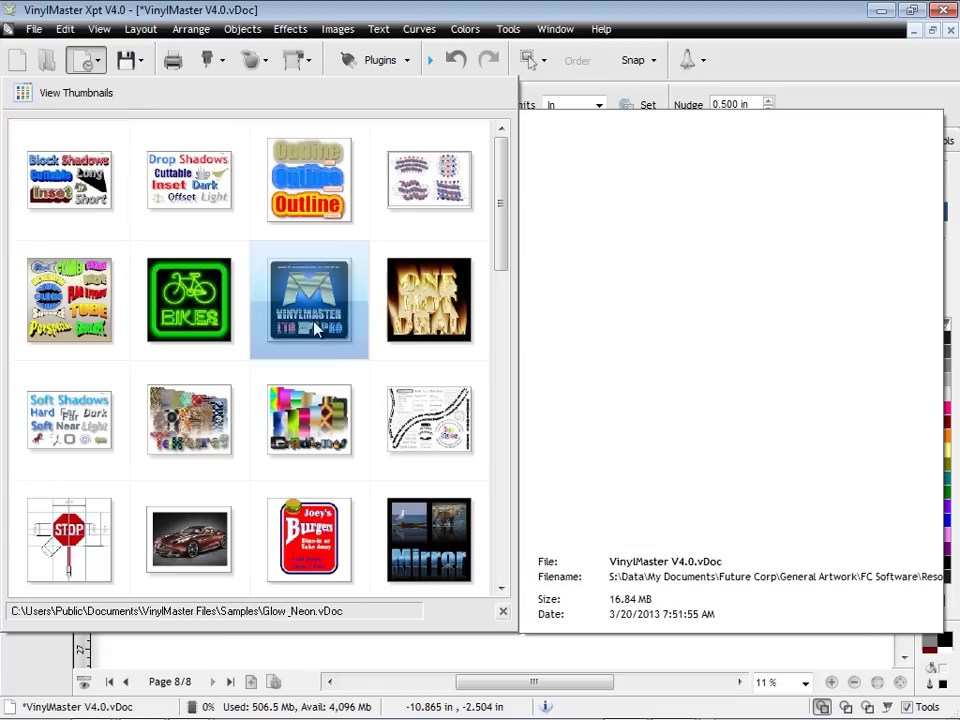
pyautogui.doubleClick(420, 300)
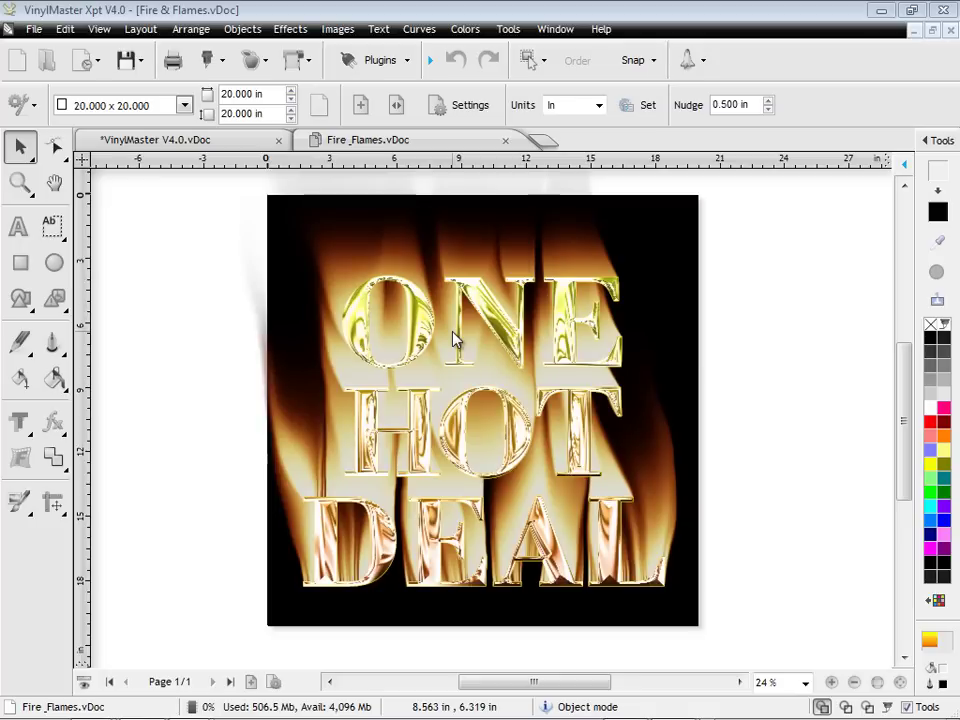
pyautogui.click(106, 62)
pyautogui.click(69, 419)
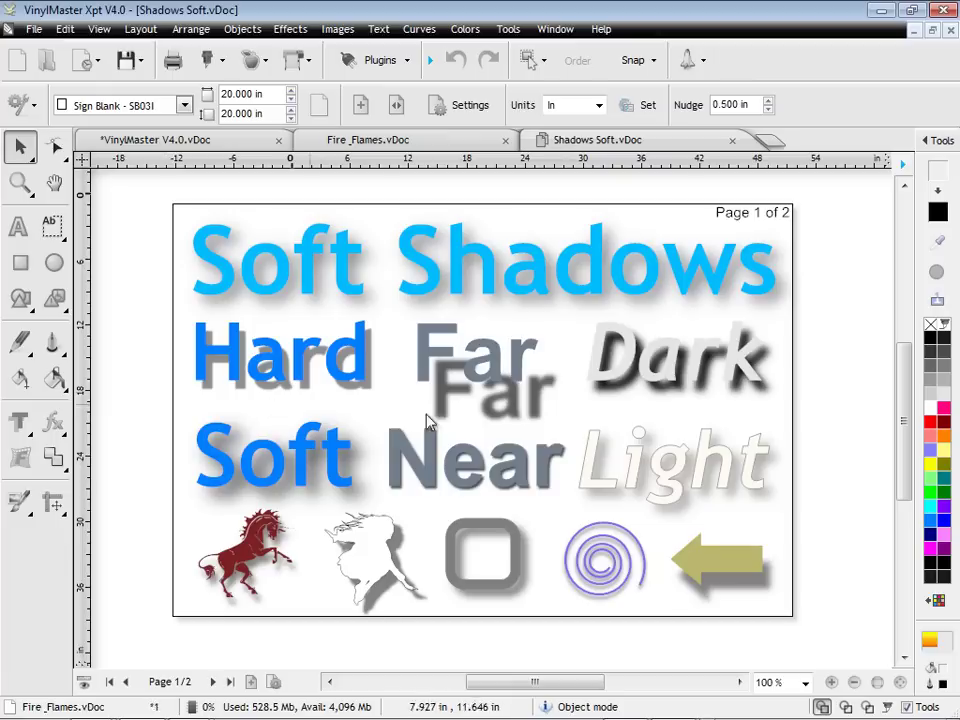
pyautogui.click(213, 682)
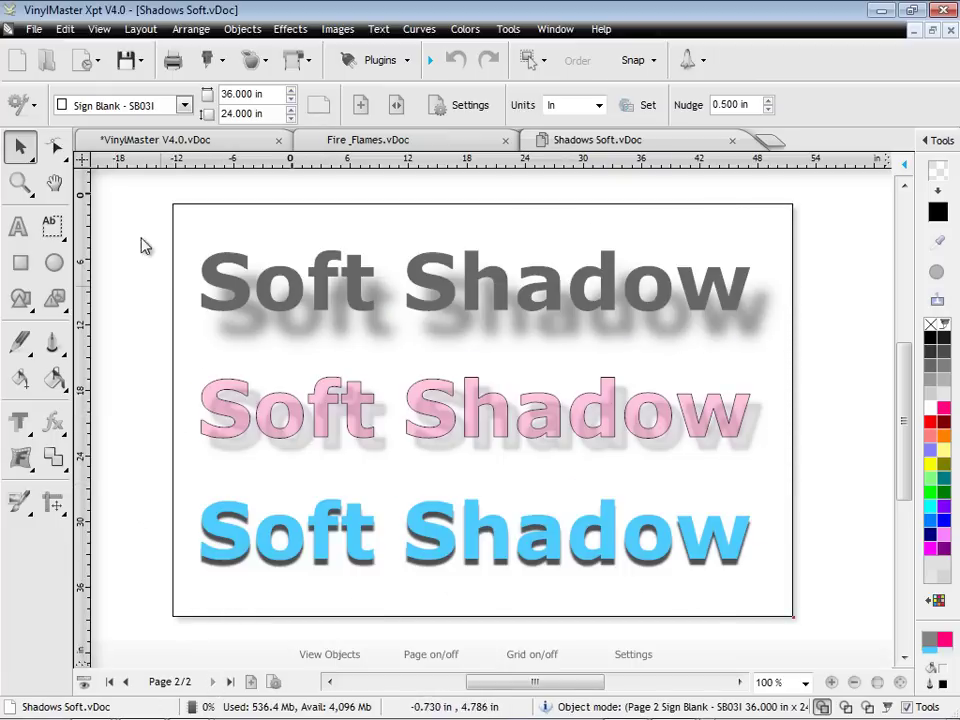
# Open the Reflections and Textures samples, then return to VinylMaster V4.0.vDoc
pyautogui.click(88, 62)
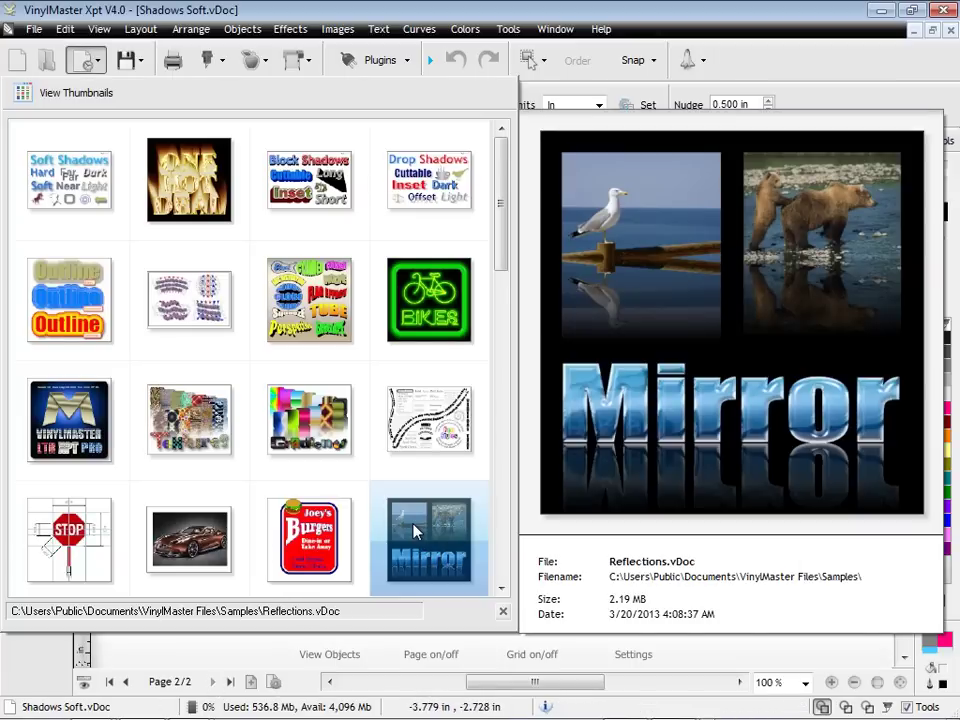
pyautogui.click(415, 531)
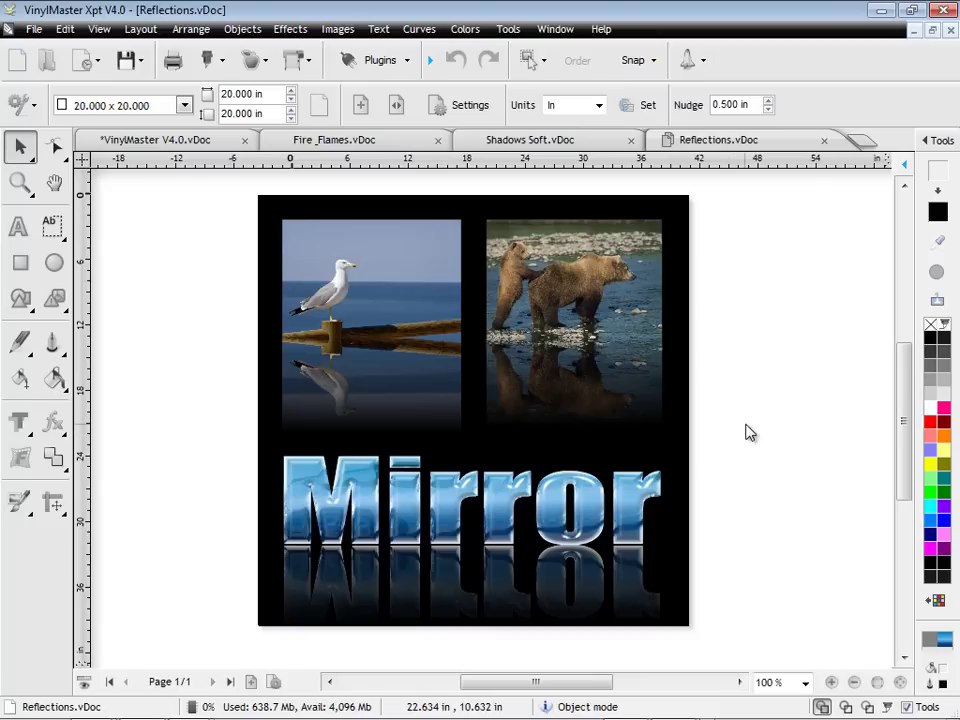
pyautogui.click(88, 62)
pyautogui.click(312, 424)
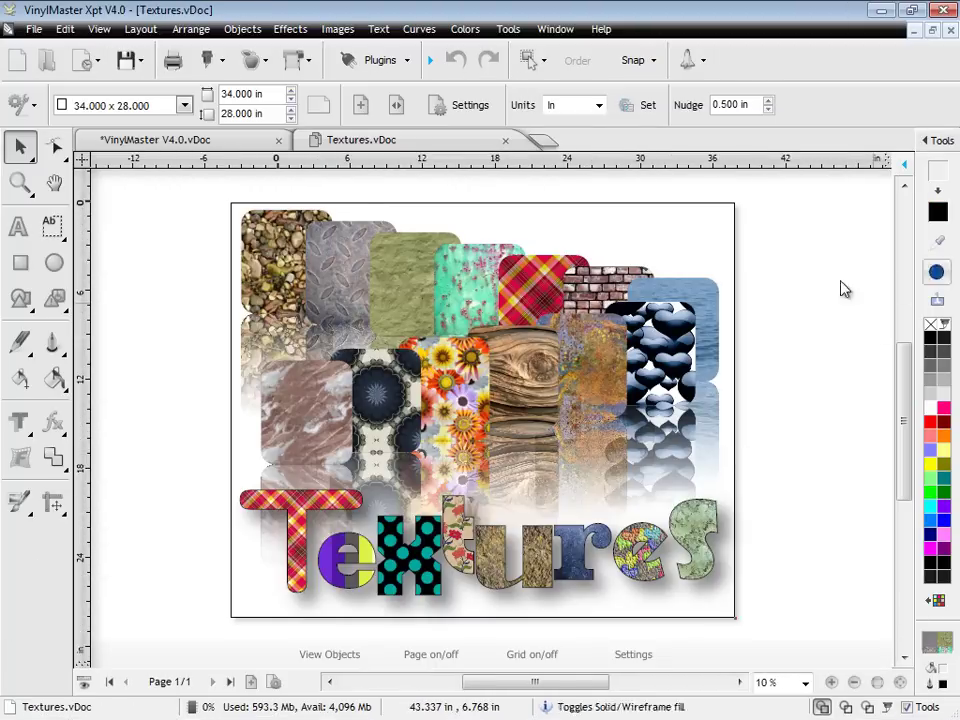
pyautogui.click(205, 140)
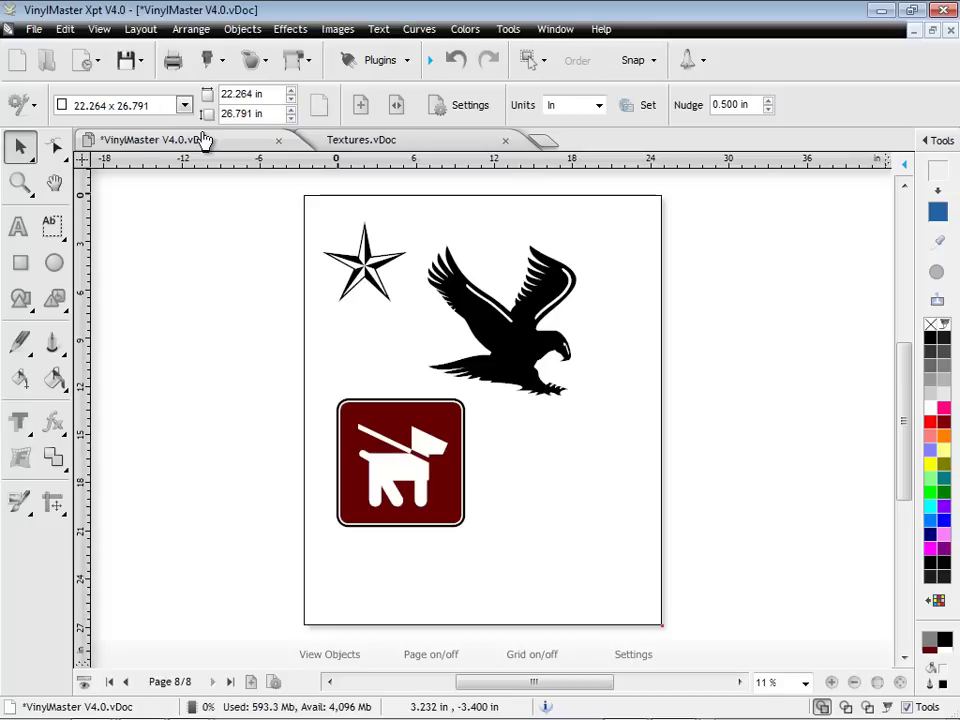
# On page 1, select the logo's chrome M and bring up its texture fill library
pyautogui.click(109, 681)
pyautogui.click(469, 354)
pyautogui.click(58, 378)
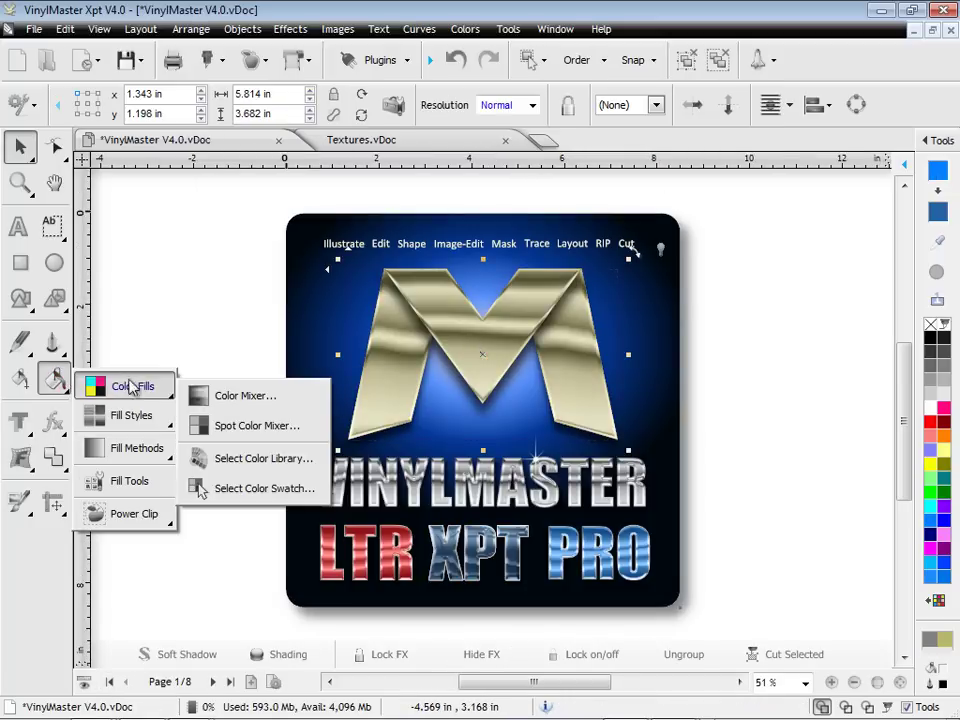
pyautogui.moveTo(129, 414)
pyautogui.click(222, 456)
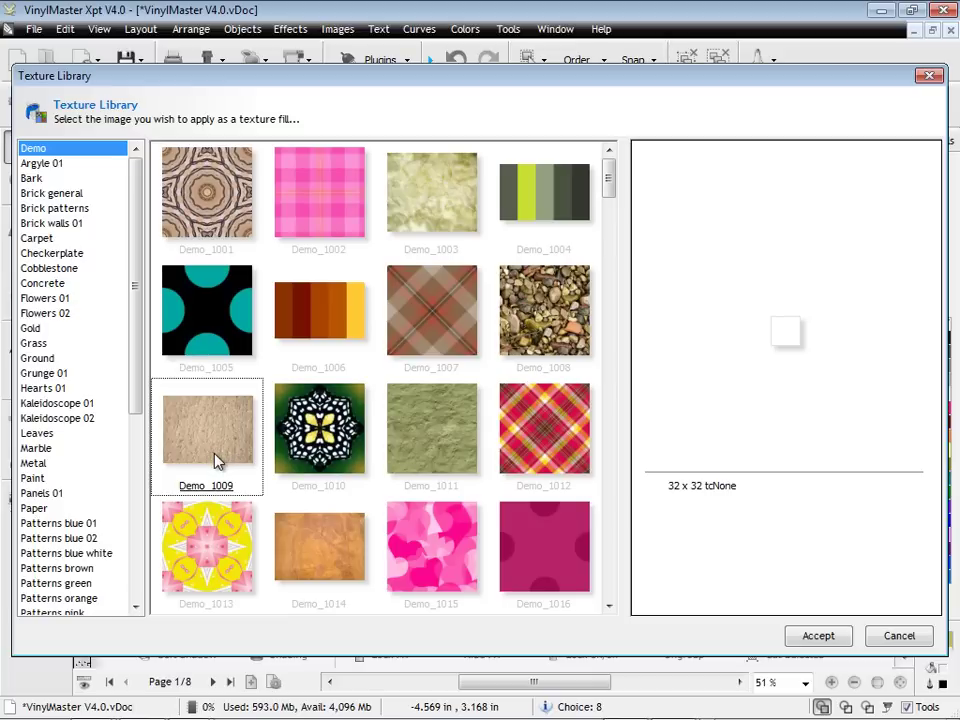
# Preview Flowers 01_2012 and Kaleidoscope 02_3013, then apply the Wood sawn_2004 texture
pyautogui.click(45, 298)
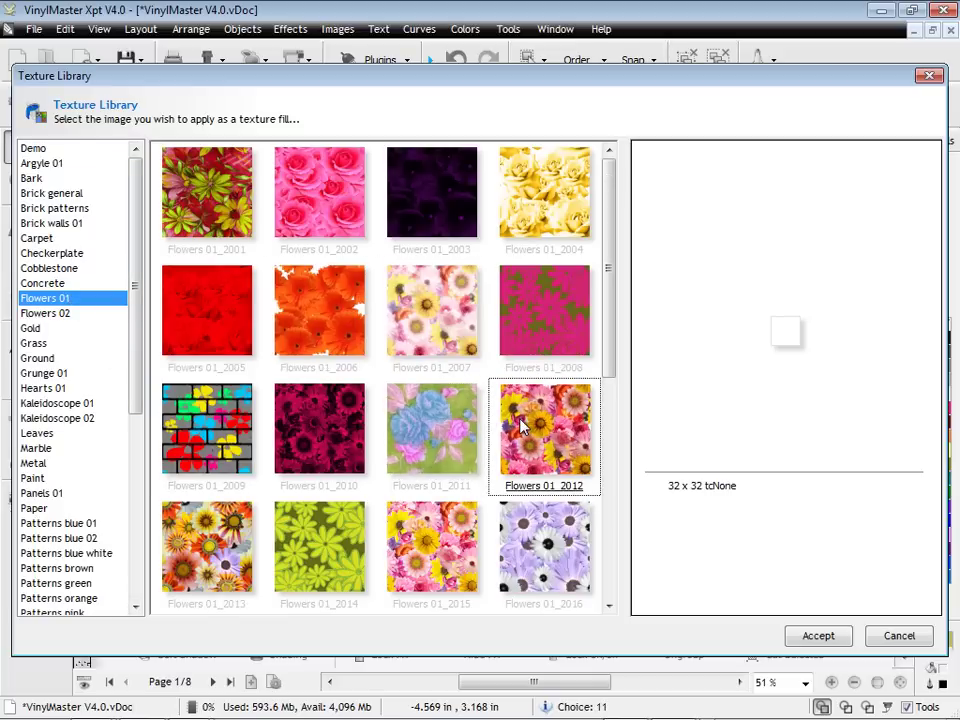
pyautogui.click(514, 407)
pyautogui.scroll(-1, 143, 397)
pyautogui.click(60, 388)
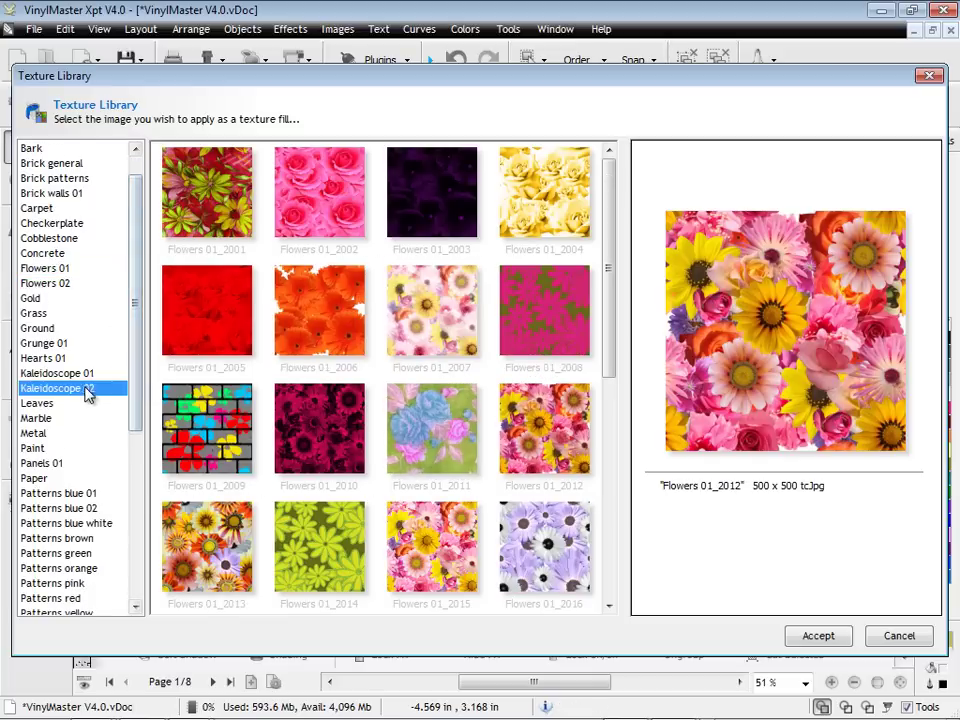
pyautogui.click(220, 520)
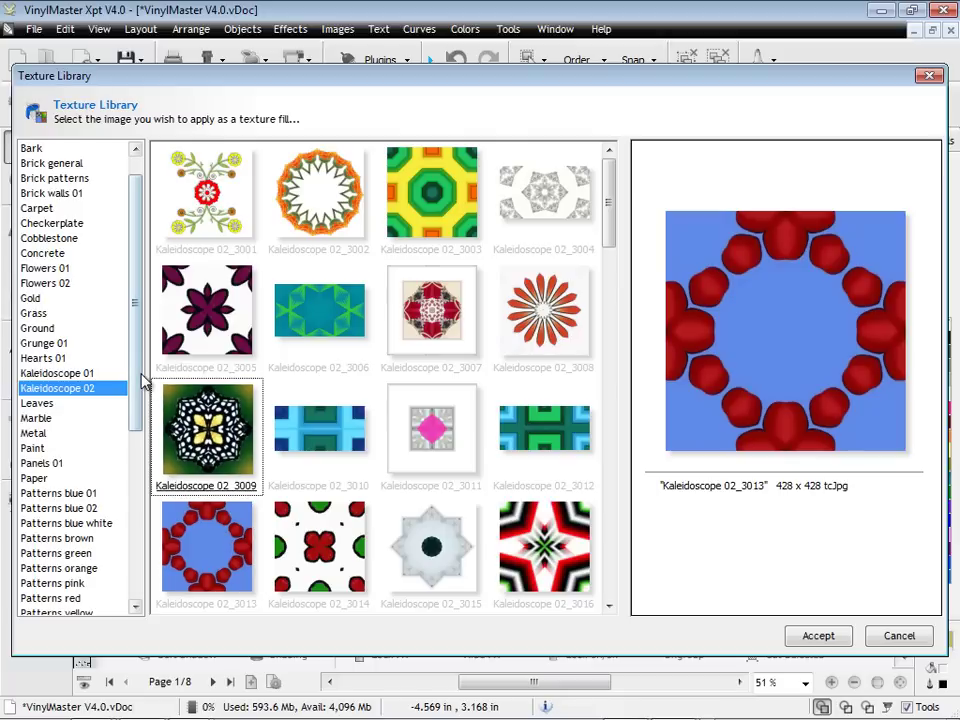
pyautogui.moveTo(144, 381); pyautogui.dragTo(154, 546)
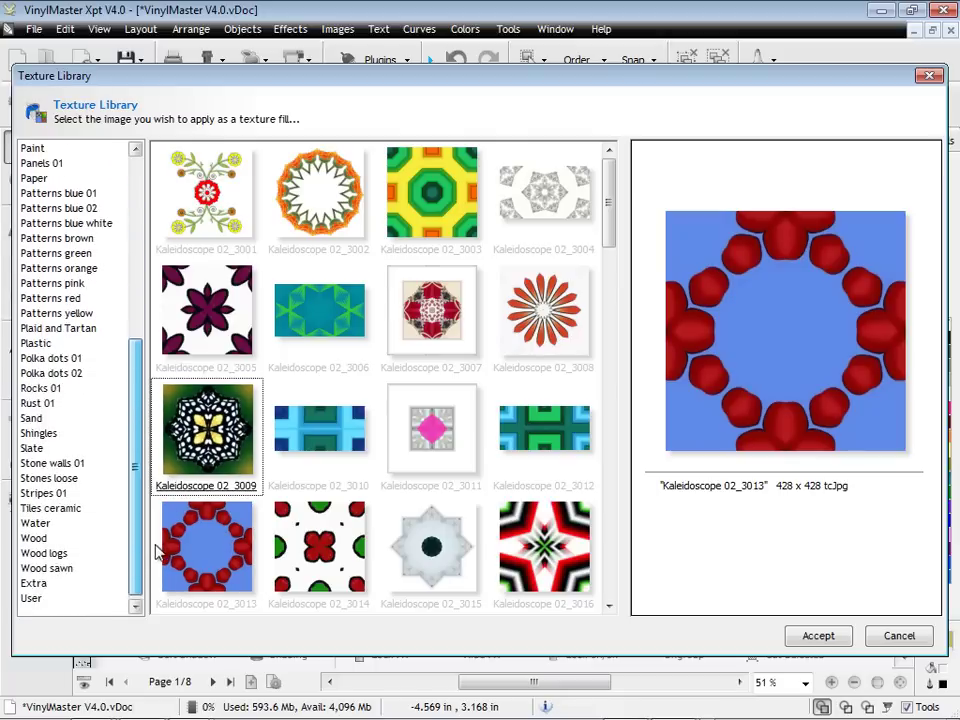
pyautogui.click(60, 567)
pyautogui.click(540, 230)
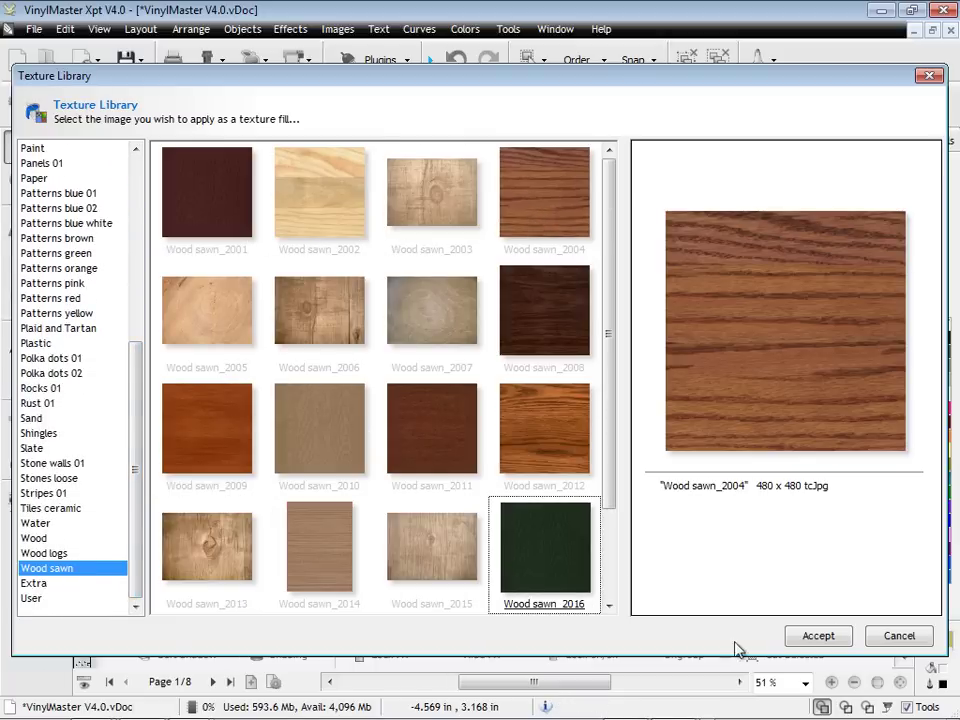
pyautogui.click(770, 636)
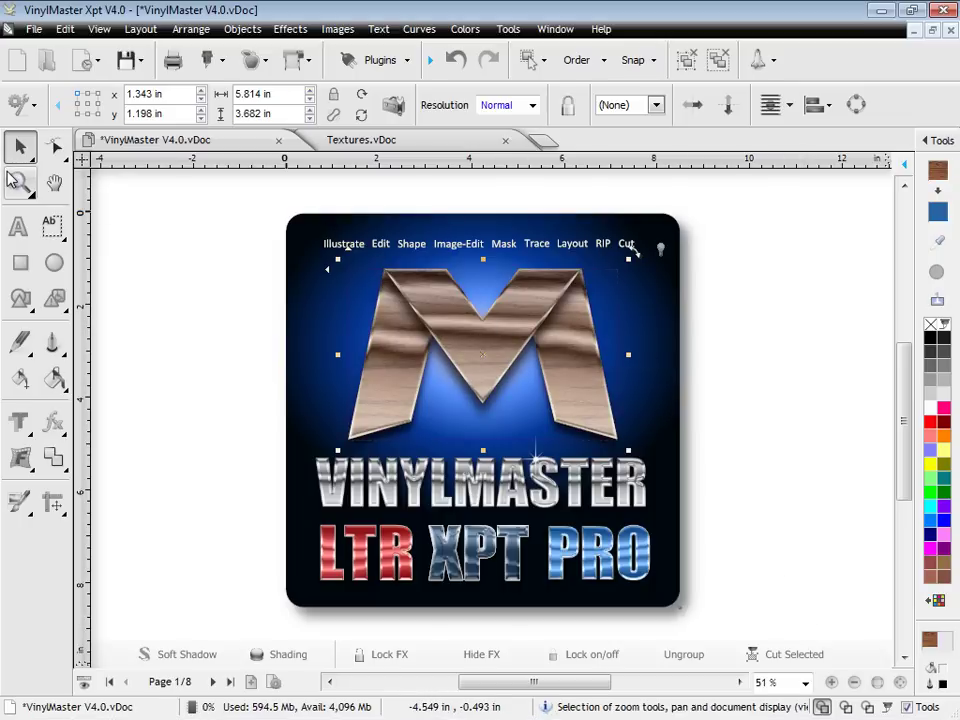
# Zoom in close on the M and bring up its gradient fill library
pyautogui.click(19, 183)
pyautogui.moveTo(312, 236); pyautogui.dragTo(654, 474)
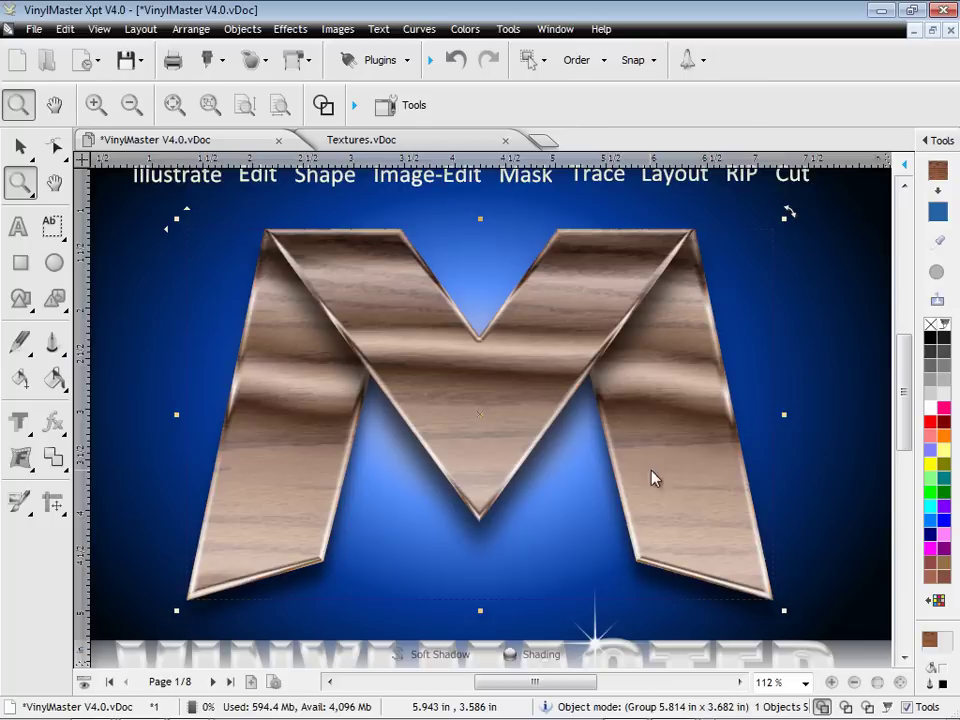
pyautogui.click(54, 378)
pyautogui.moveTo(148, 420)
pyautogui.click(228, 430)
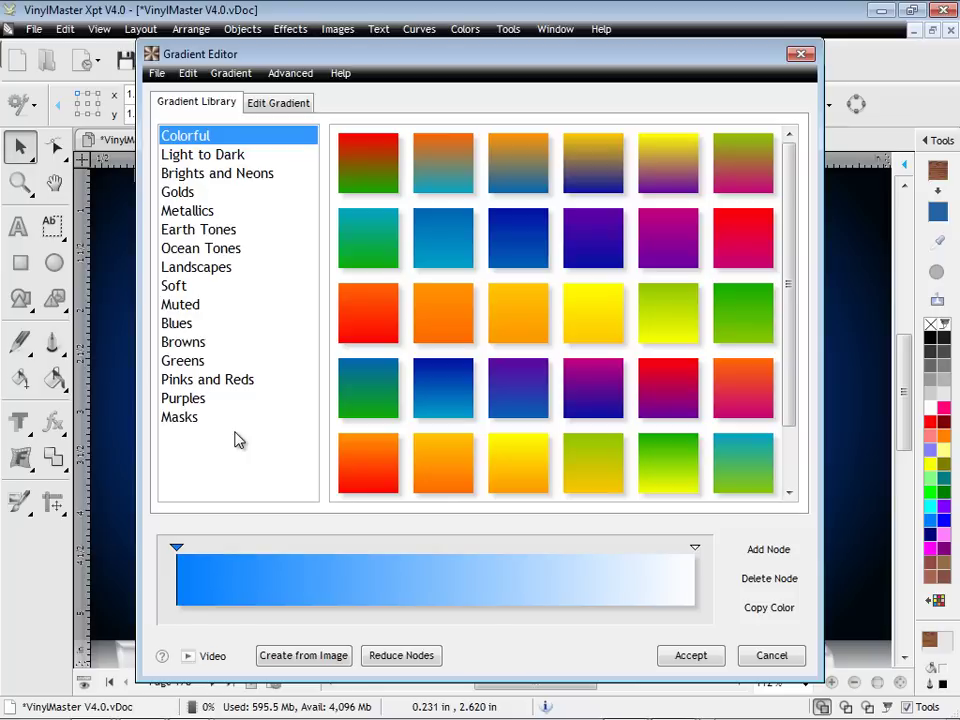
# Browse the gradient categories and apply the rainbow gradient from Brights and Neons
pyautogui.click(229, 193)
pyautogui.click(232, 211)
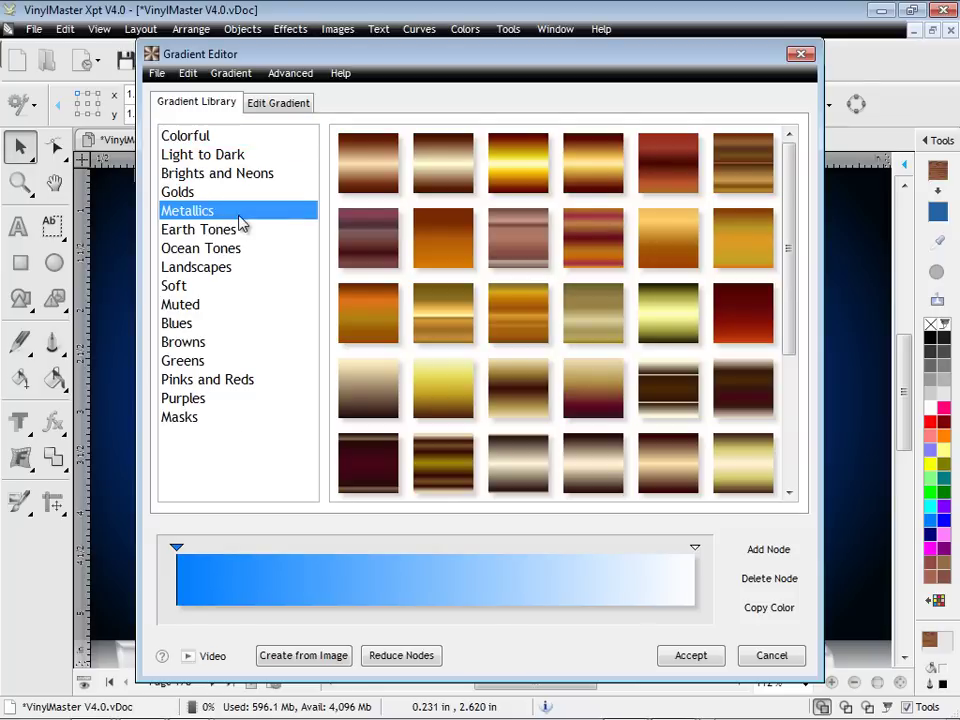
pyautogui.moveTo(793, 236)
pyautogui.mouseDown()
pyautogui.moveTo(790, 360)
pyautogui.moveTo(782, 225)
pyautogui.mouseUp()
pyautogui.click(193, 305)
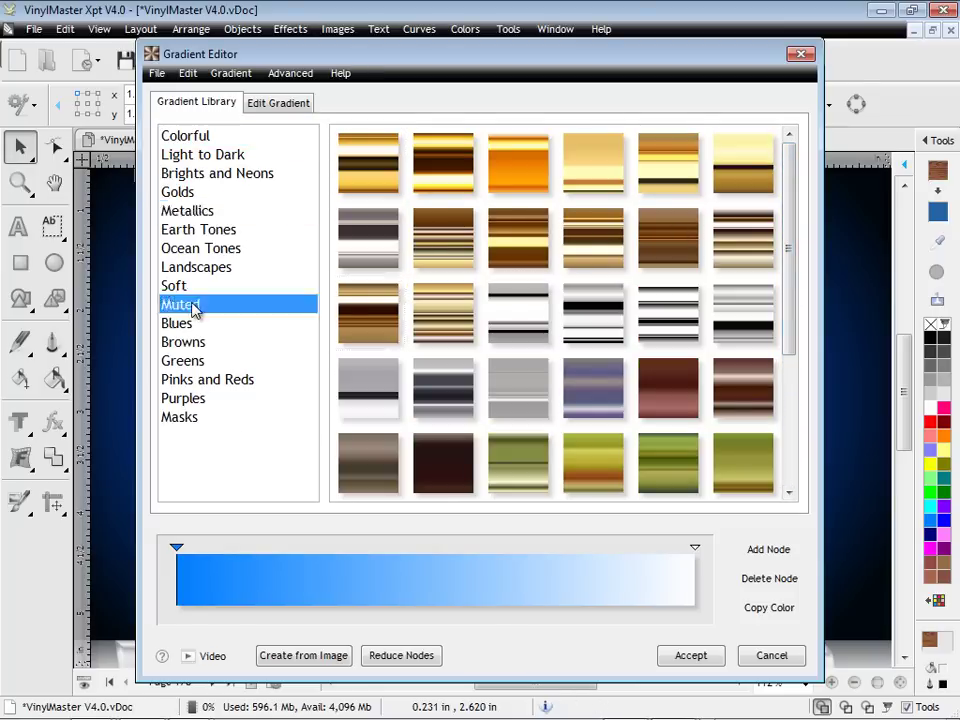
pyautogui.click(203, 322)
pyautogui.click(222, 268)
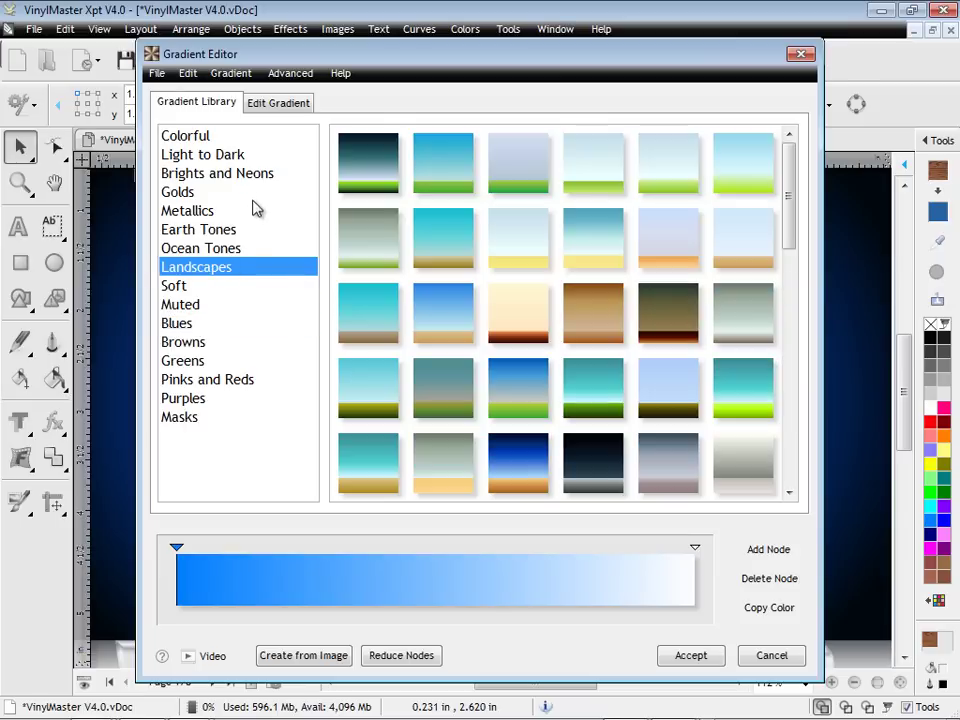
pyautogui.click(256, 175)
pyautogui.click(343, 182)
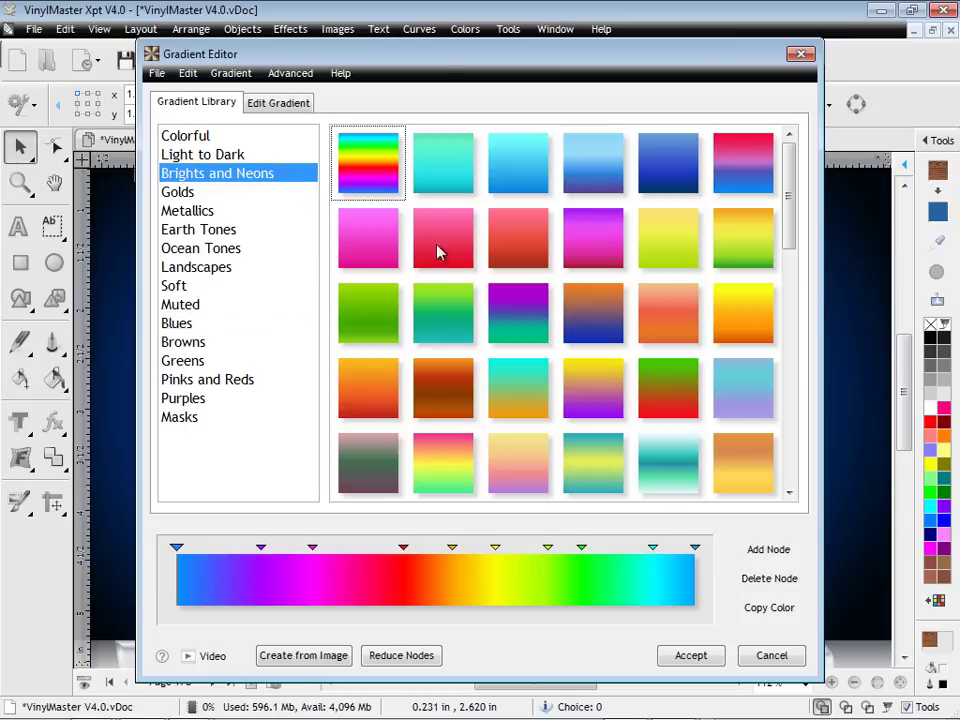
pyautogui.click(680, 655)
pyautogui.click(20, 378)
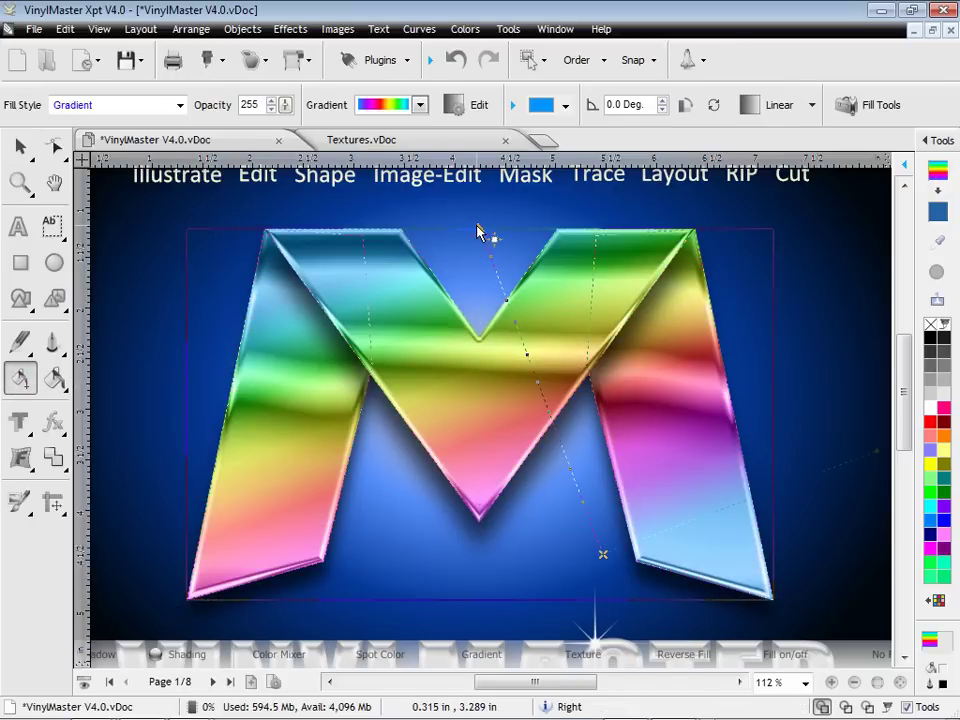
# Make the M's rainbow gradient radial, resized and centred on its middle V
pyautogui.moveTo(325, 245); pyautogui.dragTo(323, 247)
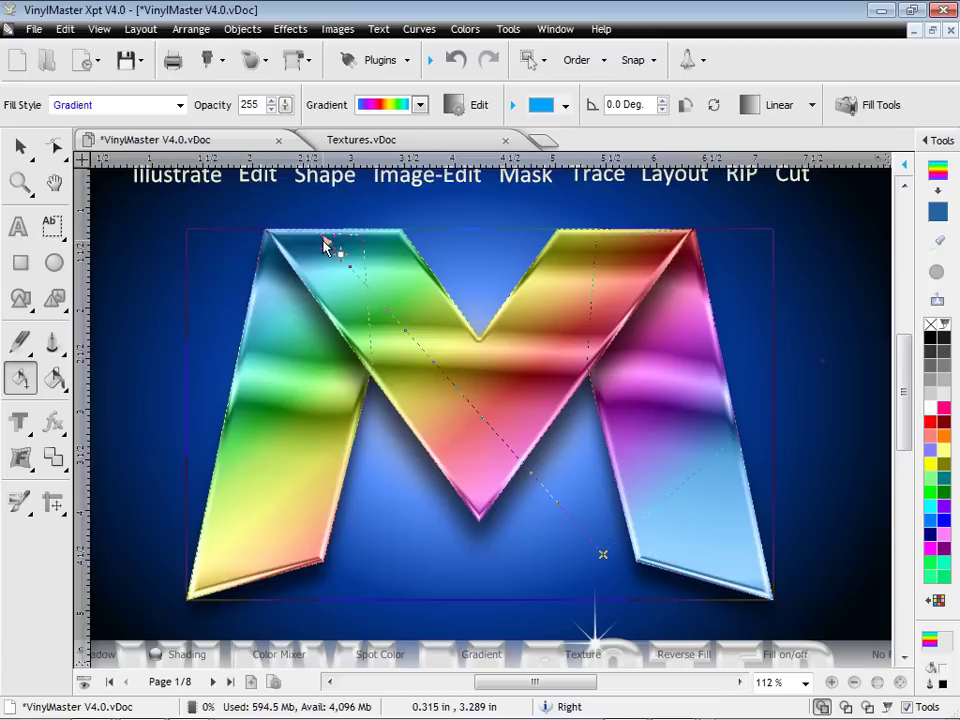
pyautogui.click(812, 105)
pyautogui.click(793, 215)
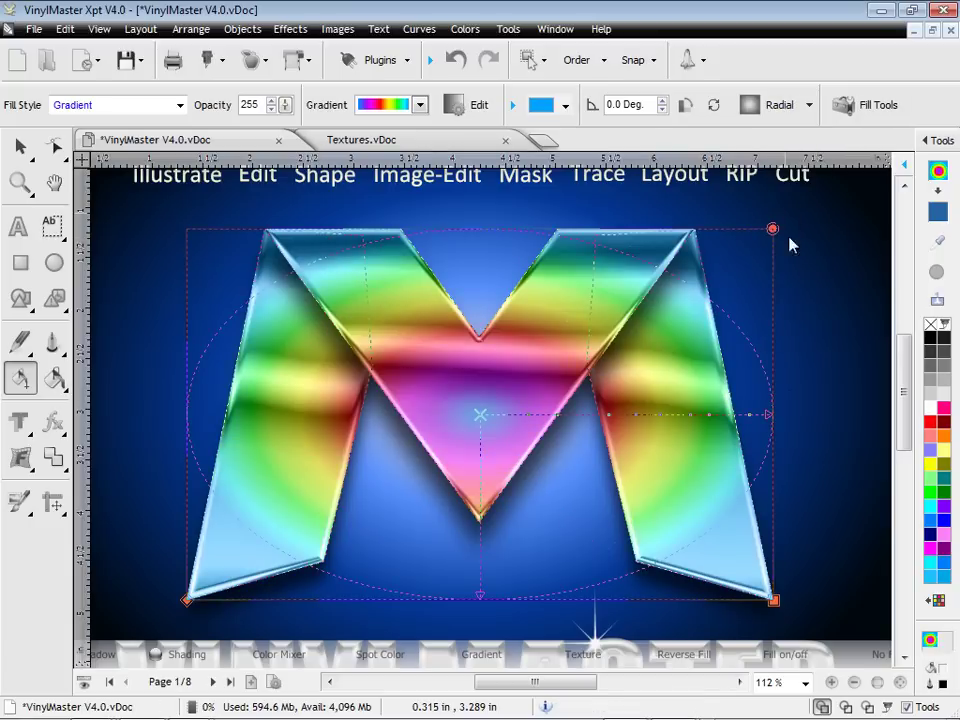
pyautogui.moveTo(776, 388); pyautogui.dragTo(591, 381)
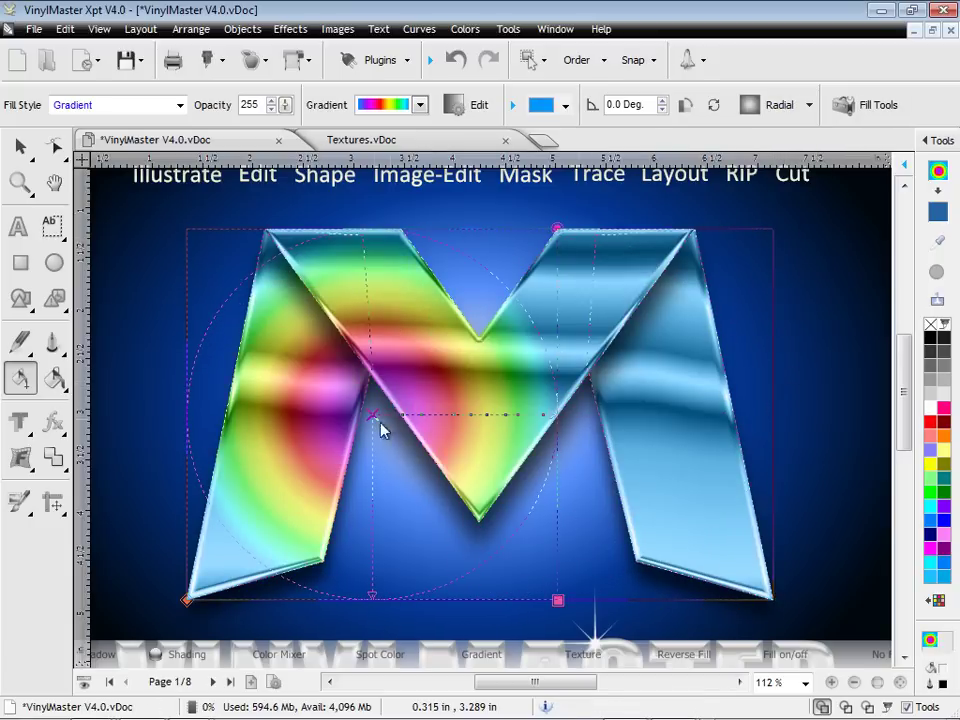
pyautogui.moveTo(374, 421); pyautogui.dragTo(476, 310)
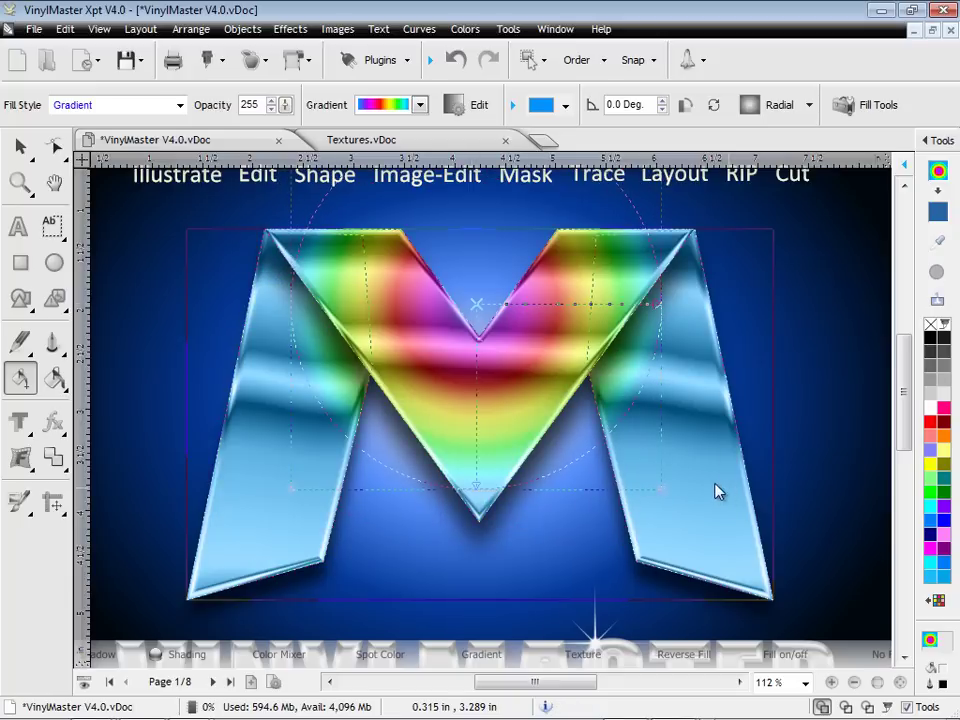
pyautogui.moveTo(752, 551); pyautogui.dragTo(765, 564)
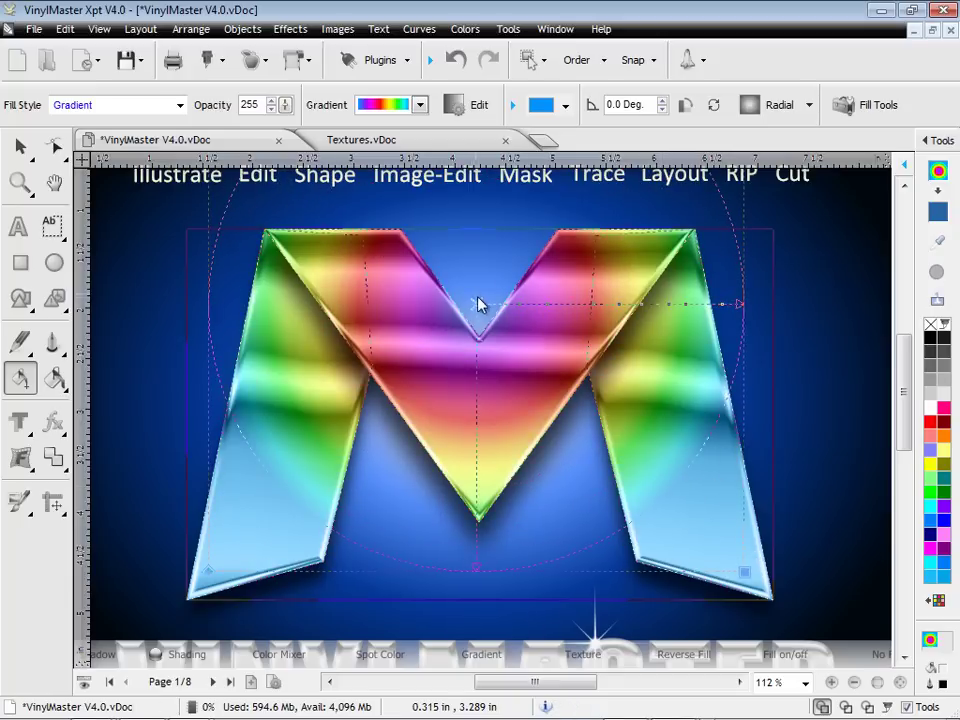
# Move the red stop left, purple to 11.39 and green to 83.91, then accept
pyautogui.click(465, 106)
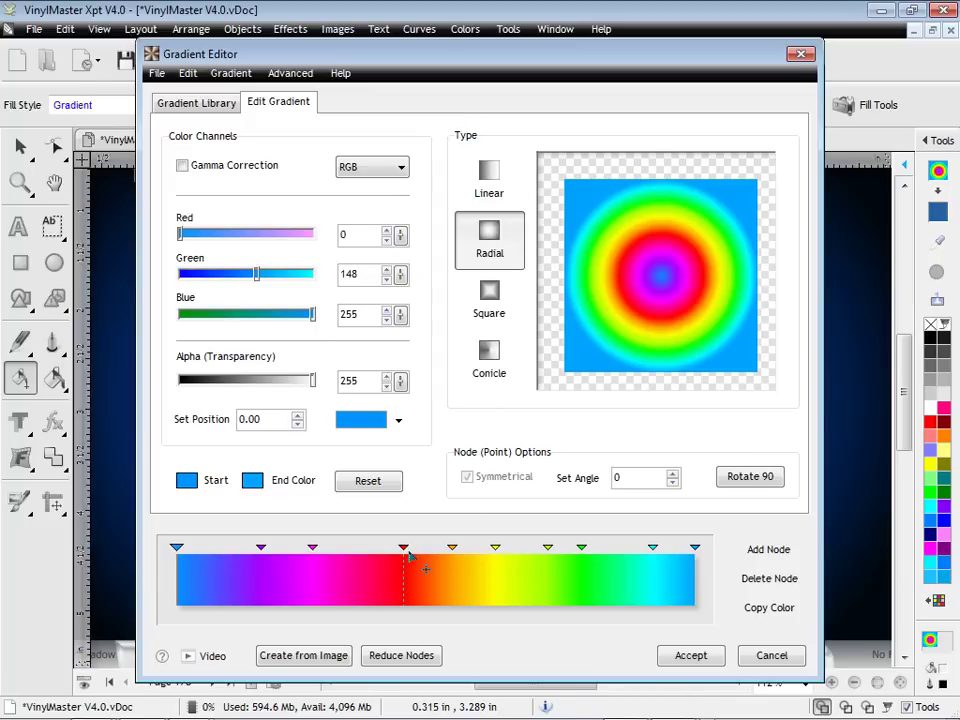
pyautogui.moveTo(409, 556); pyautogui.dragTo(368, 566)
pyautogui.moveTo(263, 551); pyautogui.dragTo(236, 552)
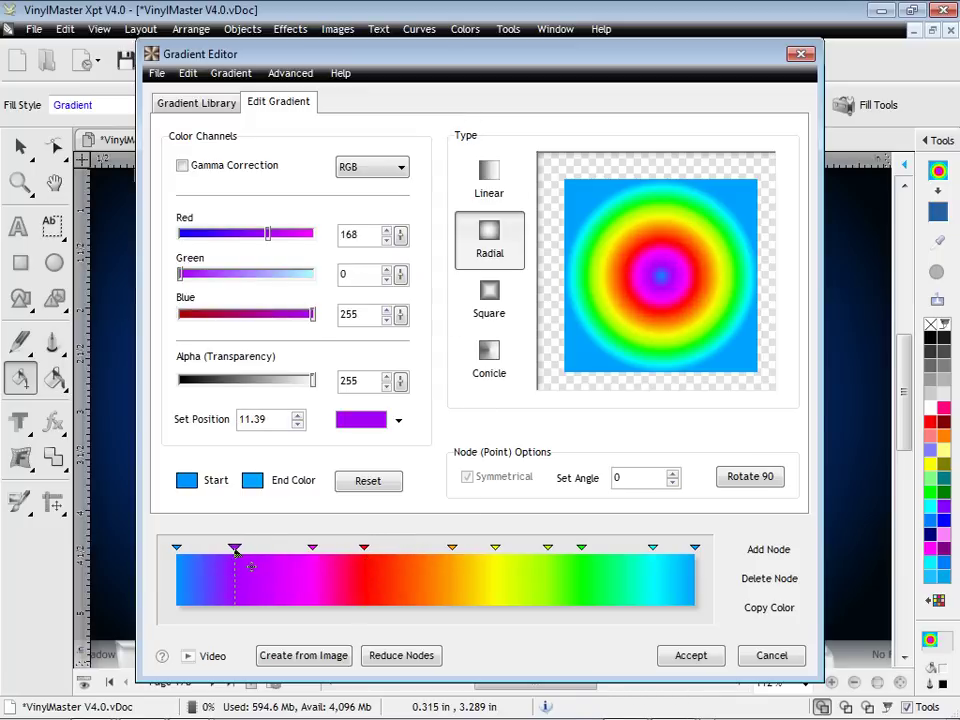
pyautogui.moveTo(576, 557); pyautogui.dragTo(612, 551)
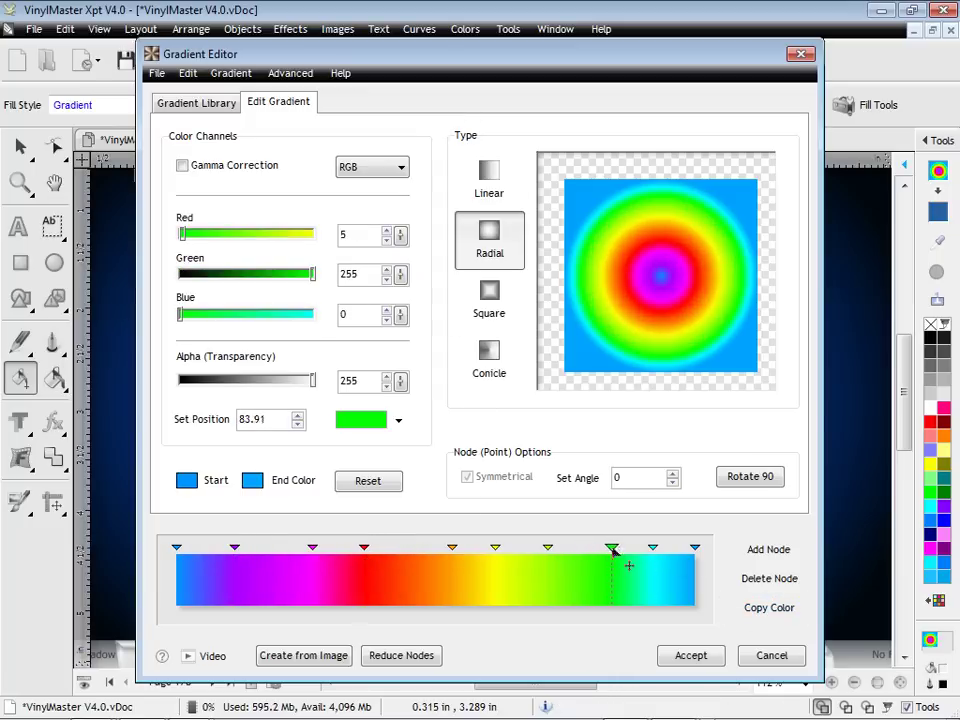
pyautogui.click(694, 652)
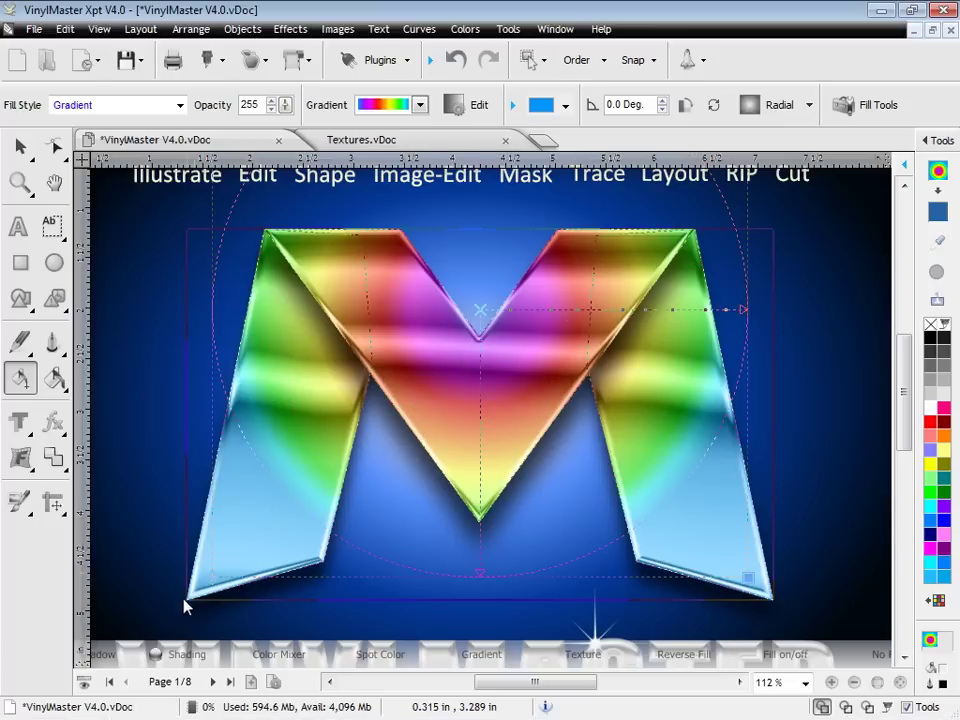
# Page through the ribbons_02 green, blue, red, gold and brown-and-cream bows
pyautogui.click(24, 155)
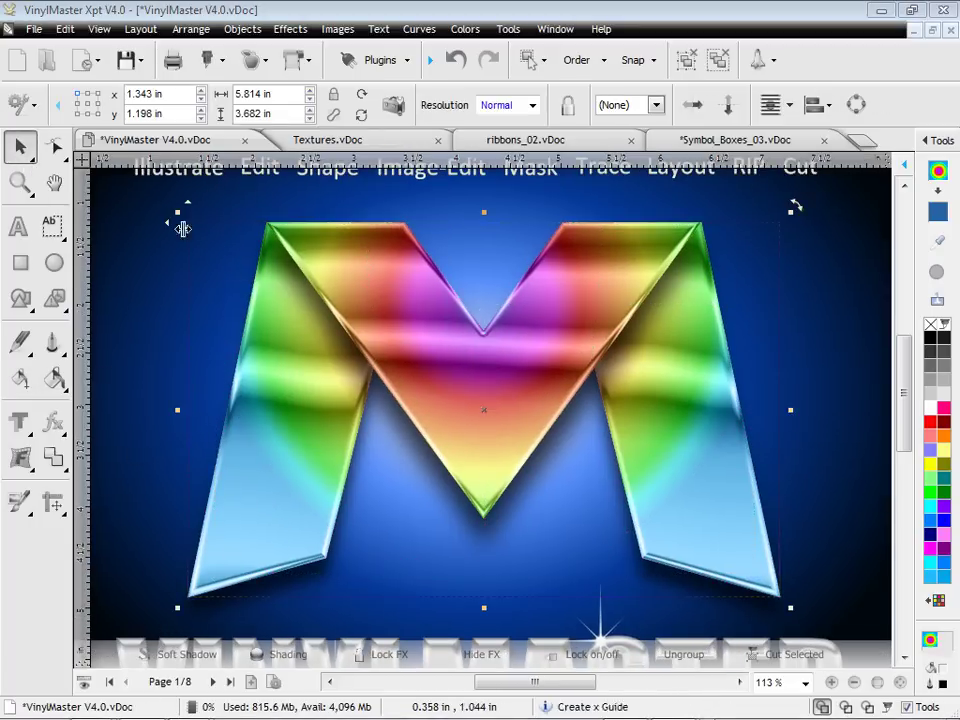
pyautogui.click(521, 143)
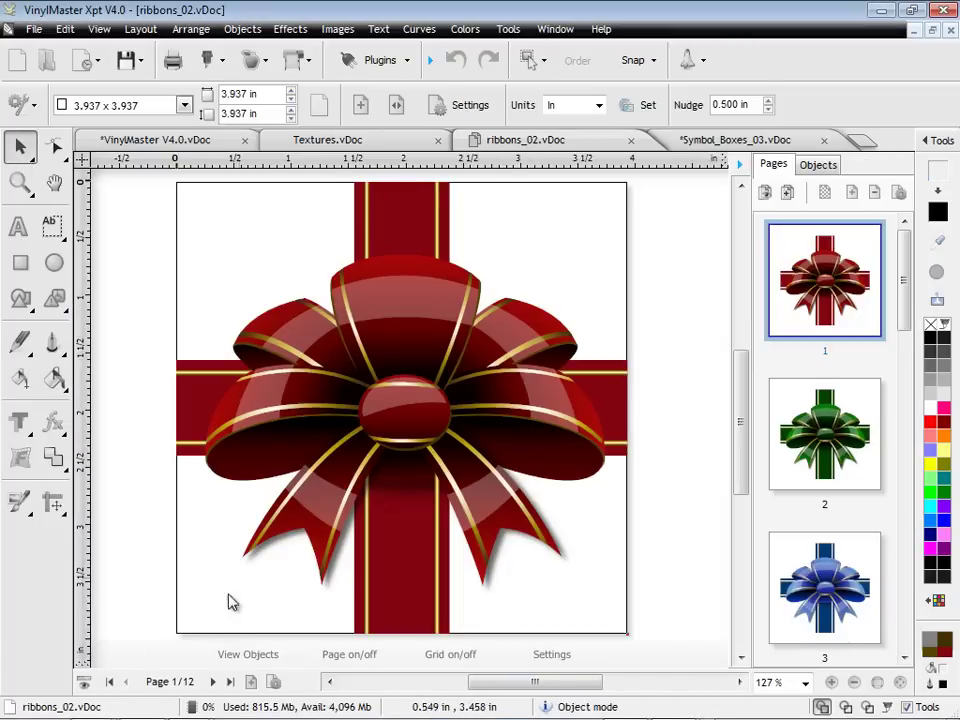
pyautogui.click(216, 682)
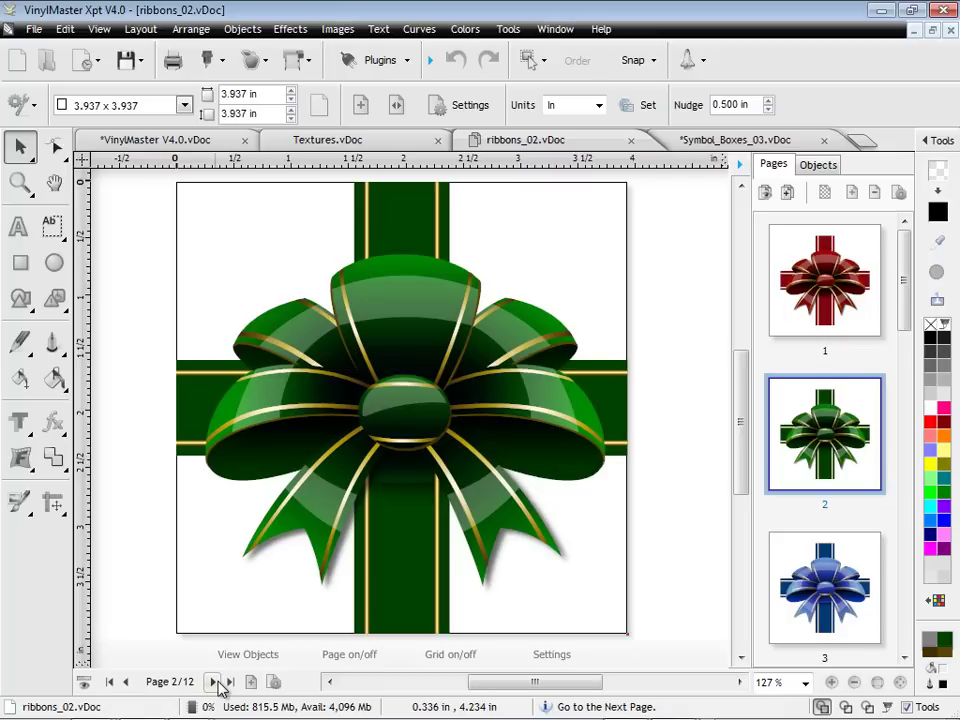
pyautogui.click(216, 682)
pyautogui.click(216, 682)
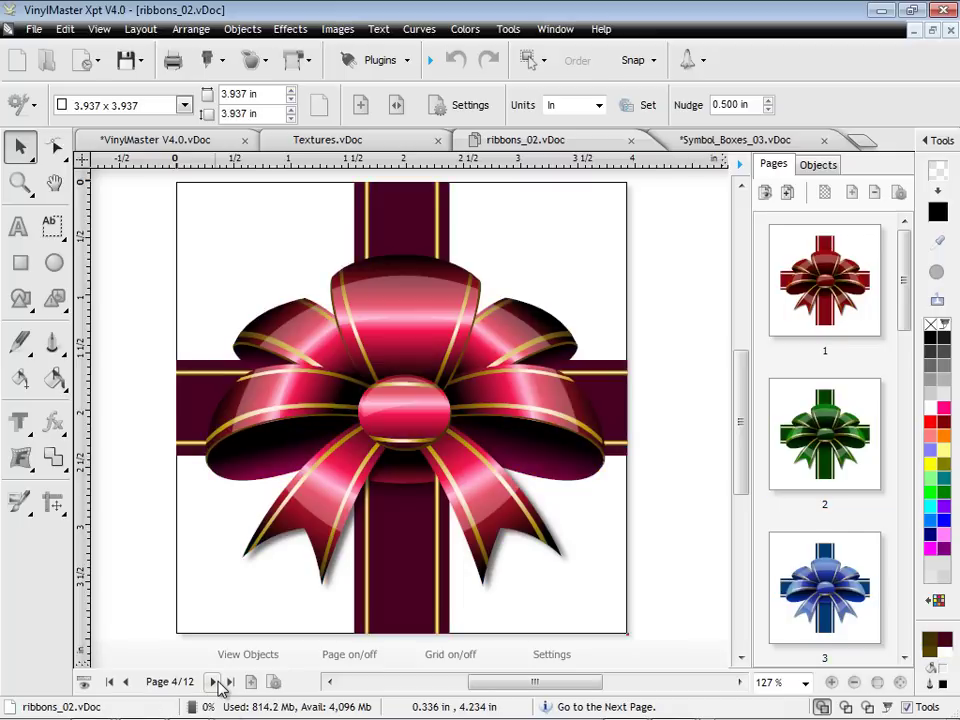
pyautogui.click(216, 683)
pyautogui.click(216, 682)
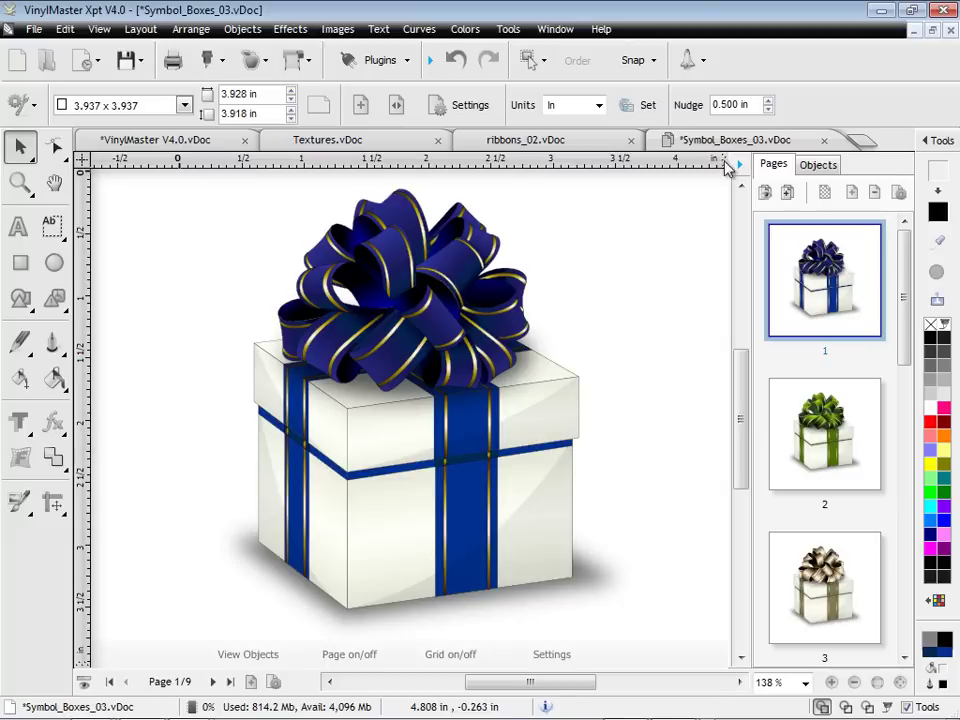
# Page through the green and gold gifts to the red gift on page 4
pyautogui.click(214, 682)
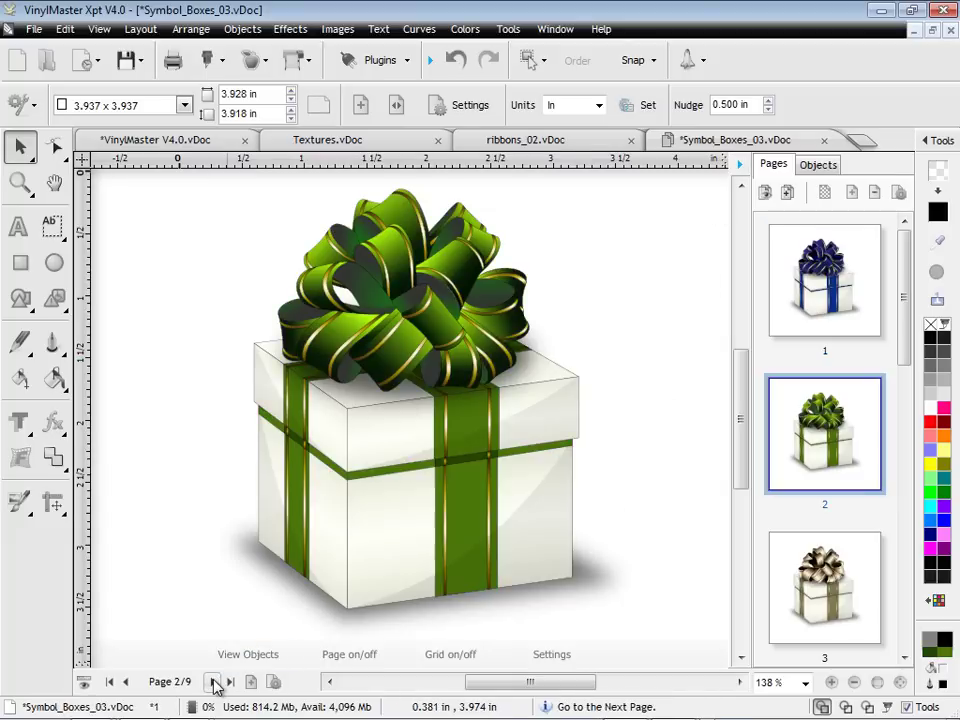
pyautogui.click(214, 682)
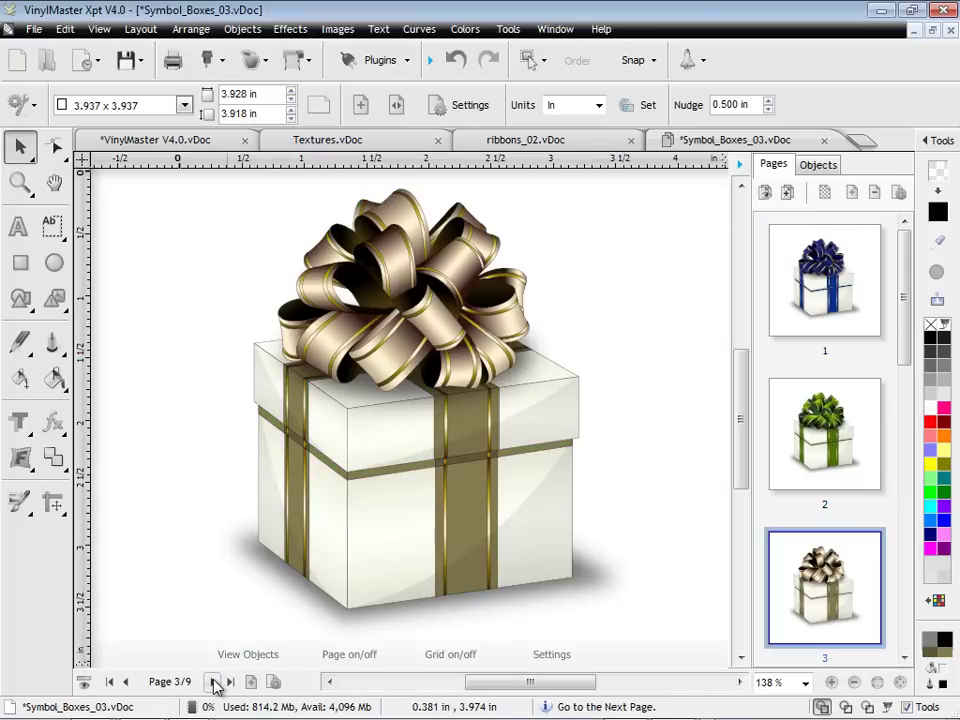
pyautogui.click(214, 682)
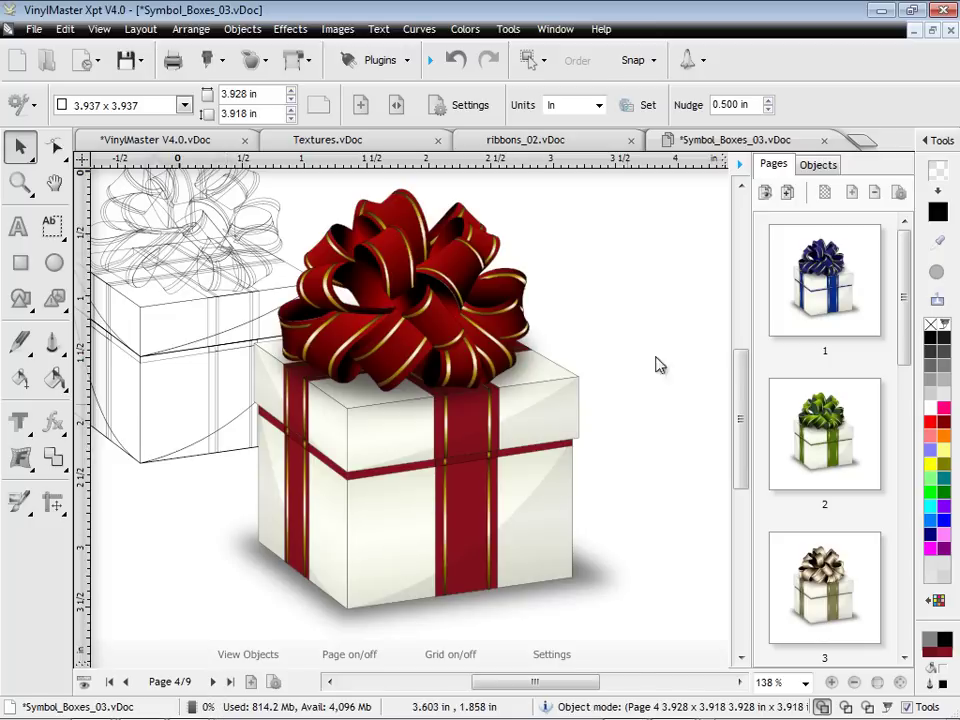
# Select the red bow and expand its component curves in the Objects list
pyautogui.click(822, 165)
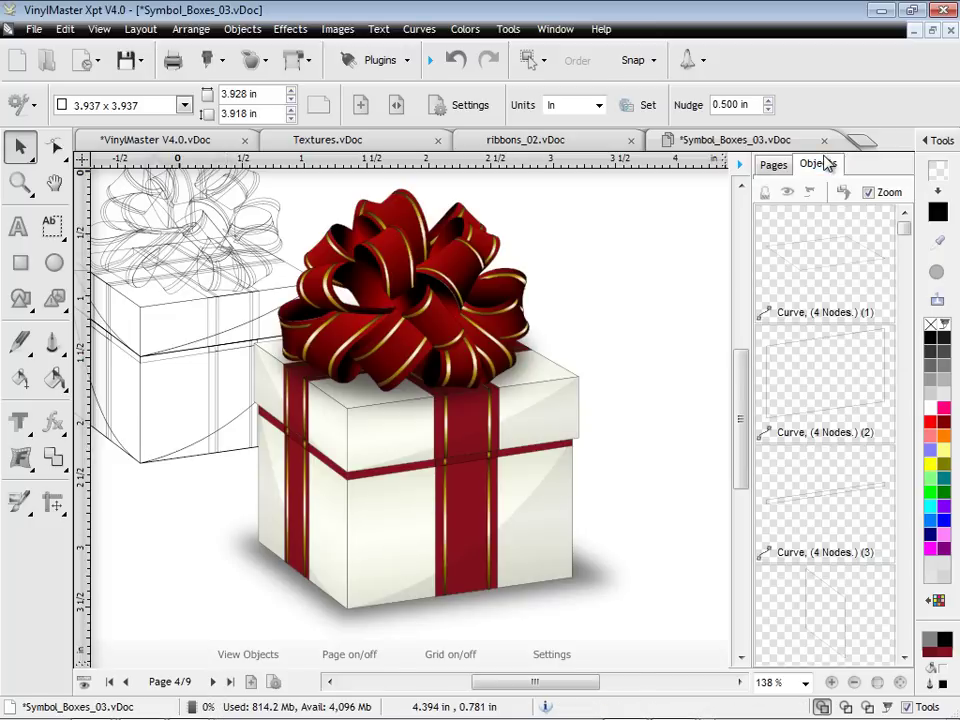
pyautogui.click(447, 333)
pyautogui.moveTo(901, 482); pyautogui.dragTo(908, 510)
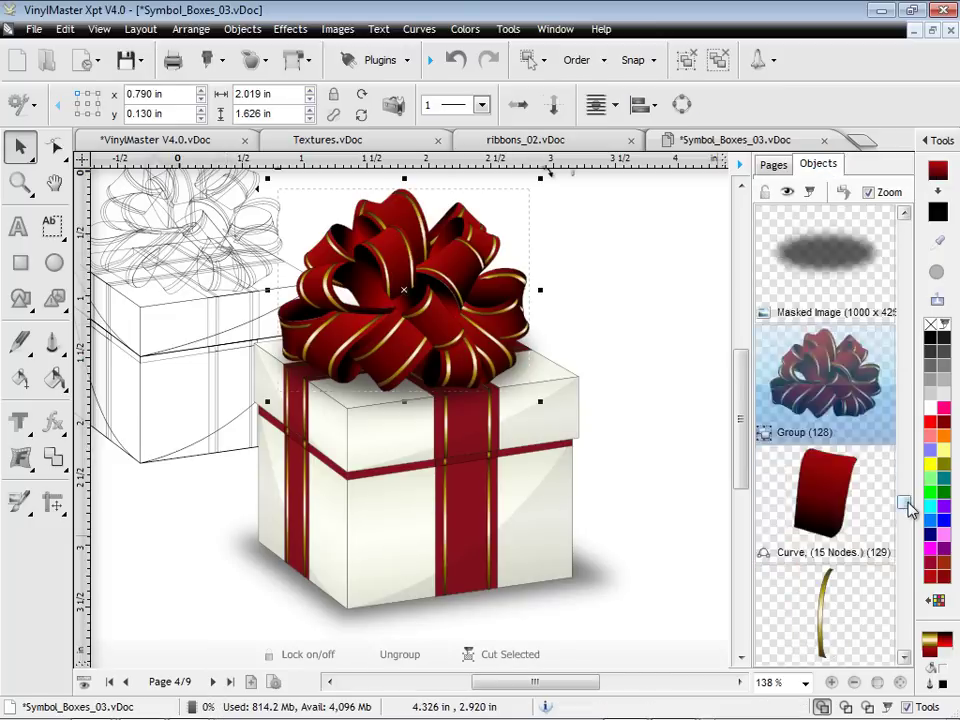
pyautogui.scroll(-1, 908, 510)
pyautogui.click(904, 660)
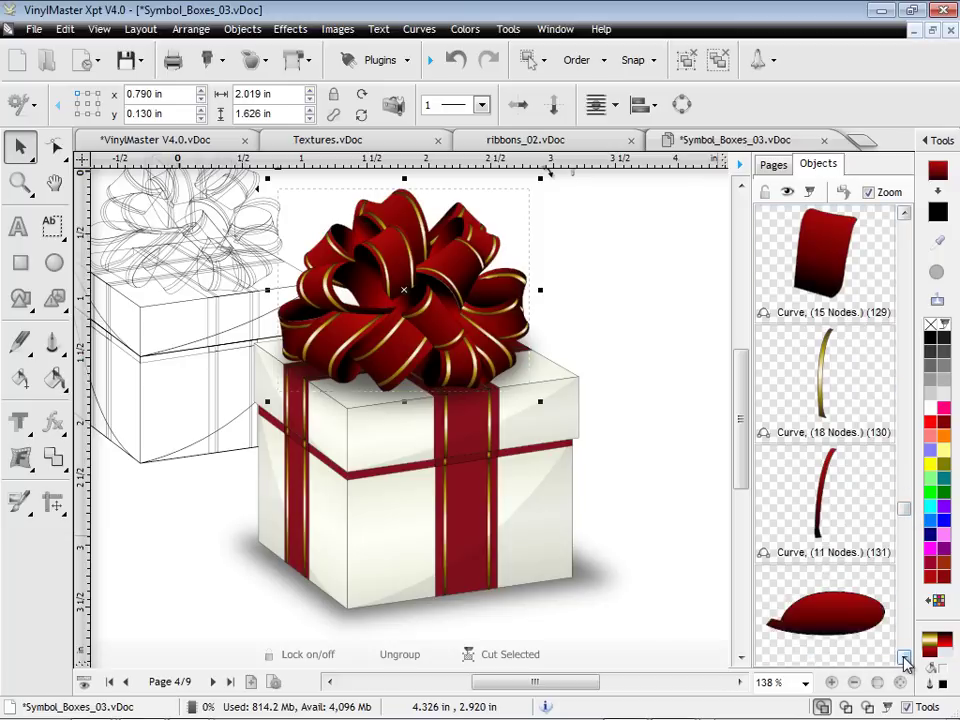
pyautogui.click(904, 660)
pyautogui.click(904, 660)
pyautogui.click(904, 660)
pyautogui.click(904, 660)
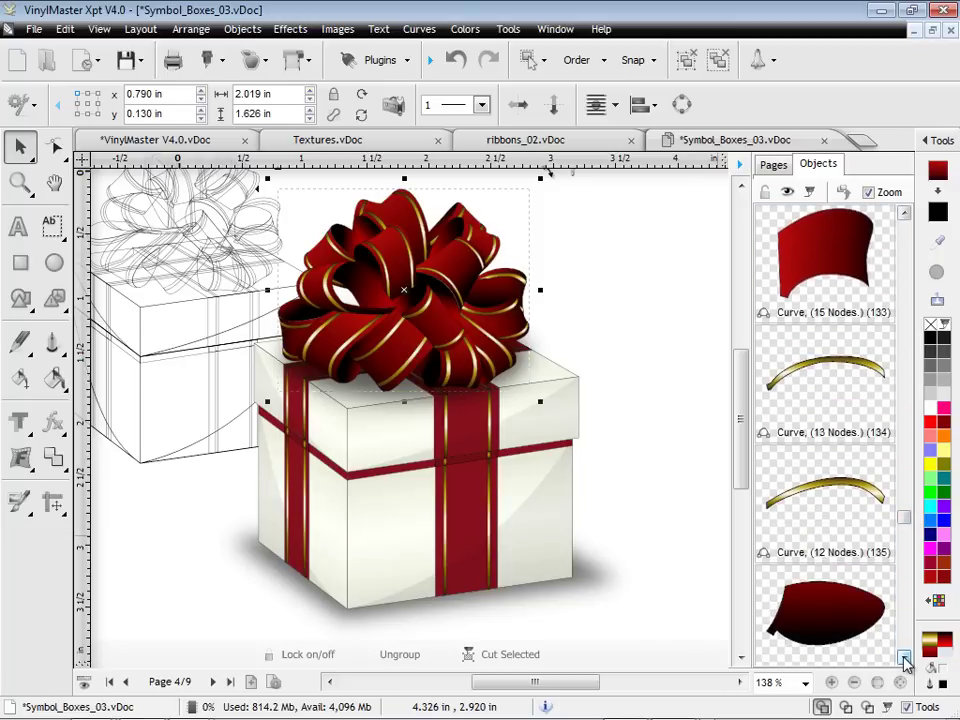
pyautogui.click(904, 660)
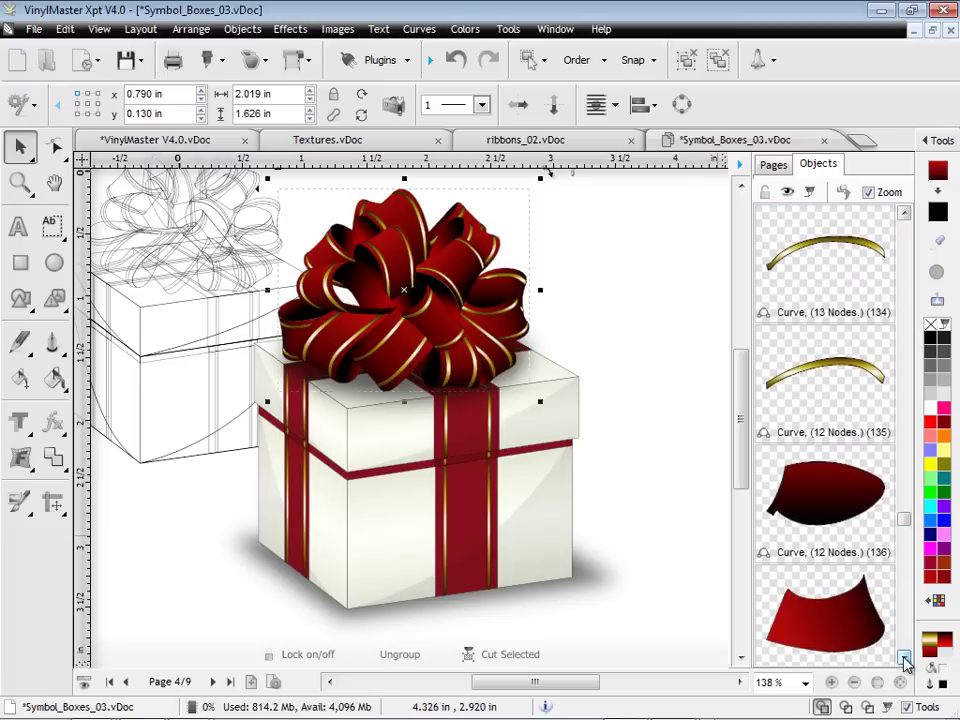
# Toggle wireframe view on and back to full colour, then deselect the bow
pyautogui.click(846, 707)
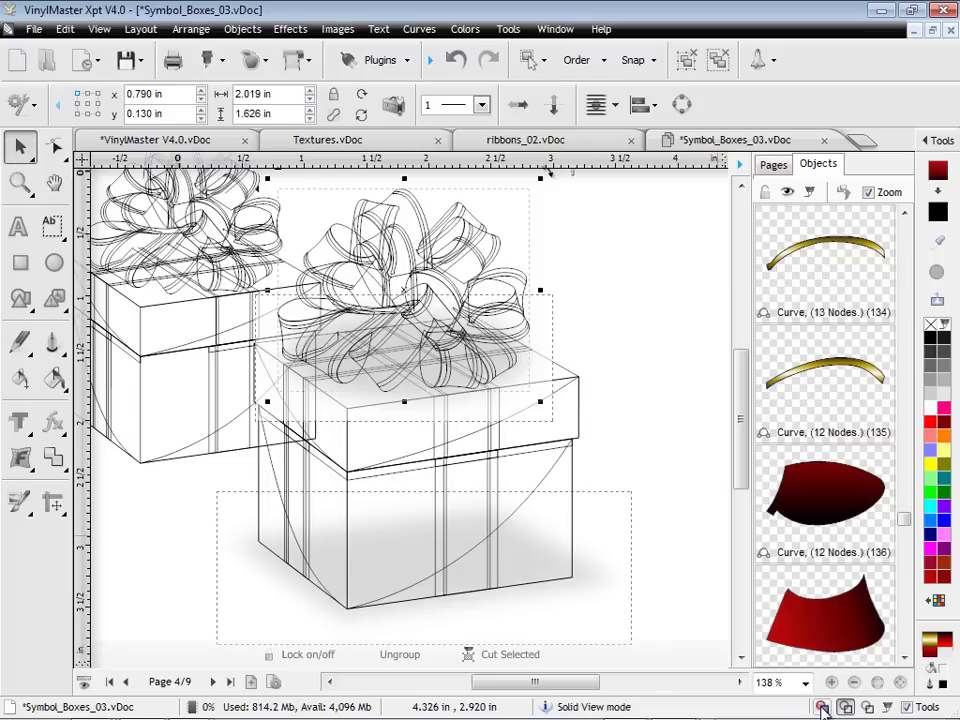
pyautogui.click(822, 707)
pyautogui.click(632, 325)
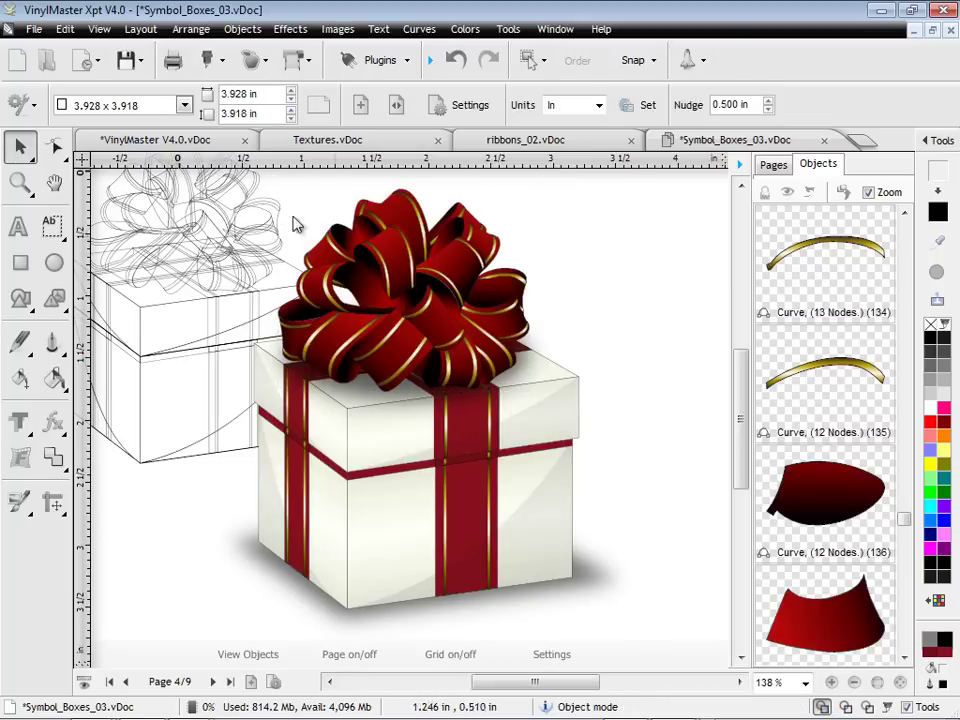
# Switch to VinylMaster V4.0.vDoc and choose page 5 with the star
pyautogui.click(197, 143)
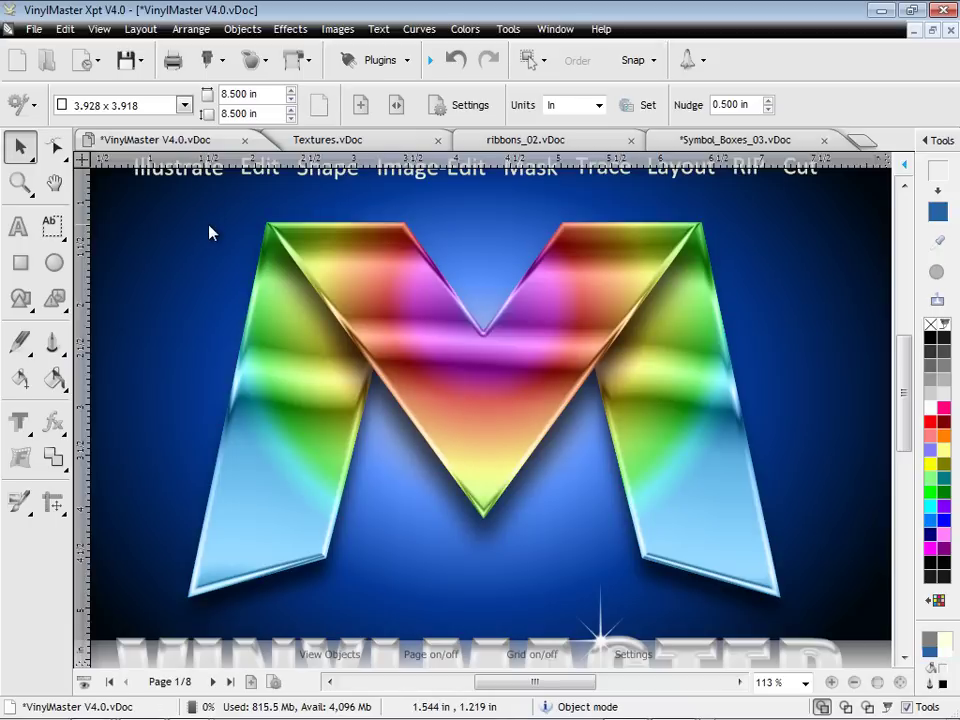
pyautogui.click(187, 684)
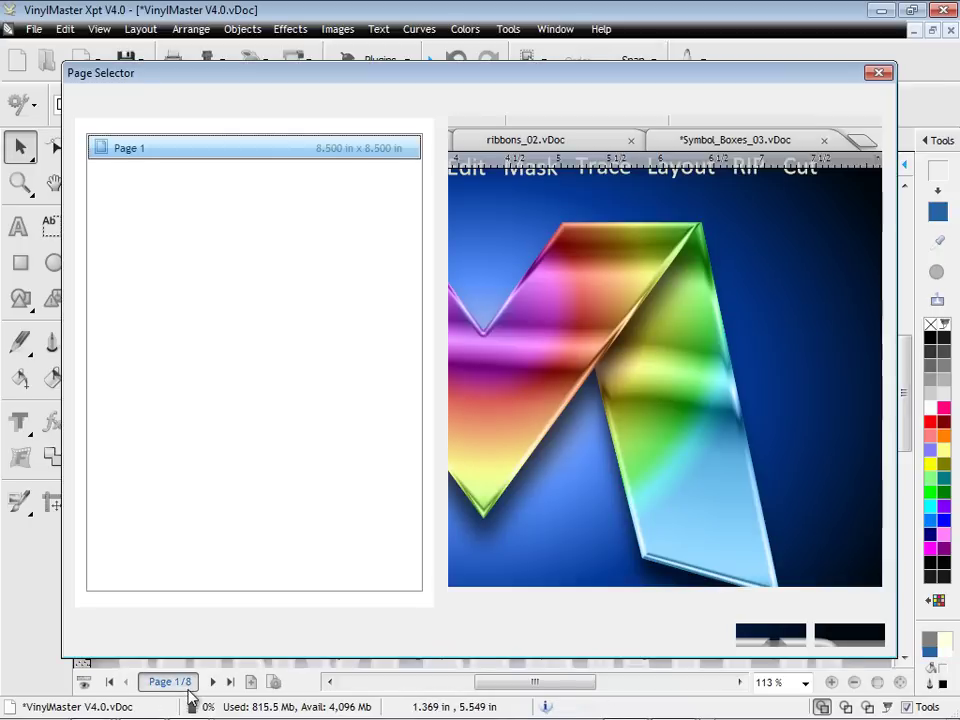
pyautogui.click(224, 249)
# Go to page 5, select the blue star and zoom out around it
pyautogui.click(785, 634)
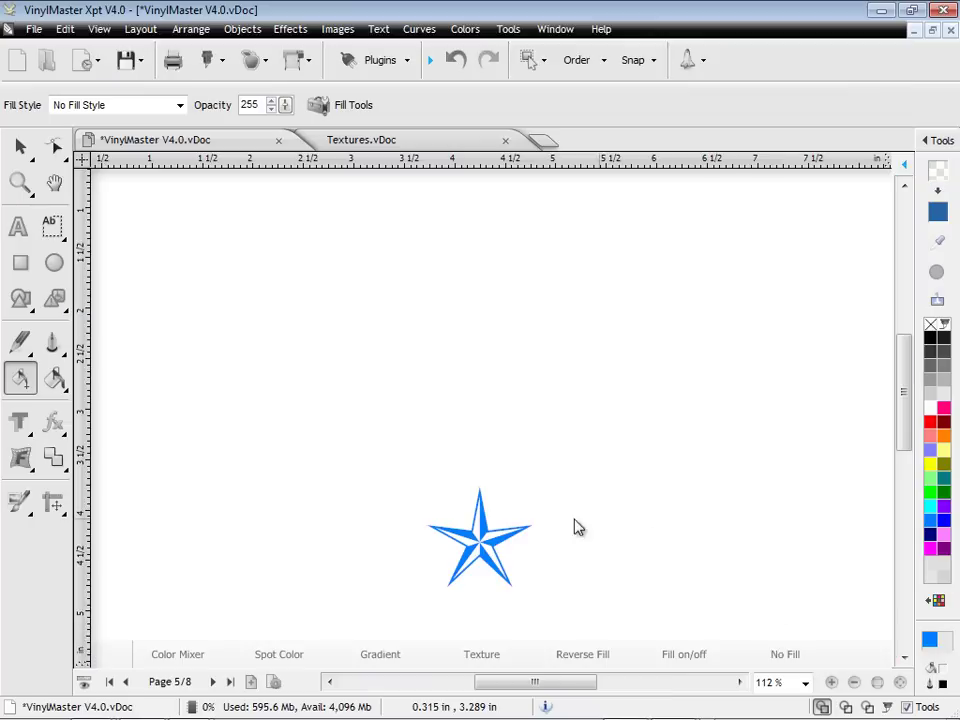
pyautogui.click(510, 545)
pyautogui.click(900, 682)
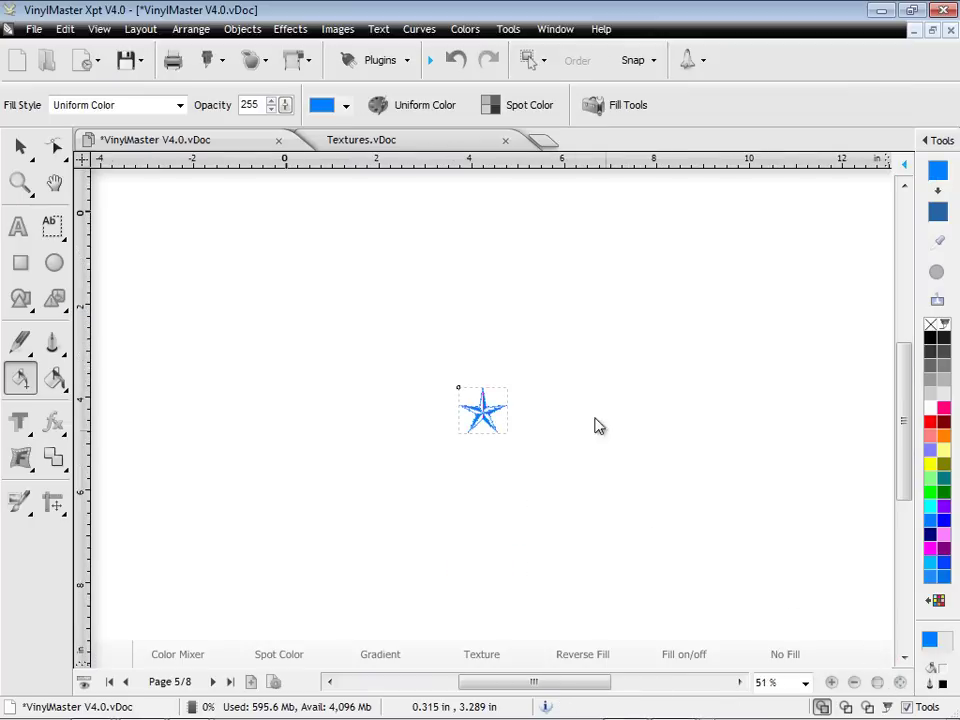
pyautogui.click(21, 148)
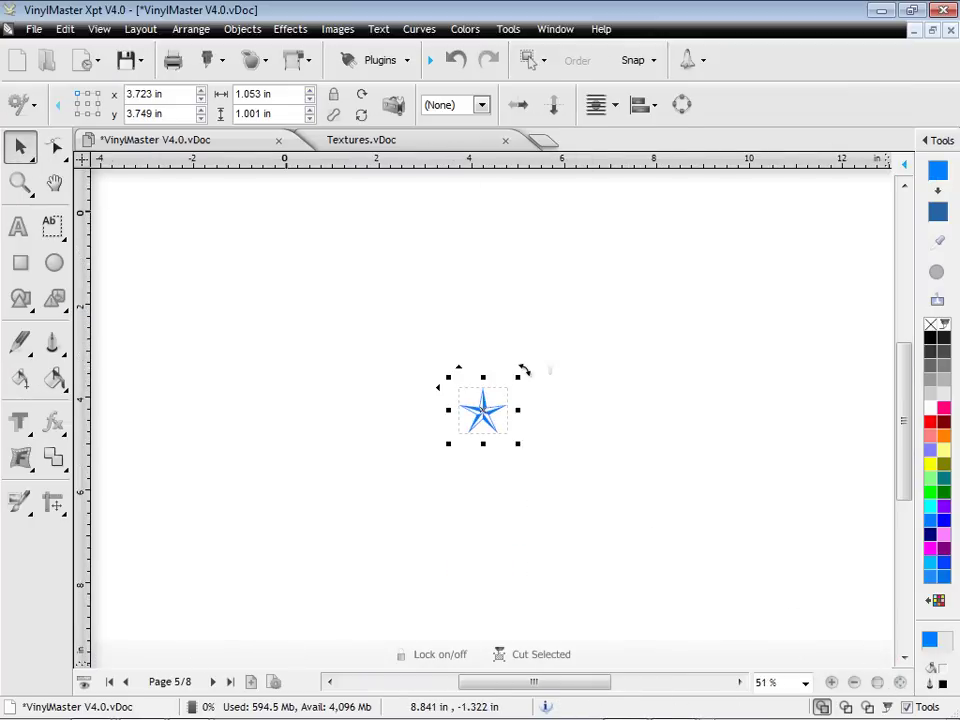
# Create a 5x5 Tile Array of the star from Step & Repeat, then undo it
pyautogui.click(928, 148)
pyautogui.click(775, 140)
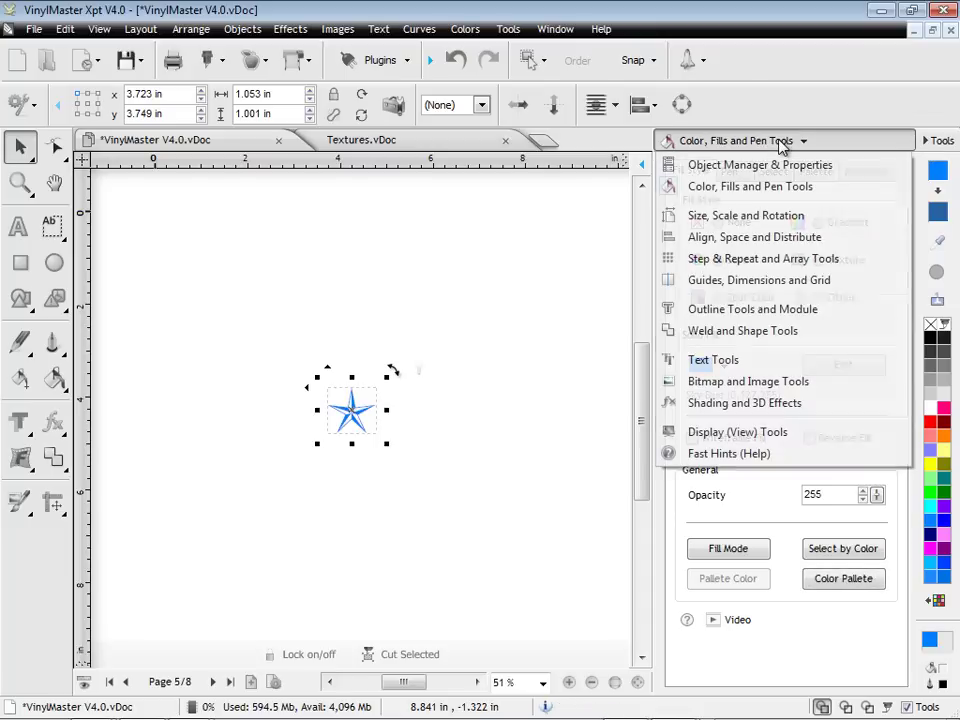
pyautogui.click(765, 259)
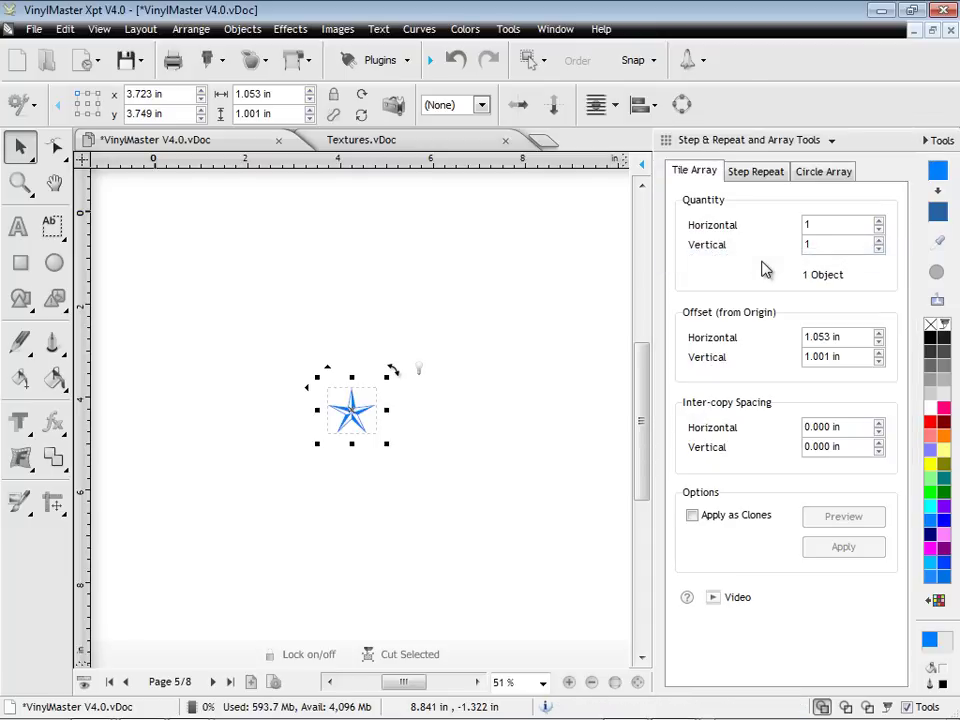
pyautogui.click(879, 224)
pyautogui.click(879, 224)
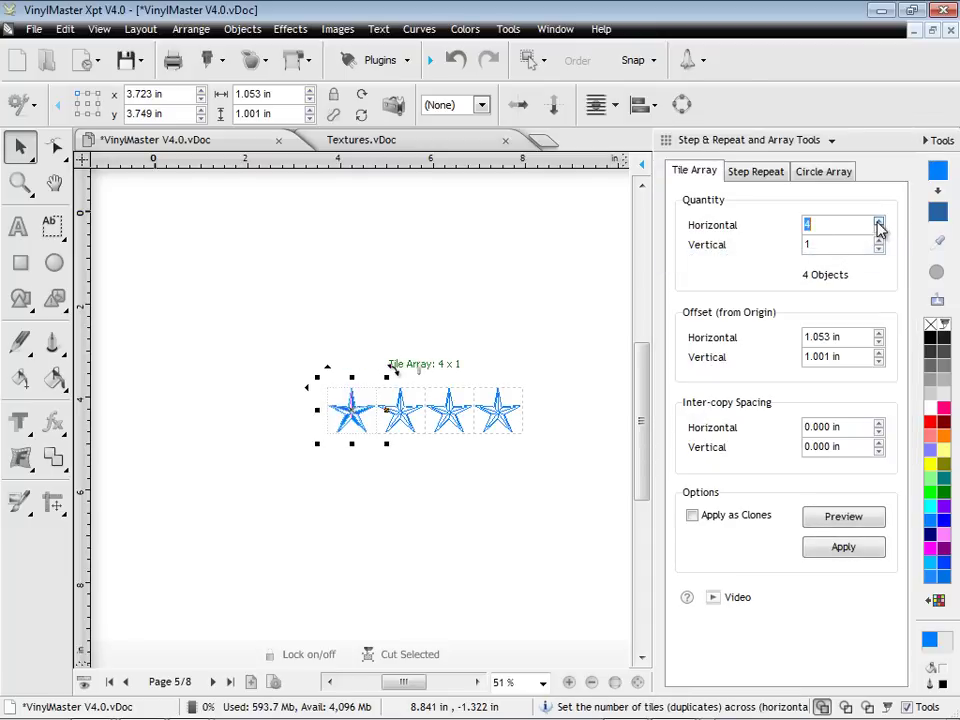
pyautogui.click(879, 224)
pyautogui.click(879, 241)
pyautogui.click(879, 241)
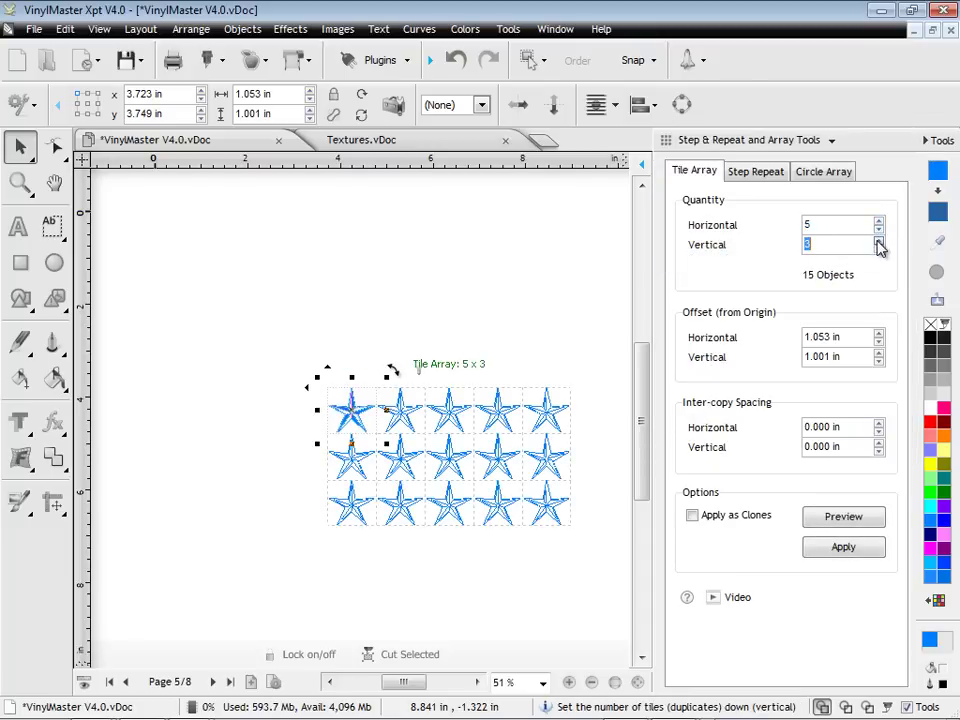
pyautogui.click(879, 241)
pyautogui.click(879, 241)
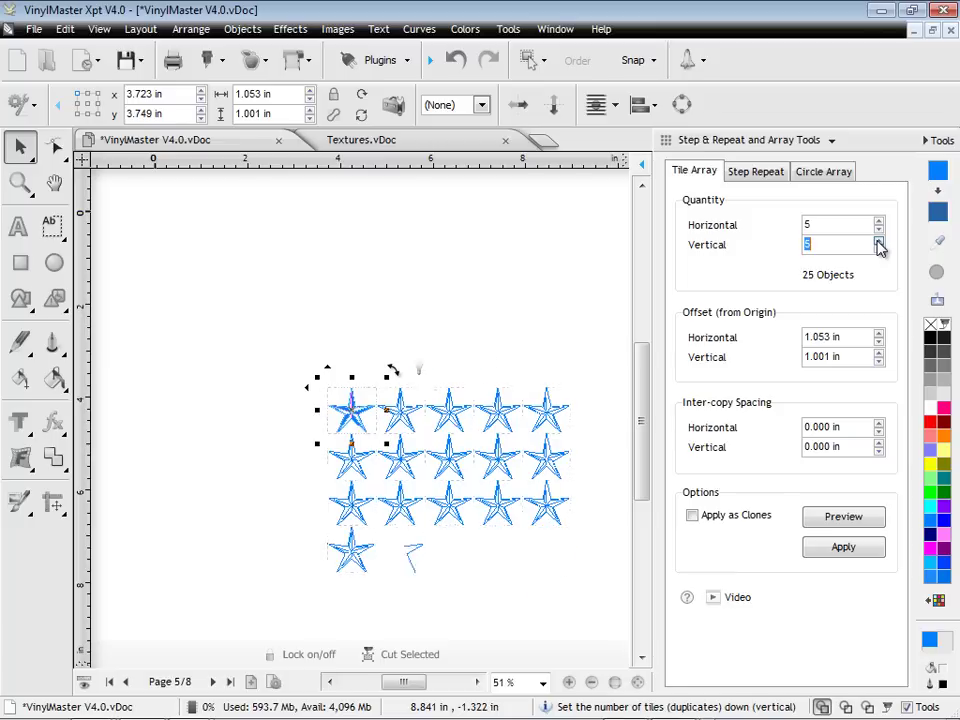
pyautogui.click(843, 550)
pyautogui.click(536, 328)
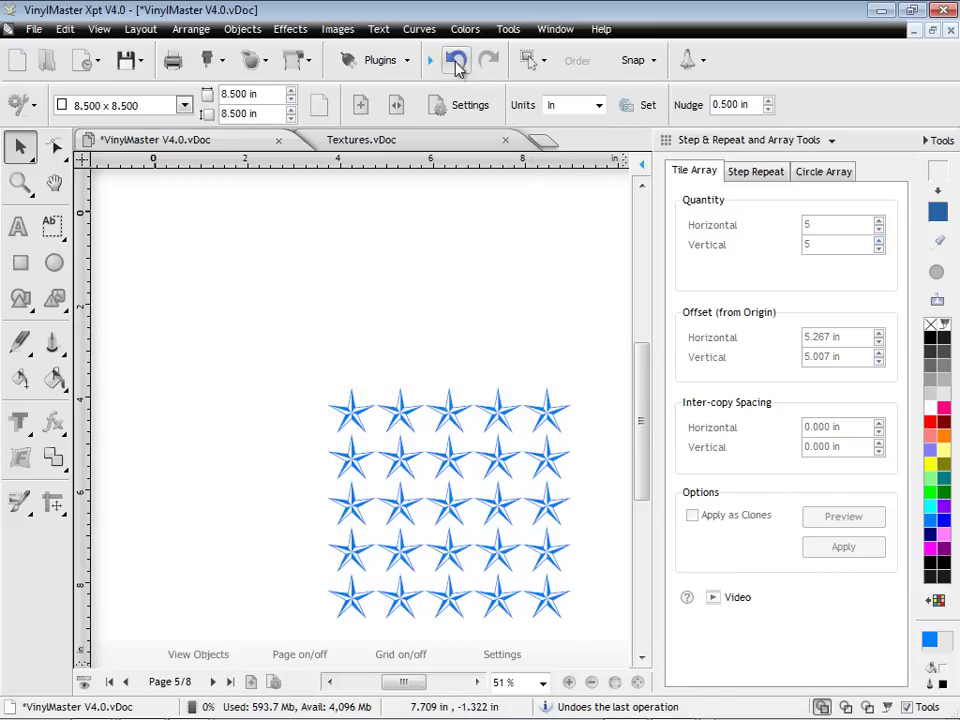
pyautogui.click(456, 64)
# Build a closed Circle Array of 50 stars at 3.937 in radius
pyautogui.click(345, 408)
pyautogui.scroll(-3, 345, 408)
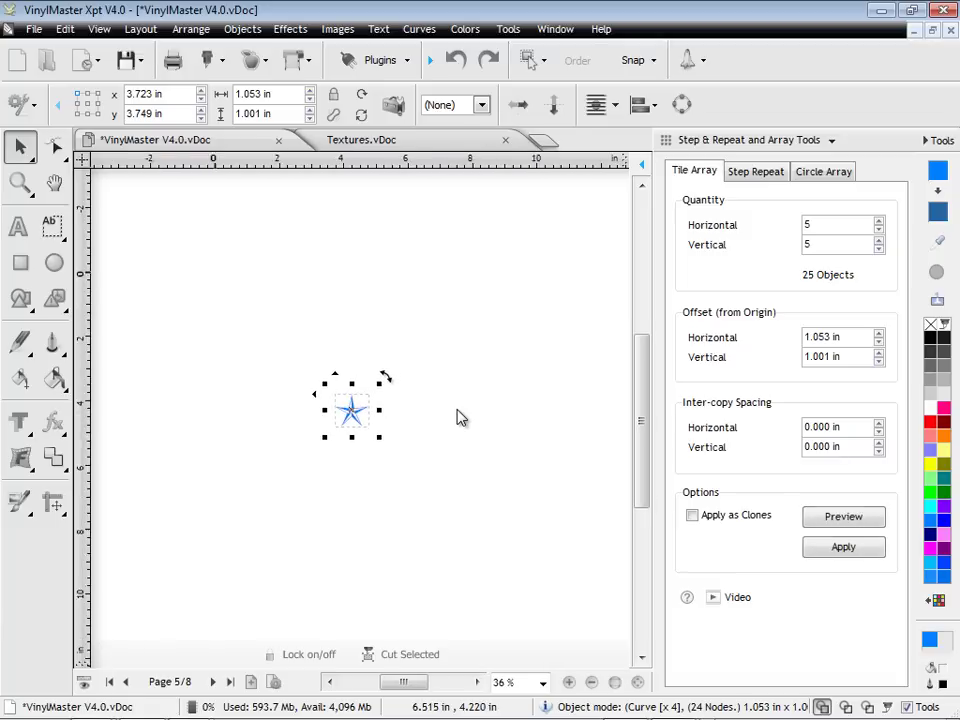
pyautogui.click(820, 173)
pyautogui.moveTo(830, 224); pyautogui.dragTo(776, 224)
pyautogui.press('Return')
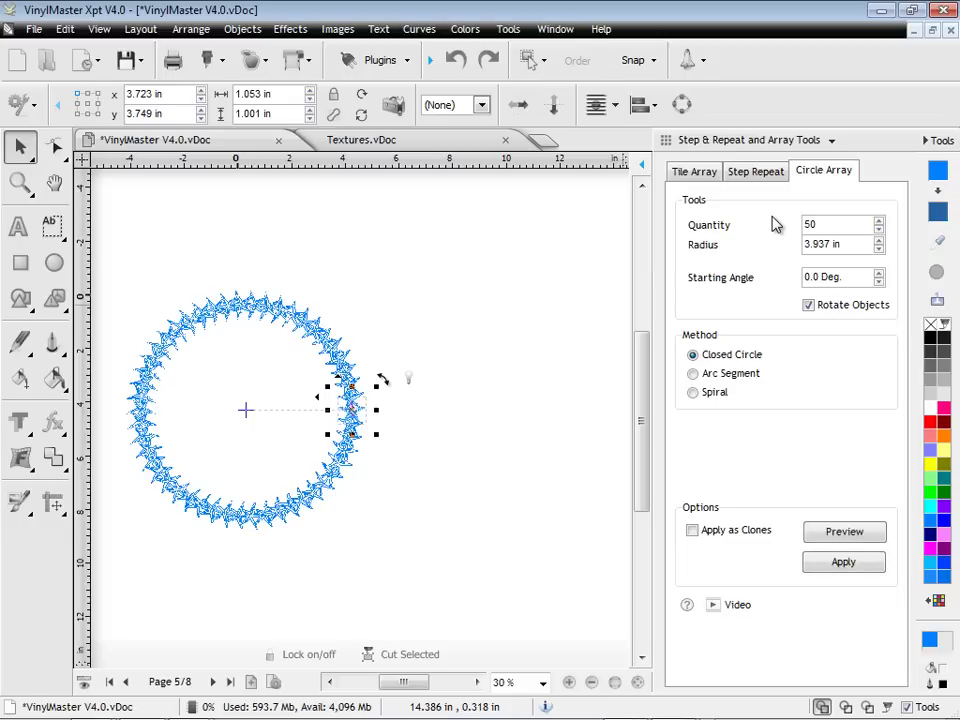
pyautogui.click(720, 393)
pyautogui.click(727, 380)
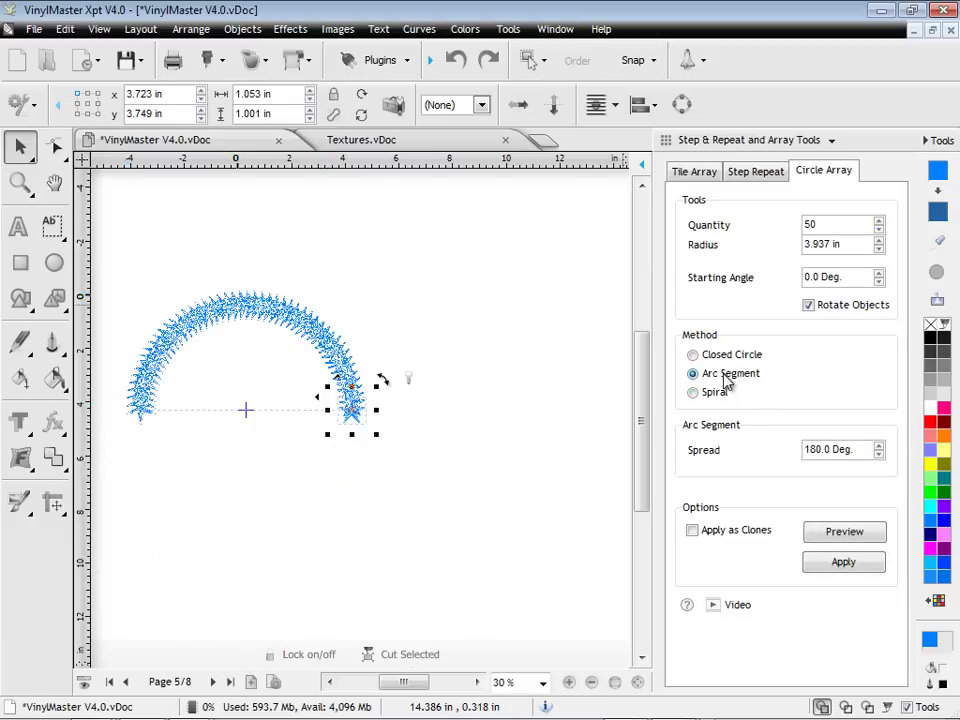
pyautogui.click(727, 362)
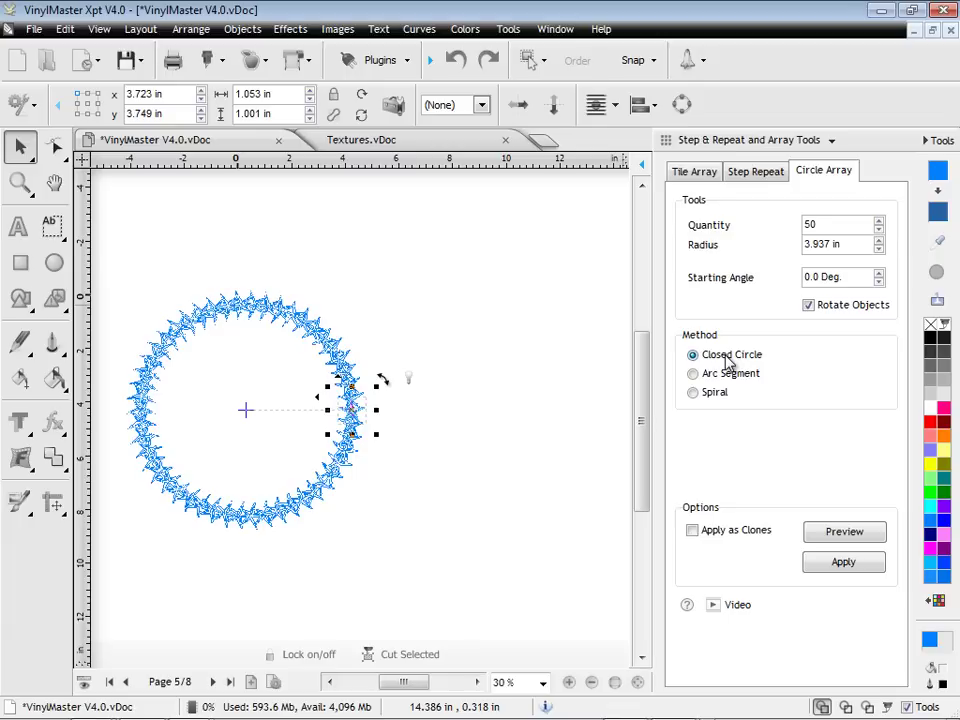
pyautogui.click(842, 563)
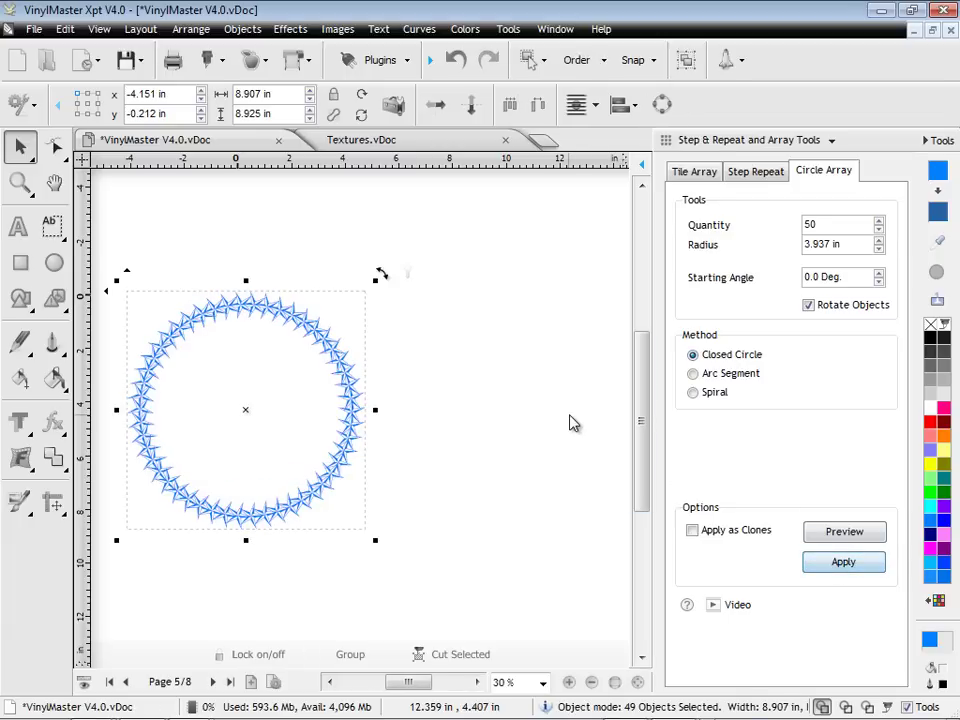
pyautogui.click(247, 543)
# Go to the blank 150 x 80 in page 6 and import and place chev van.png
pyautogui.click(180, 683)
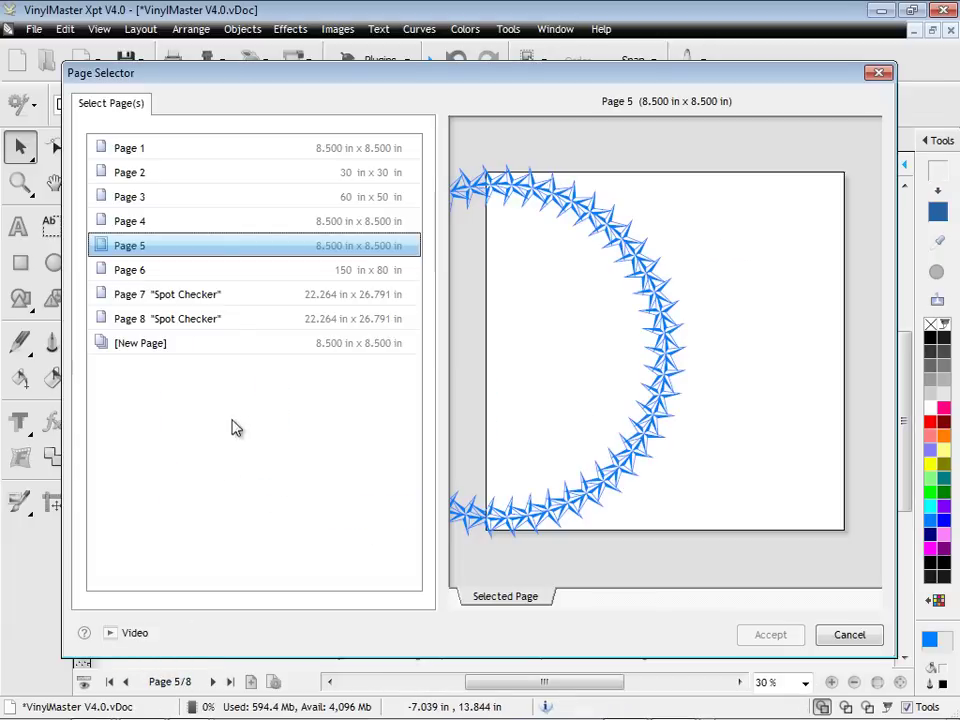
pyautogui.click(219, 272)
pyautogui.click(770, 635)
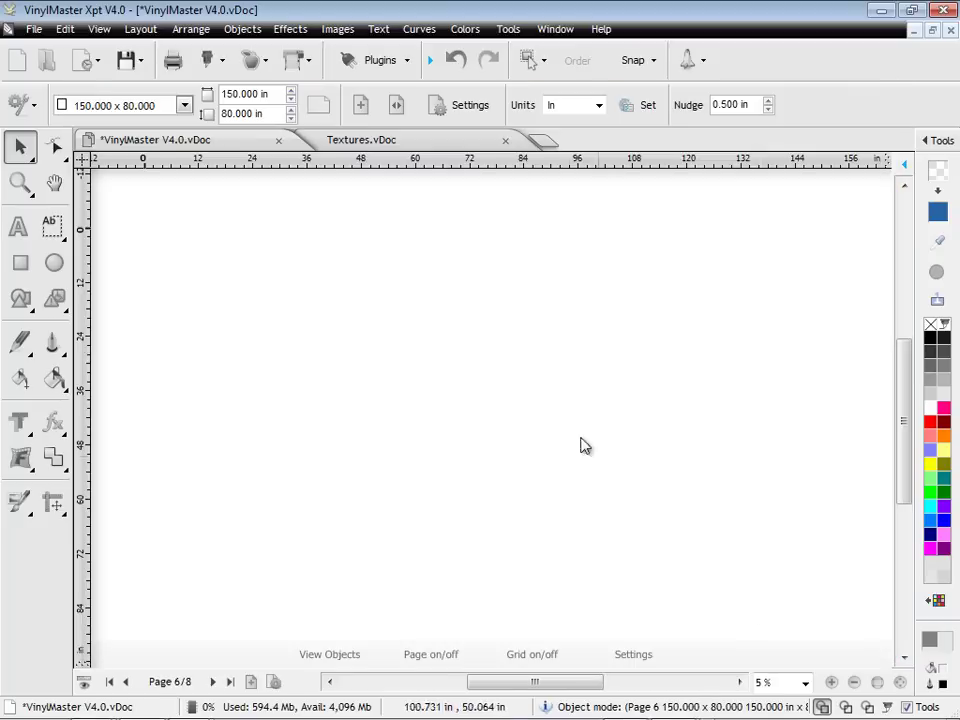
pyautogui.click(34, 29)
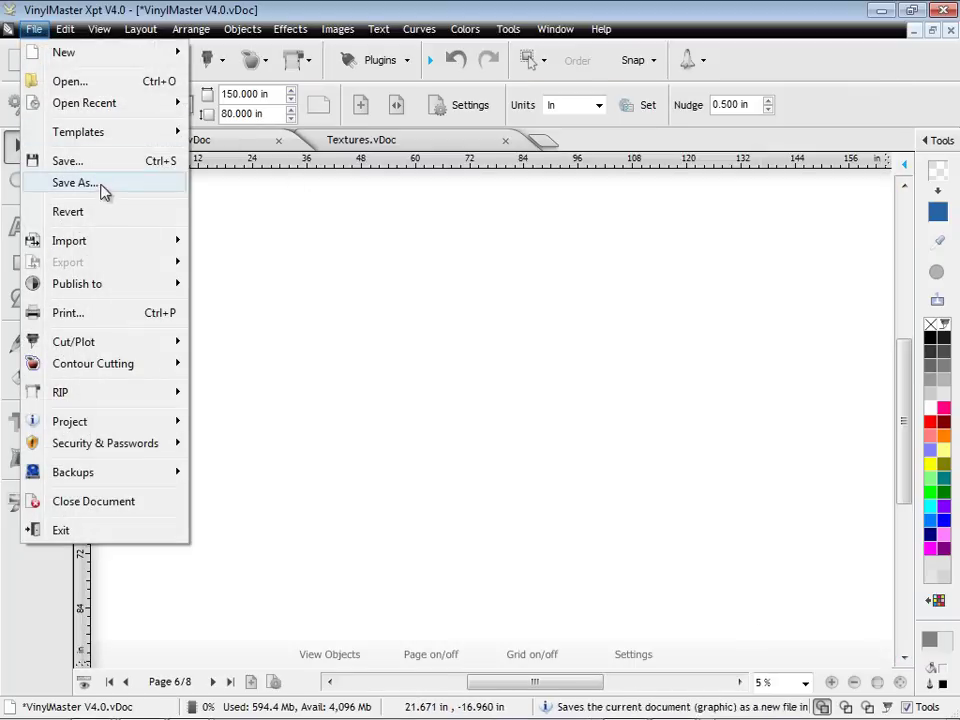
pyautogui.moveTo(109, 249)
pyautogui.moveTo(270, 262)
pyautogui.click(344, 264)
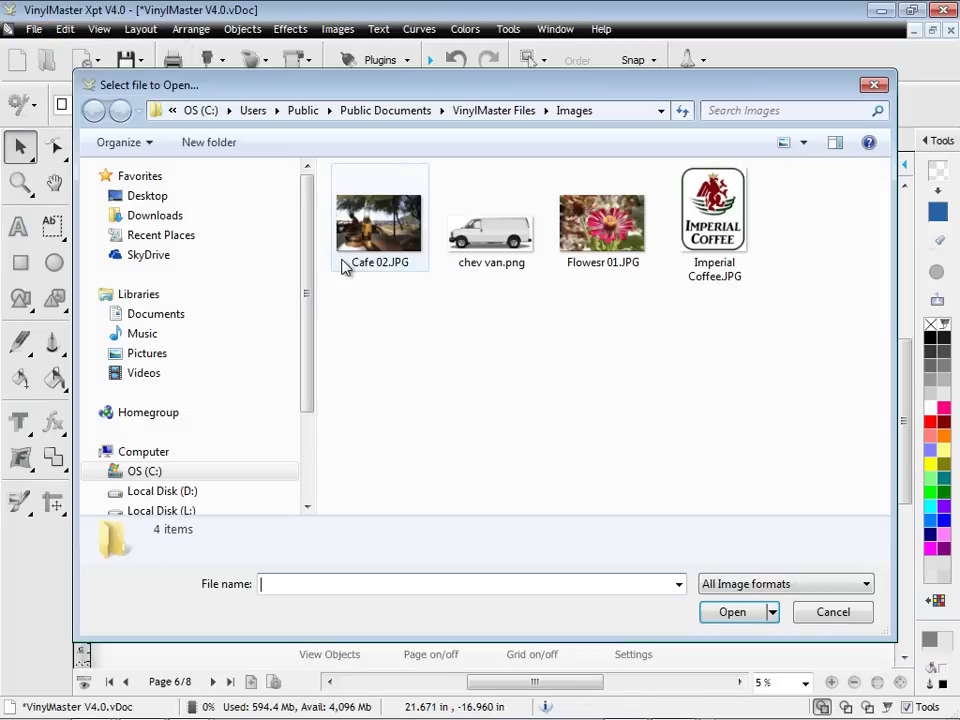
pyautogui.doubleClick(476, 266)
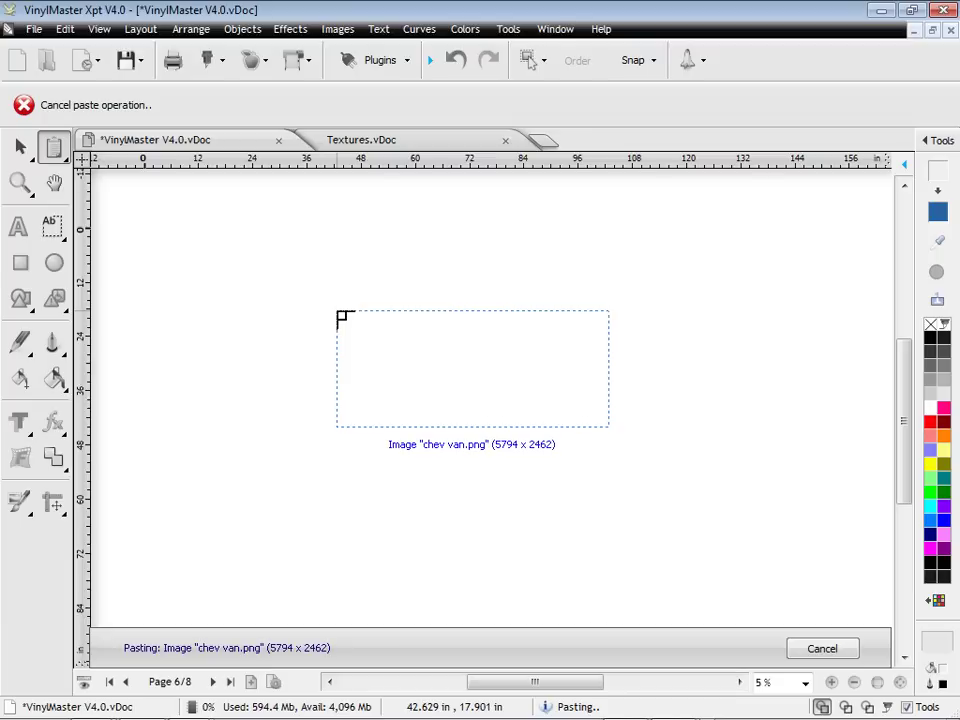
pyautogui.click(338, 313)
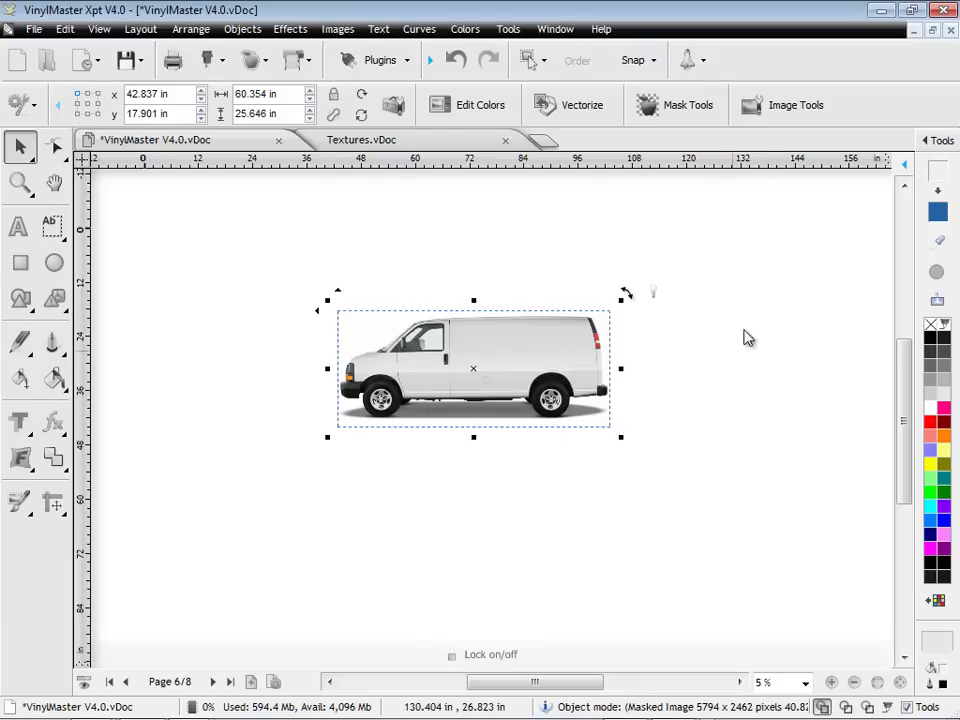
# Rescale the van from its front-to-rear wheel distance to 218.423 x 92.813 in
pyautogui.click(940, 141)
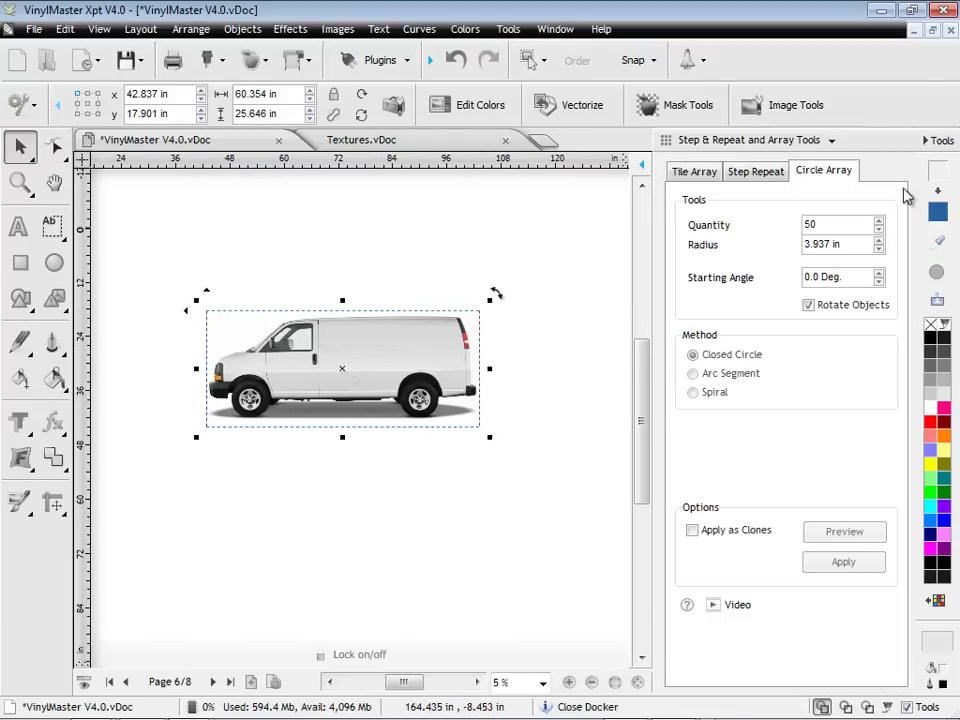
pyautogui.click(750, 141)
pyautogui.click(746, 216)
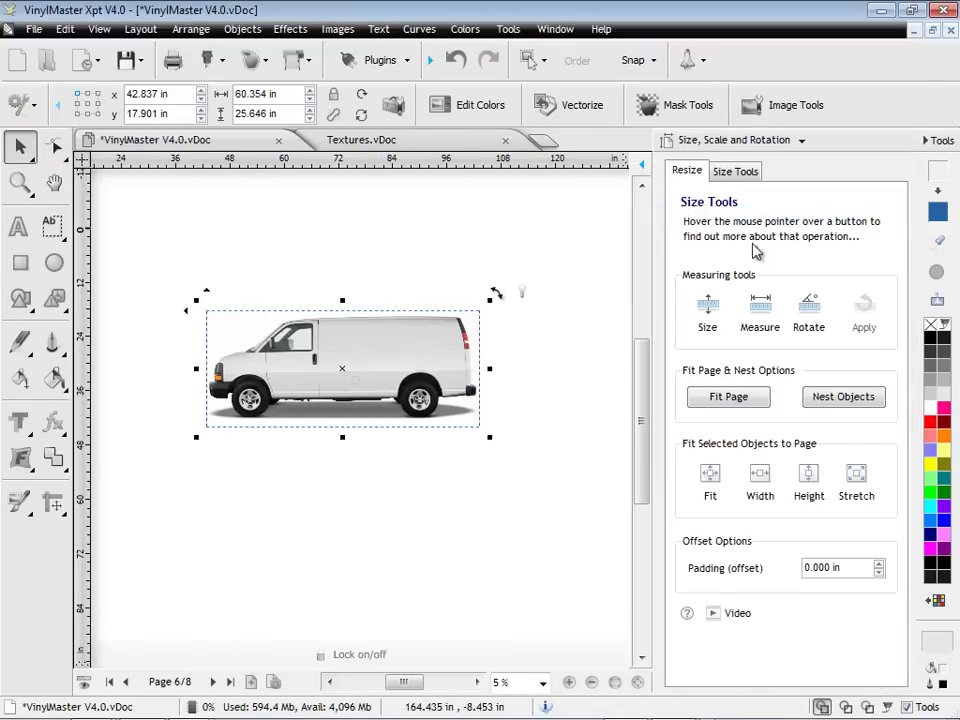
pyautogui.click(706, 312)
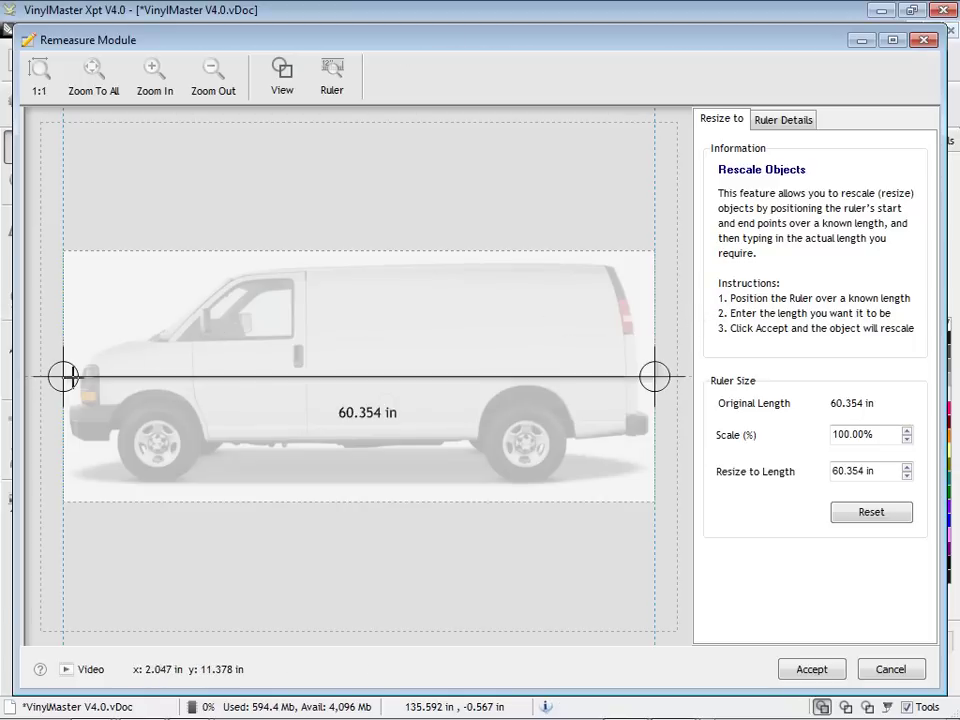
pyautogui.moveTo(66, 378); pyautogui.dragTo(160, 452)
pyautogui.moveTo(655, 377); pyautogui.dragTo(524, 449)
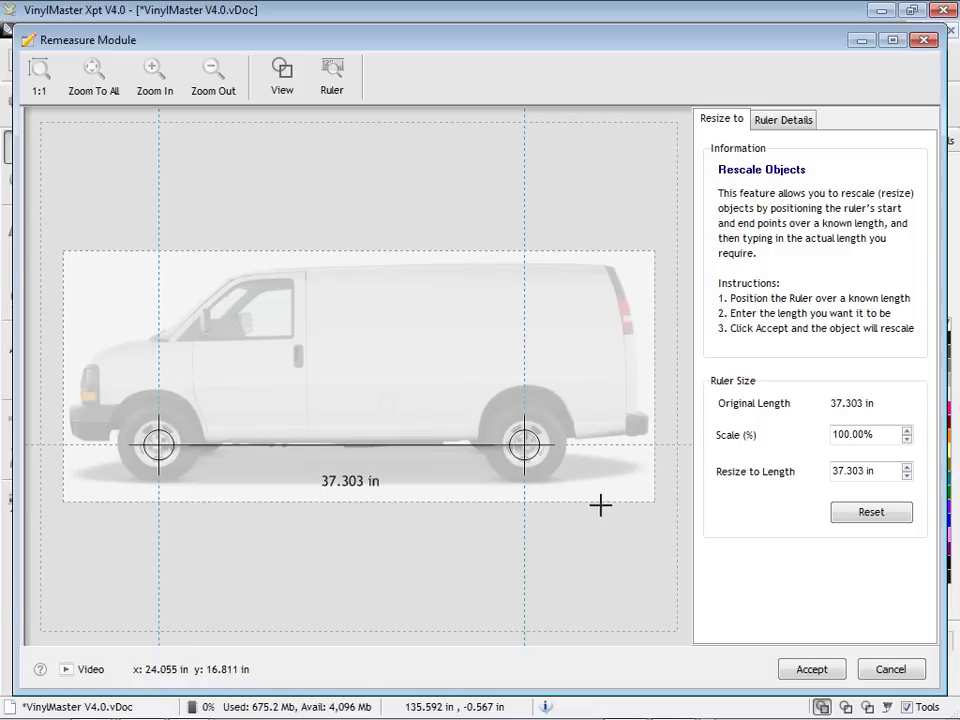
pyautogui.moveTo(883, 469); pyautogui.dragTo(778, 459)
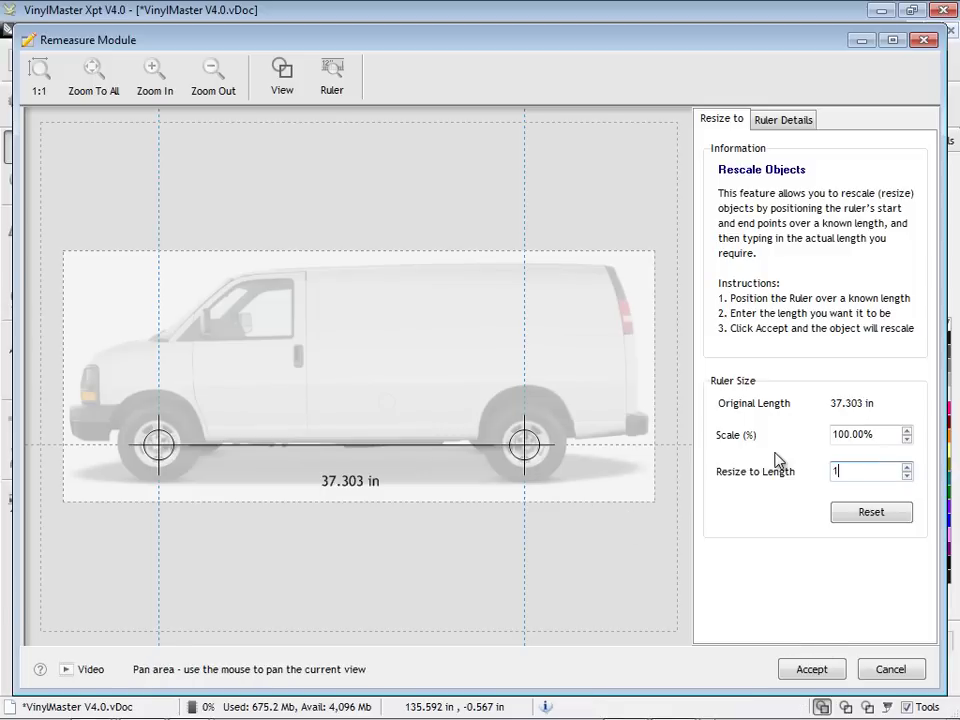
pyautogui.click(786, 674)
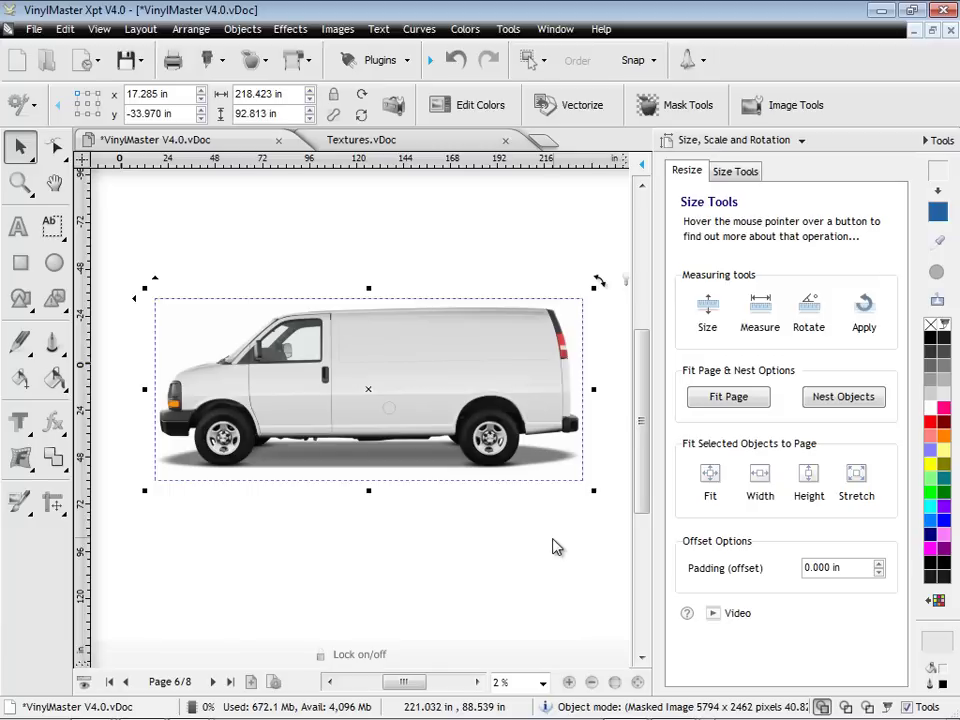
# Zoom in on the van's side panel and drag a horizontal guide across its body
pyautogui.click(553, 546)
pyautogui.click(18, 182)
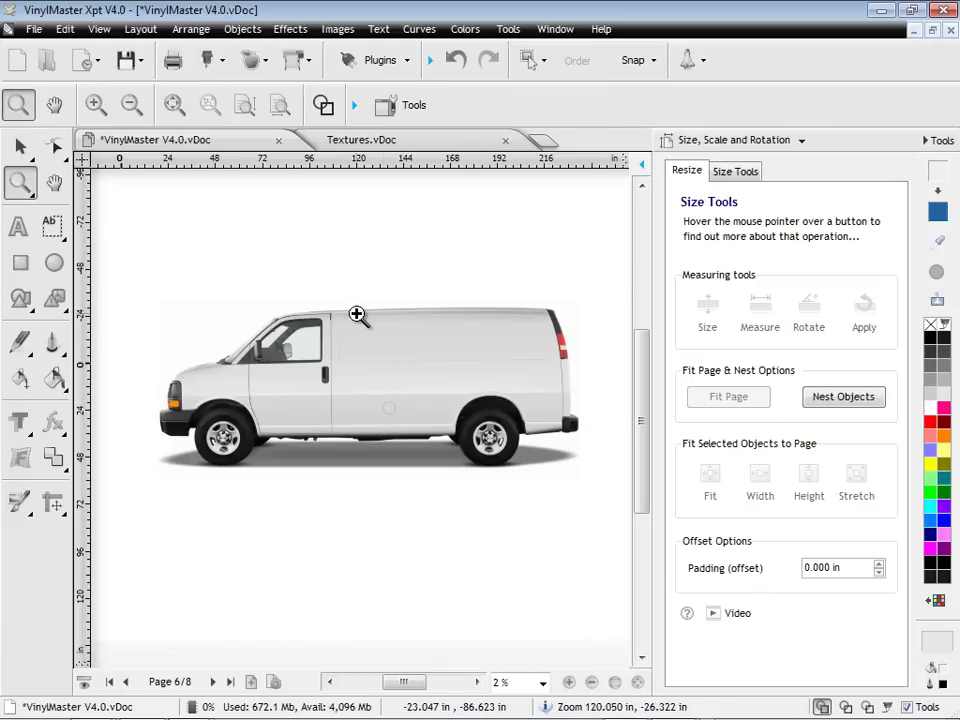
pyautogui.moveTo(356, 315); pyautogui.dragTo(538, 404)
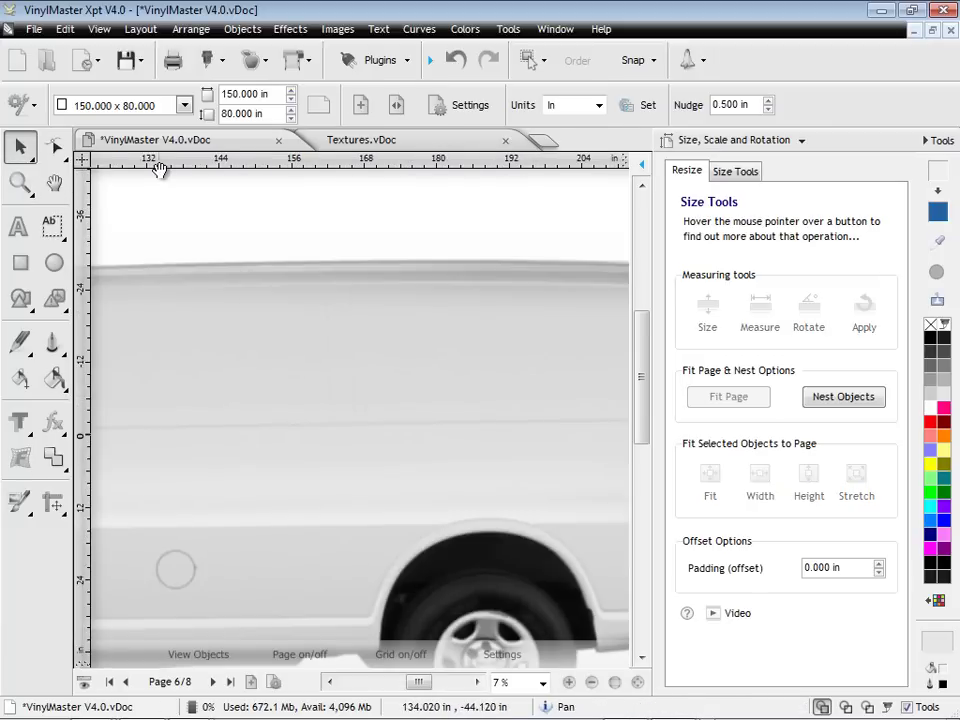
pyautogui.moveTo(162, 182); pyautogui.dragTo(218, 433)
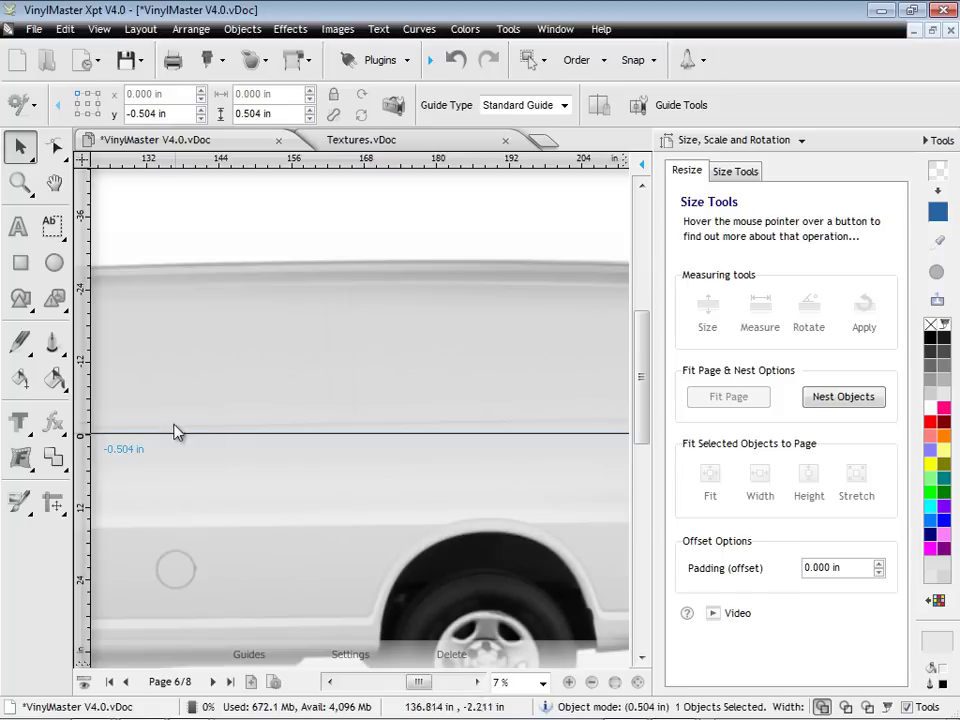
pyautogui.click(251, 375)
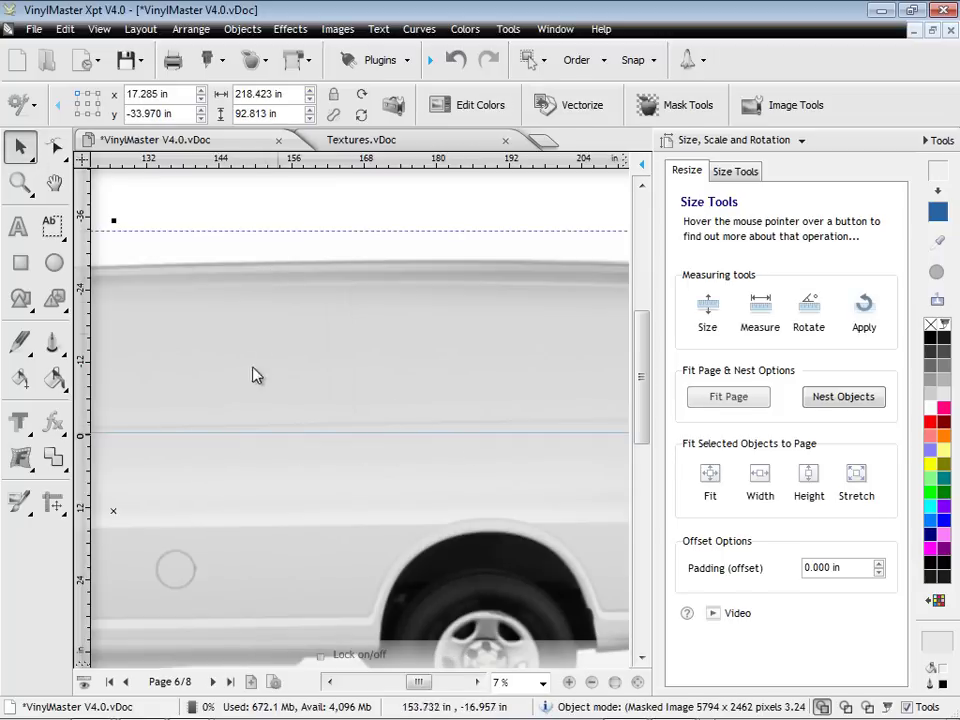
# Re-rotate the van at 0.0° along its body line, straightening it from -1.1°
pyautogui.click(800, 318)
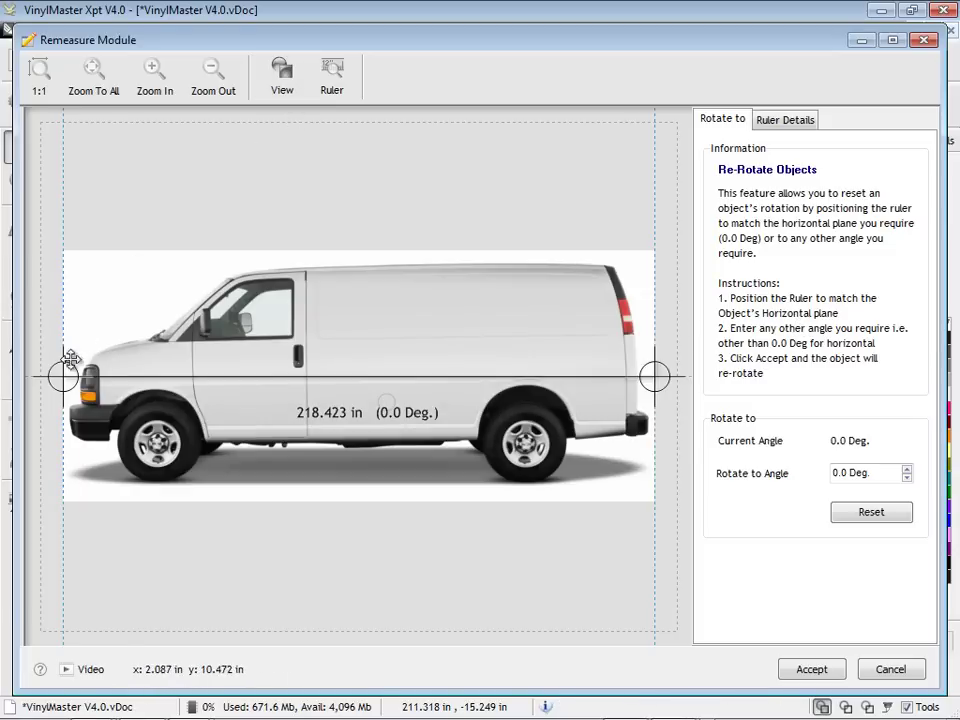
pyautogui.moveTo(62, 377); pyautogui.dragTo(332, 348)
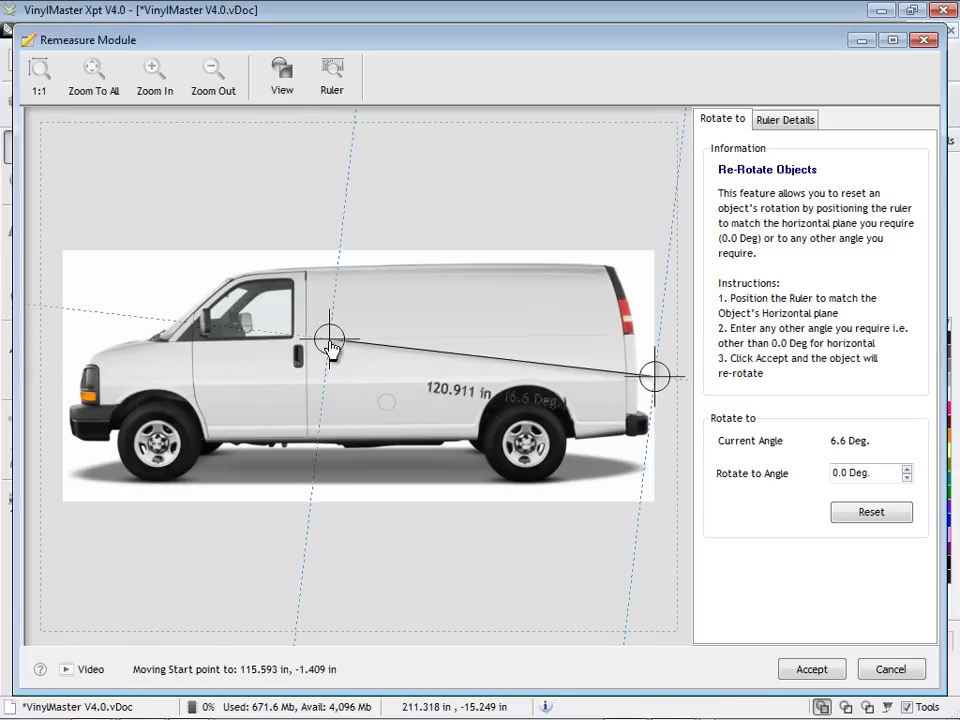
pyautogui.moveTo(656, 383); pyautogui.dragTo(588, 342)
pyautogui.scroll(4, 585, 342)
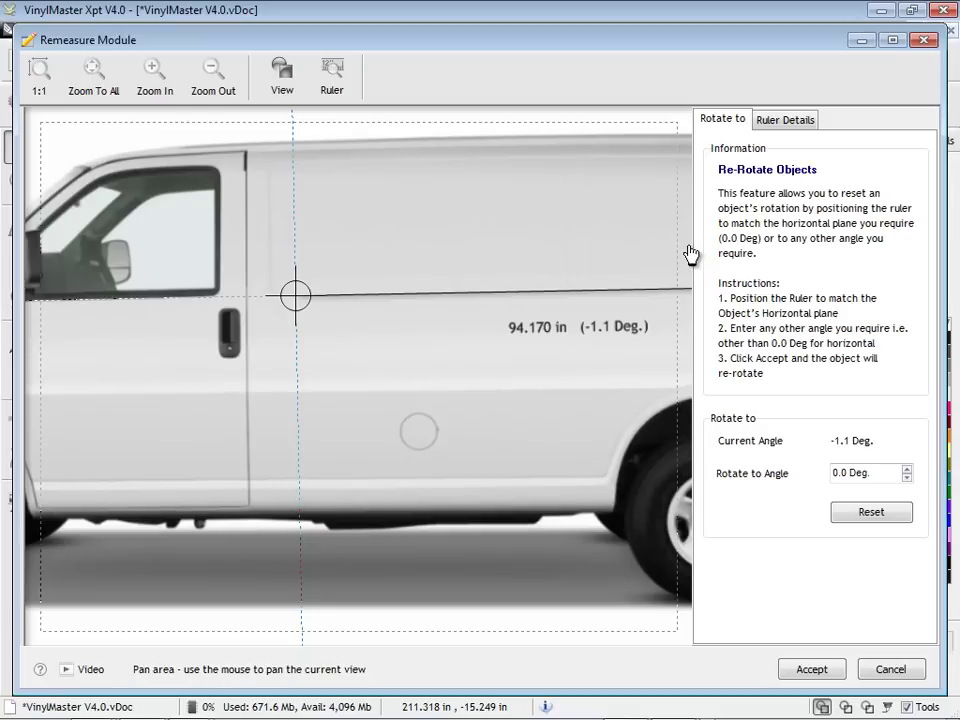
pyautogui.moveTo(690, 254); pyautogui.dragTo(489, 375)
pyautogui.scroll(1, 508, 357)
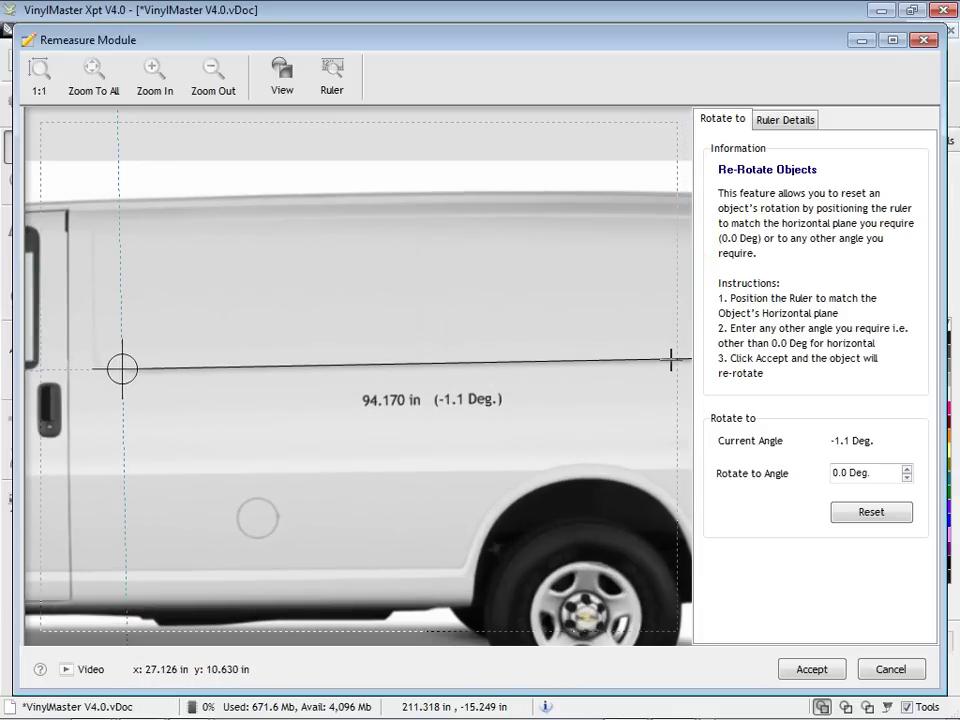
pyautogui.click(838, 674)
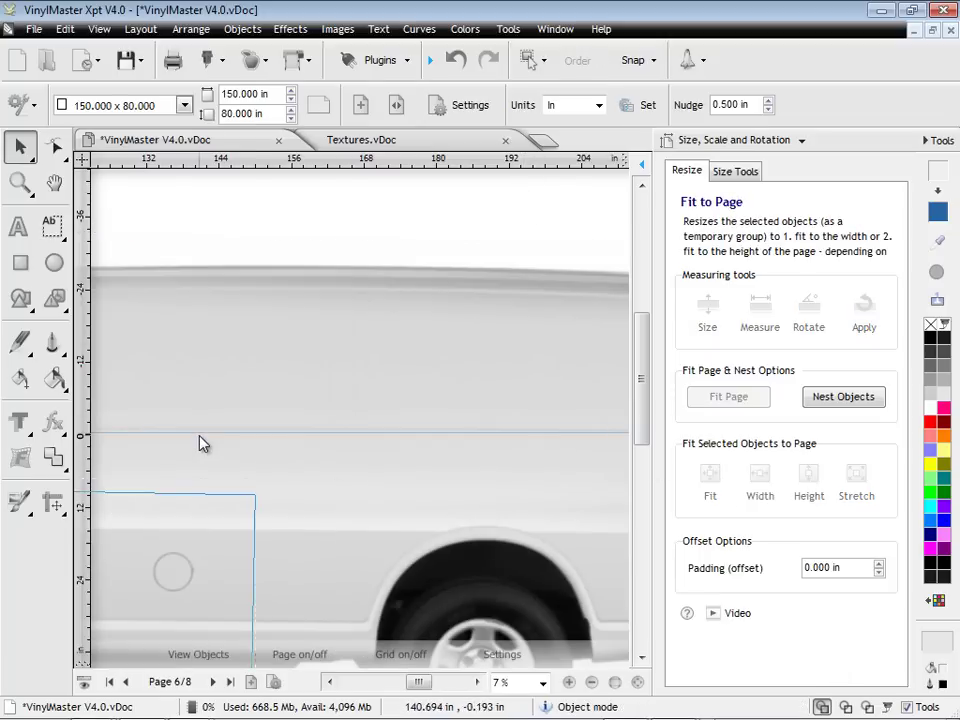
pyautogui.click(640, 680)
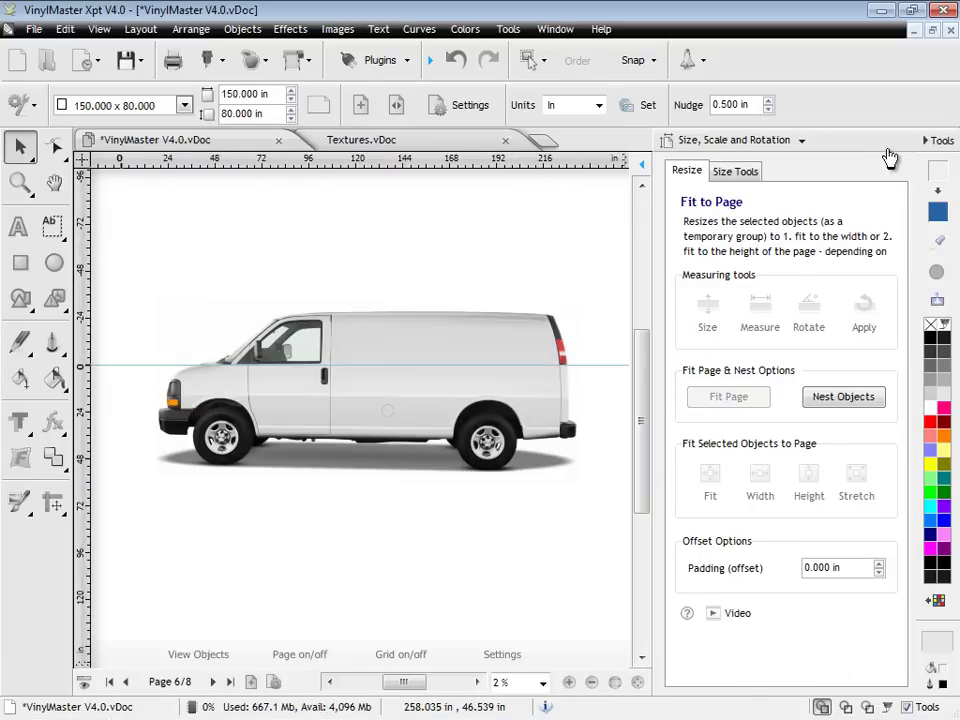
# Open the Text Tools sample document and zoom in on the Pen Styles area
pyautogui.click(926, 141)
pyautogui.click(77, 66)
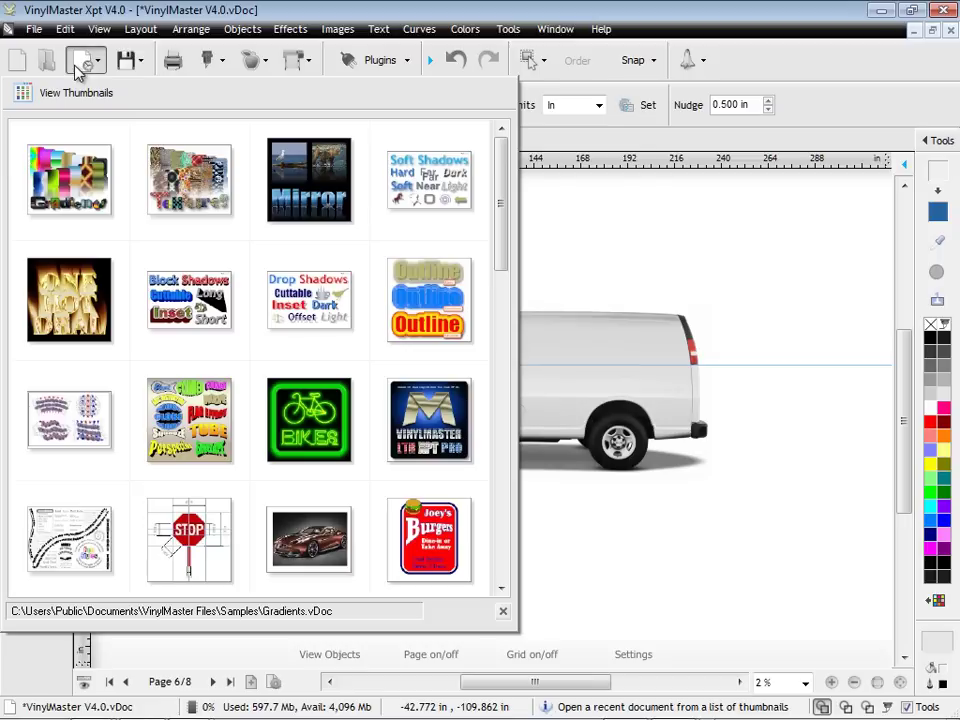
pyautogui.click(69, 540)
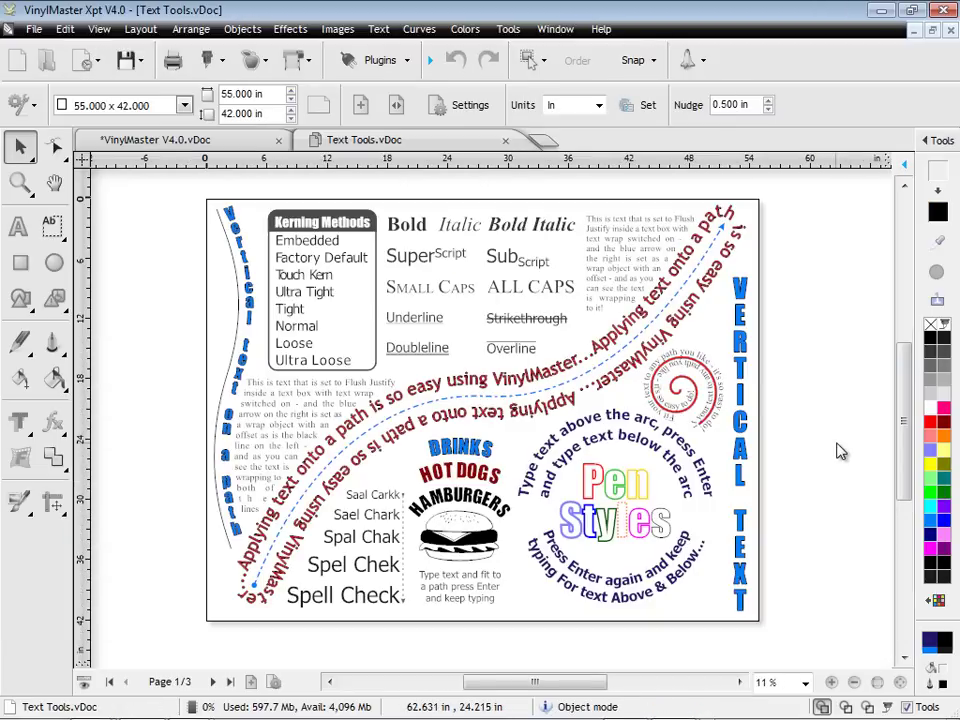
pyautogui.click(19, 182)
pyautogui.moveTo(360, 386); pyautogui.dragTo(778, 618)
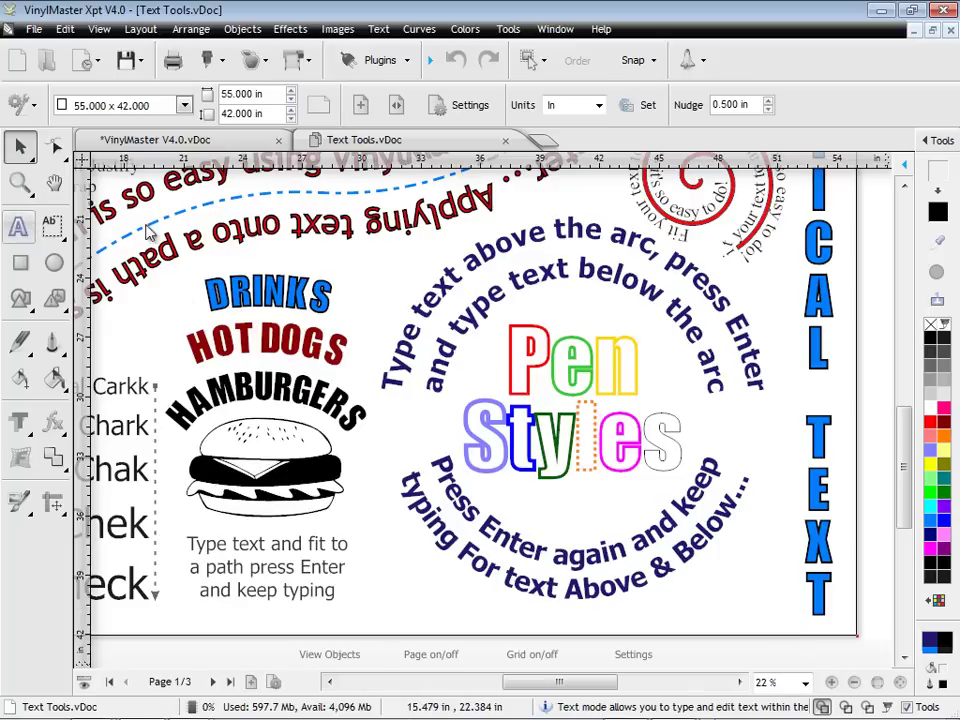
# Enlarge the Pen Styles arc text circle and swing the DRINKS path text around the burger
pyautogui.click(18, 227)
pyautogui.click(578, 281)
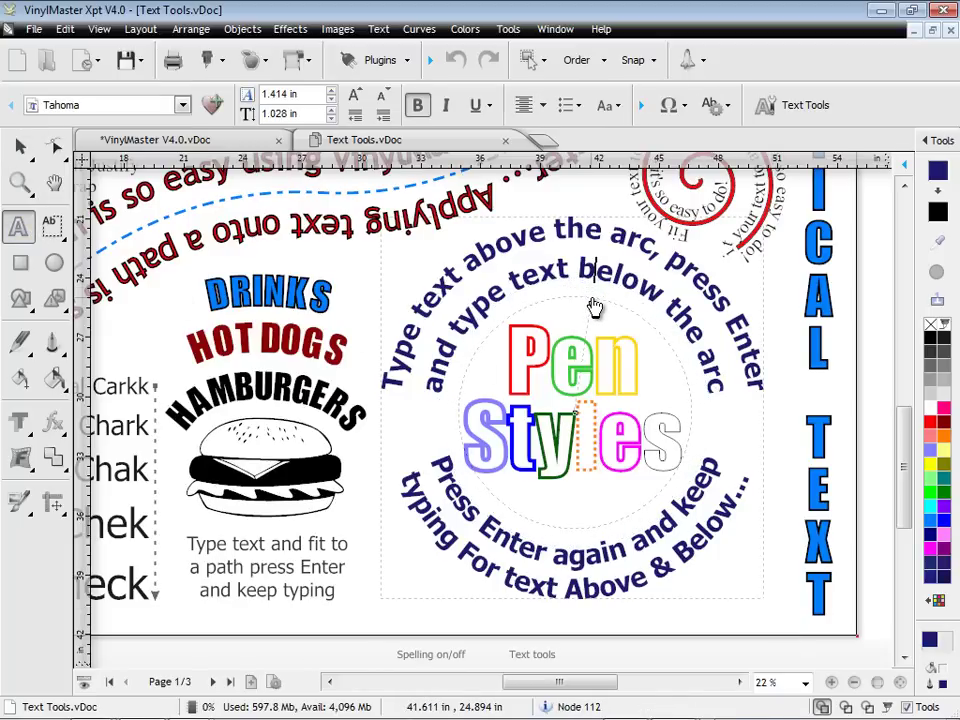
pyautogui.moveTo(594, 306); pyautogui.dragTo(335, 298)
pyautogui.click(266, 308)
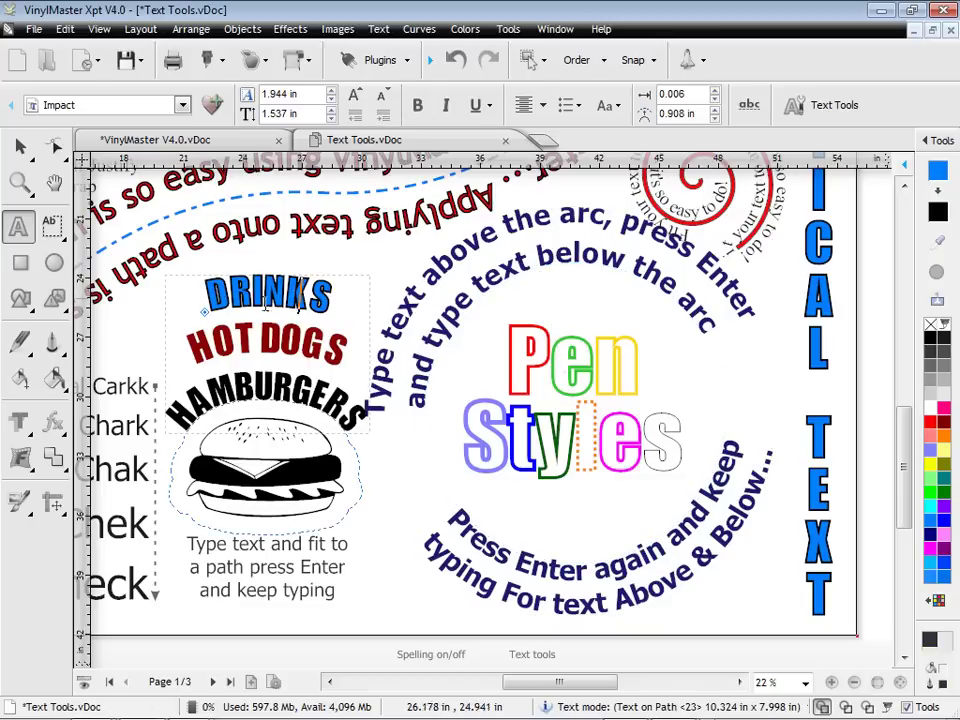
pyautogui.moveTo(204, 312)
pyautogui.mouseDown()
pyautogui.moveTo(390, 330)
pyautogui.moveTo(317, 536)
pyautogui.moveTo(203, 395)
pyautogui.moveTo(248, 330)
pyautogui.moveTo(218, 310)
pyautogui.mouseUp()
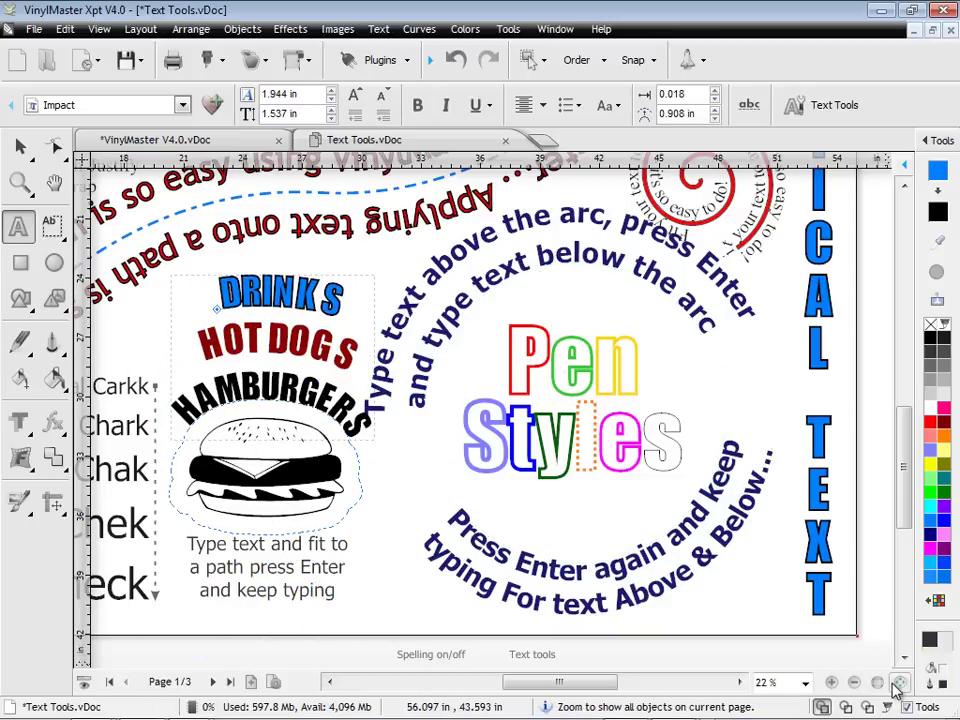
# Zoom out to the whole page and step through pages 2 and 3
pyautogui.click(897, 686)
pyautogui.click(20, 146)
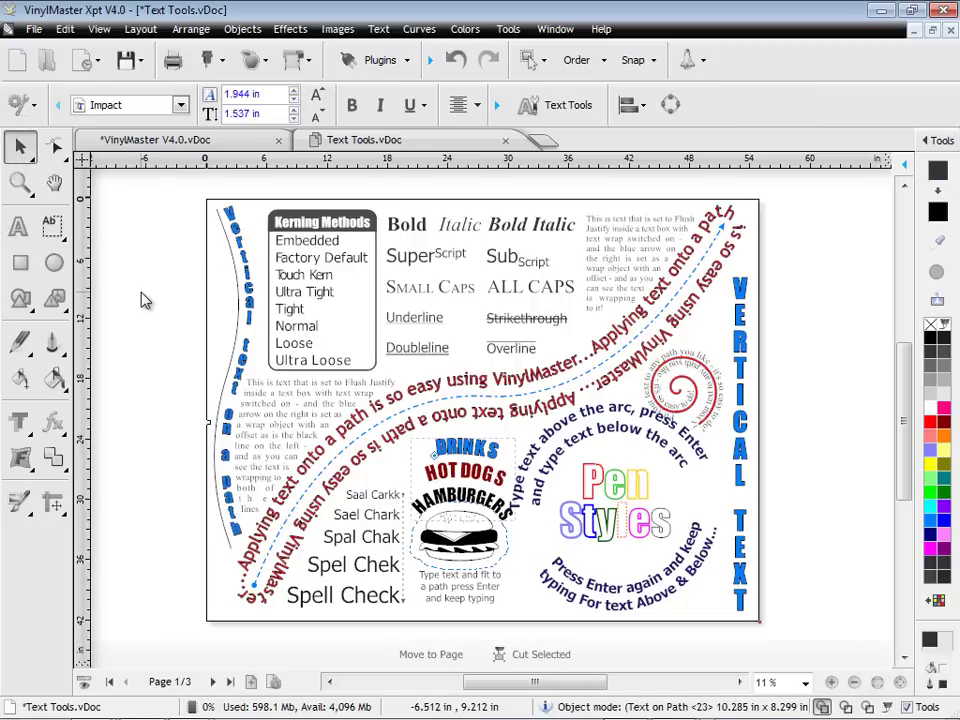
pyautogui.click(145, 300)
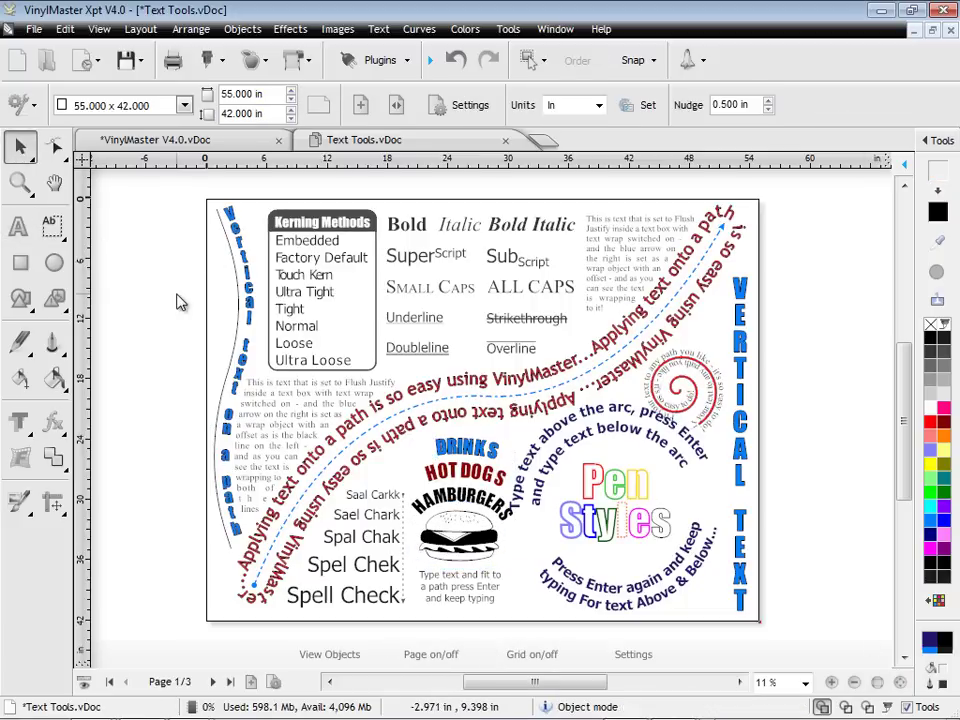
pyautogui.click(212, 681)
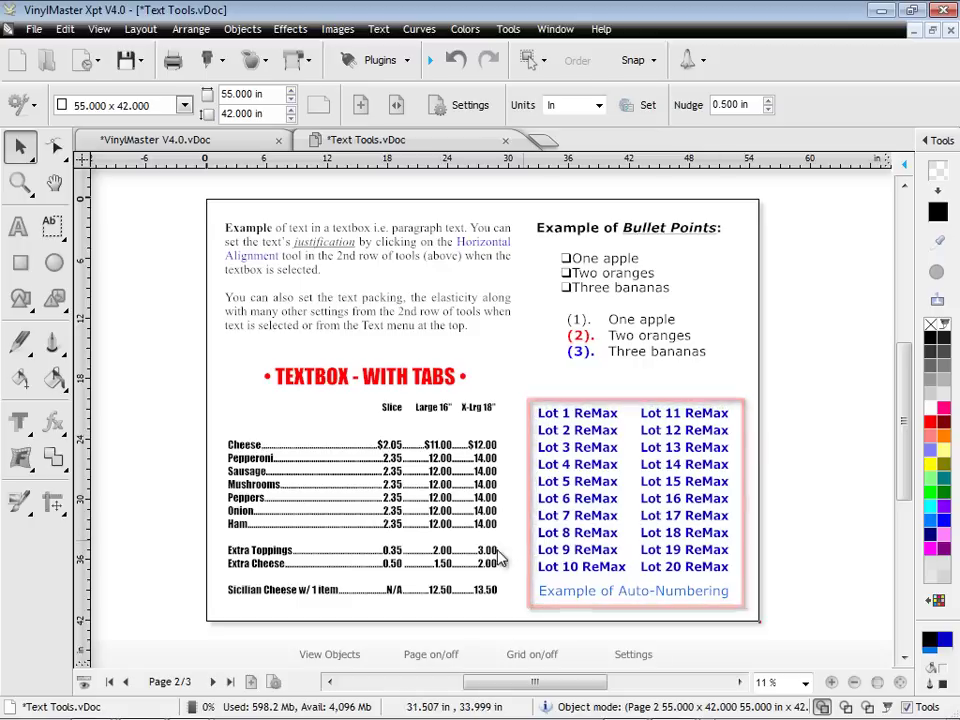
pyautogui.click(212, 681)
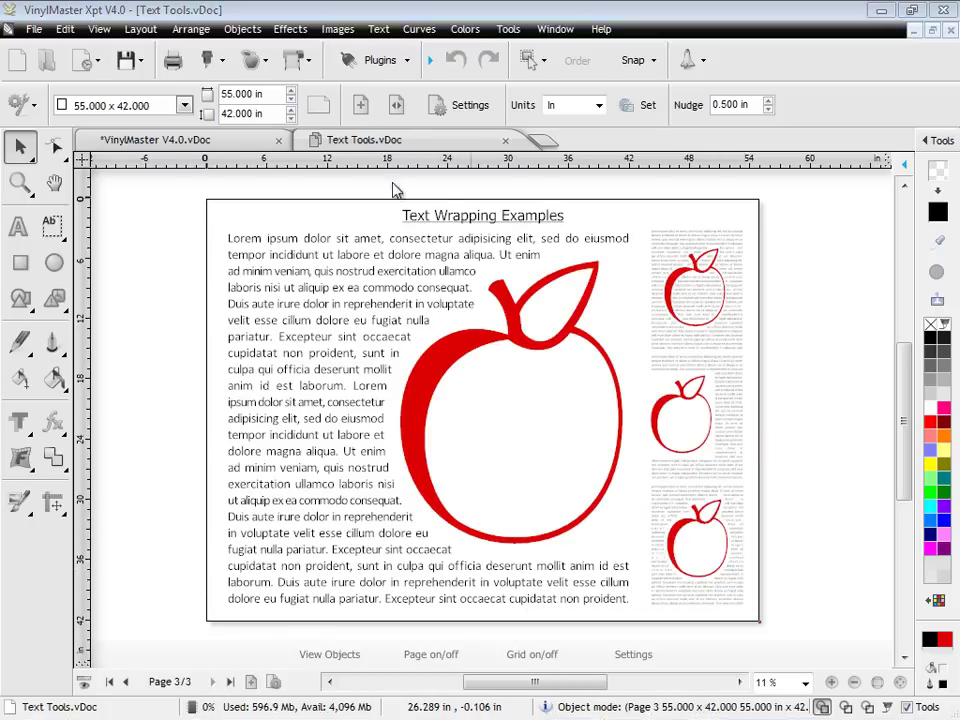
pyautogui.click(82, 62)
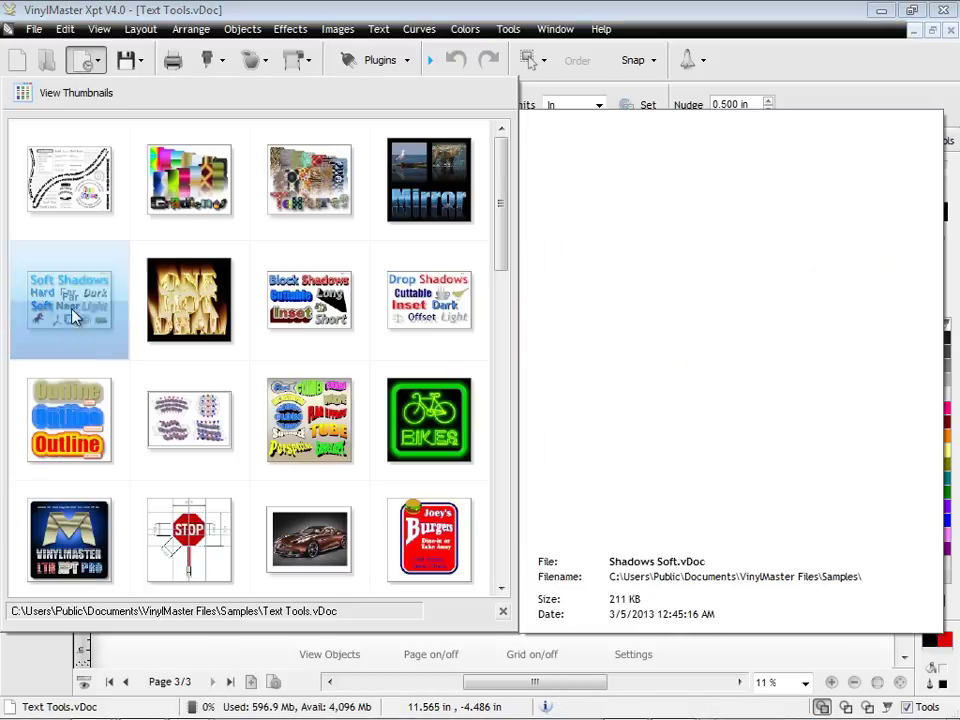
# Open the Layout Tools sample and toggle the stop sign's guides and dimensions off and on
pyautogui.click(189, 540)
pyautogui.click(764, 144)
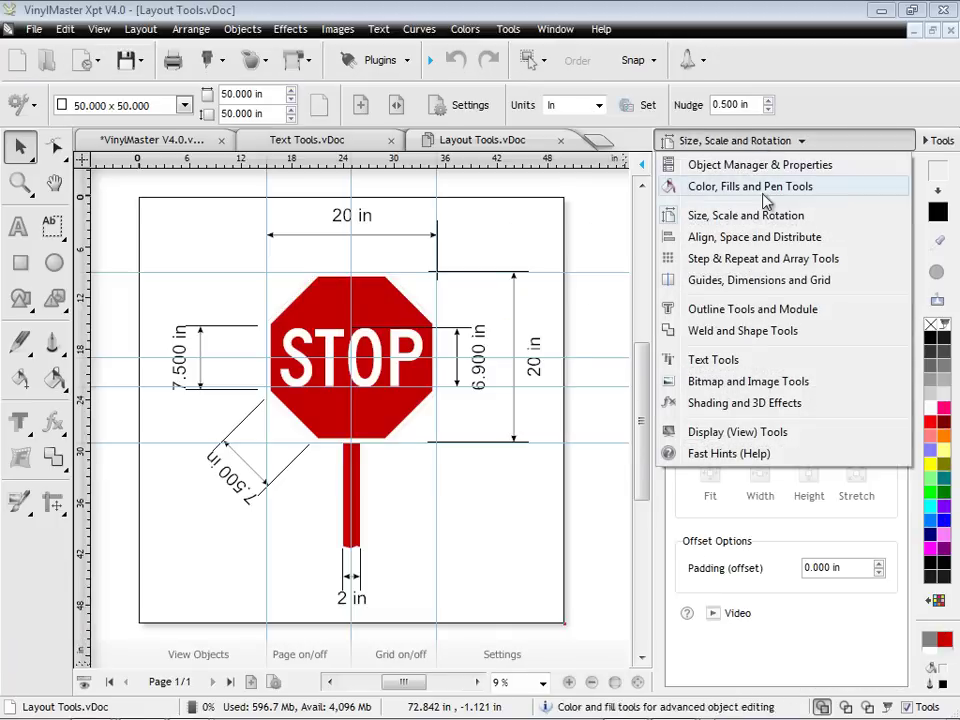
pyautogui.click(754, 280)
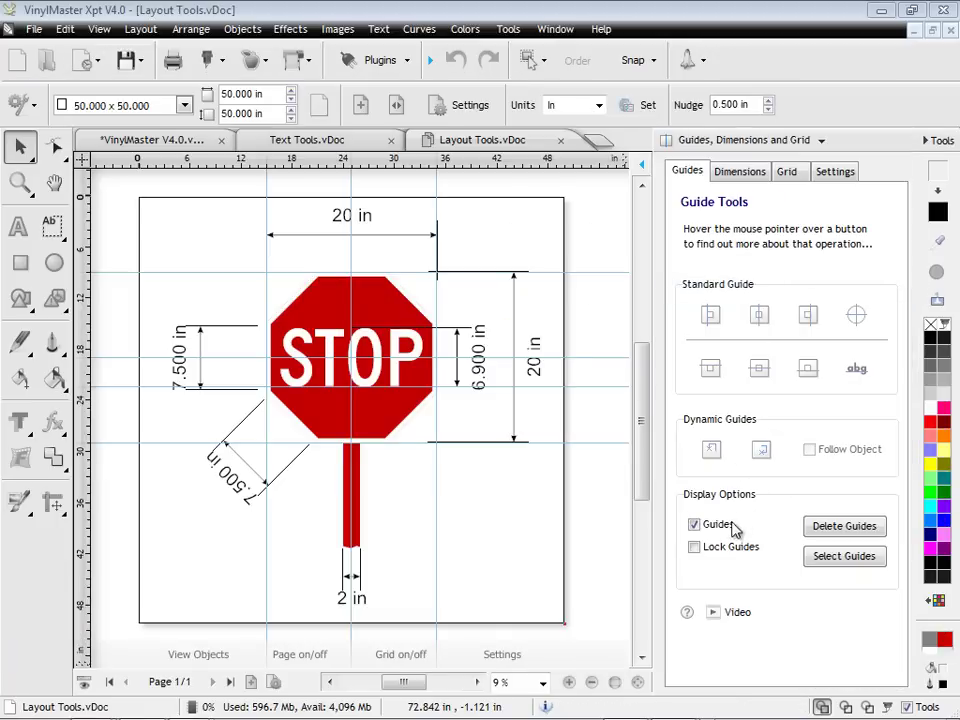
pyautogui.click(690, 525)
pyautogui.click(728, 529)
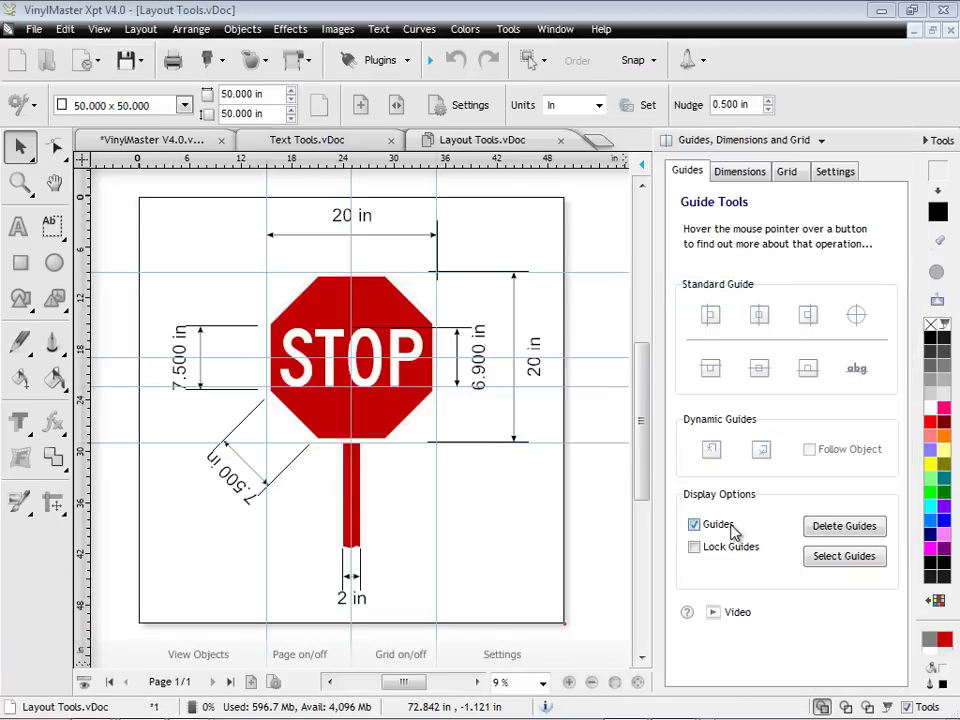
pyautogui.click(740, 171)
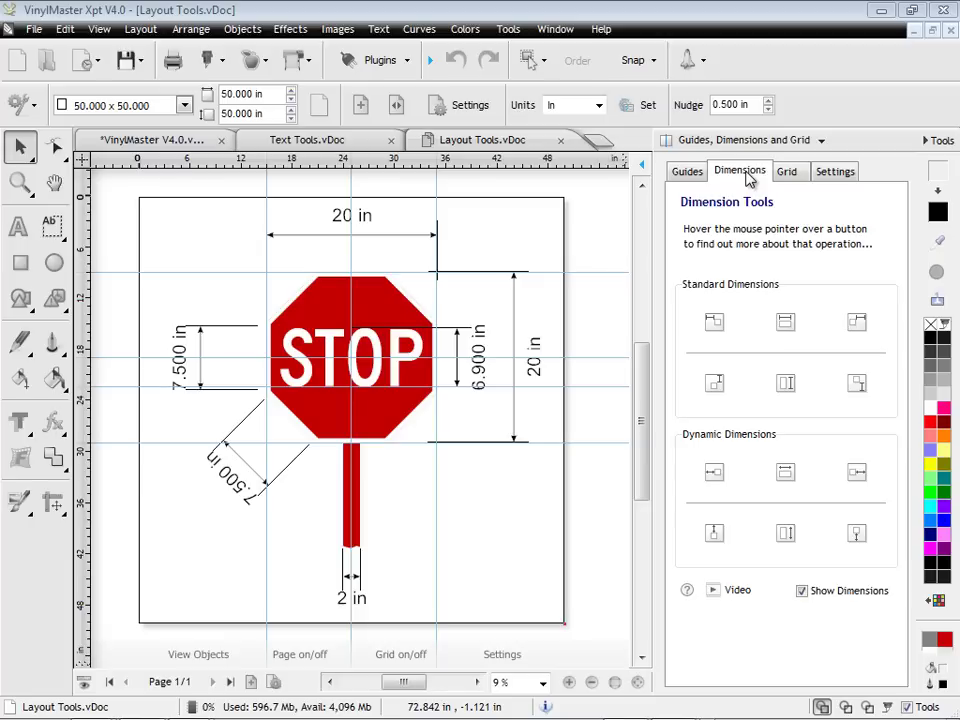
pyautogui.click(802, 591)
pyautogui.click(802, 591)
# Set 0.042 in line thickness, filled triangle end caps, blue guides and teal dimensions
pyautogui.click(846, 171)
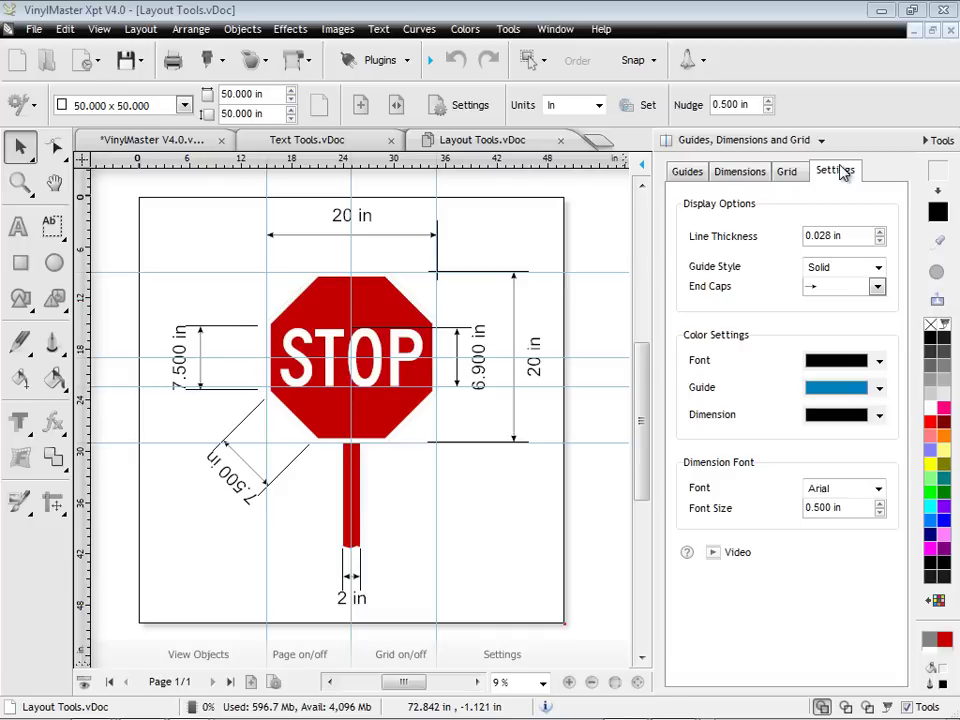
pyautogui.click(880, 232)
pyautogui.click(878, 287)
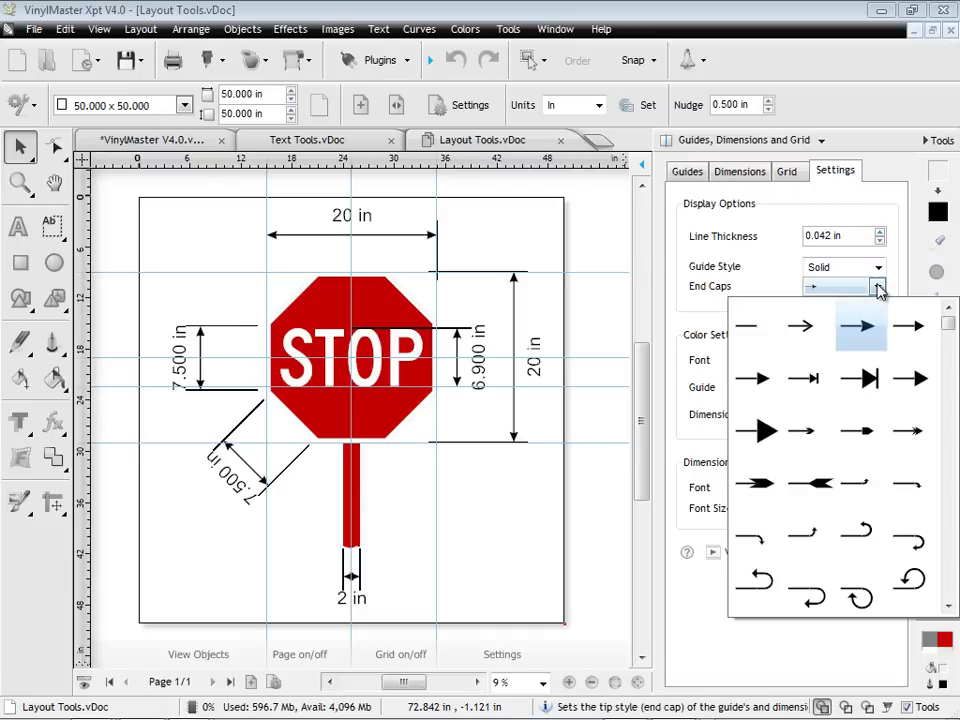
pyautogui.click(757, 430)
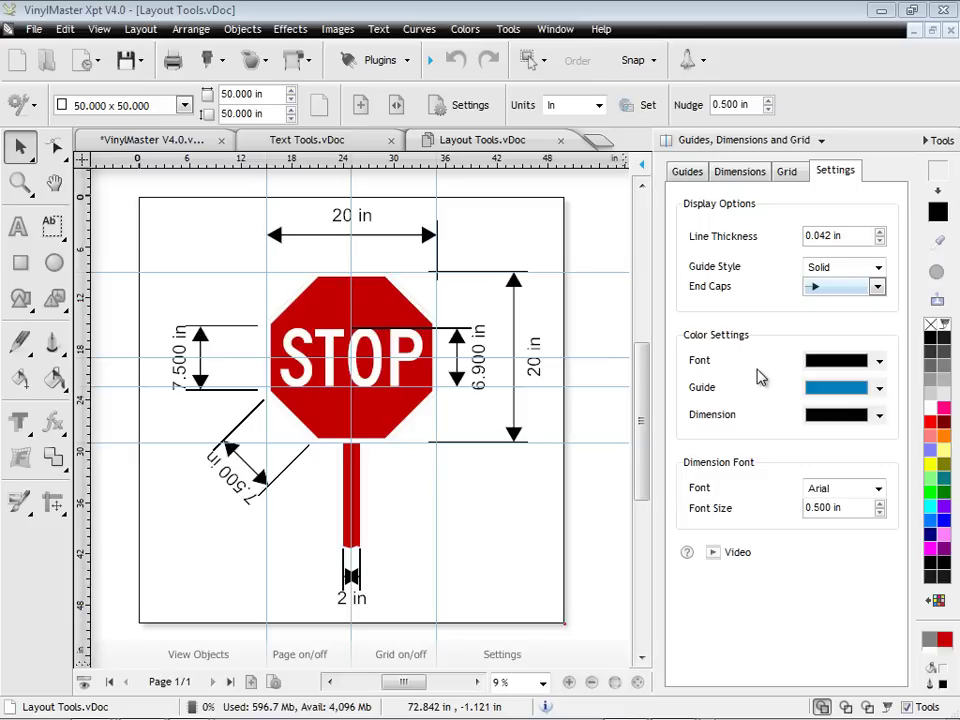
pyautogui.click(879, 389)
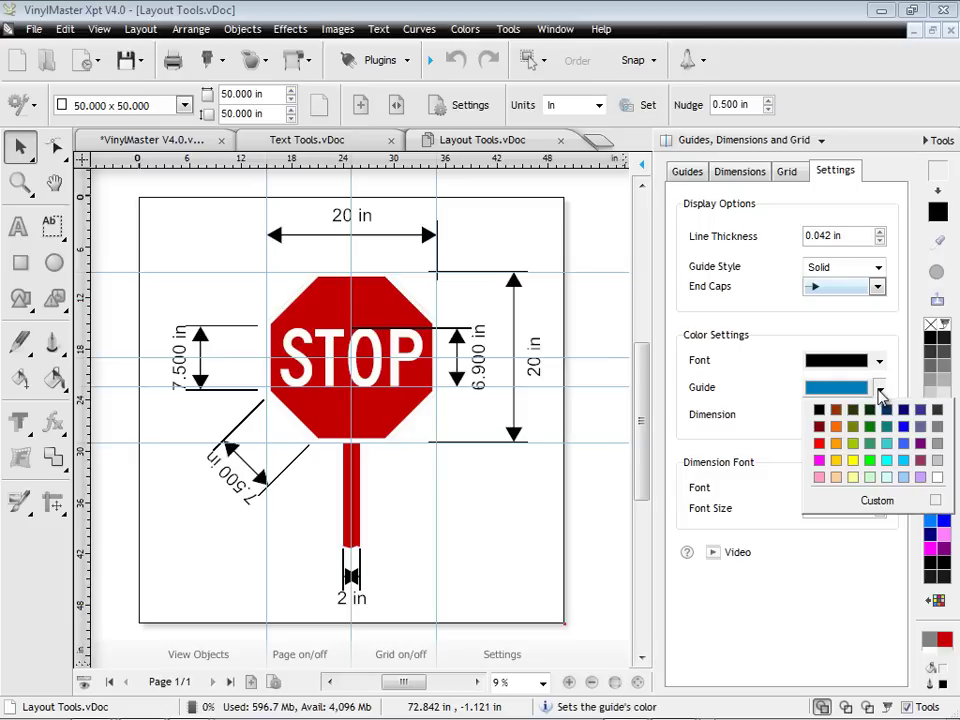
pyautogui.click(902, 443)
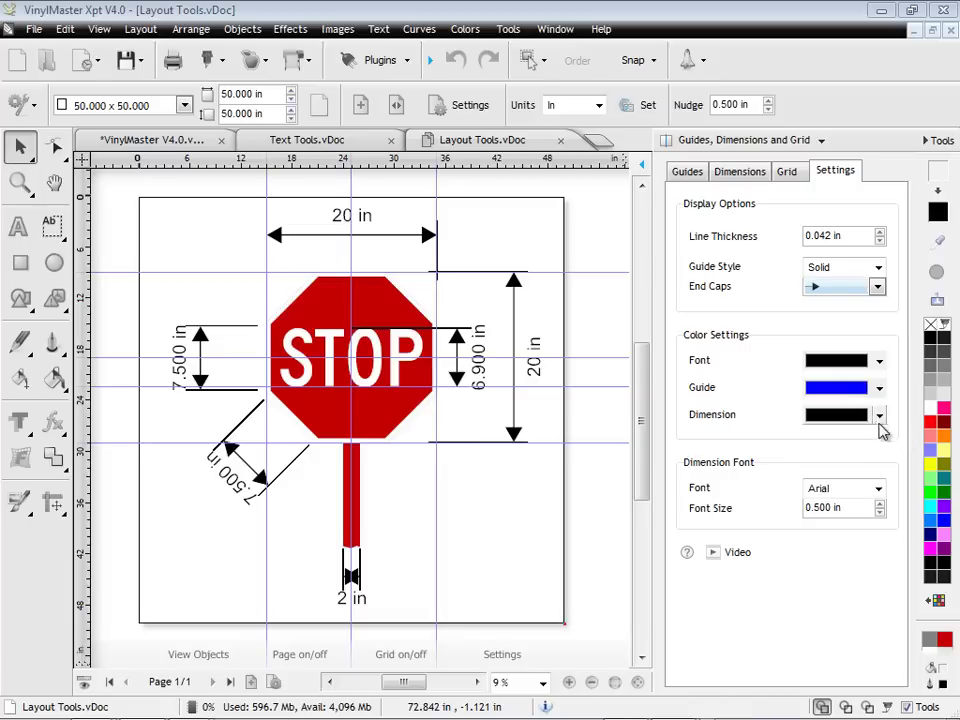
pyautogui.click(880, 418)
pyautogui.click(887, 471)
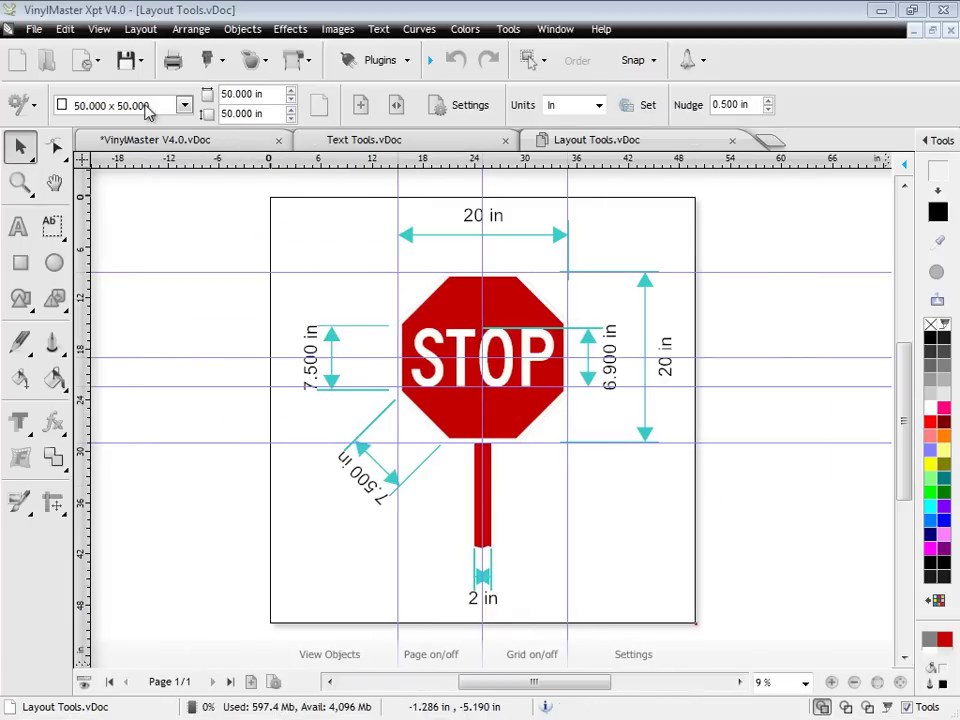
# Open z_am.vDoc from recent documents and select the car image
pyautogui.click(86, 60)
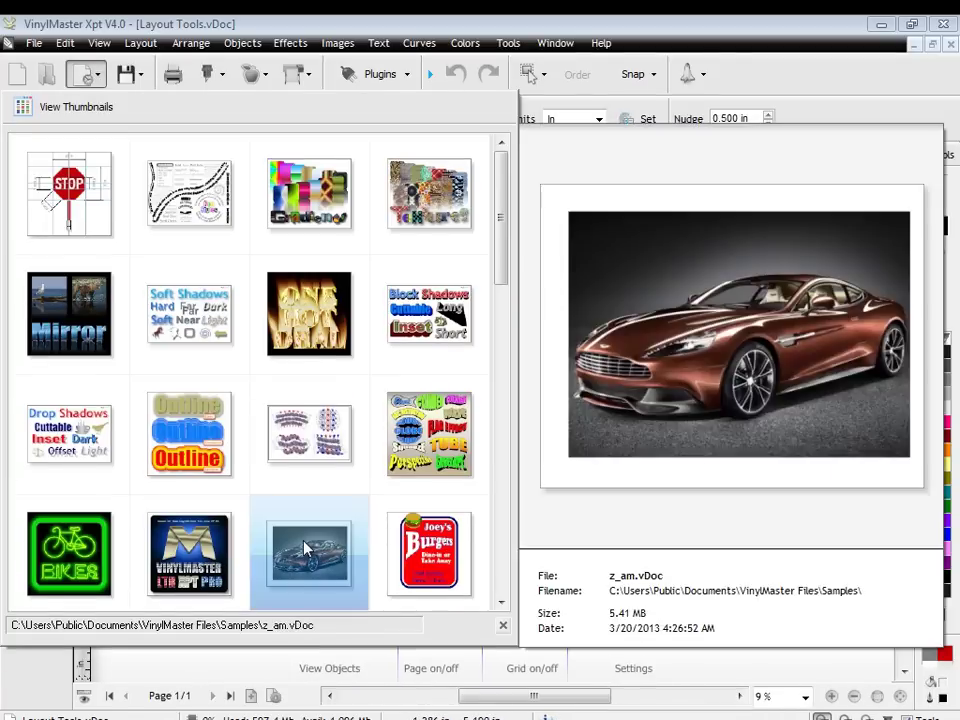
pyautogui.click(306, 548)
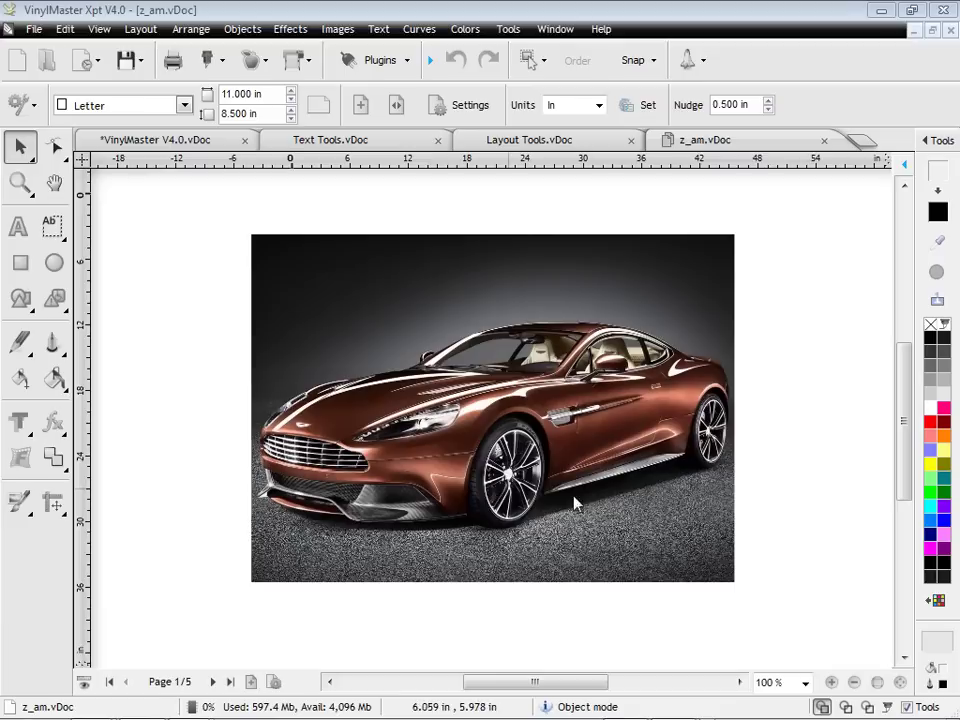
pyautogui.click(606, 379)
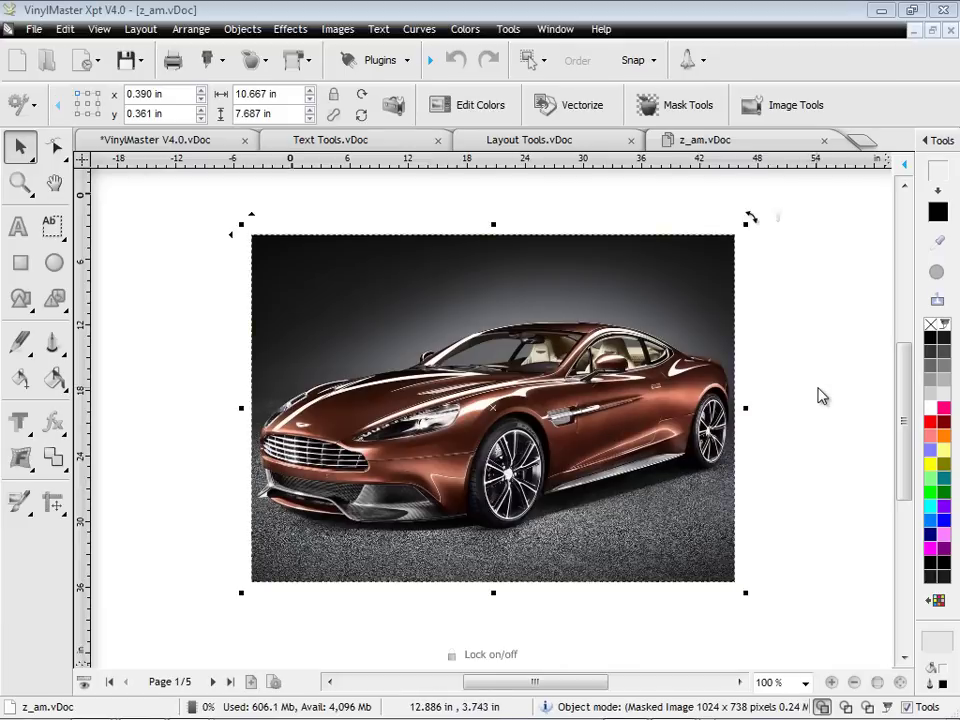
# Show the Bitmap and Image Tools Mask options and toggle Display Mask on and off
pyautogui.click(941, 142)
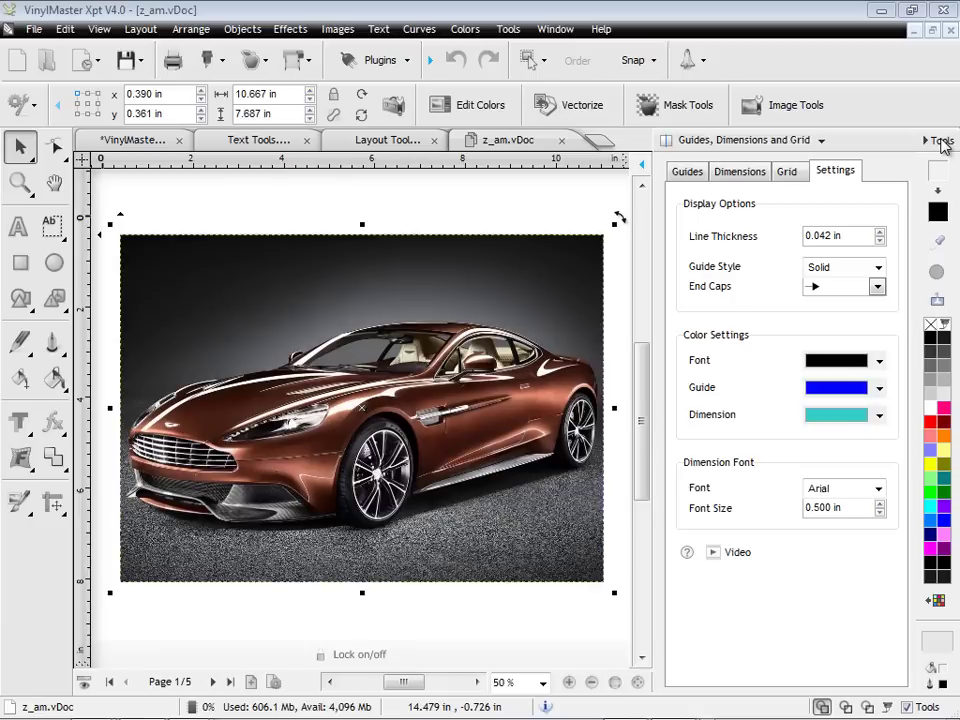
pyautogui.click(760, 143)
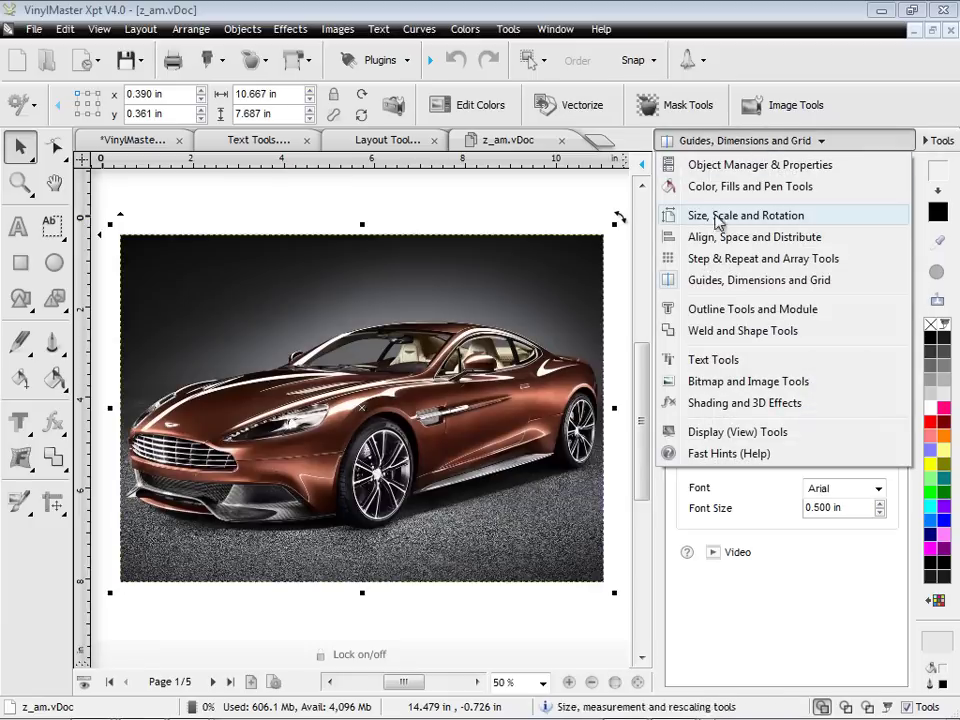
pyautogui.click(727, 384)
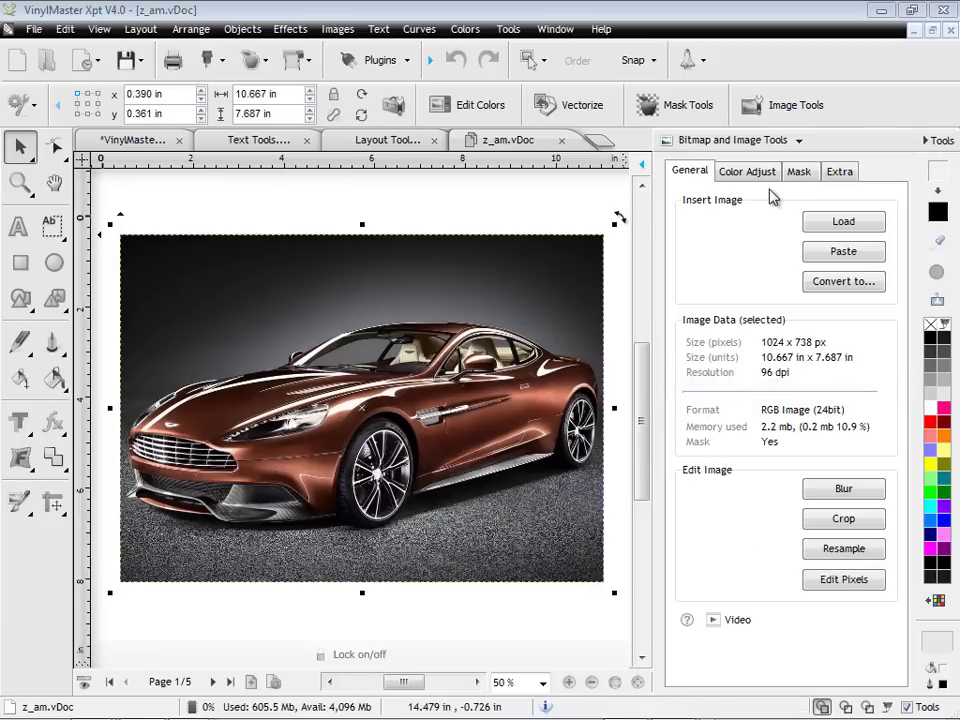
pyautogui.click(795, 173)
pyautogui.click(809, 223)
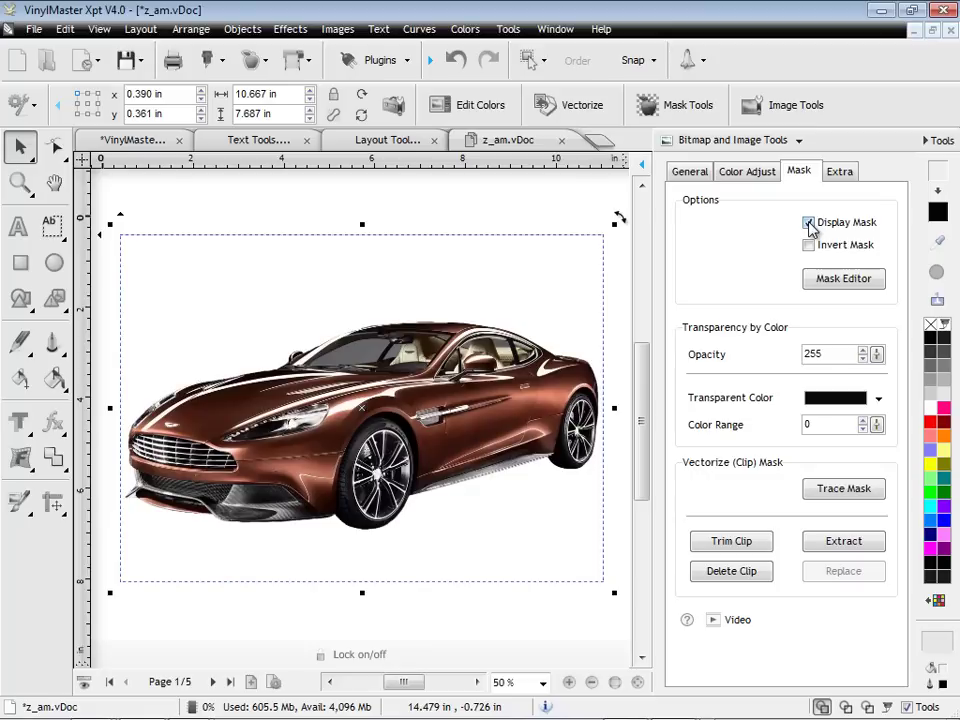
pyautogui.click(809, 223)
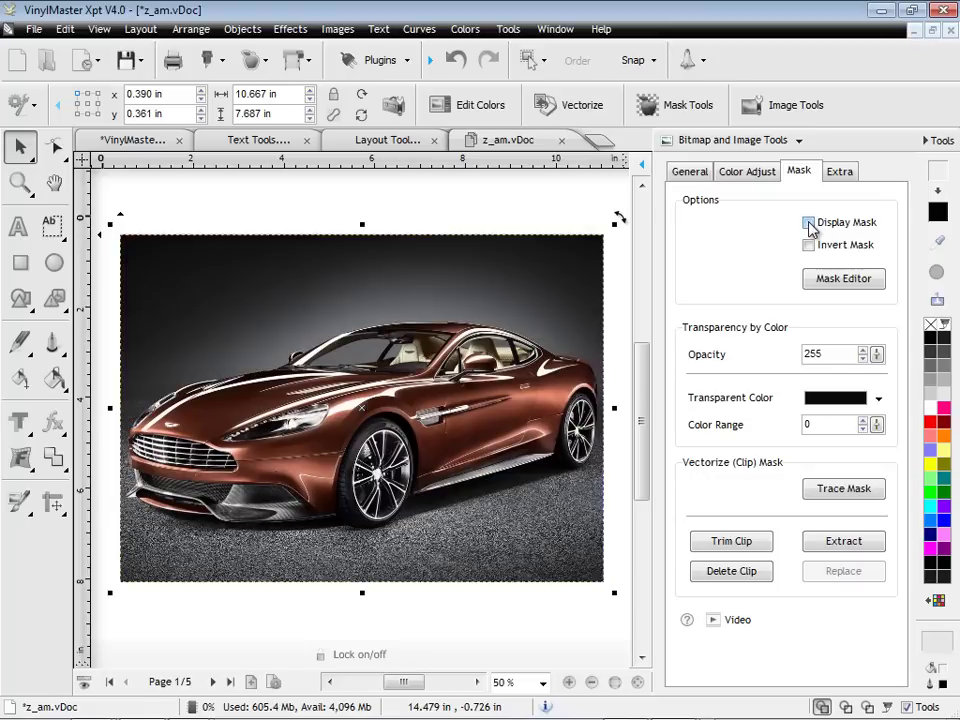
# In the Mask Editor, magic-wand away the dark background arc above the car
pyautogui.click(668, 106)
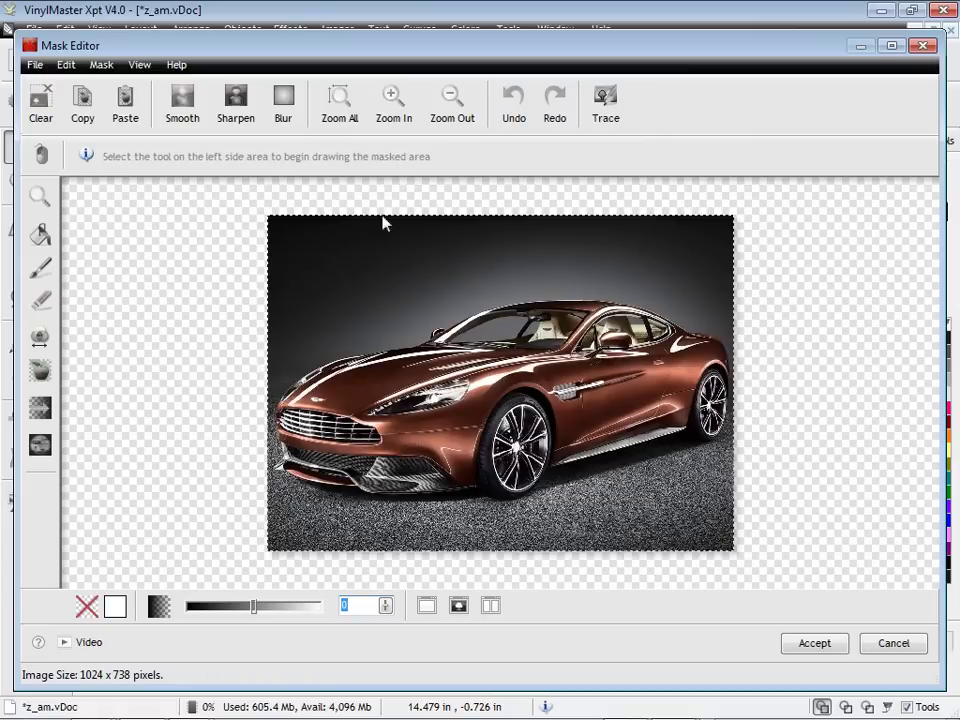
pyautogui.click(40, 233)
pyautogui.click(364, 236)
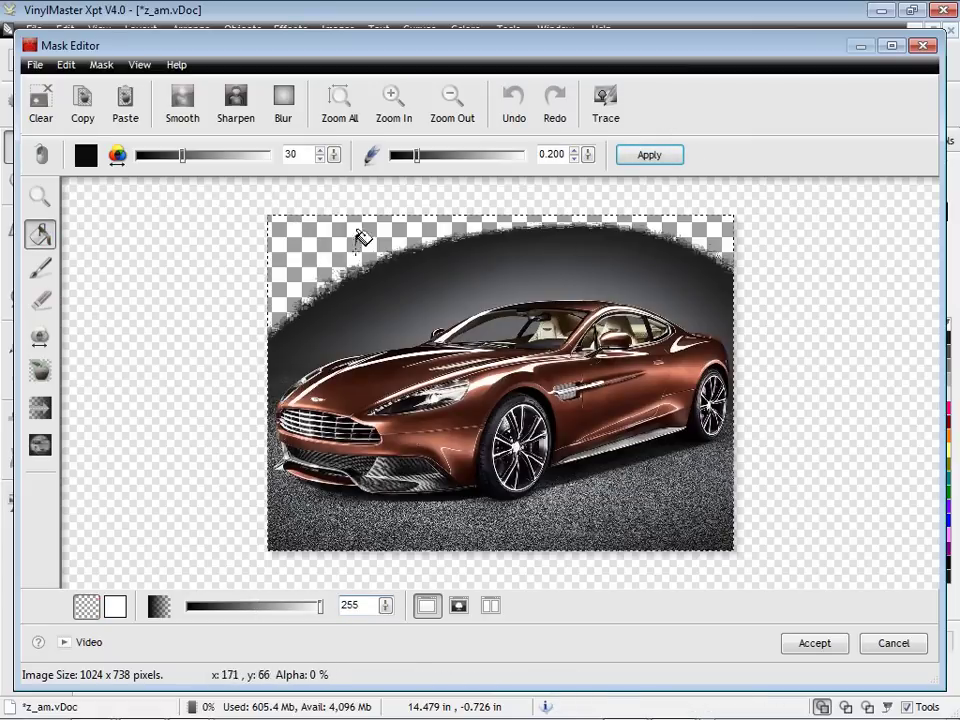
pyautogui.click(416, 254)
pyautogui.click(428, 268)
pyautogui.click(471, 295)
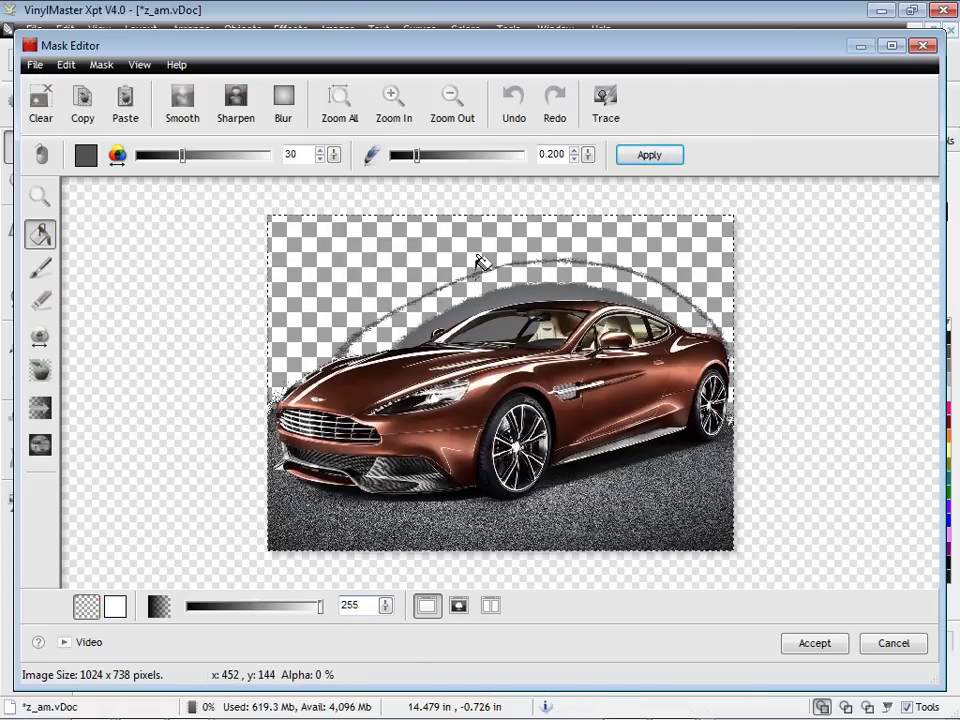
pyautogui.click(487, 266)
pyautogui.click(500, 275)
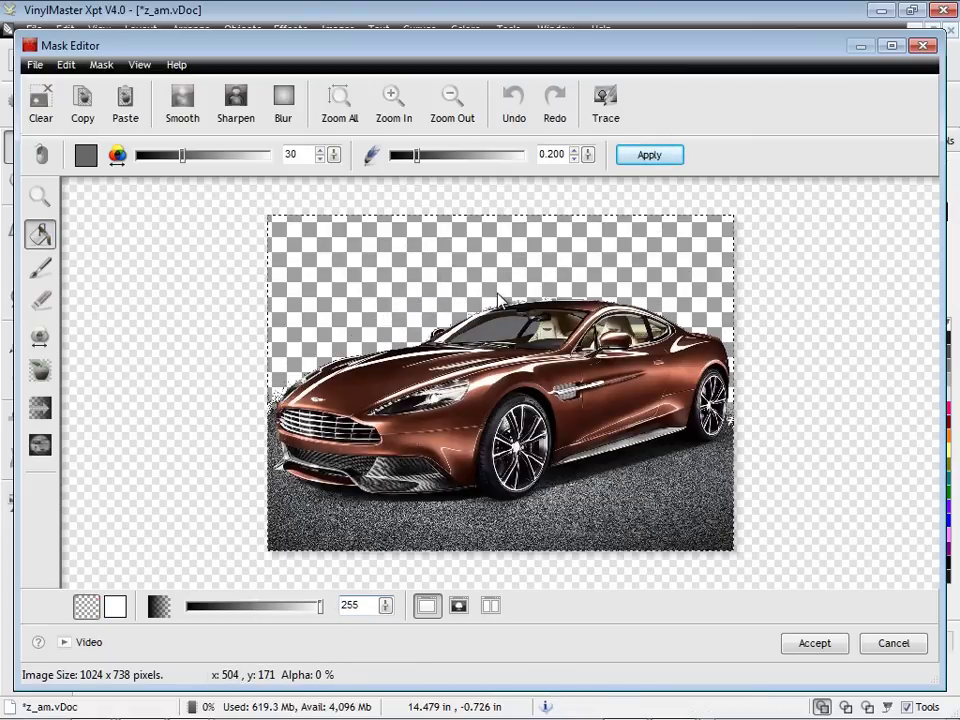
# Display the mask on the car image, preview Invert Mask, then turn inversion off
pyautogui.click(40, 267)
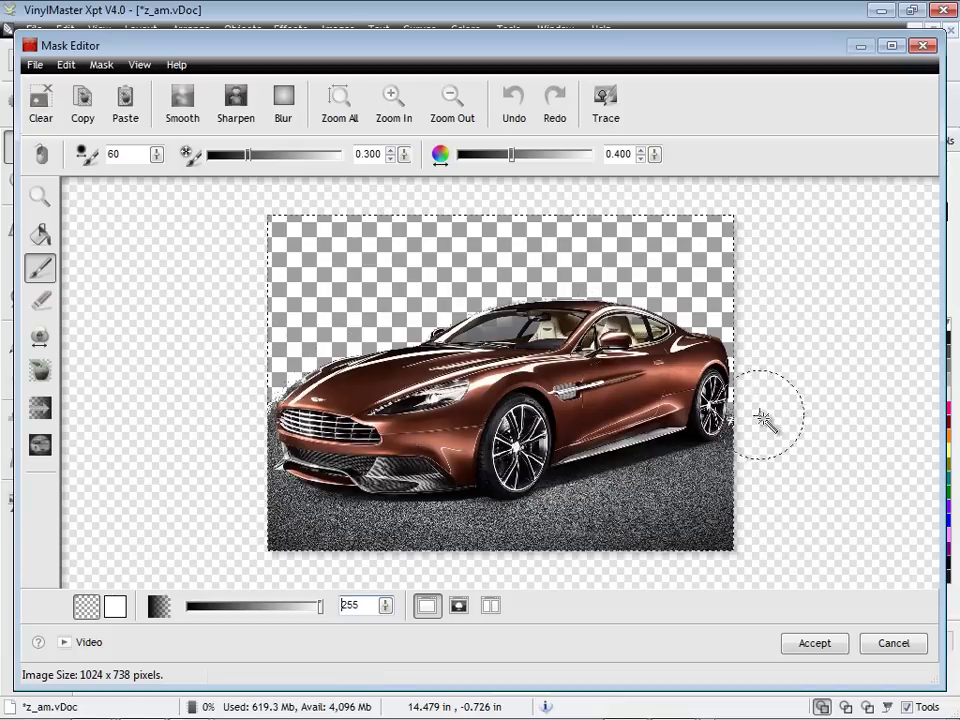
pyautogui.click(893, 644)
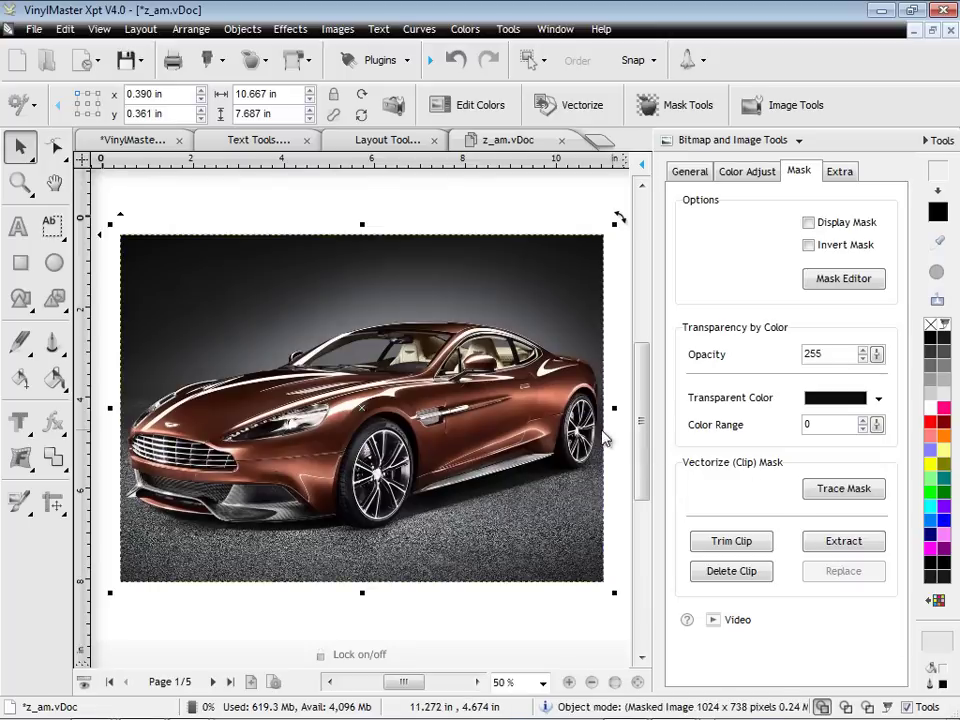
pyautogui.click(848, 224)
pyautogui.click(809, 245)
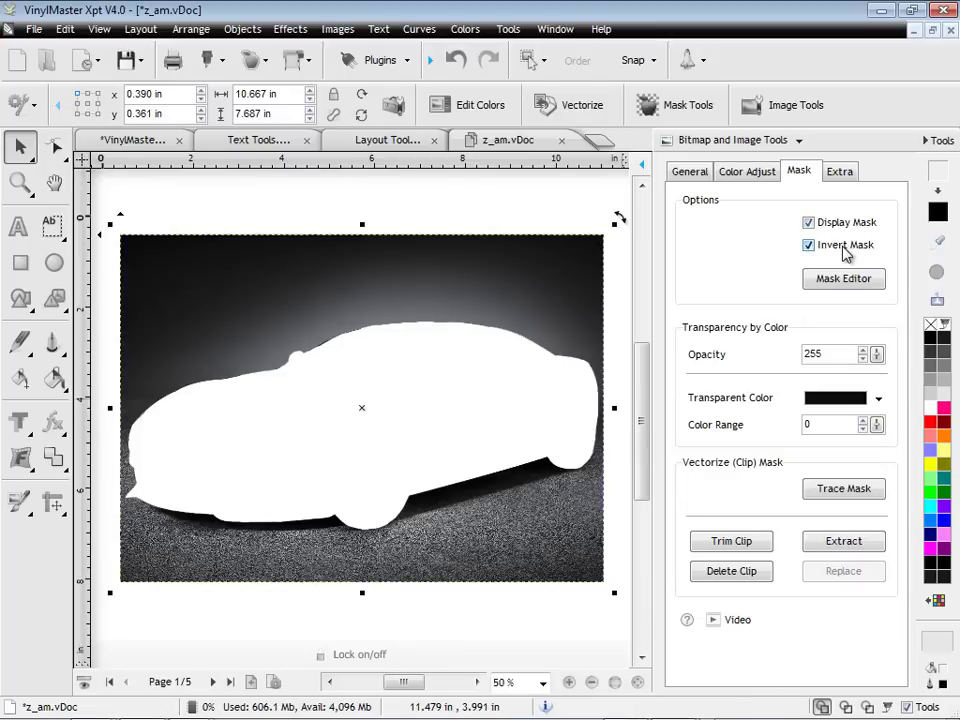
pyautogui.click(843, 246)
pyautogui.click(581, 208)
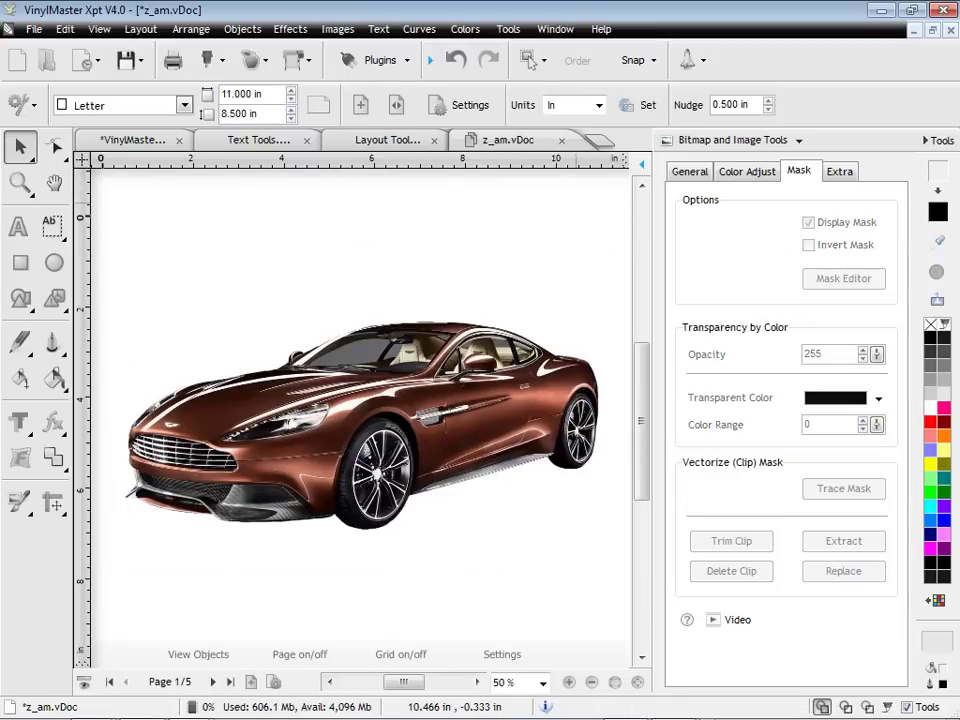
# On page 2, start a vignette mask on the eagle photo with 0.350 softness
pyautogui.click(212, 681)
pyautogui.click(365, 512)
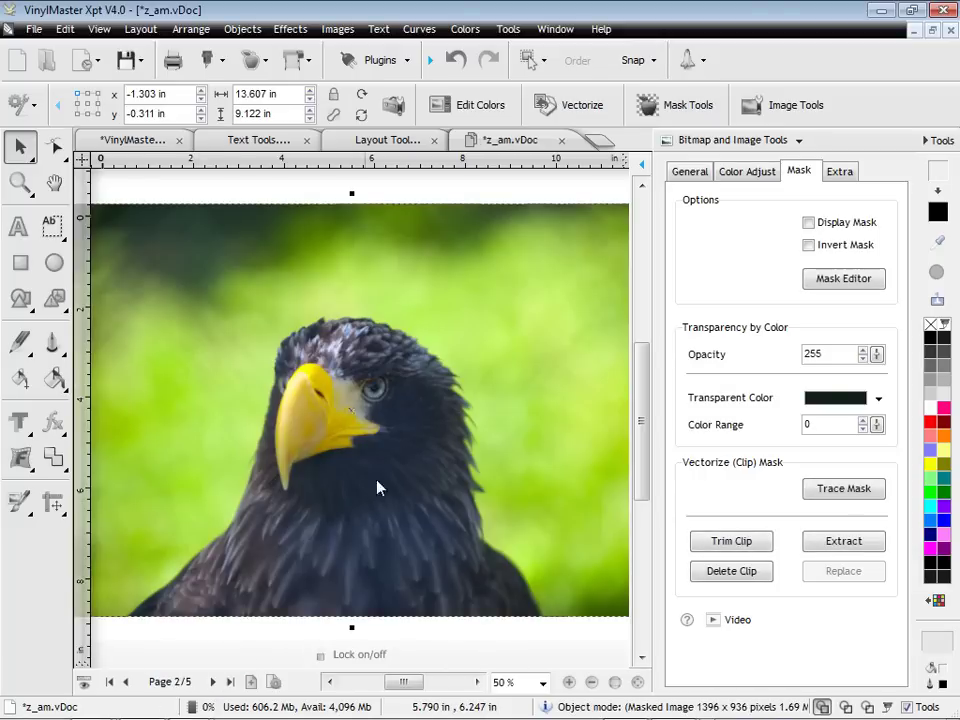
pyautogui.click(676, 112)
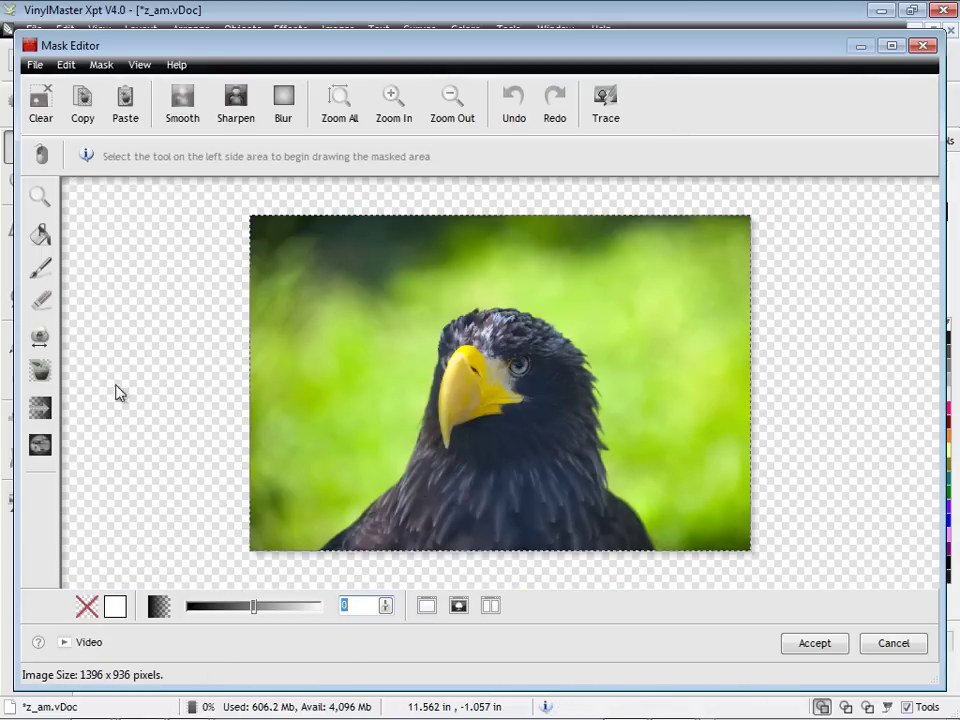
pyautogui.click(40, 444)
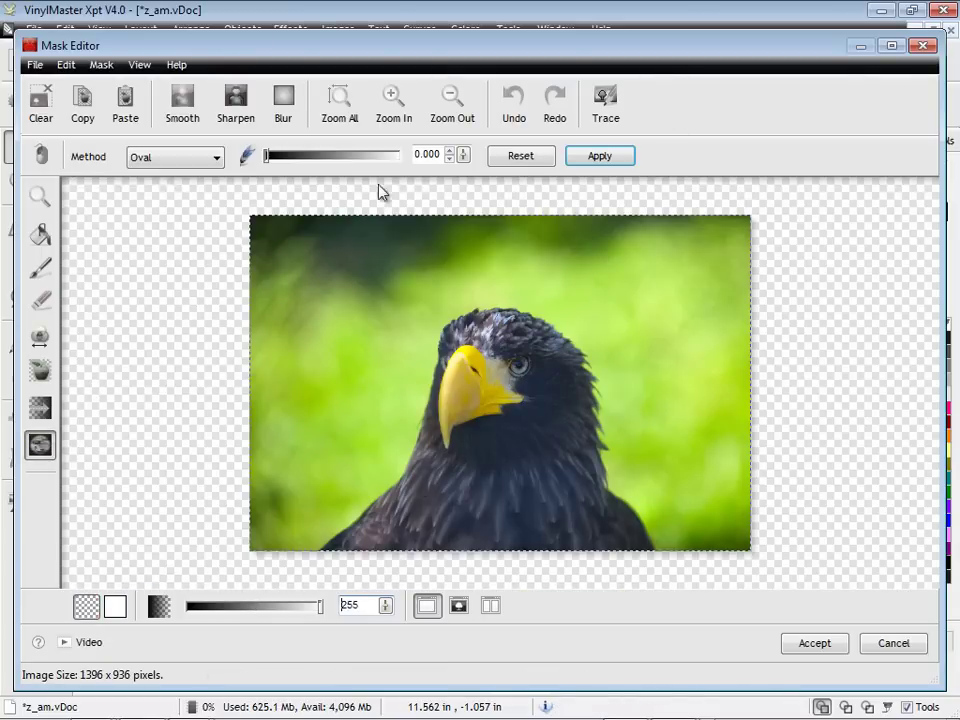
pyautogui.click(451, 151)
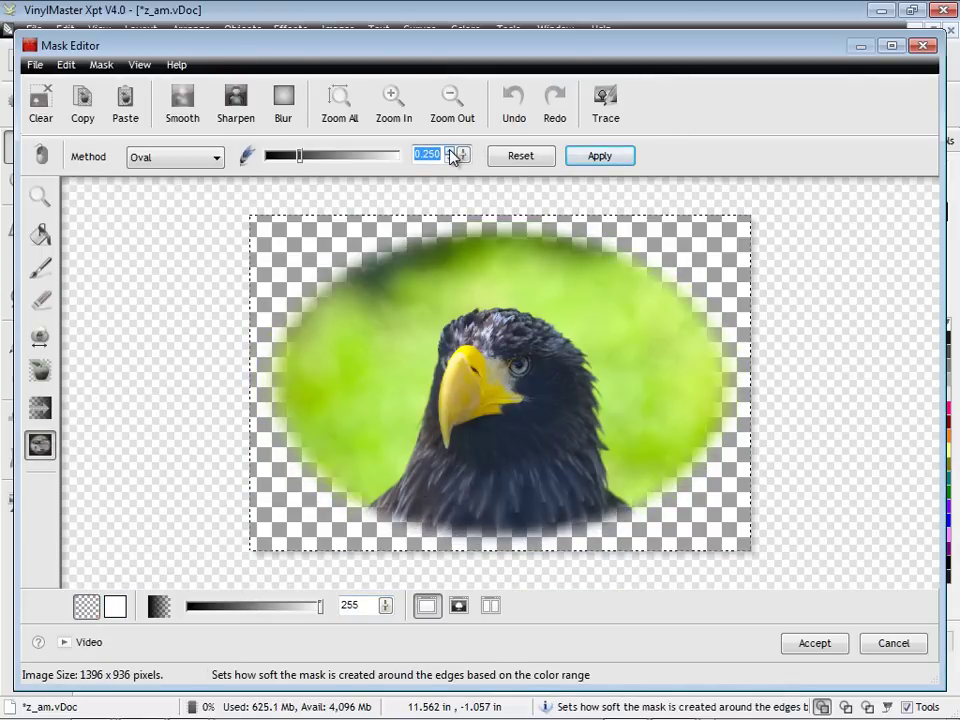
# Set the vignette method to Square, apply the mask and deselect the eagle
pyautogui.click(208, 160)
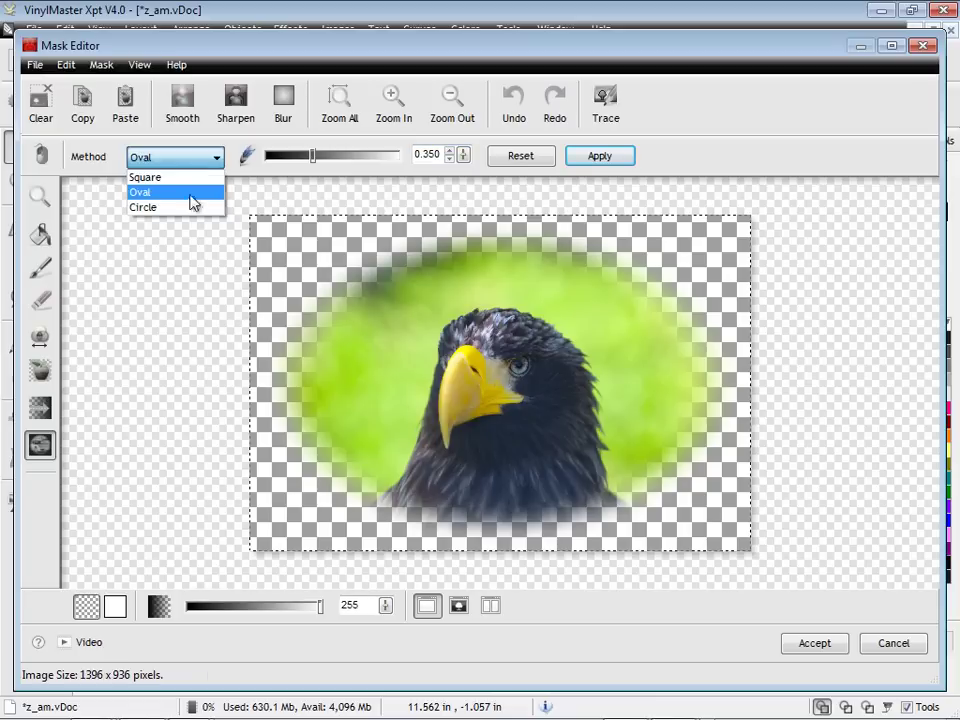
pyautogui.click(190, 207)
pyautogui.click(189, 160)
pyautogui.click(184, 177)
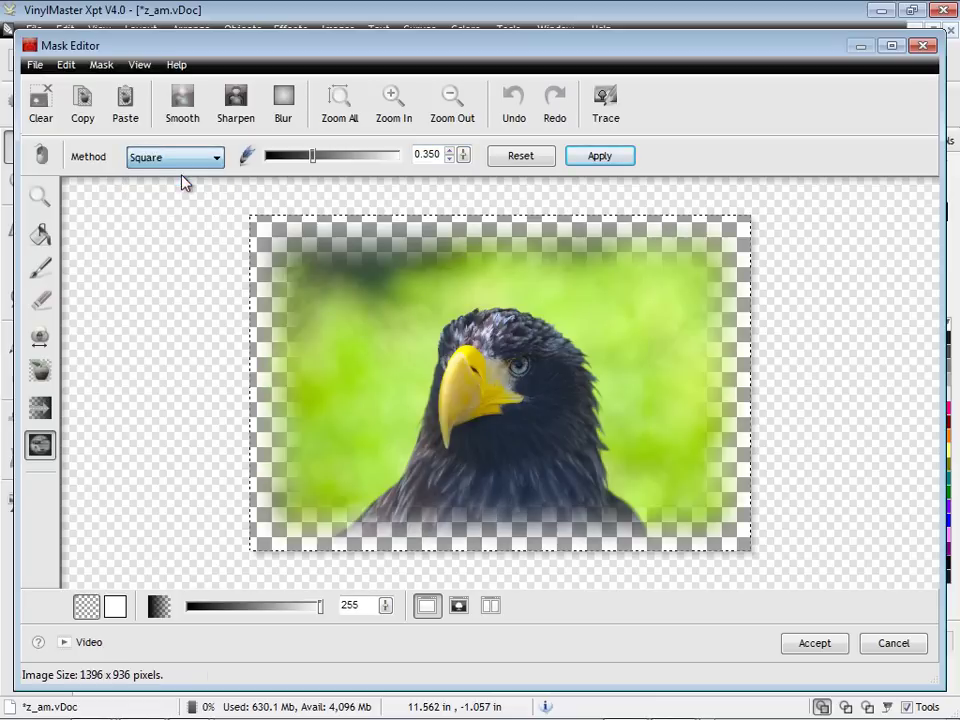
pyautogui.click(818, 641)
pyautogui.scroll(-2, 503, 428)
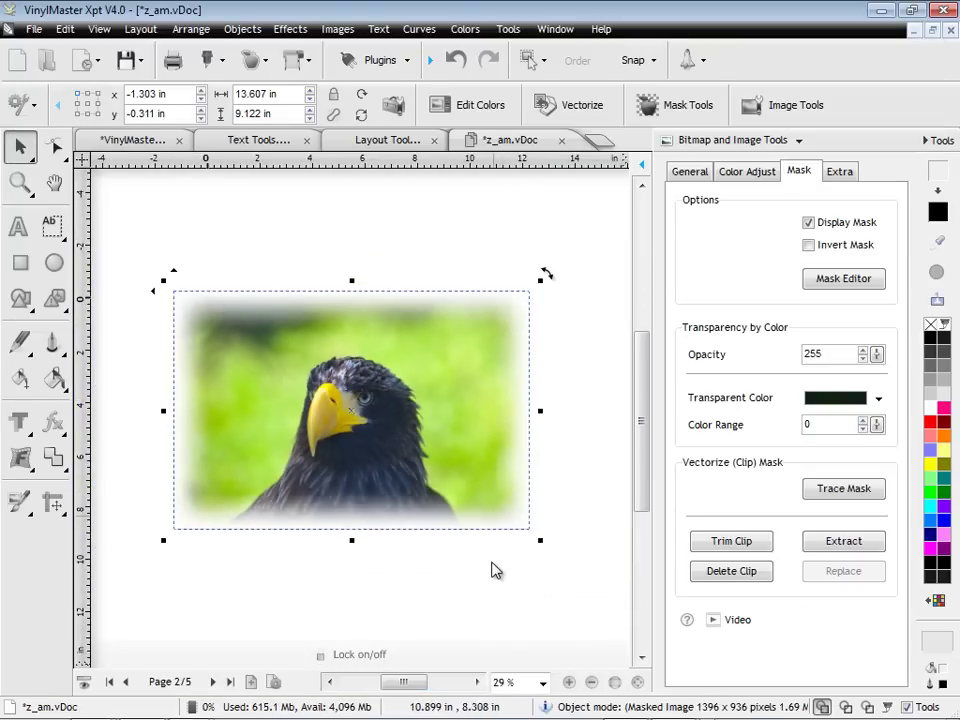
pyautogui.click(489, 583)
# On page 3, apply a linear gradient mask fading the eagle photo's bottom edge upward
pyautogui.click(222, 681)
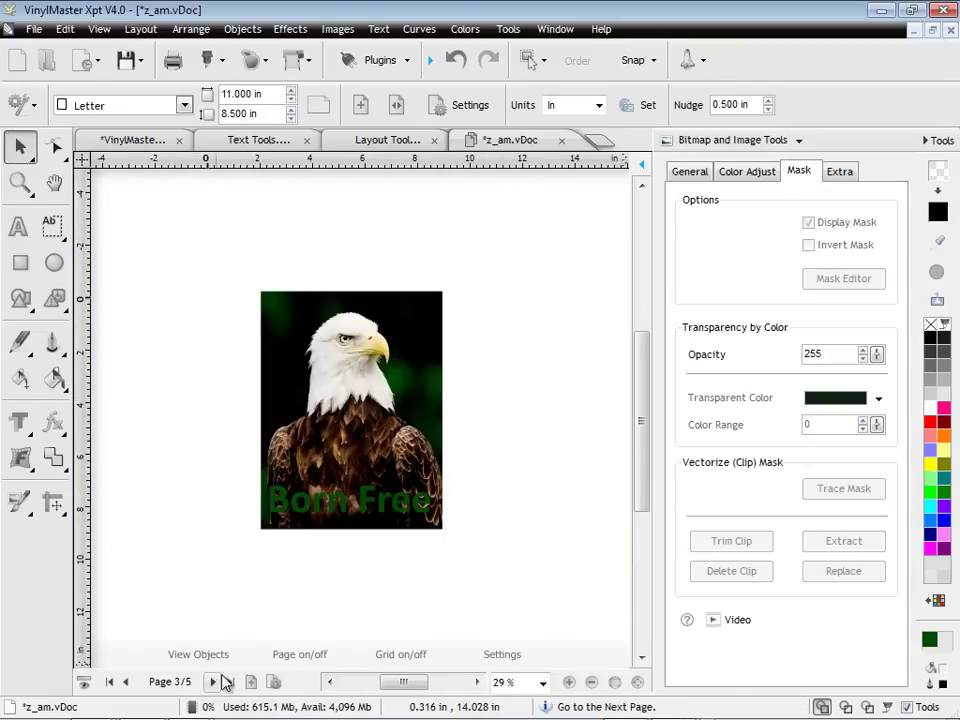
pyautogui.click(435, 407)
pyautogui.scroll(1, 489, 424)
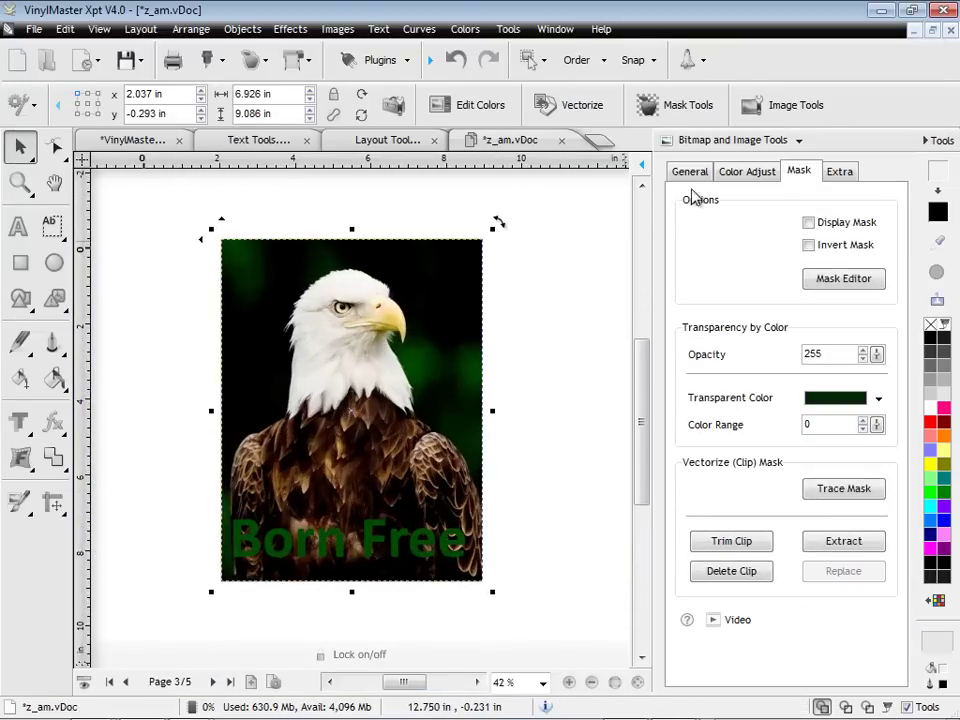
pyautogui.click(703, 101)
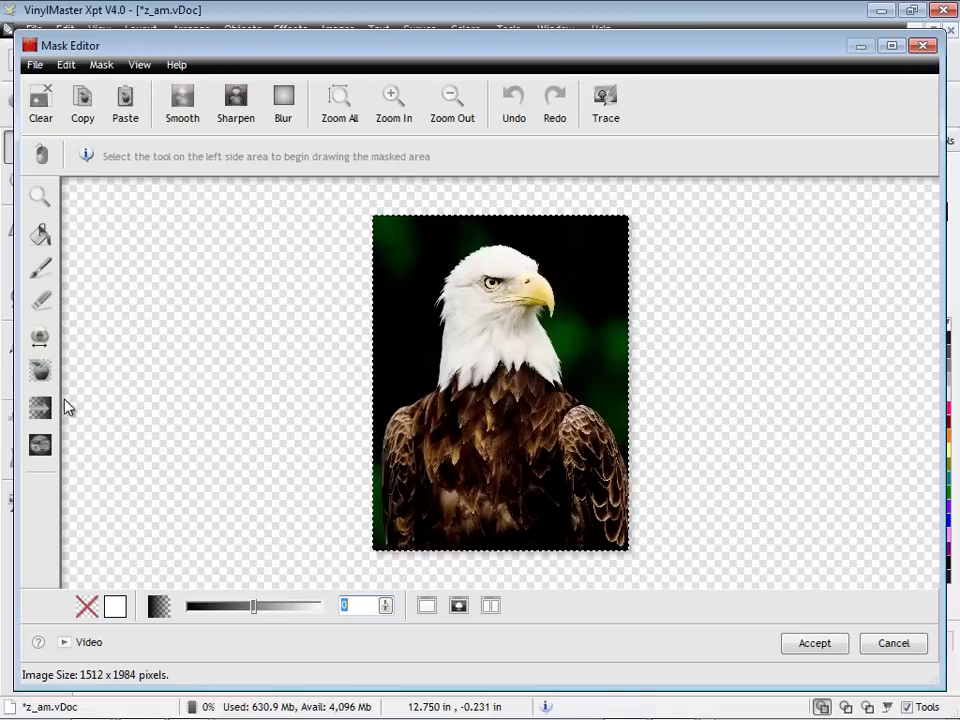
pyautogui.click(40, 407)
pyautogui.moveTo(503, 545); pyautogui.dragTo(502, 440)
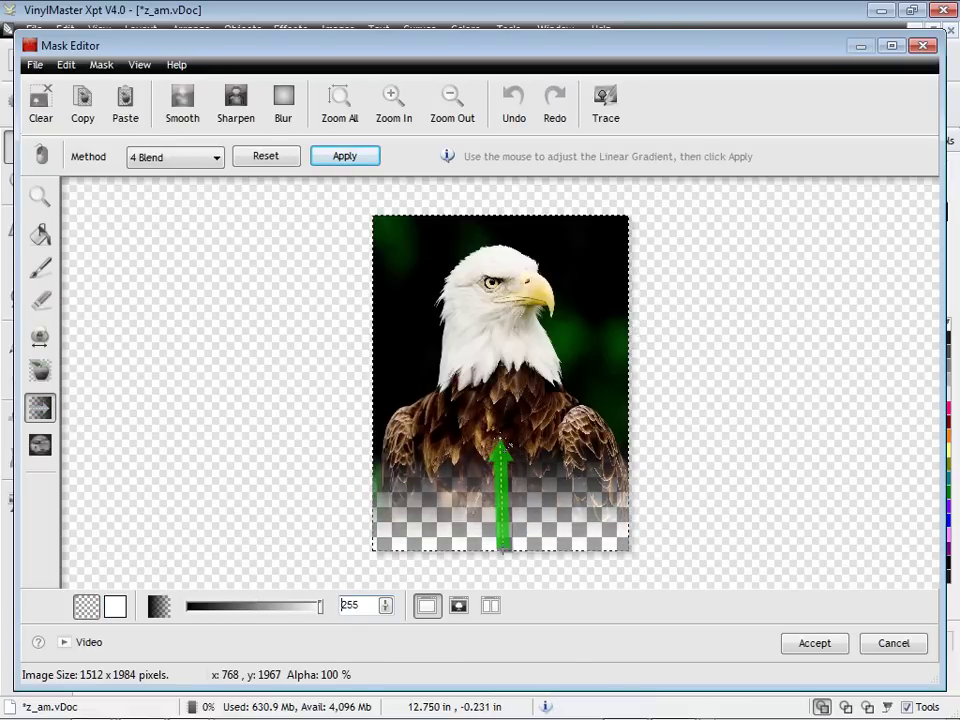
pyautogui.click(814, 643)
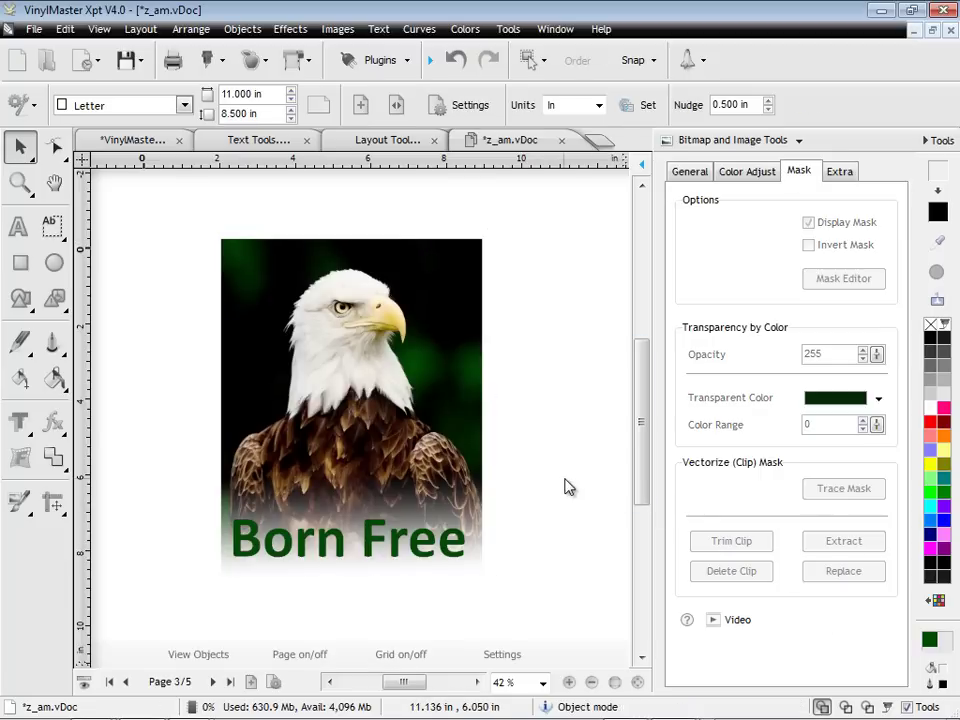
# Vectorize the page 4 Imperial Coffee logo with 4 colours plus sampled black lettering, then accept
pyautogui.click(212, 681)
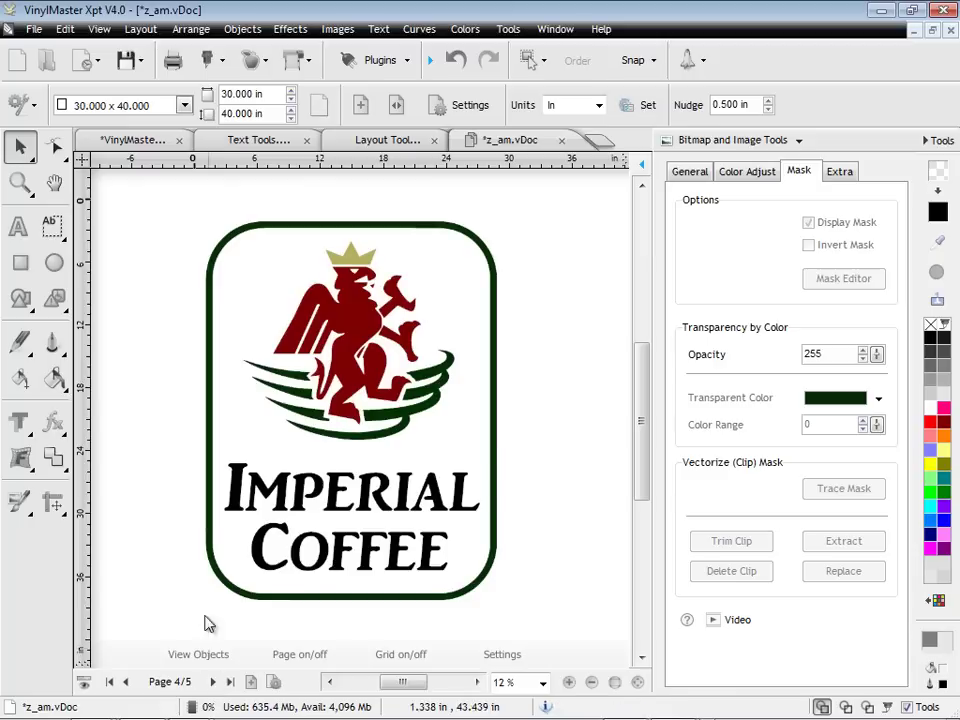
pyautogui.click(283, 493)
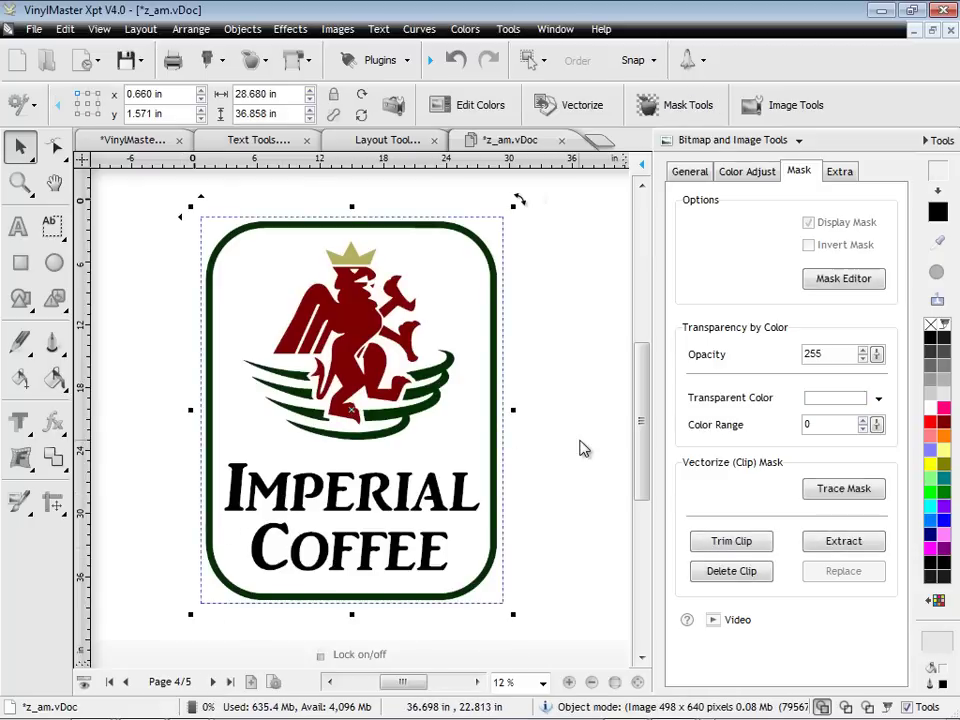
pyautogui.click(549, 104)
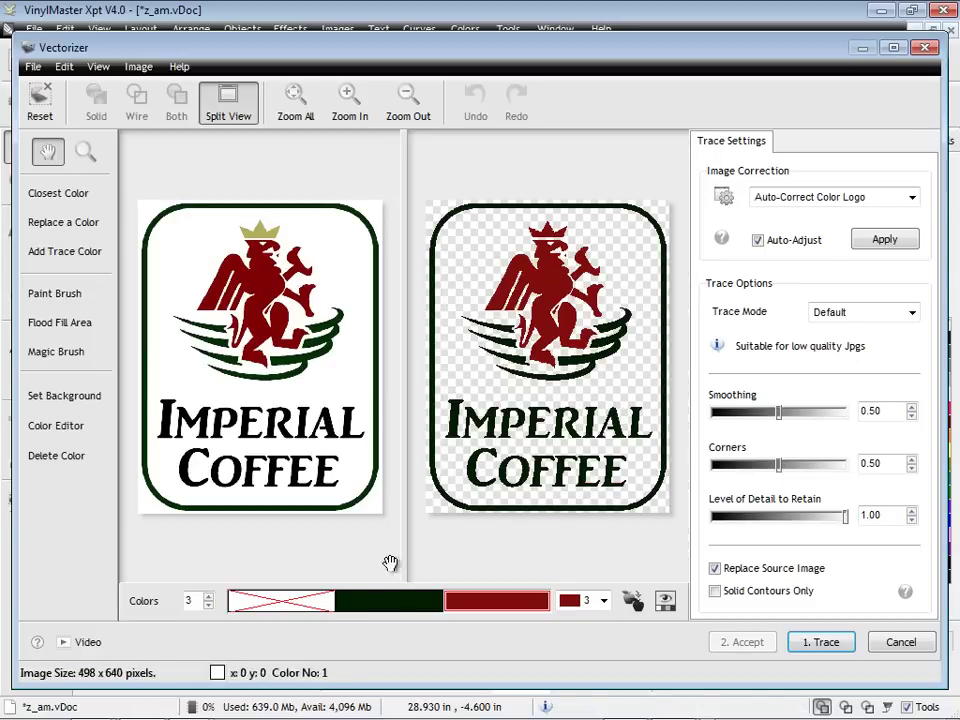
pyautogui.click(209, 597)
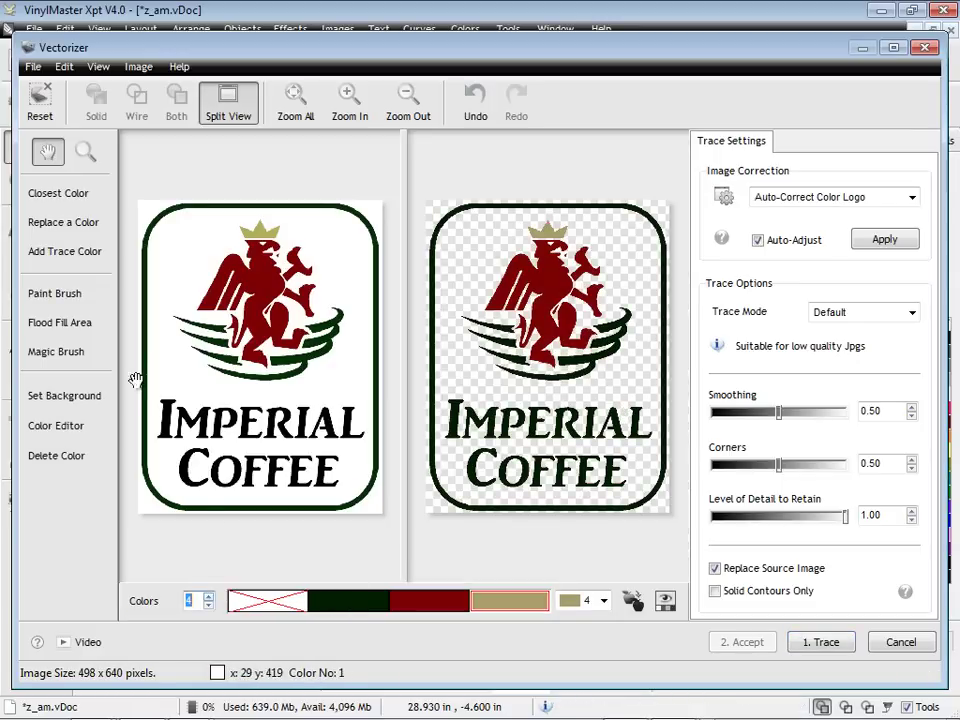
pyautogui.click(63, 251)
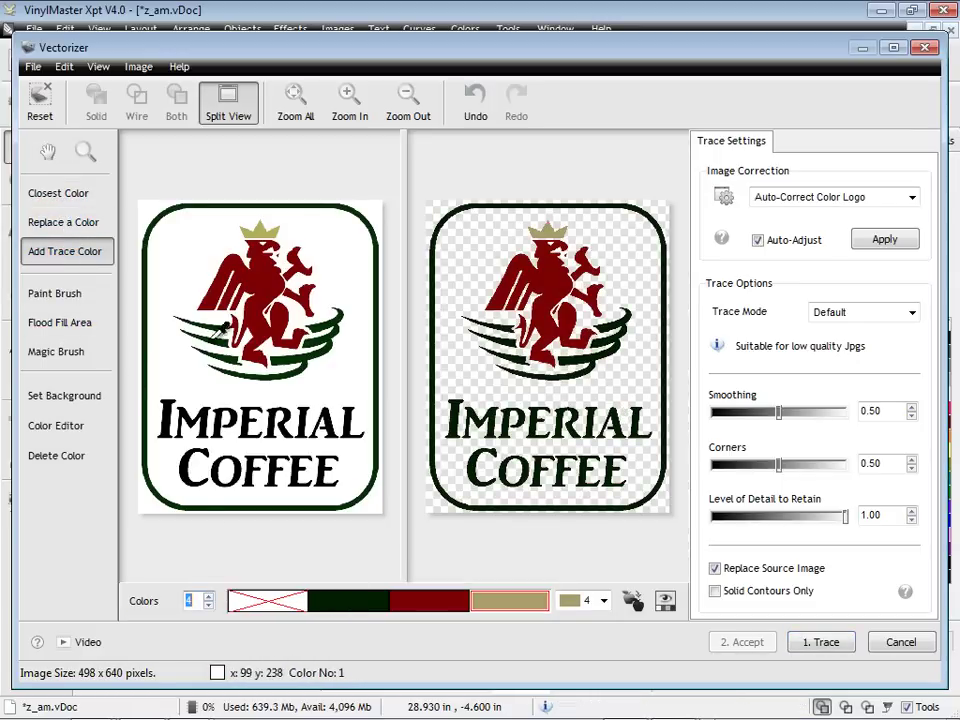
pyautogui.click(169, 425)
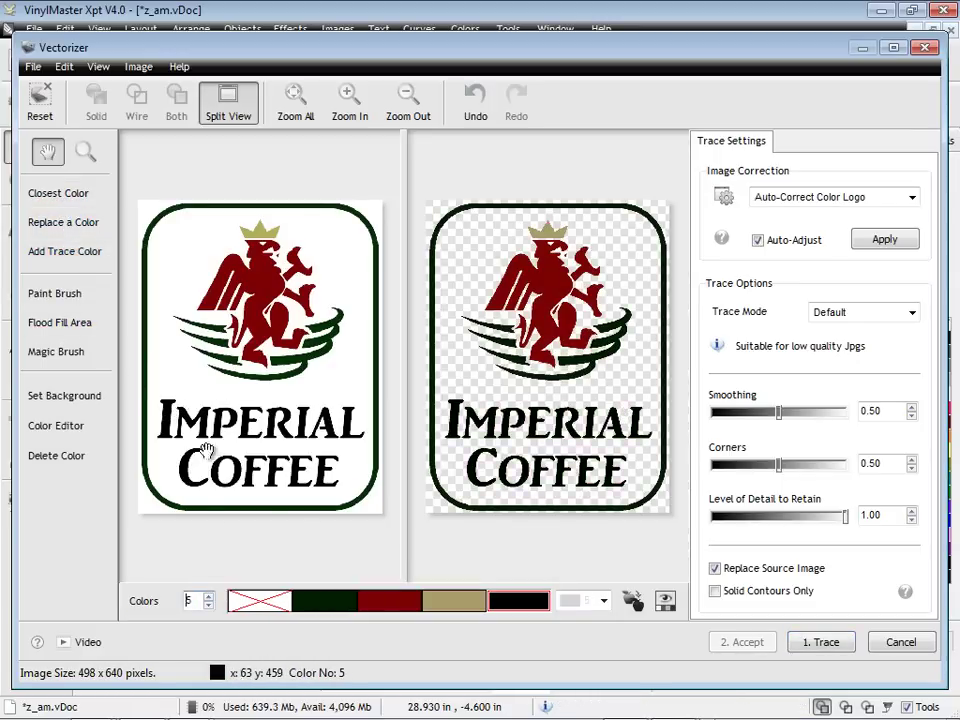
pyautogui.click(843, 642)
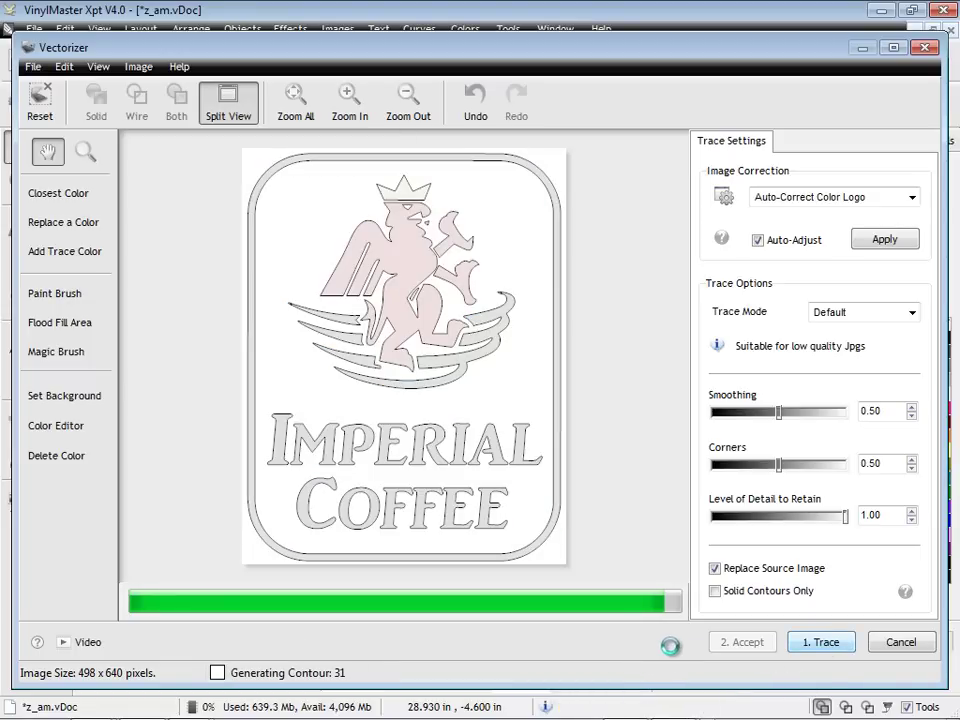
pyautogui.click(747, 642)
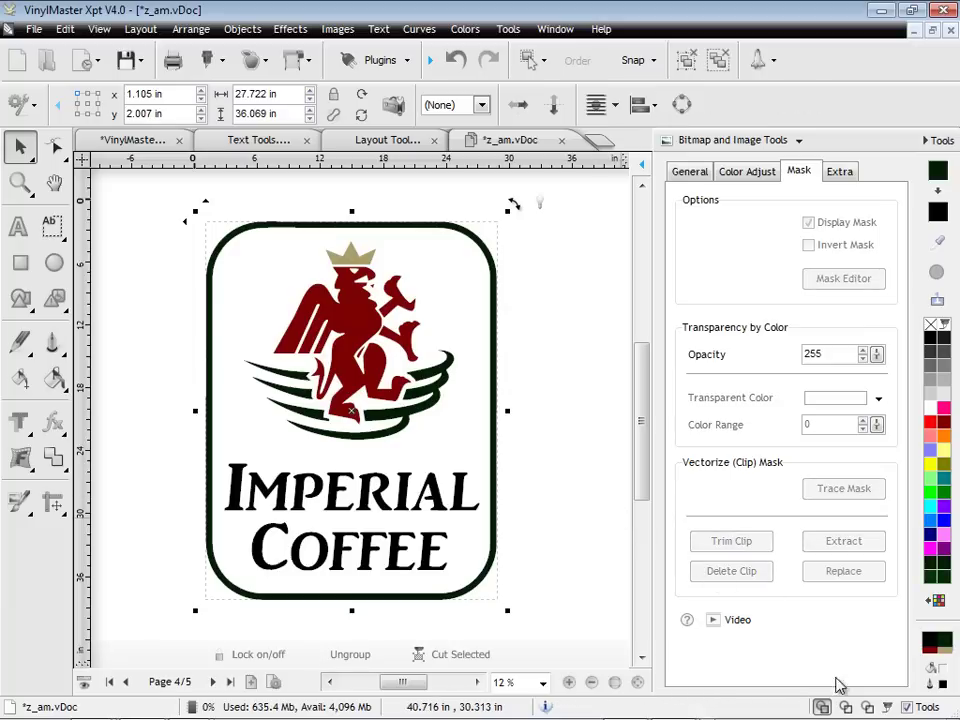
# Send the traced logo to the cutter rotated 90° and separated by colour
pyautogui.hotkey('ctrl', 'w')
pyautogui.hotkey('ctrl', 'w')
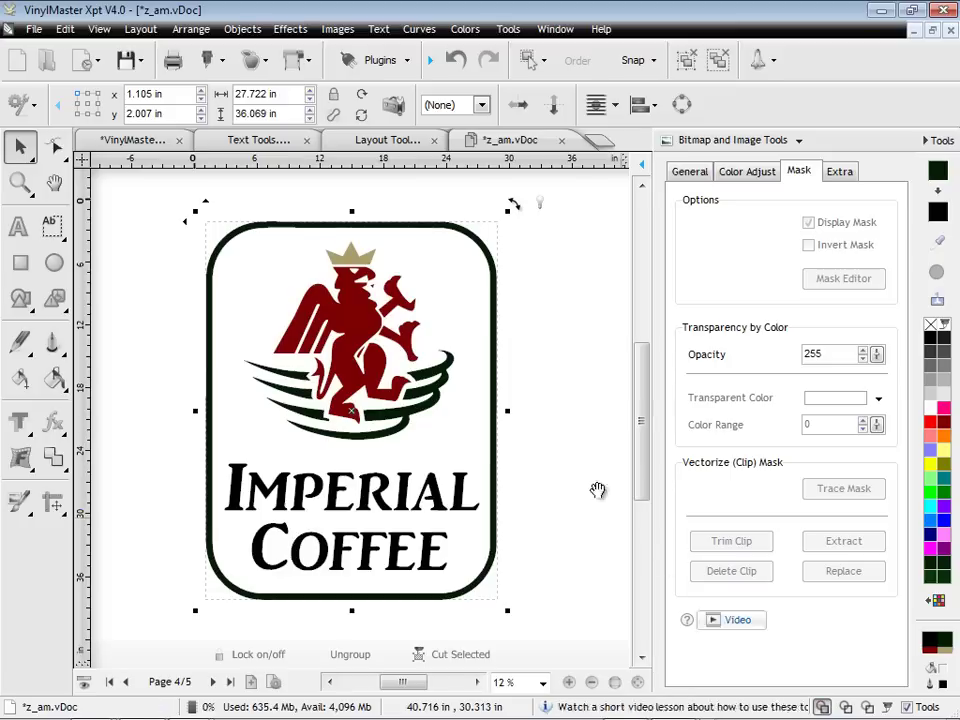
pyautogui.click(945, 141)
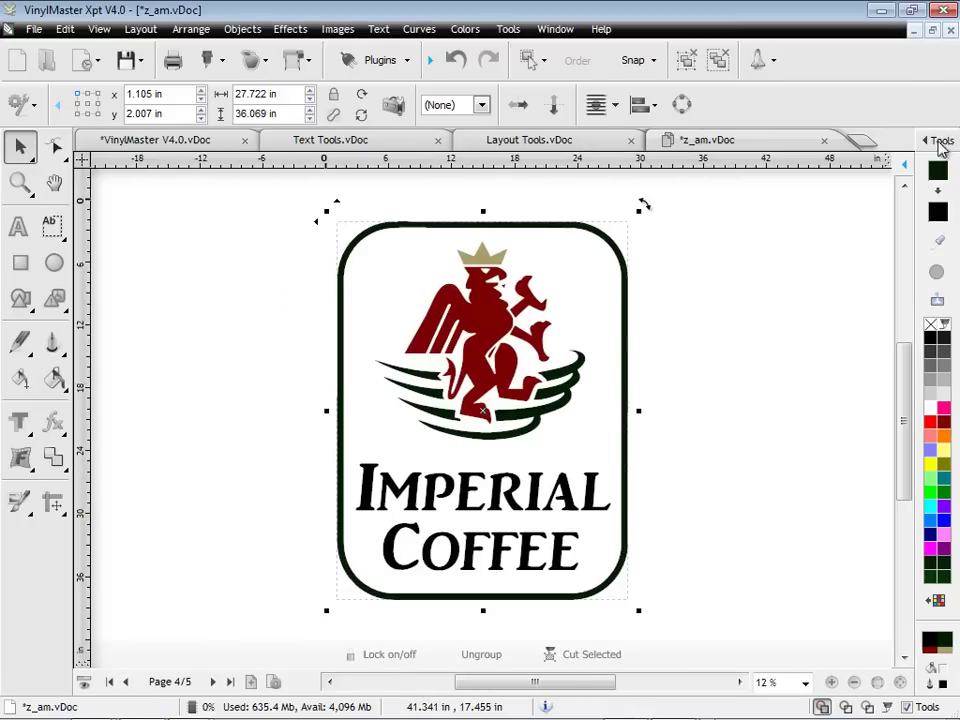
pyautogui.click(216, 60)
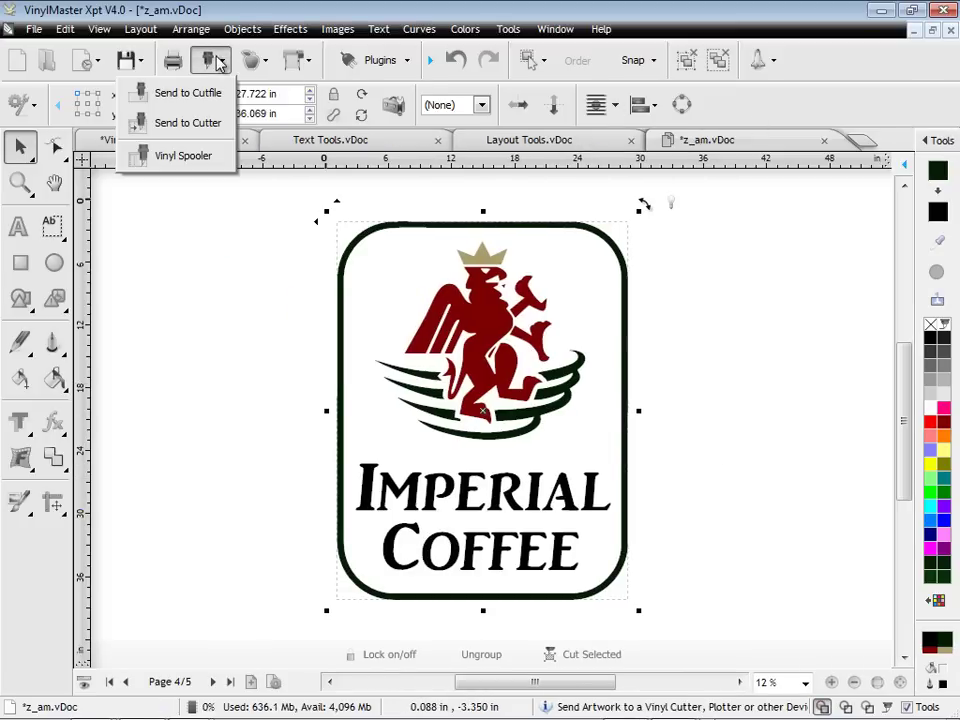
pyautogui.click(185, 124)
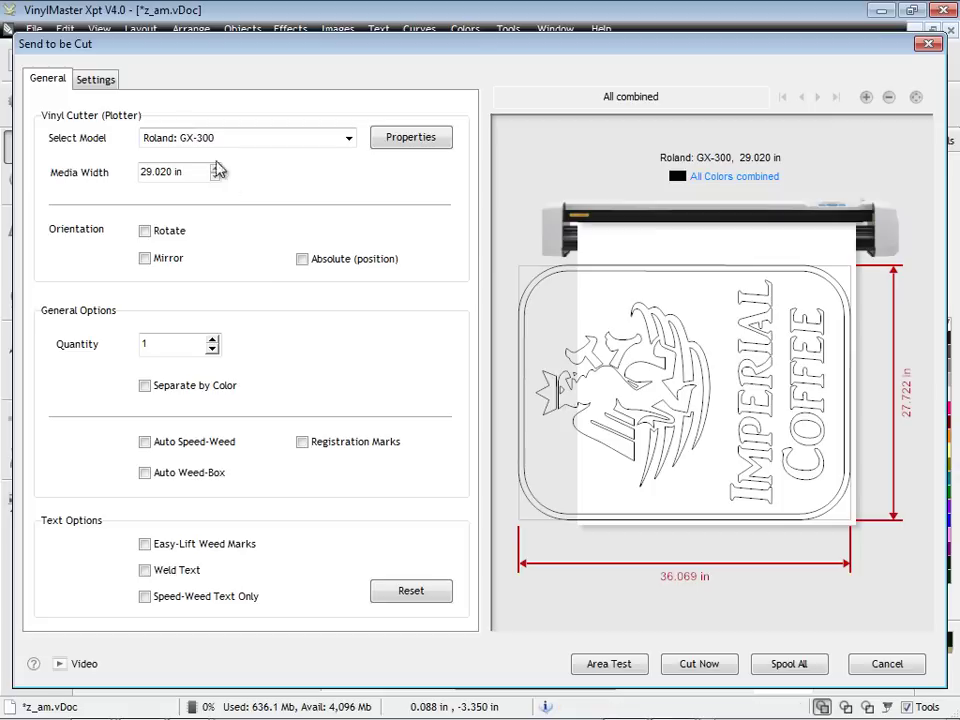
pyautogui.click(172, 236)
pyautogui.click(226, 384)
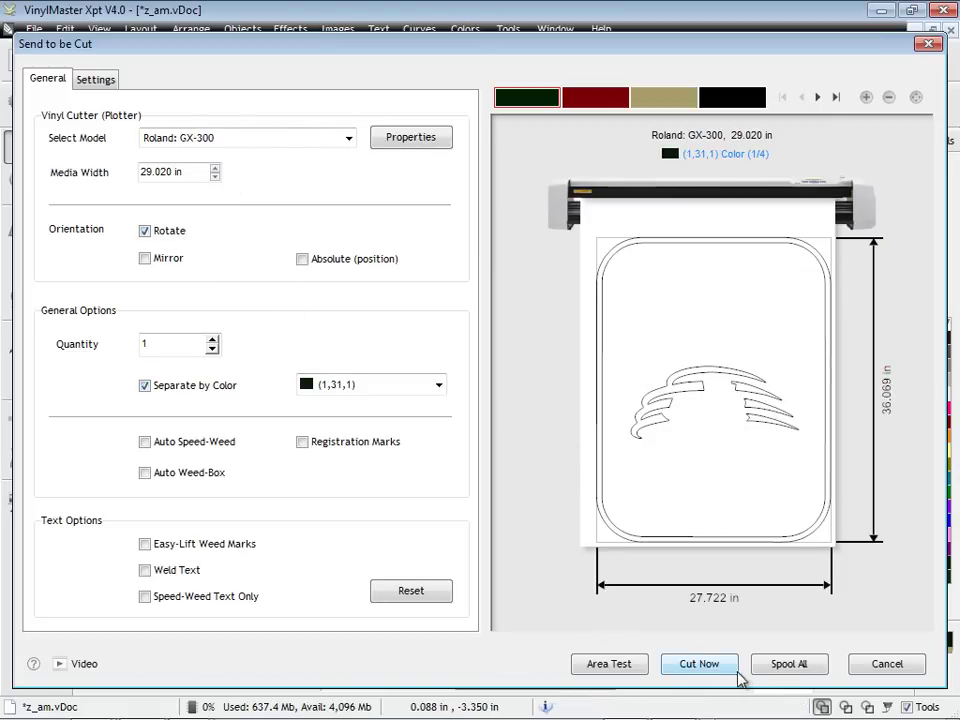
pyautogui.click(783, 666)
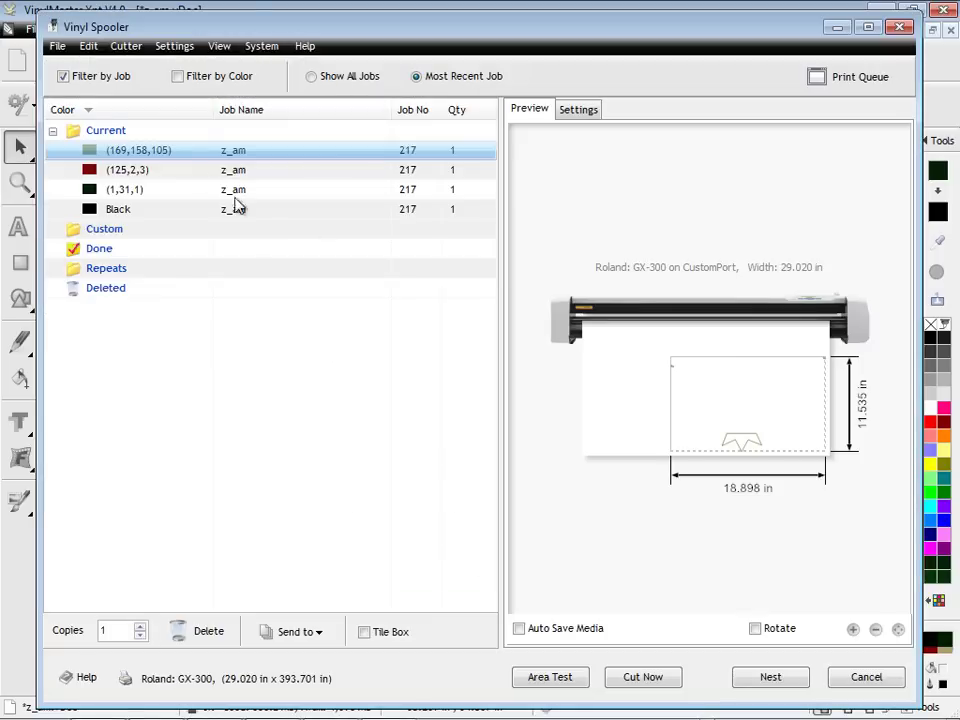
# In Vinyl Spooler, preview the red and green jobs and cut the Black lettering job
pyautogui.click(206, 174)
pyautogui.click(200, 190)
pyautogui.click(196, 209)
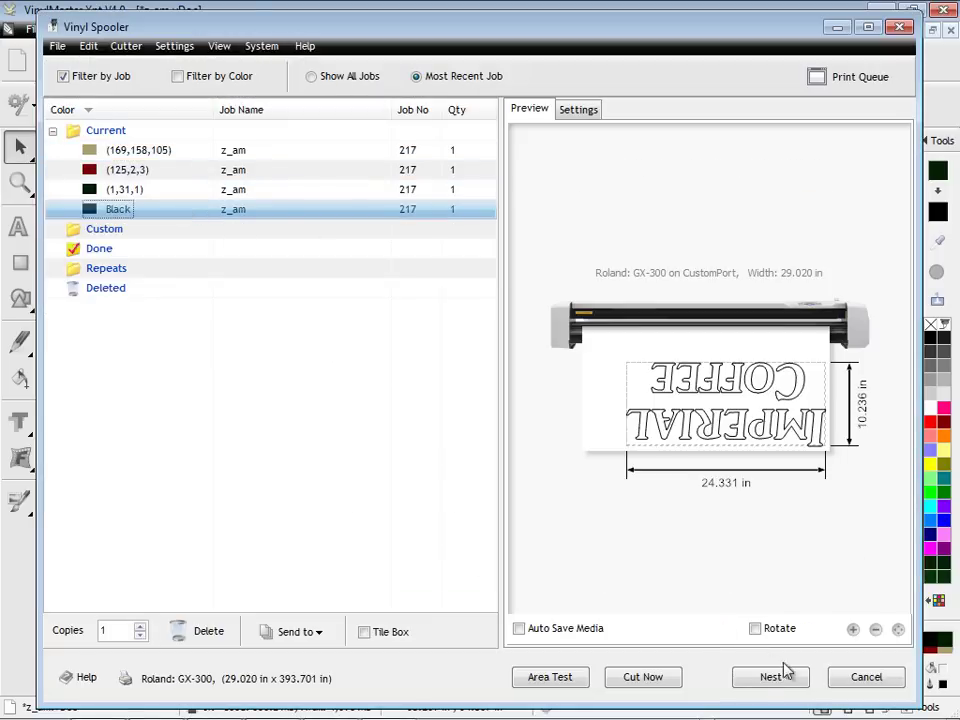
pyautogui.click(640, 677)
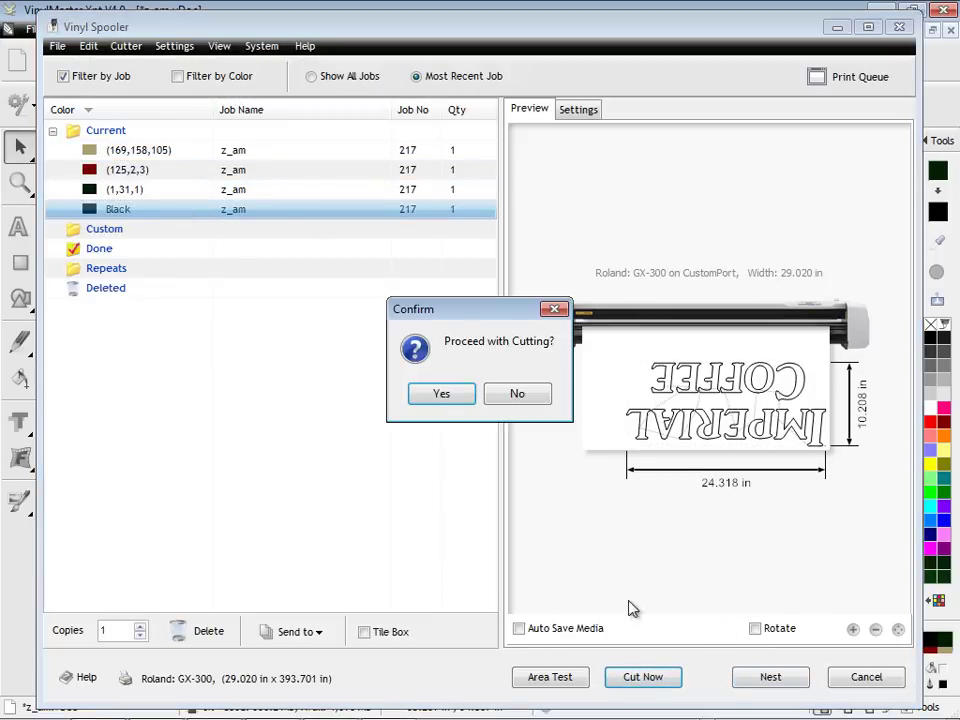
pyautogui.click(441, 394)
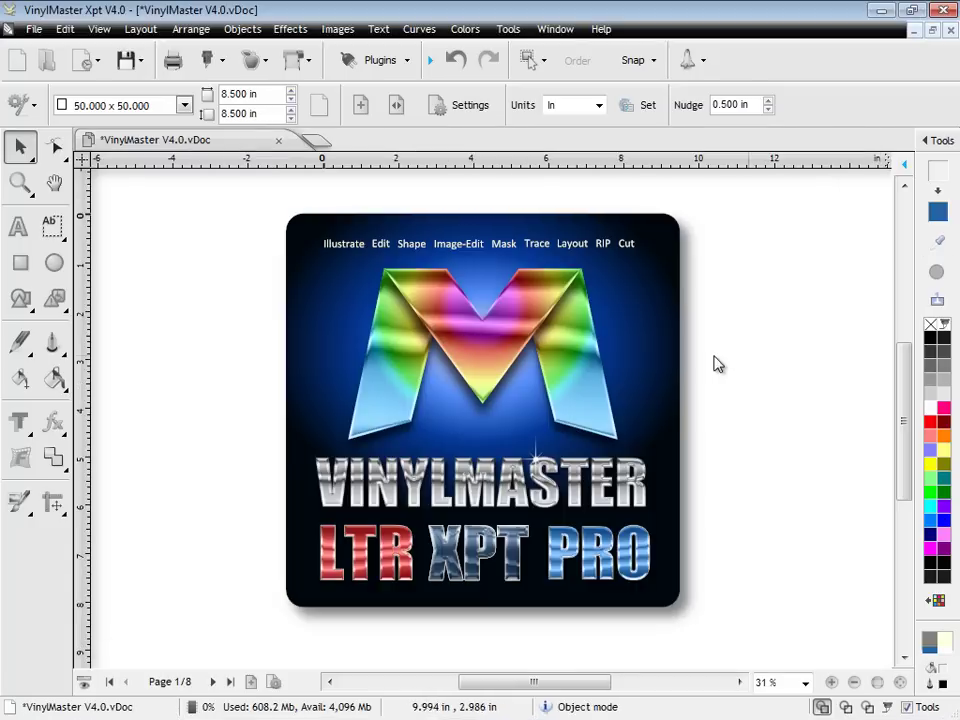
# Open the Joey's Burgers sample sign and send it to a cutfile of per-colour cut pages
pyautogui.click(97, 63)
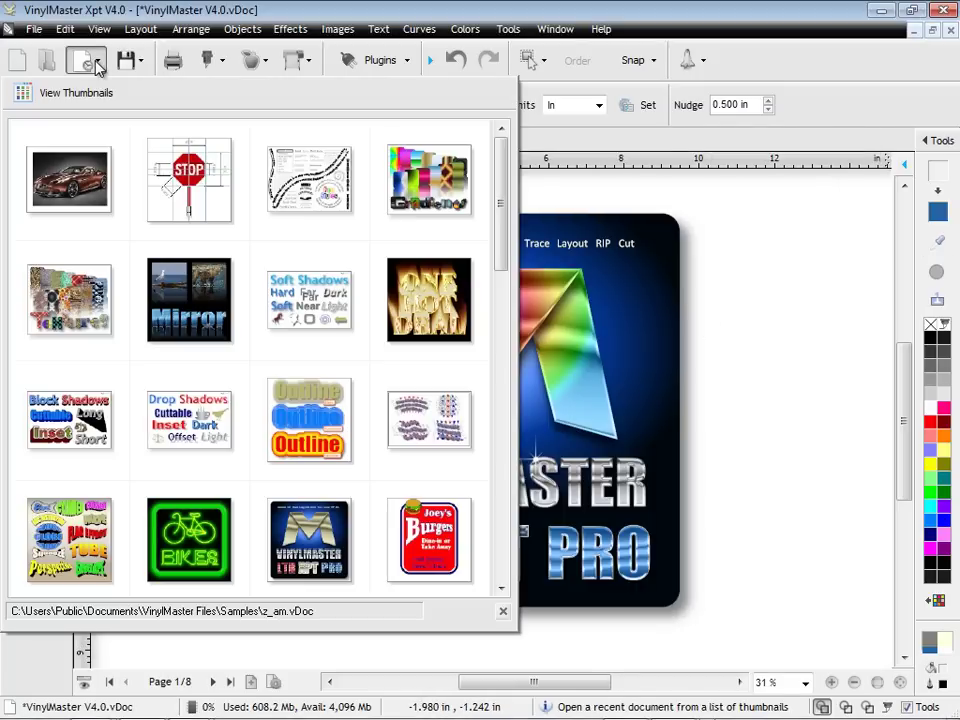
pyautogui.click(429, 535)
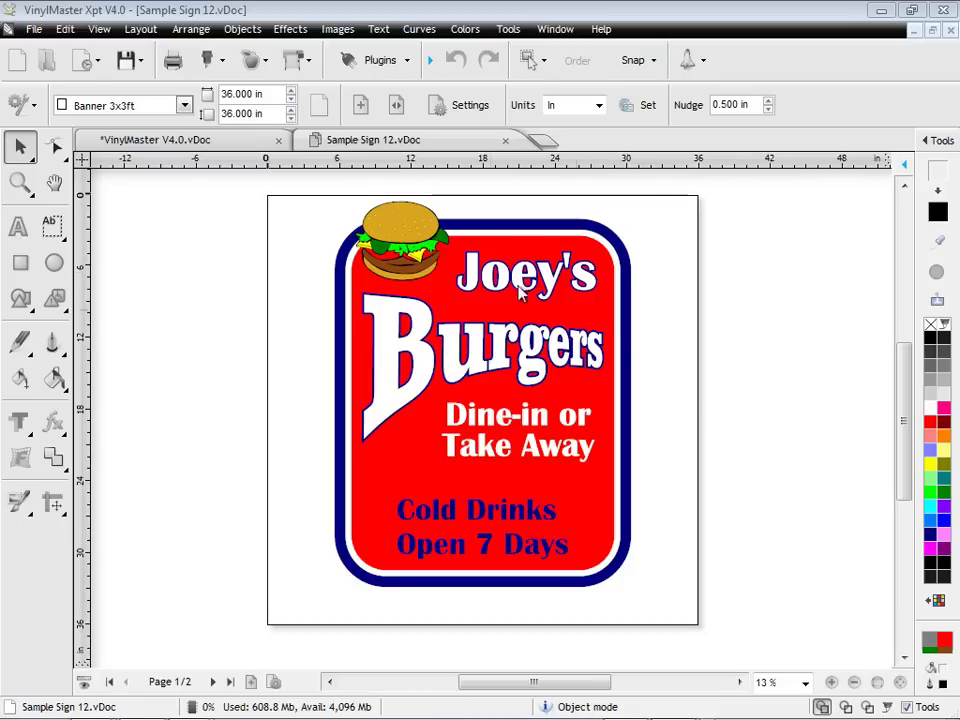
pyautogui.click(221, 62)
pyautogui.click(216, 94)
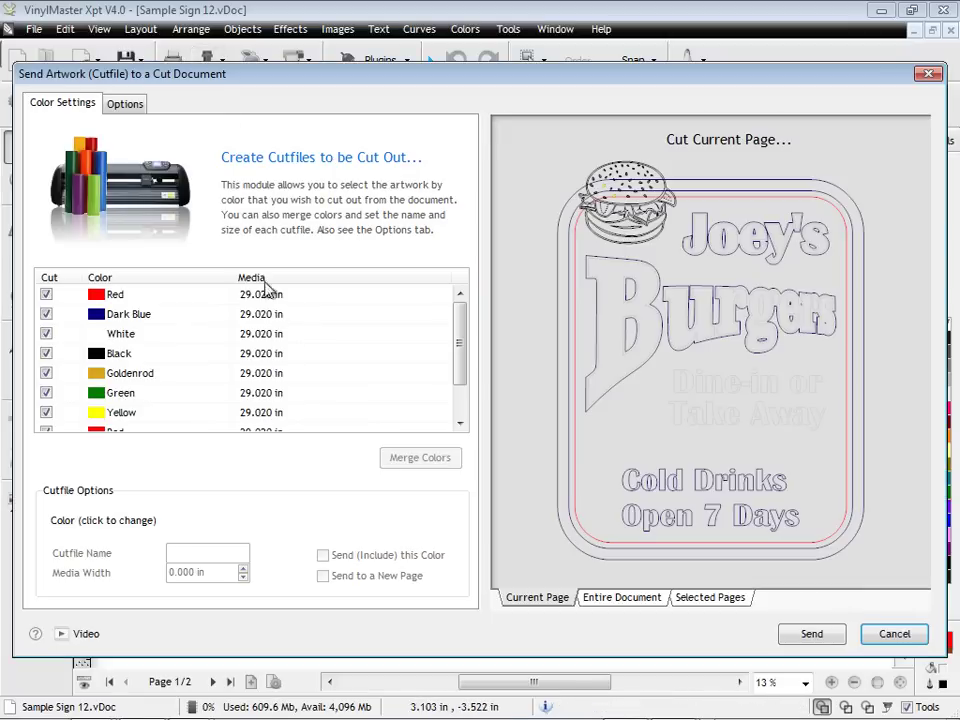
pyautogui.click(805, 636)
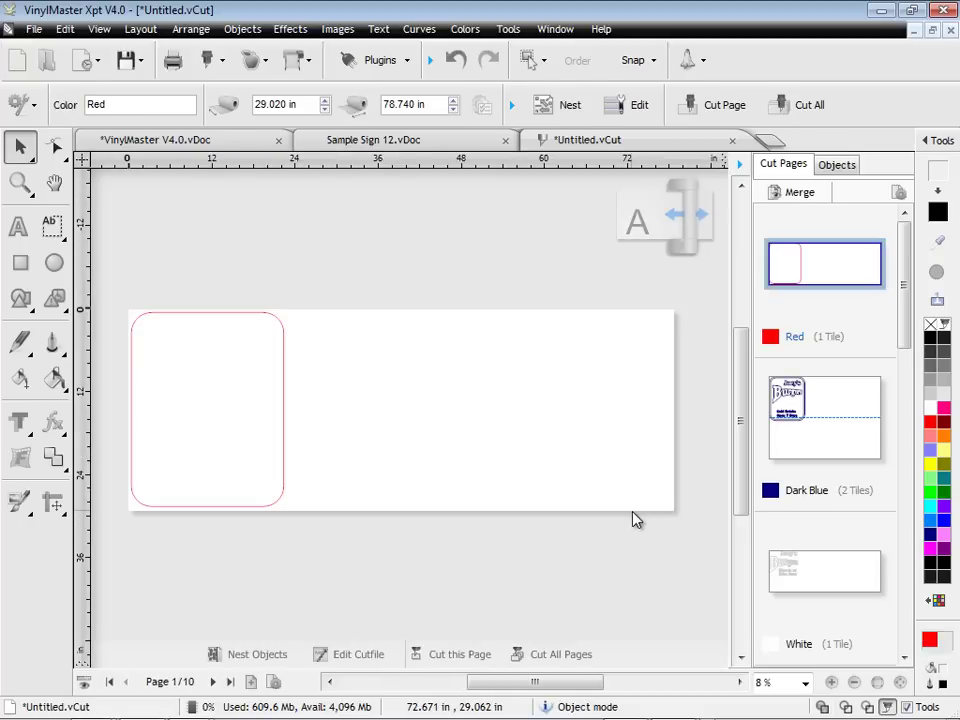
# Nest the Dark Blue cut page's artwork, then bring up the White cut page
pyautogui.click(785, 420)
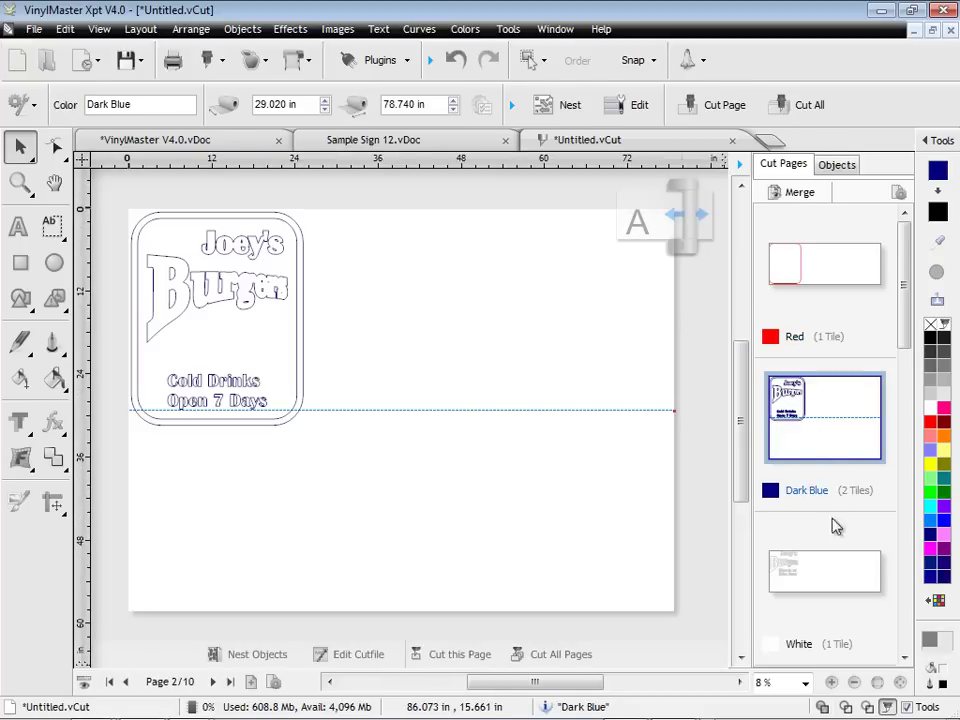
pyautogui.click(829, 572)
pyautogui.click(806, 427)
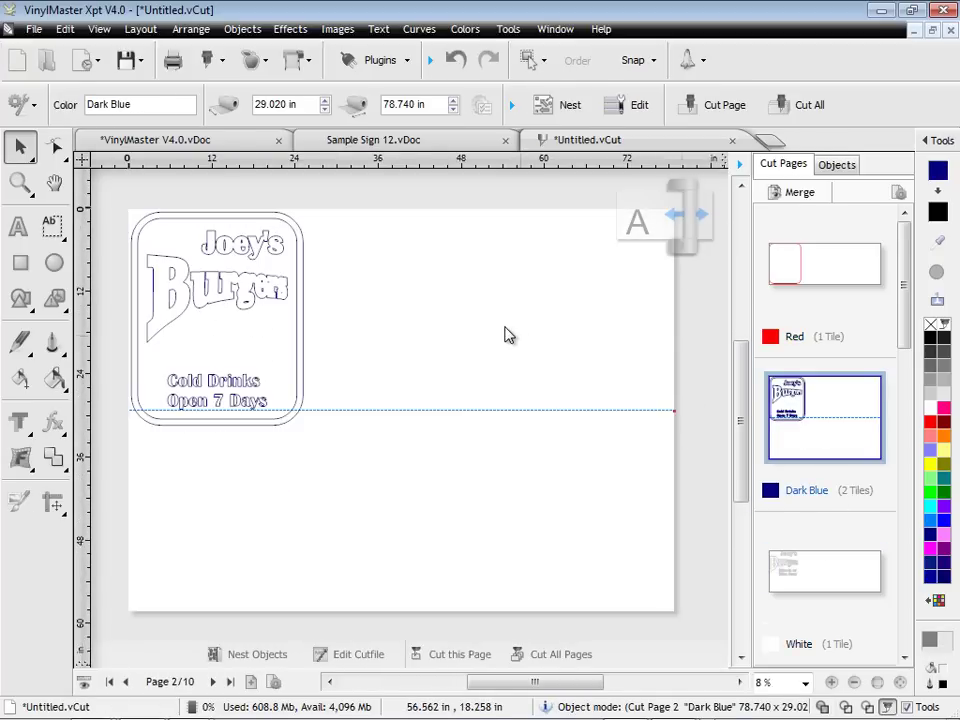
pyautogui.click(545, 107)
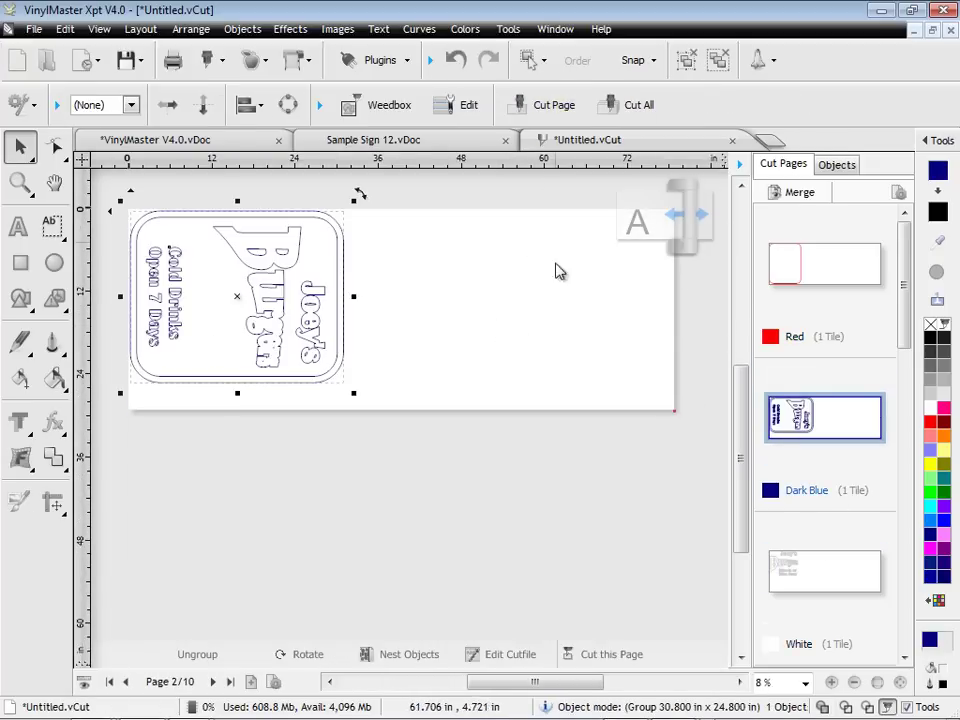
pyautogui.click(536, 336)
pyautogui.click(809, 550)
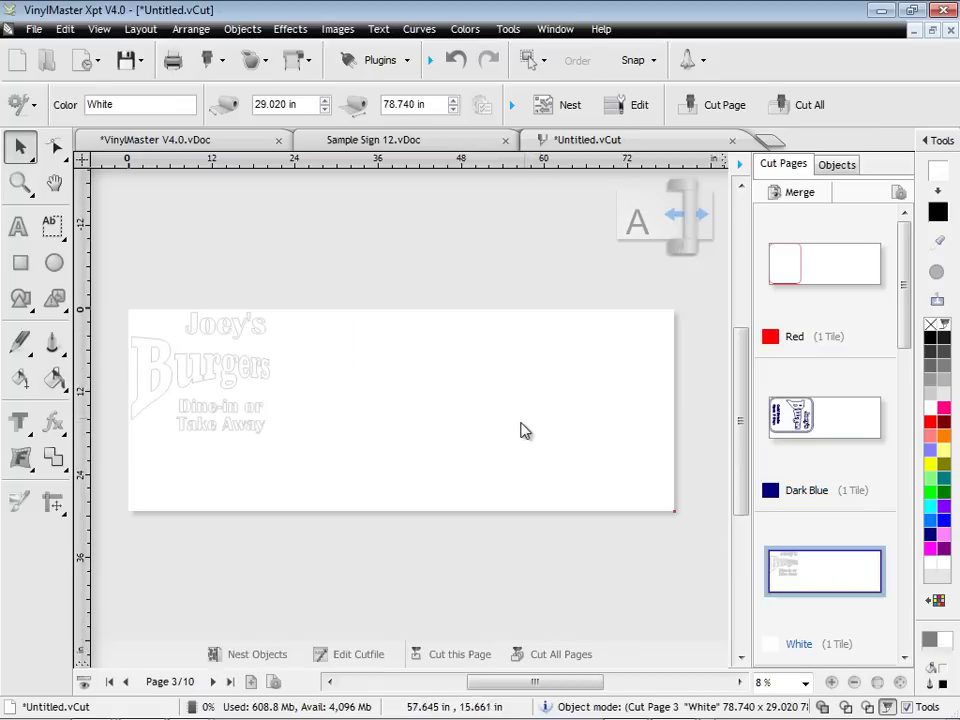
# In the cut page editor, zoom to the lettering and place two marks below Joey's
pyautogui.click(637, 106)
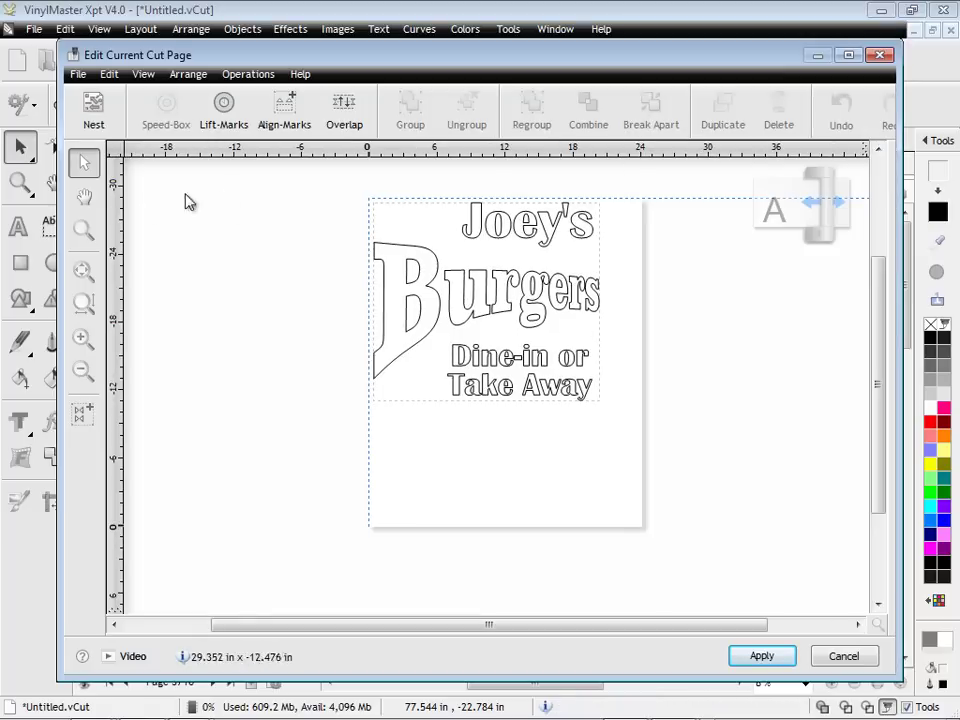
pyautogui.click(84, 229)
pyautogui.moveTo(318, 179); pyautogui.dragTo(655, 440)
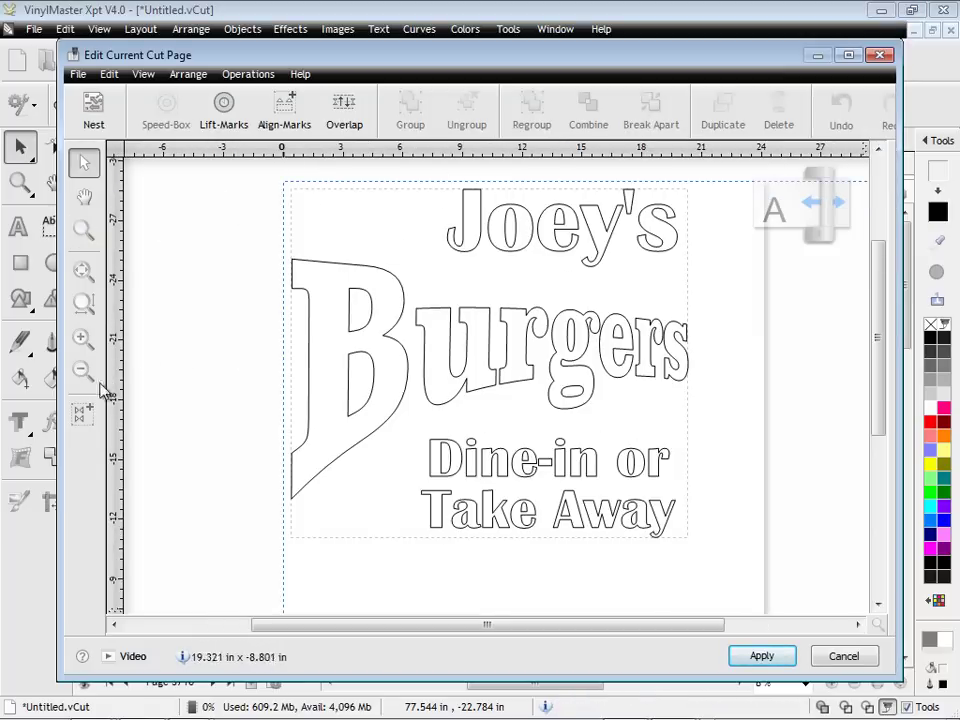
pyautogui.click(83, 413)
pyautogui.click(482, 272)
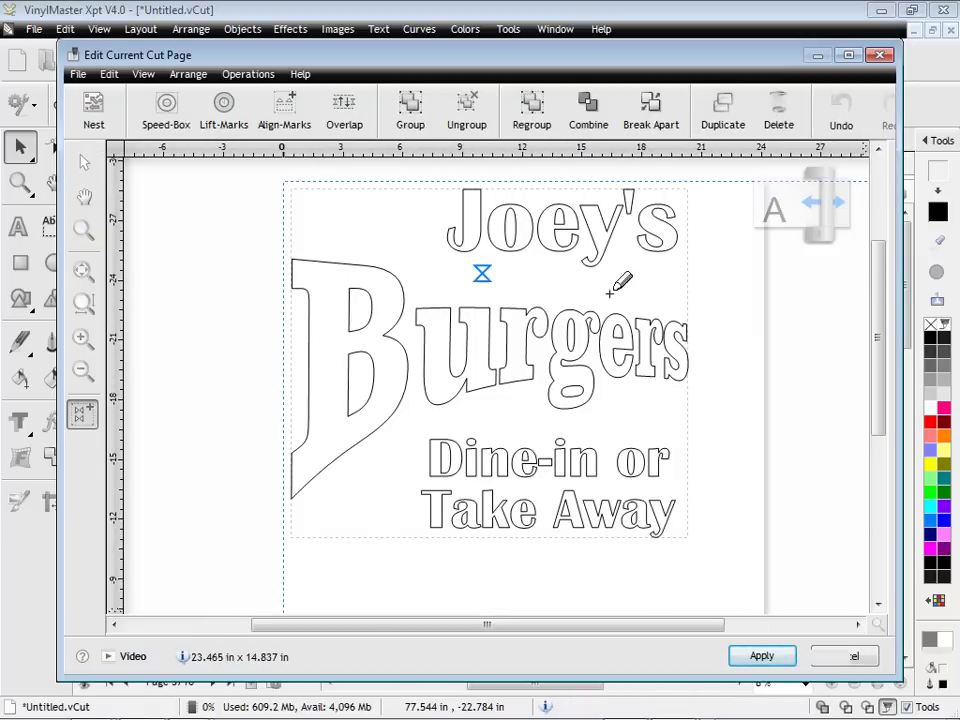
pyautogui.click(644, 281)
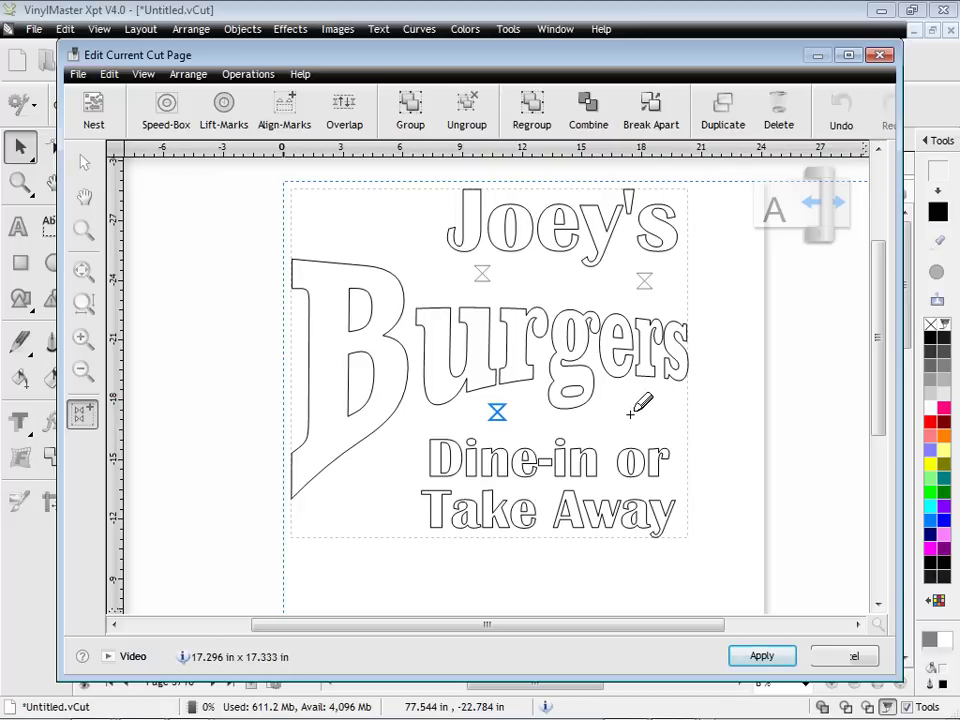
# Select Joey's, its hourglass marker, Burgers and the Dine-in or Take Away text, then apply
pyautogui.press('Escape')
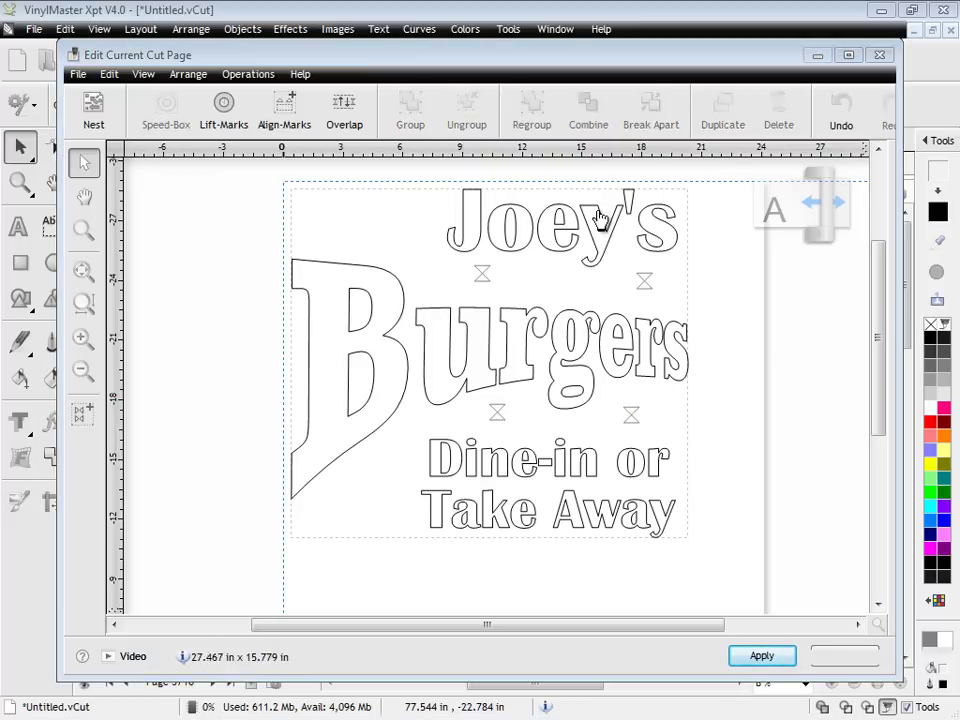
pyautogui.moveTo(426, 192); pyautogui.dragTo(474, 202)
pyautogui.moveTo(697, 265)
pyautogui.mouseDown()
pyautogui.moveTo(707, 281)
pyautogui.moveTo(688, 283)
pyautogui.mouseUp()
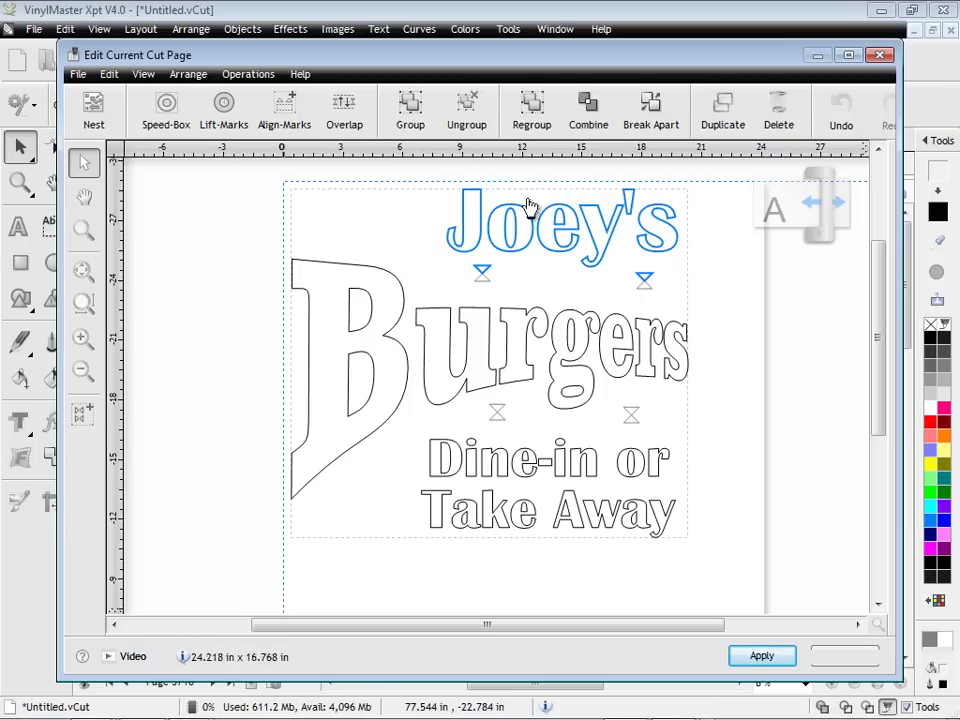
pyautogui.click(483, 278)
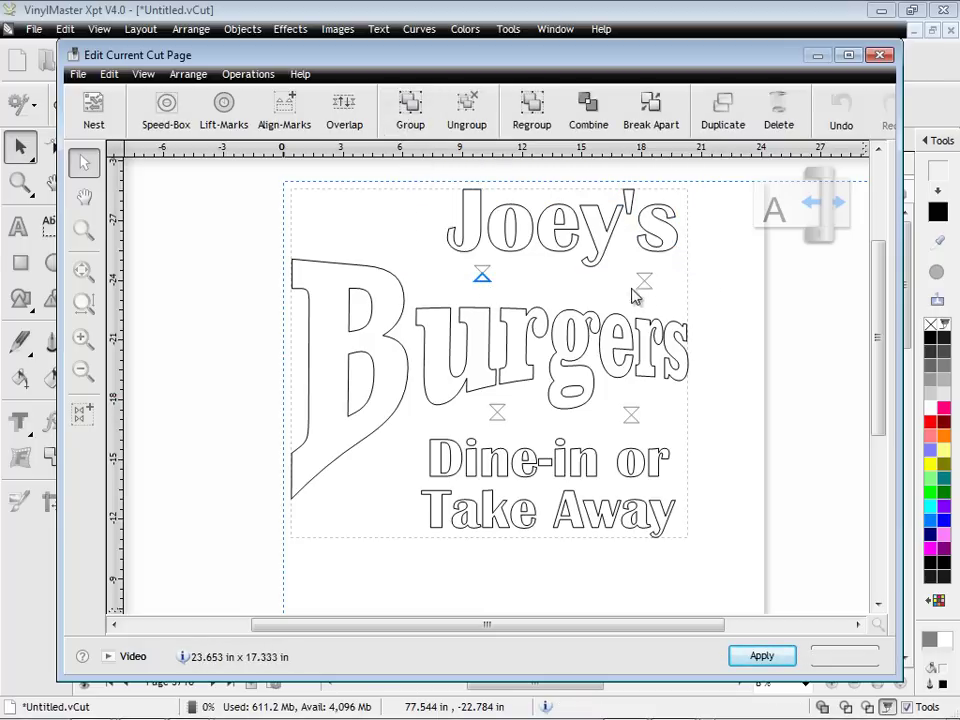
pyautogui.click(614, 337)
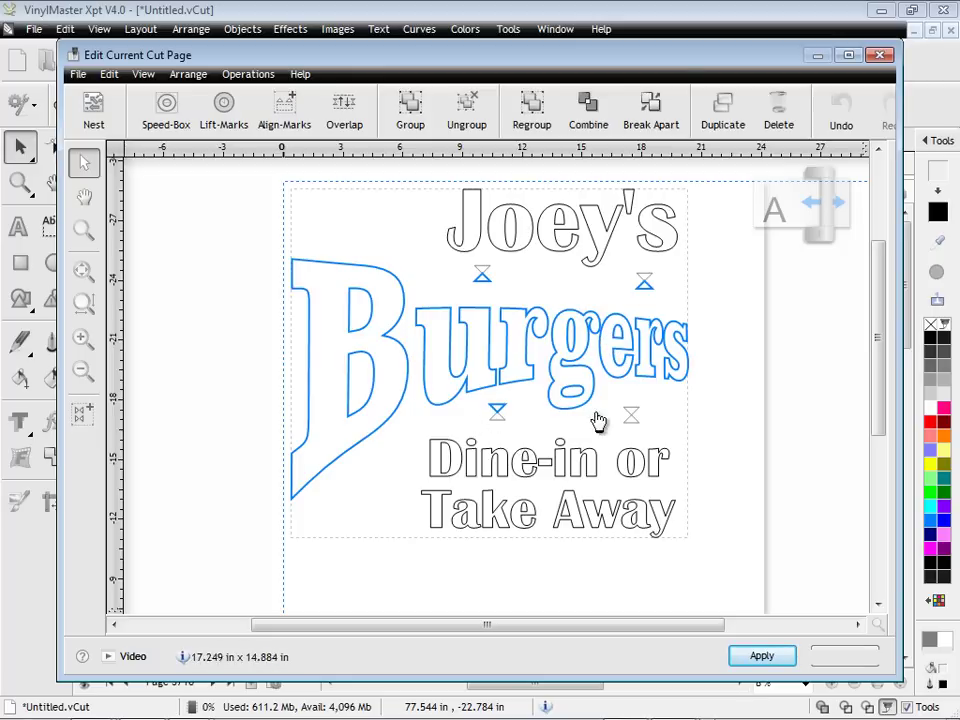
pyautogui.click(510, 437)
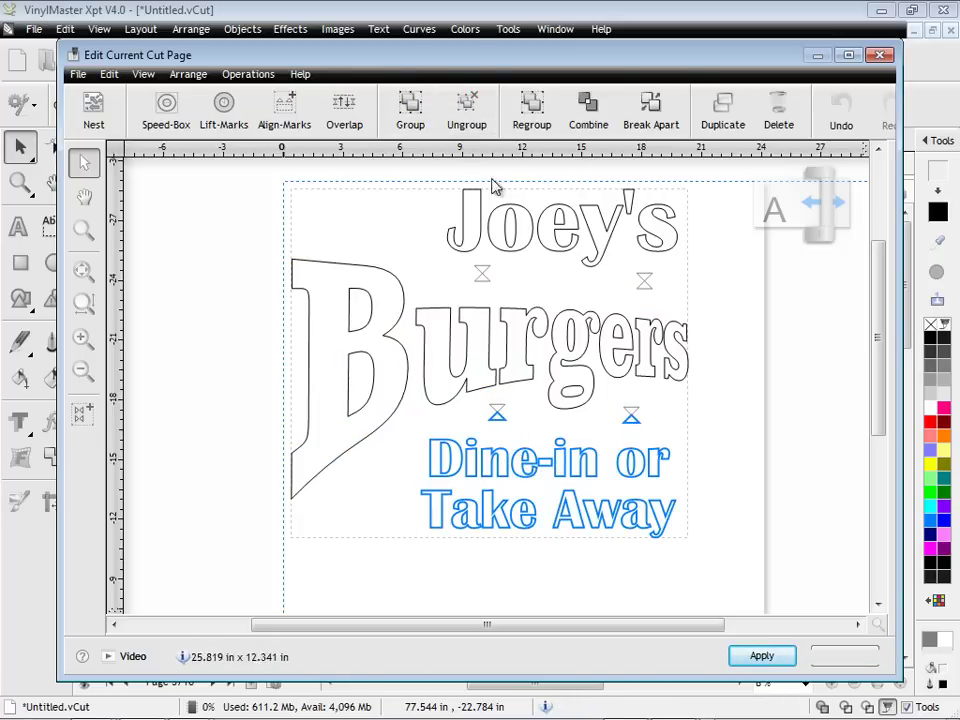
pyautogui.click(780, 662)
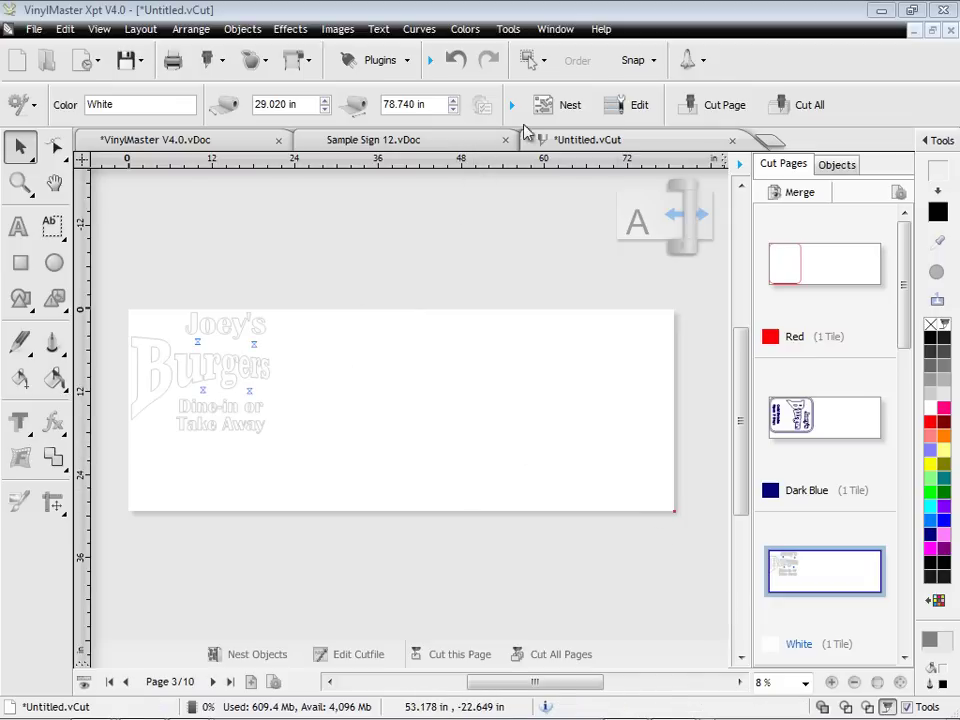
# Rotate the white logo 90° and move Joey's down to the left of Burgers
pyautogui.hotkey('ctrl', 'a')
pyautogui.hotkey('ctrl', 'r')
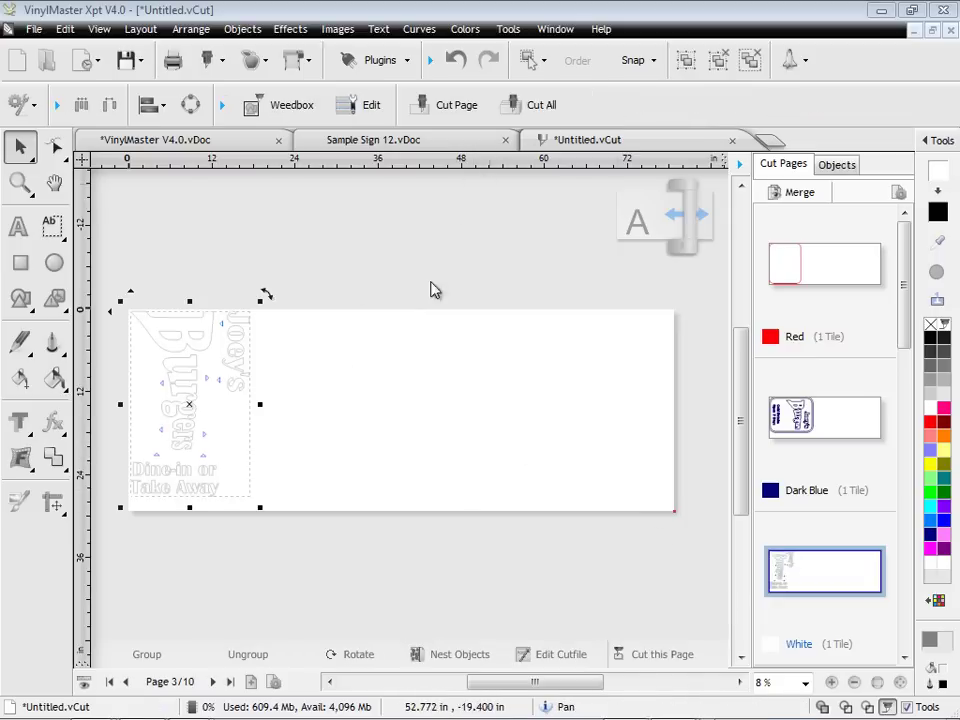
pyautogui.click(19, 183)
pyautogui.moveTo(110, 281); pyautogui.dragTo(300, 545)
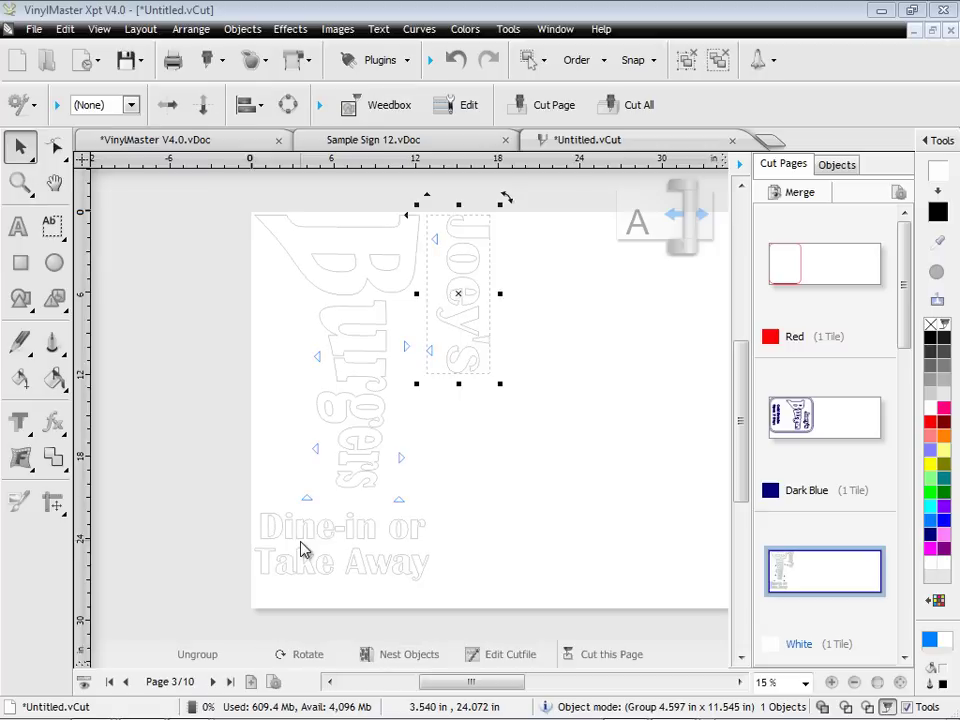
pyautogui.moveTo(461, 293); pyautogui.dragTo(285, 380)
pyautogui.keyDown('shift'); pyautogui.click(322, 245); pyautogui.keyUp('shift')
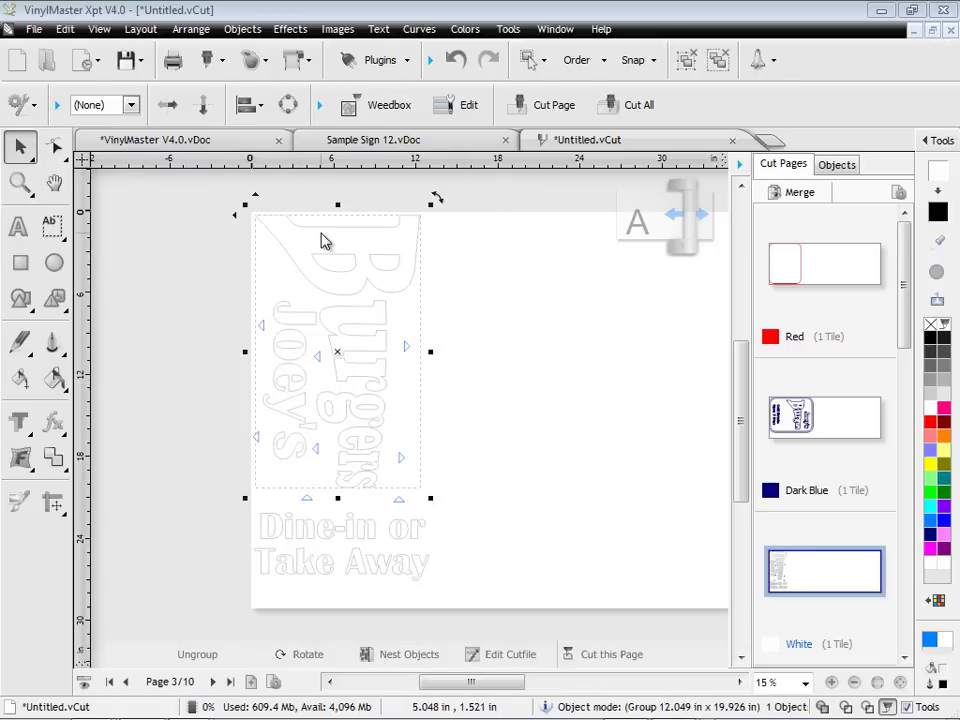
pyautogui.moveTo(233, 216); pyautogui.dragTo(241, 216)
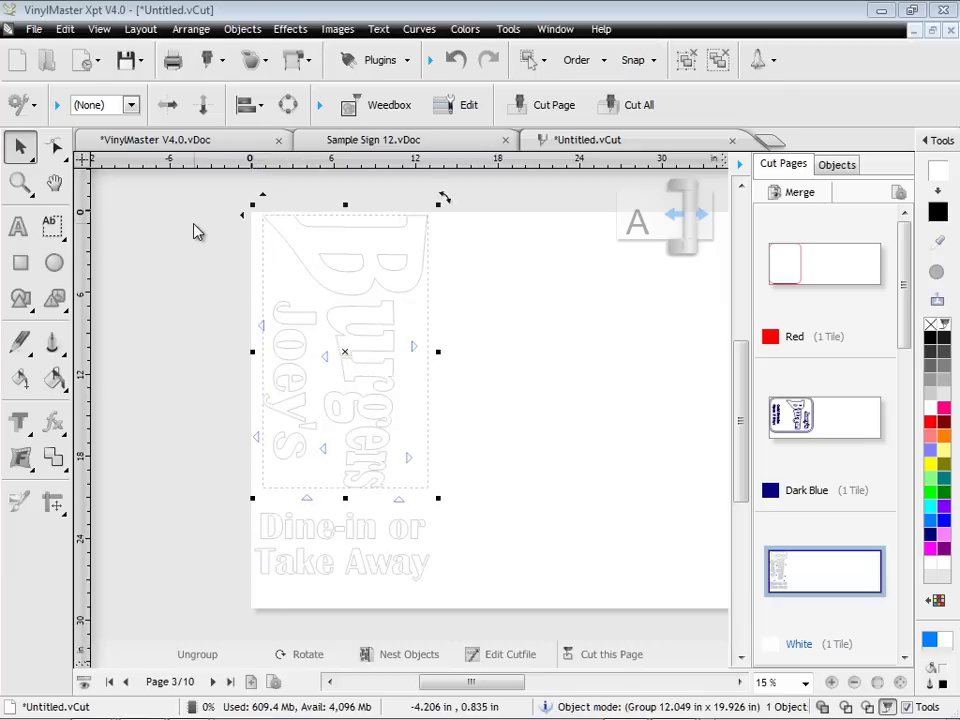
pyautogui.click(193, 268)
# Check Sample Sign 12, then return to the Dark Blue cut page and inspect its objects list
pyautogui.scroll(-2, 624, 385)
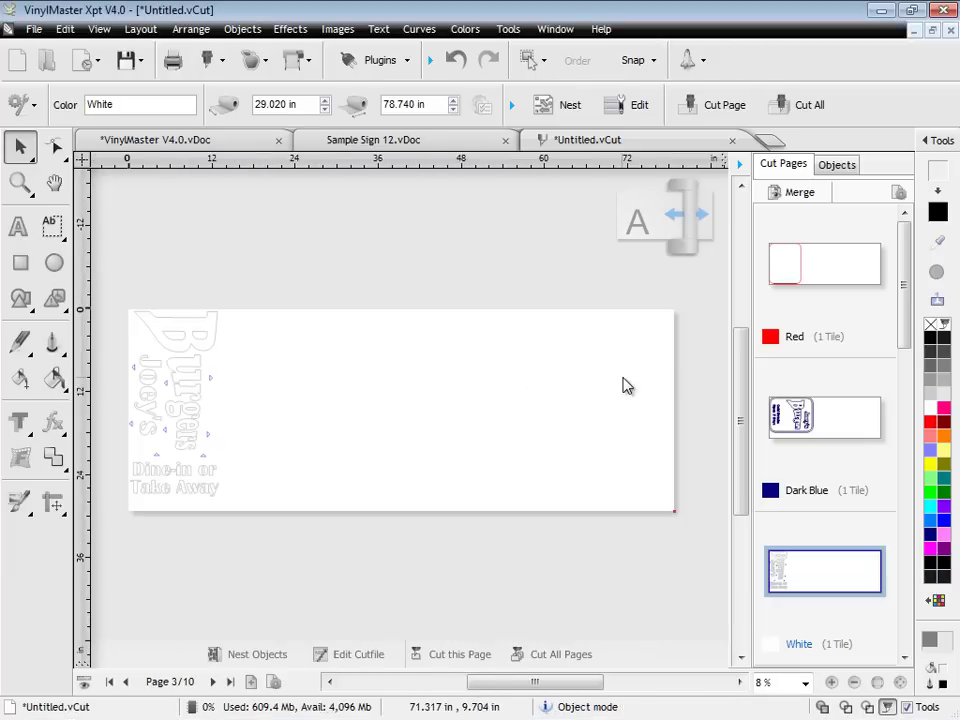
pyautogui.click(458, 147)
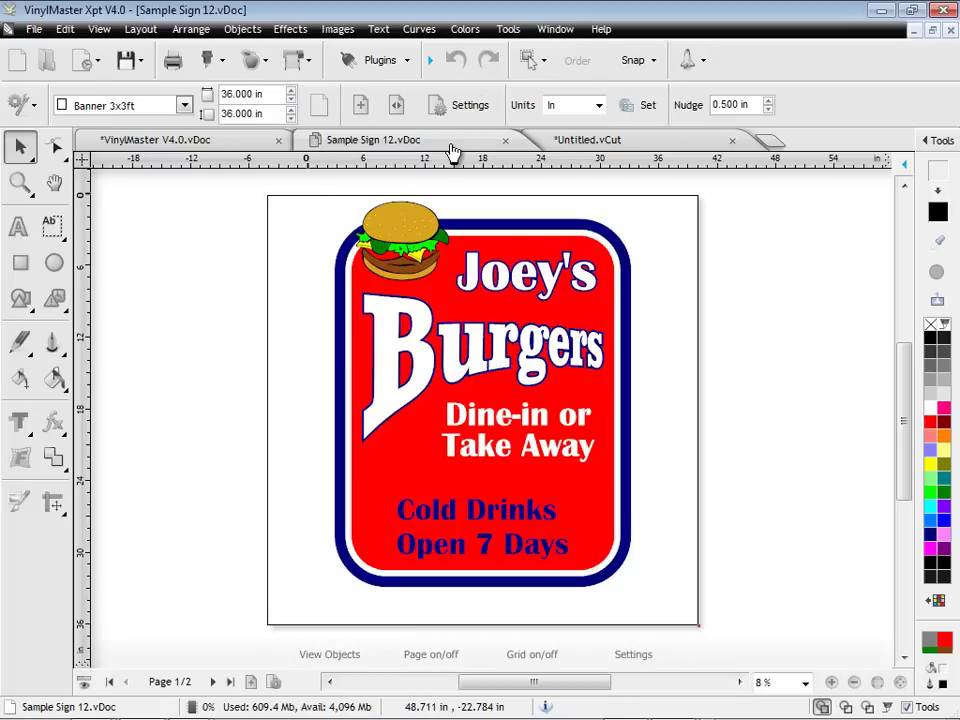
pyautogui.click(640, 141)
pyautogui.click(795, 420)
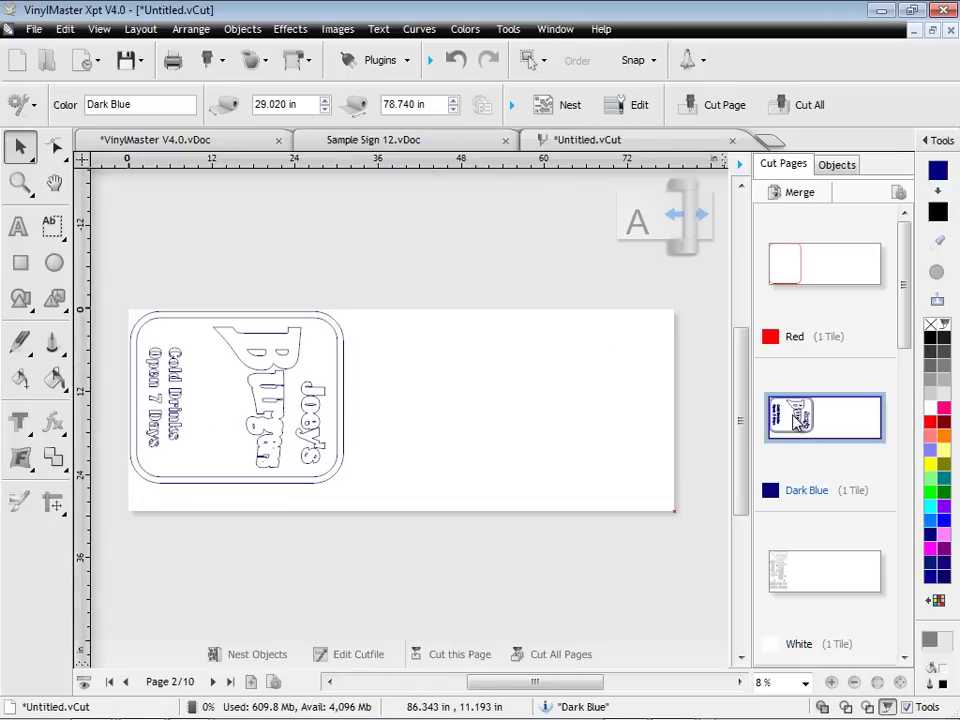
pyautogui.click(837, 165)
pyautogui.moveTo(898, 232); pyautogui.dragTo(906, 386)
pyautogui.click(797, 399)
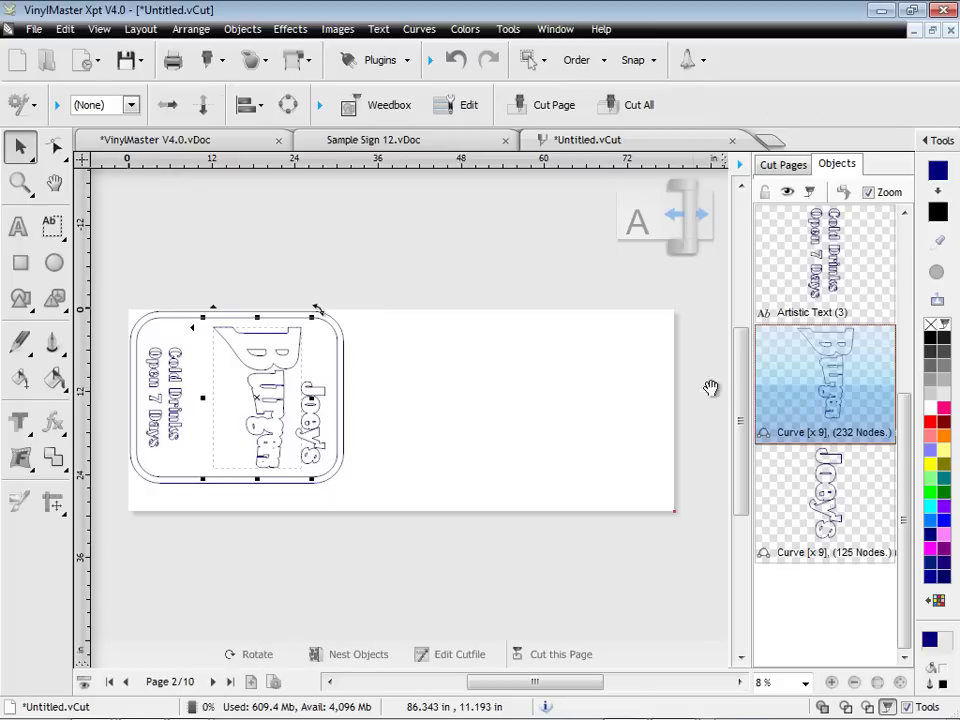
pyautogui.click(540, 396)
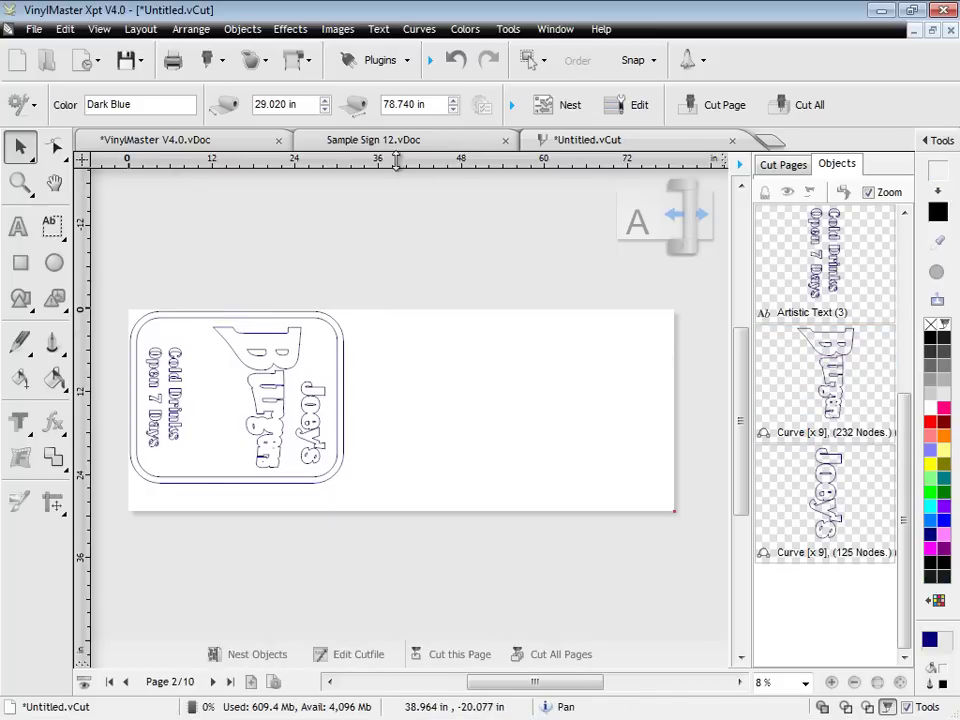
# Send Sample Sign 12's Easy Lift-Marks page to a new cut document
pyautogui.click(456, 142)
pyautogui.click(222, 682)
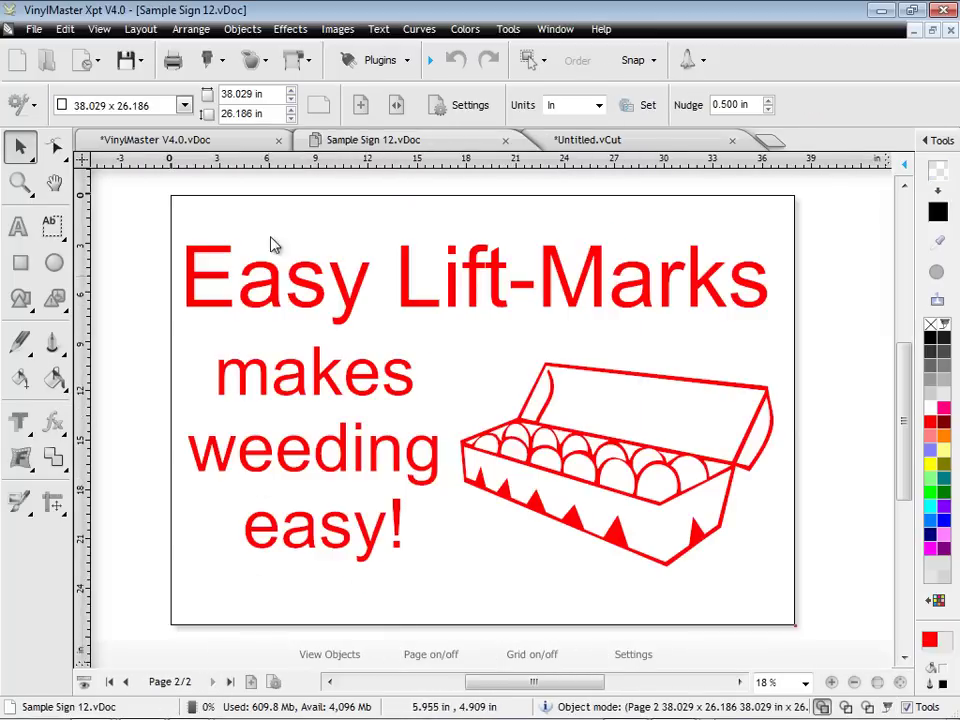
pyautogui.click(222, 62)
pyautogui.click(220, 91)
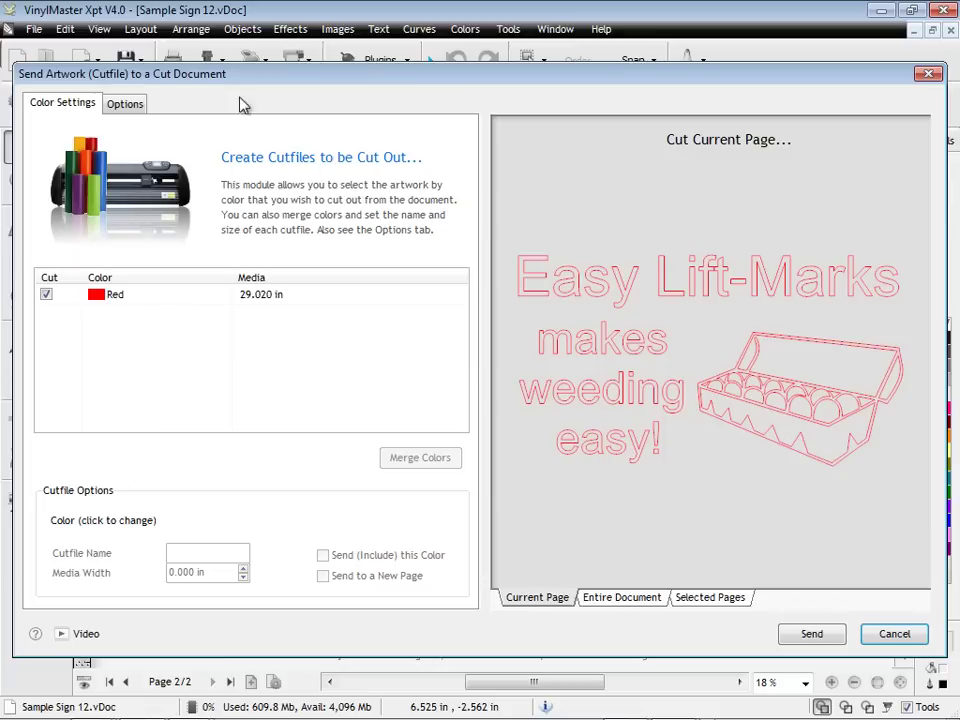
pyautogui.click(135, 110)
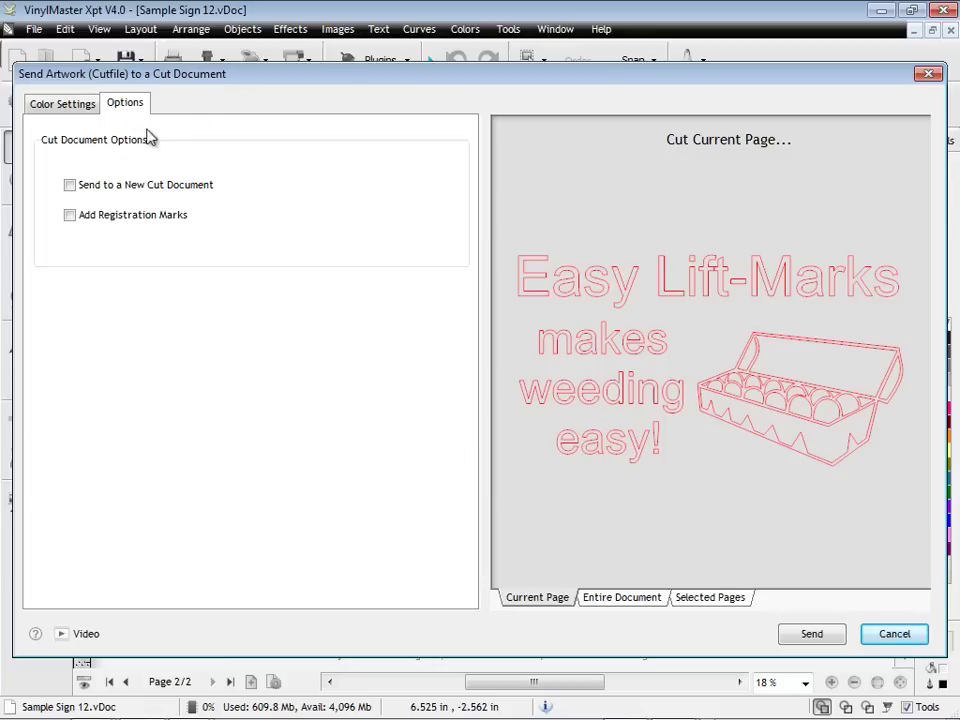
pyautogui.click(68, 186)
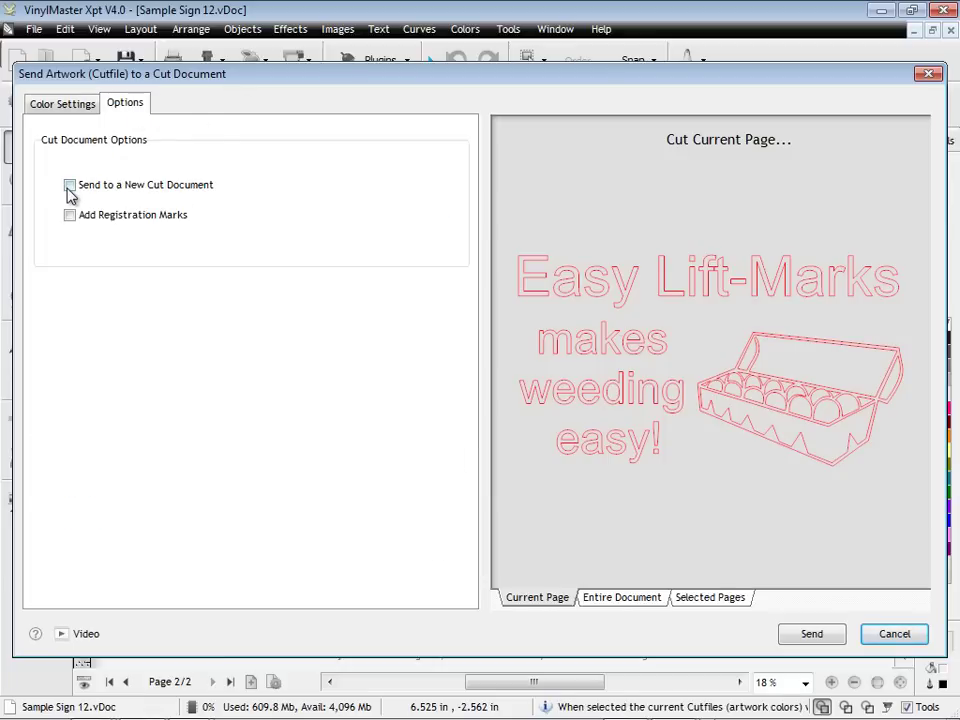
pyautogui.click(812, 634)
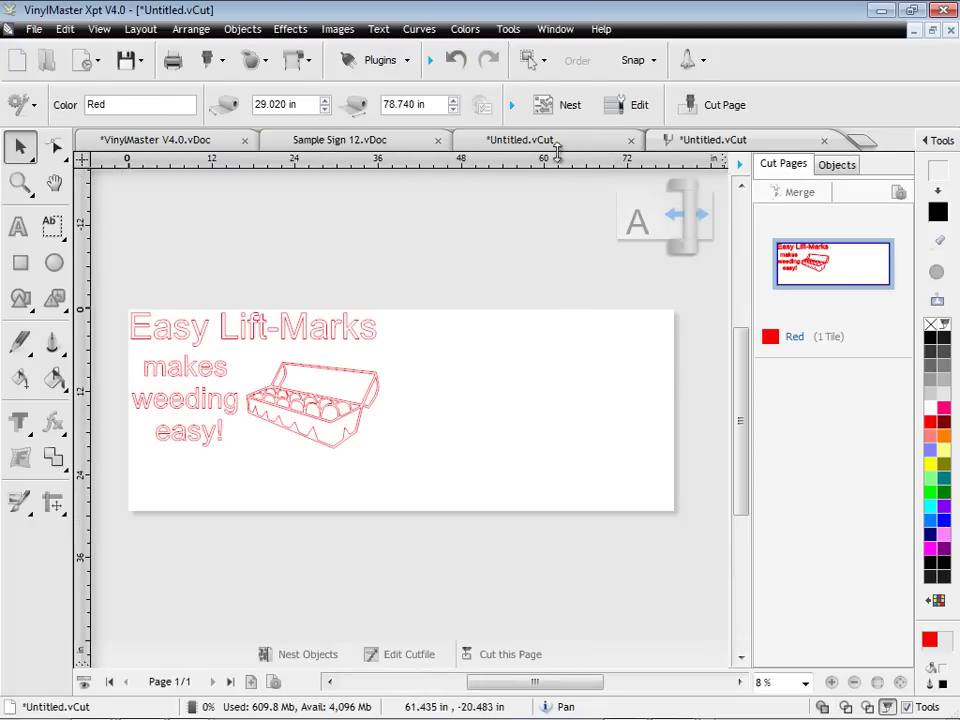
# Add lift-marks to every hole of the selected artwork in the cut page editor and apply
pyautogui.click(610, 106)
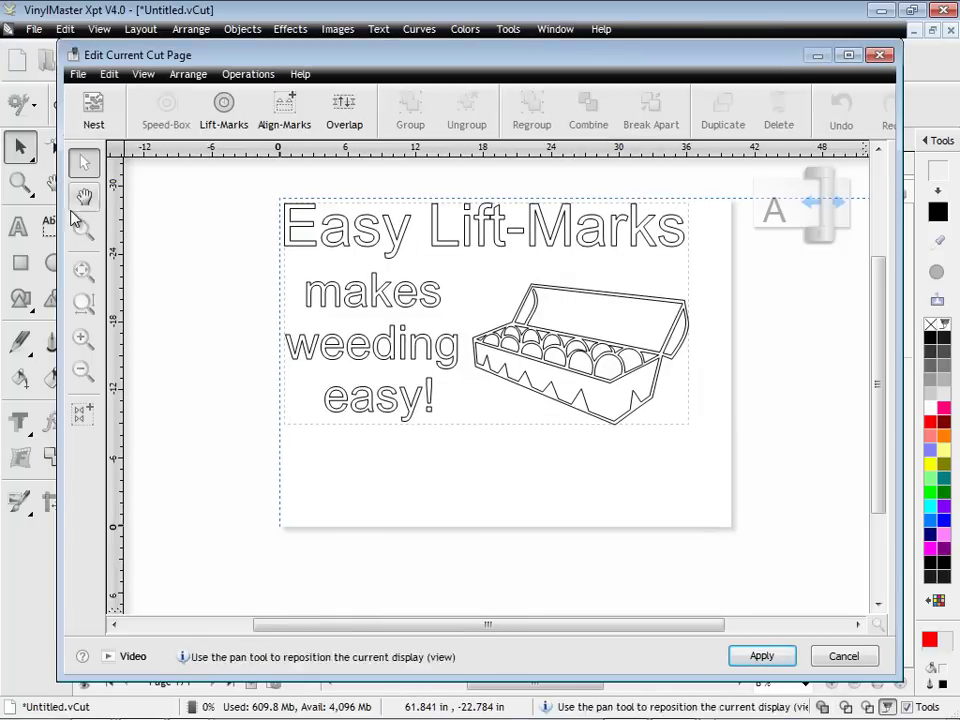
pyautogui.click(84, 229)
pyautogui.moveTo(260, 173); pyautogui.dragTo(754, 454)
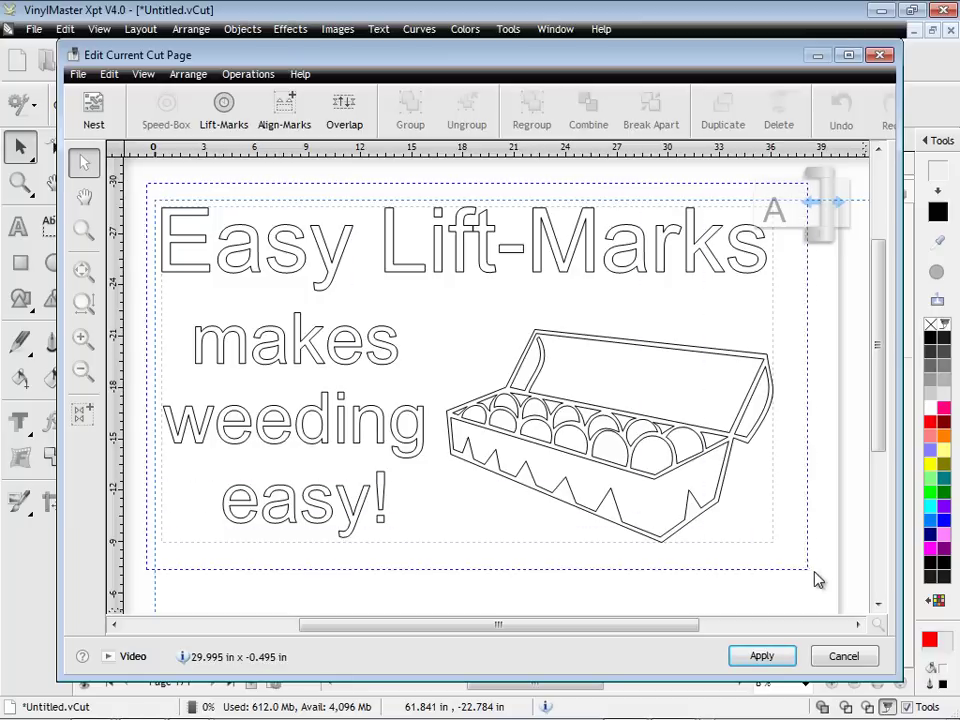
pyautogui.hotkey('ctrl', 'a')
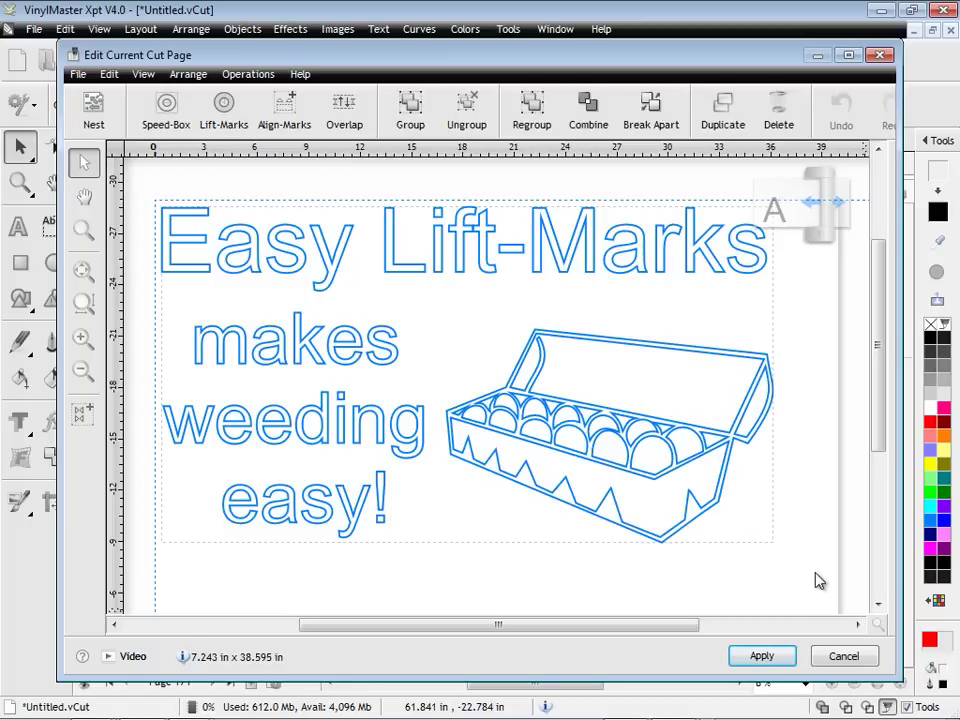
pyautogui.click(228, 115)
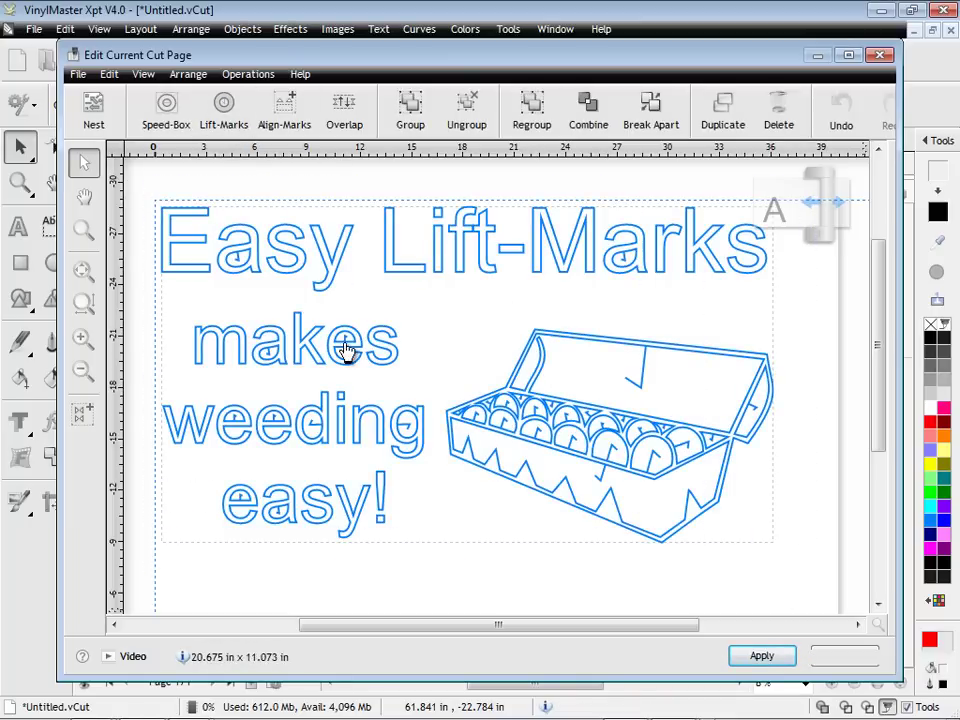
pyautogui.click(778, 654)
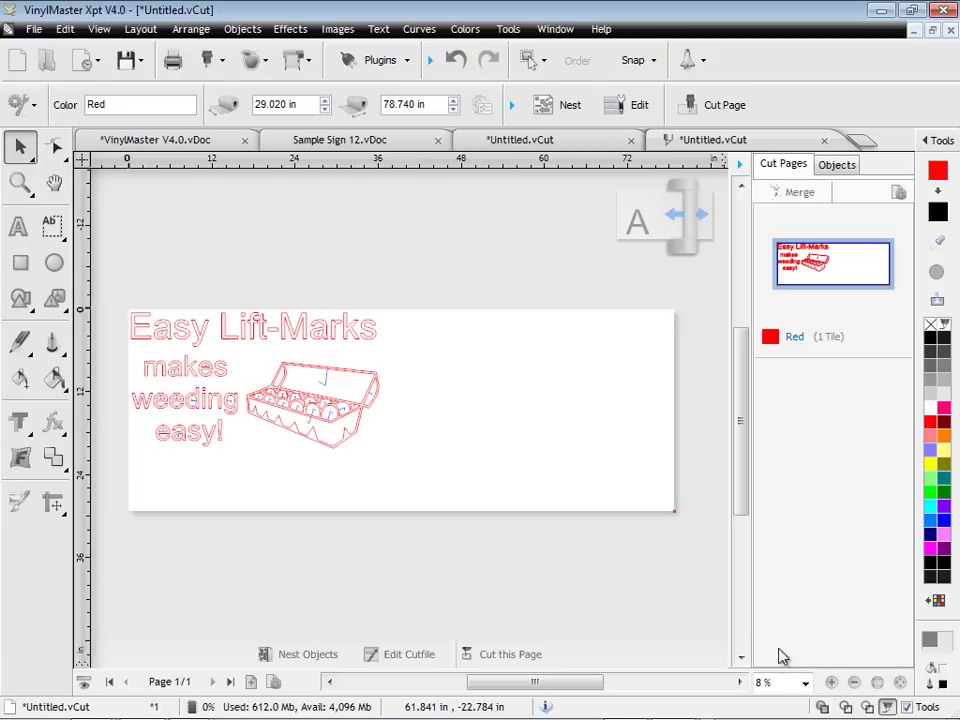
pyautogui.click(19, 183)
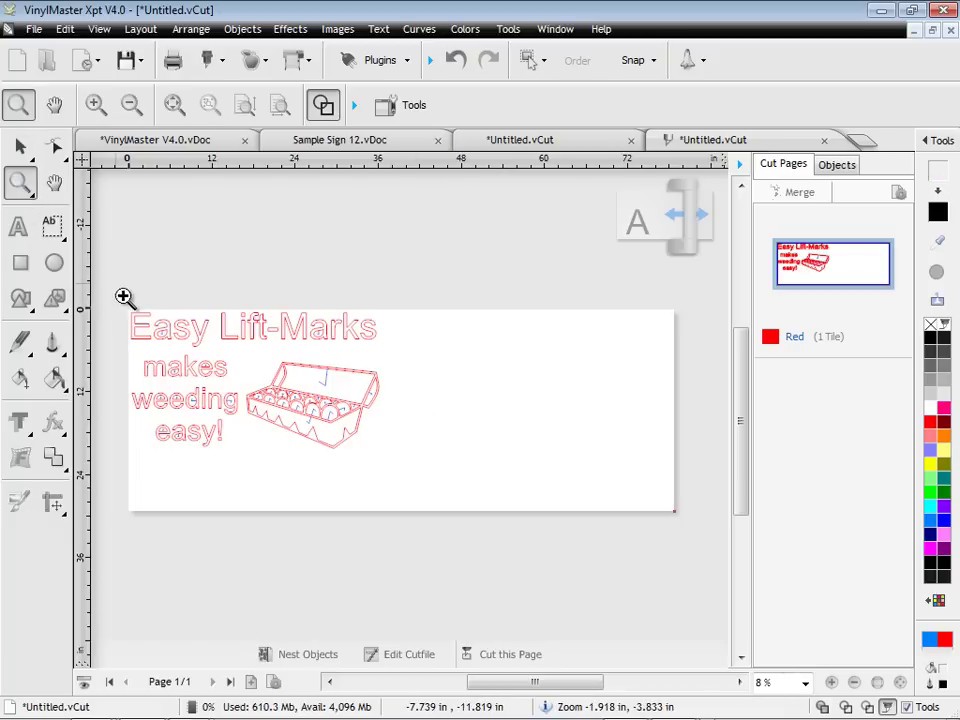
pyautogui.moveTo(122, 298); pyautogui.dragTo(430, 495)
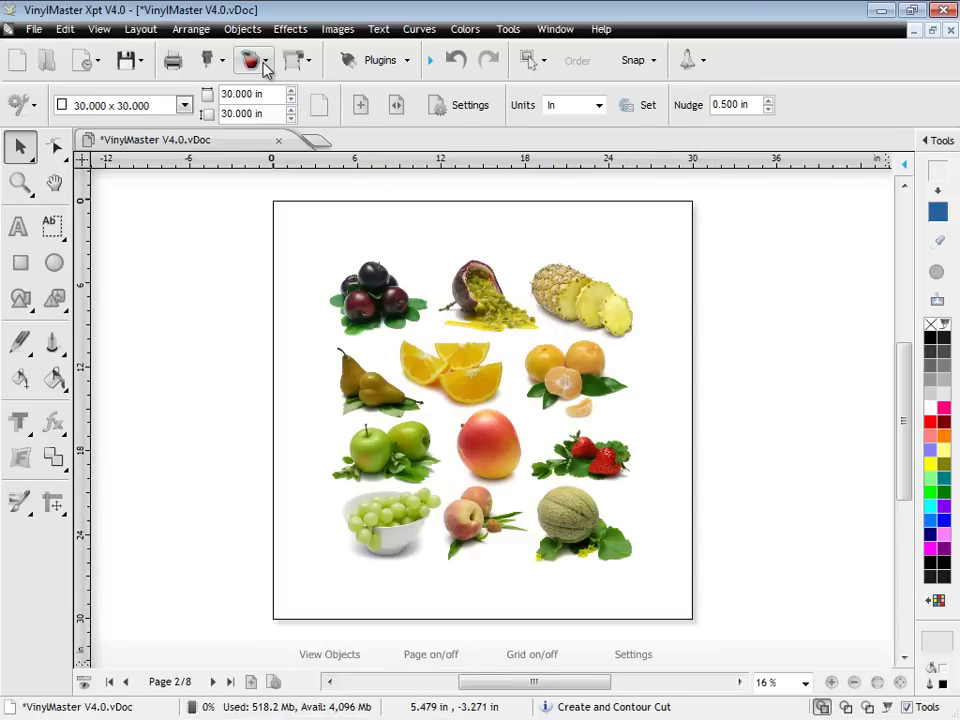
# Build contours around the fruit, including images, with the outline scaled 1.85% relative to size
pyautogui.click(265, 63)
pyautogui.click(186, 126)
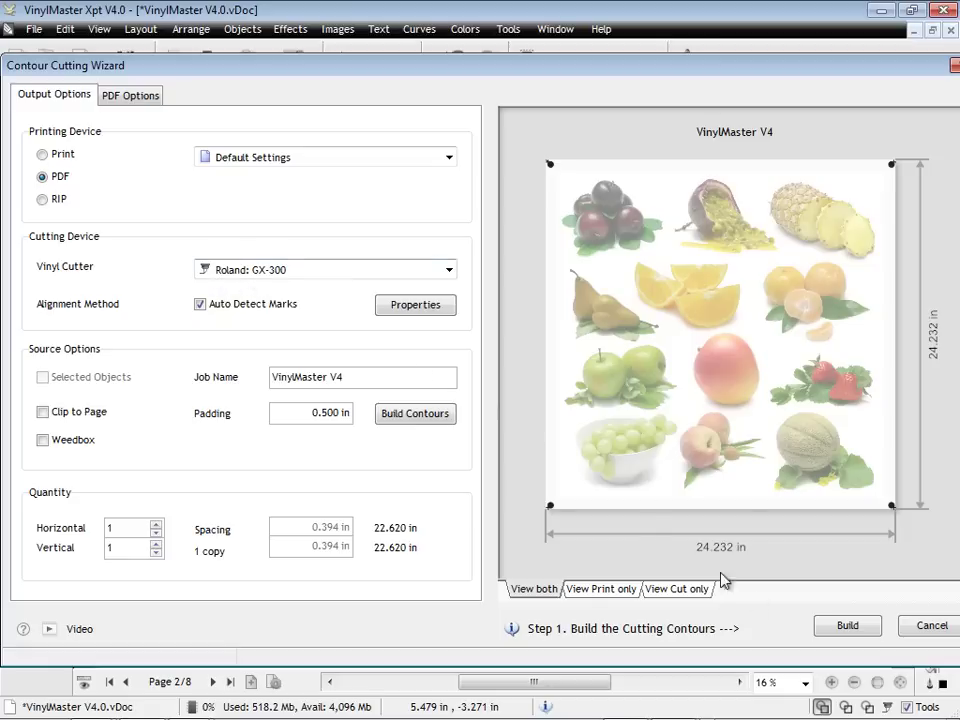
pyautogui.click(846, 626)
pyautogui.press('Return')
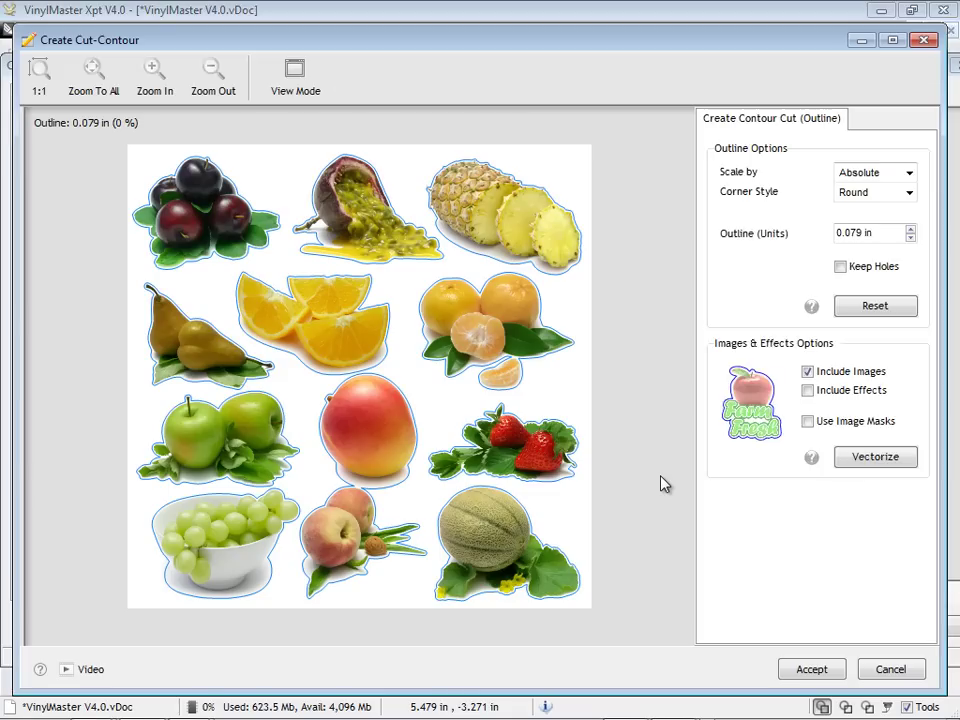
pyautogui.click(890, 174)
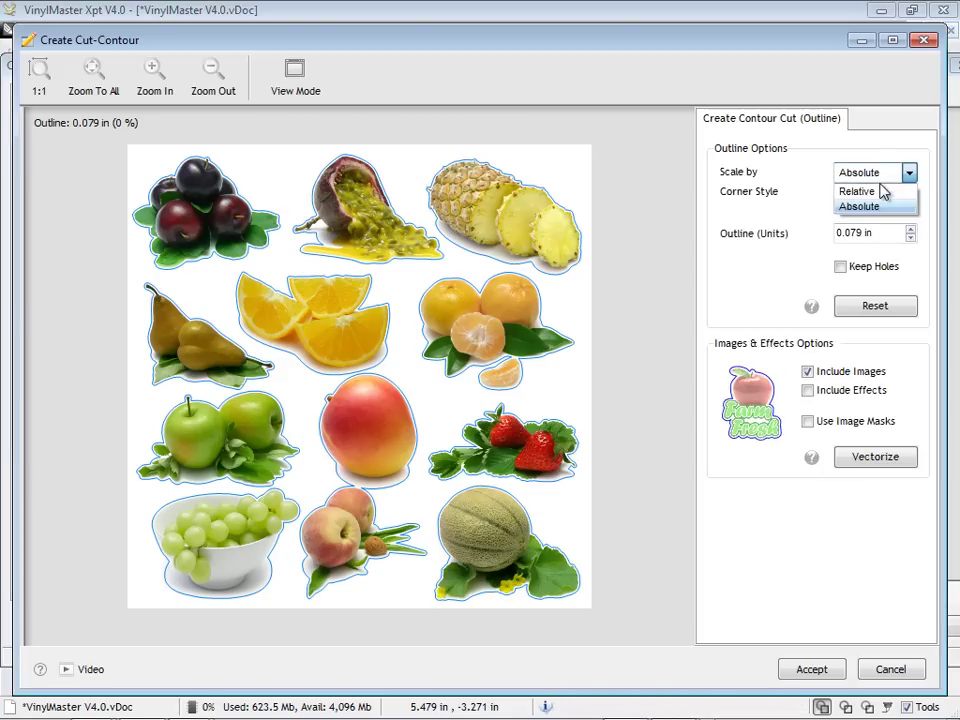
pyautogui.click(858, 187)
pyautogui.moveTo(910, 230)
pyautogui.mouseDown()
pyautogui.moveTo(914, 250)
pyautogui.moveTo(917, 240)
pyautogui.mouseUp()
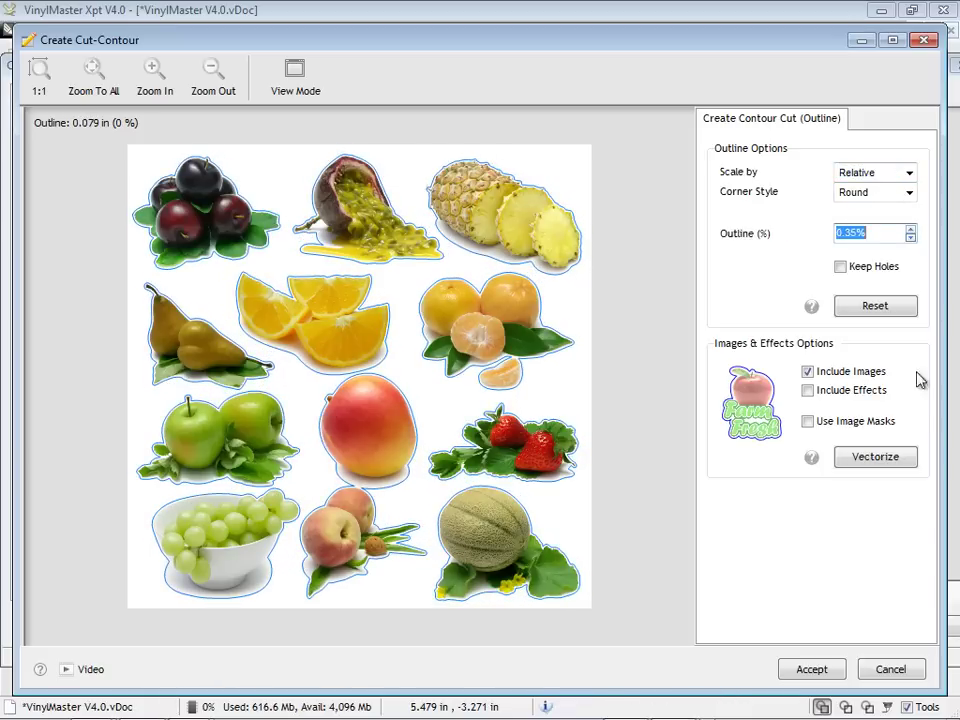
pyautogui.click(841, 677)
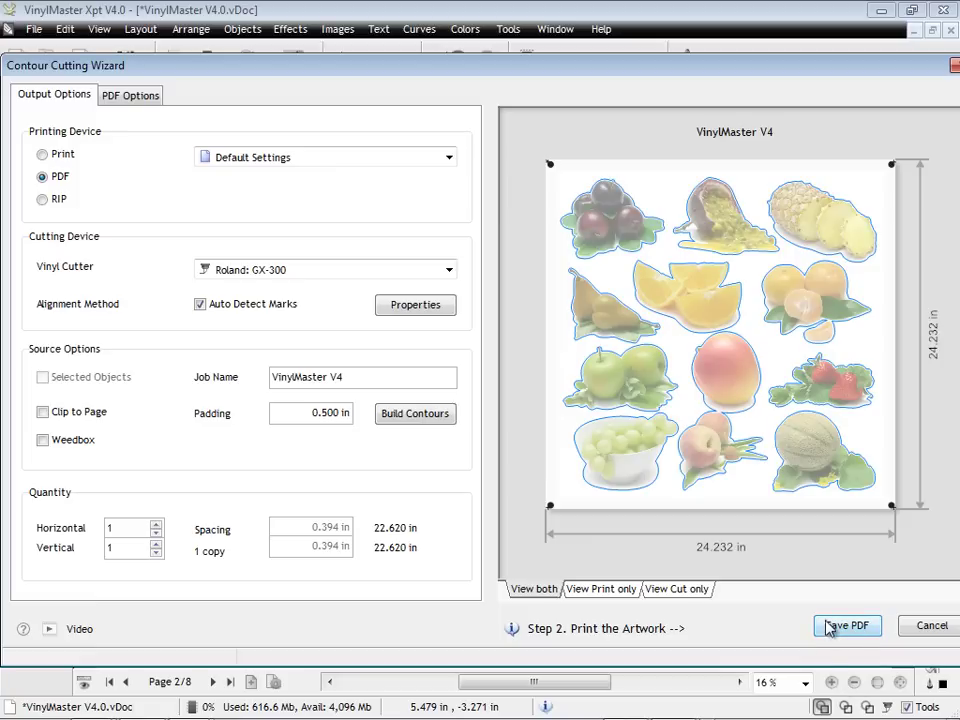
# Save the contour cut as a PDF and send it to the Roland GX-300 cutter
pyautogui.click(838, 627)
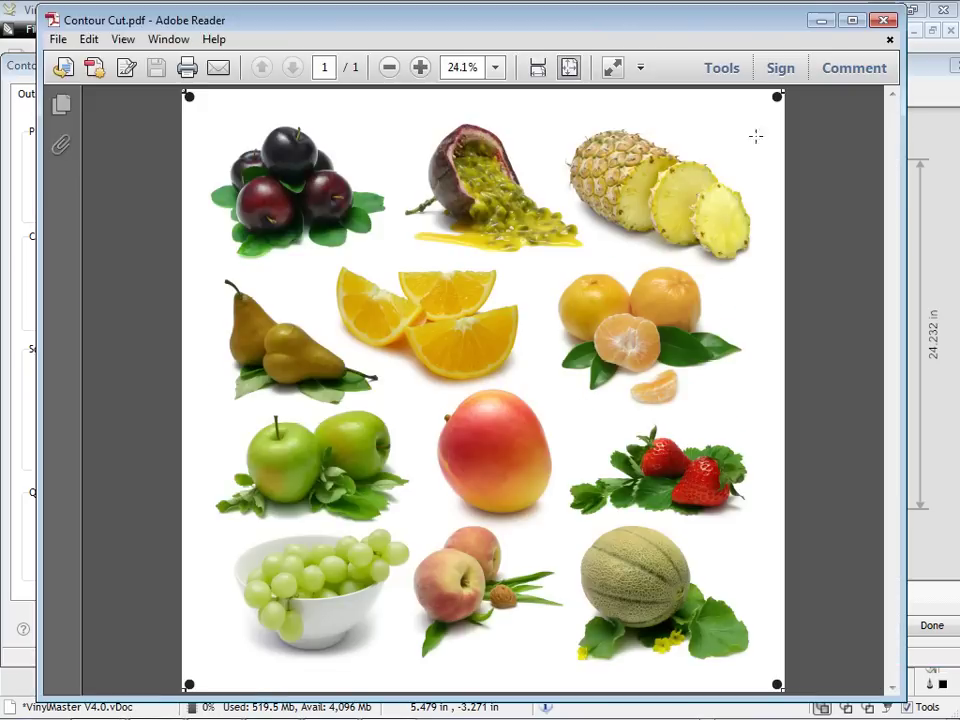
pyautogui.click(883, 20)
pyautogui.click(858, 624)
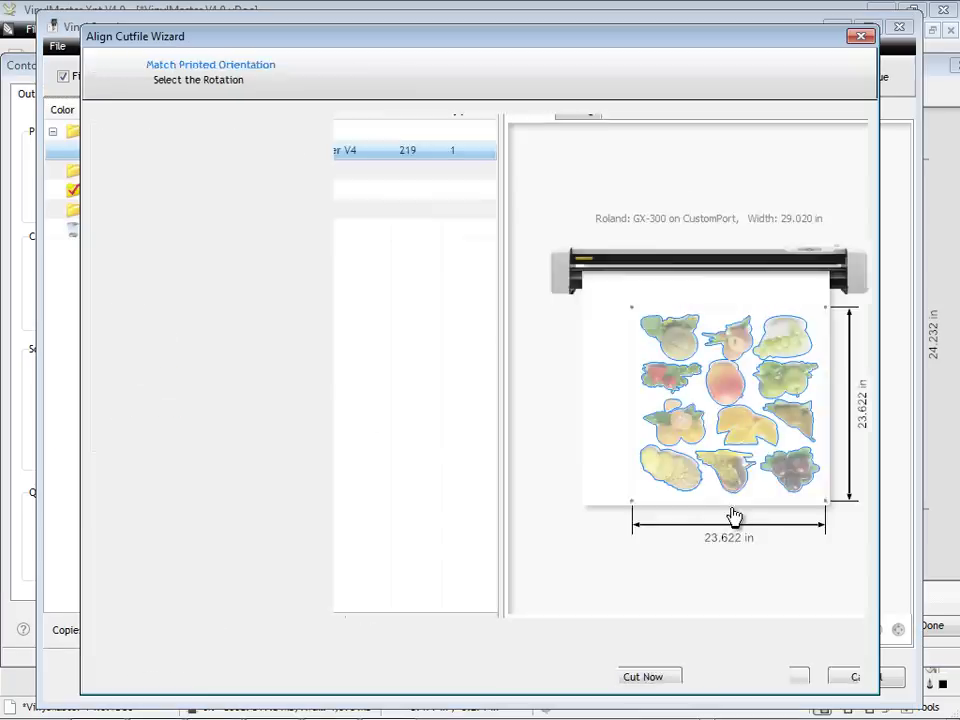
pyautogui.click(740, 670)
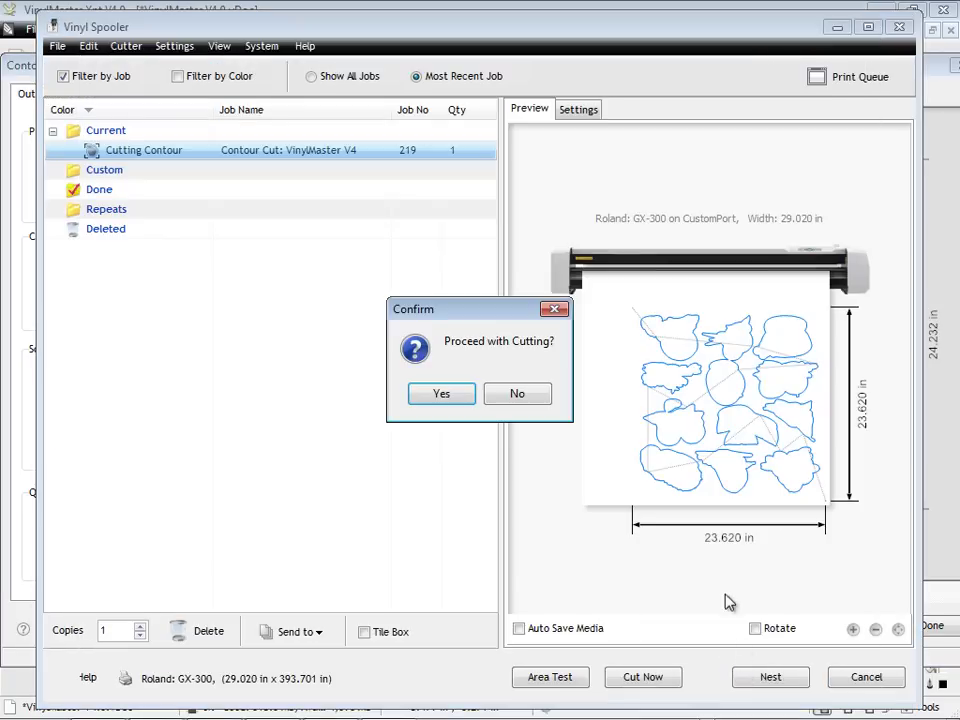
pyautogui.click(466, 396)
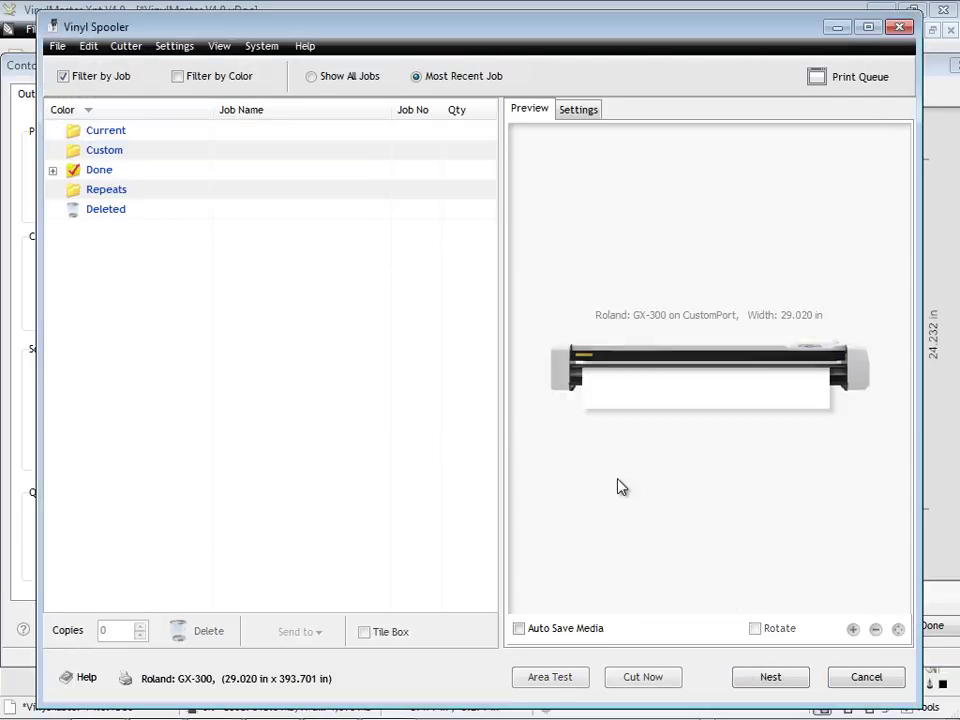
# On the team photo page, set up RIP Print/Cut with spot colours and Tile to Media enabled
pyautogui.click(928, 626)
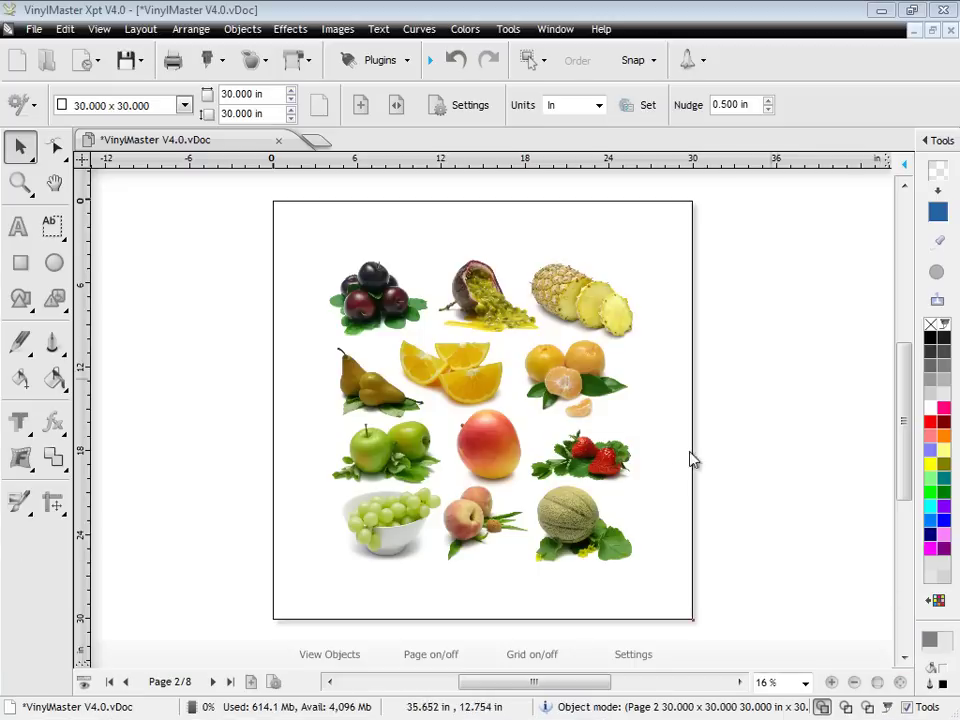
pyautogui.click(215, 682)
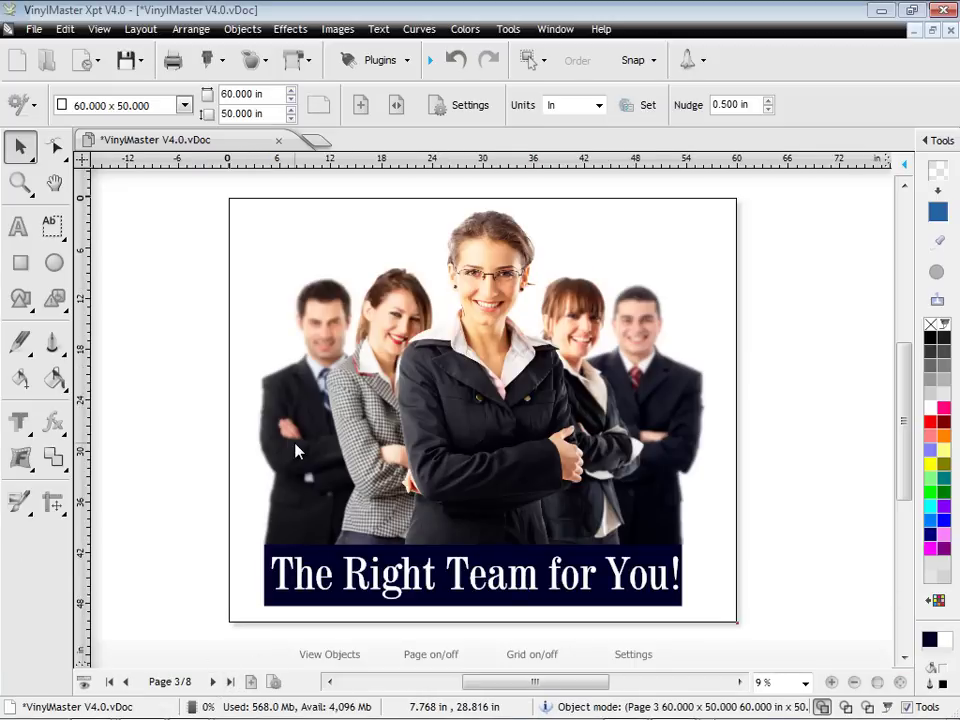
pyautogui.click(296, 60)
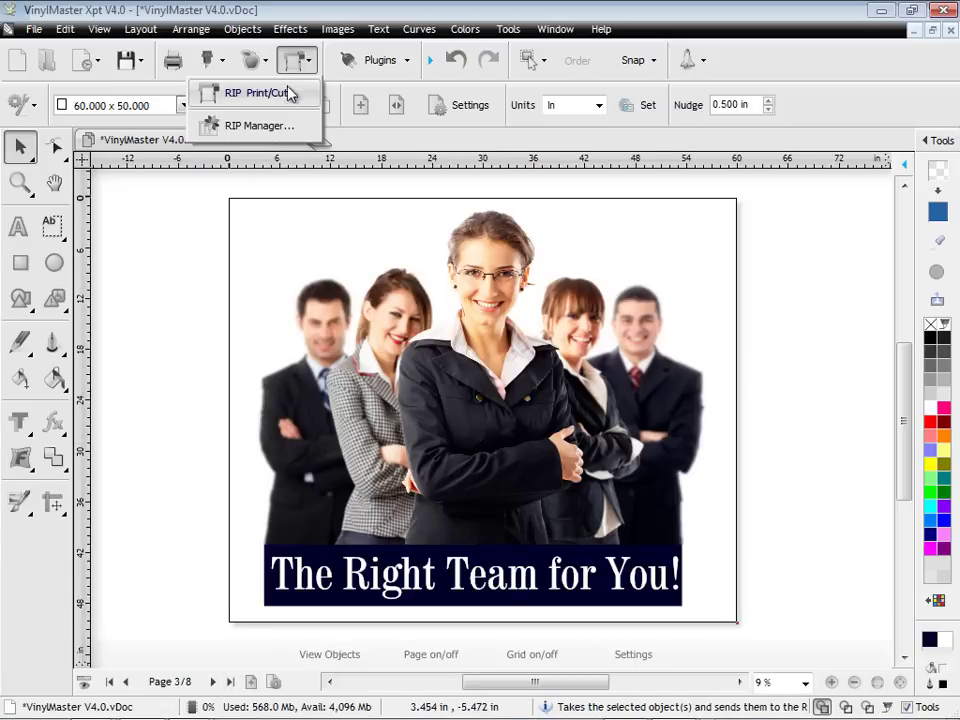
pyautogui.click(289, 95)
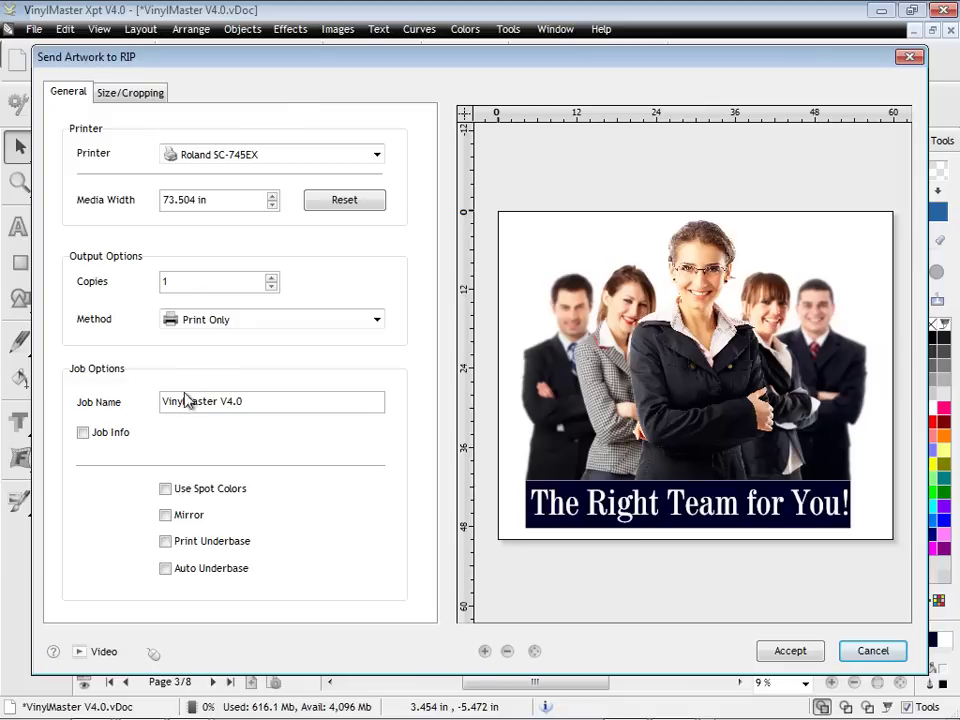
pyautogui.click(166, 489)
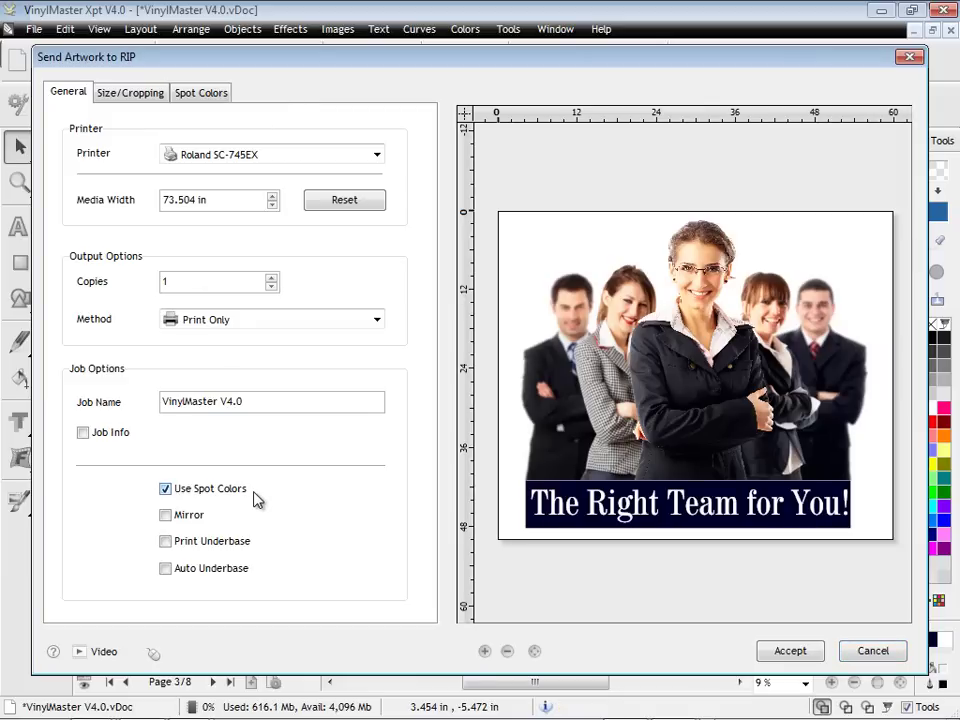
pyautogui.click(154, 96)
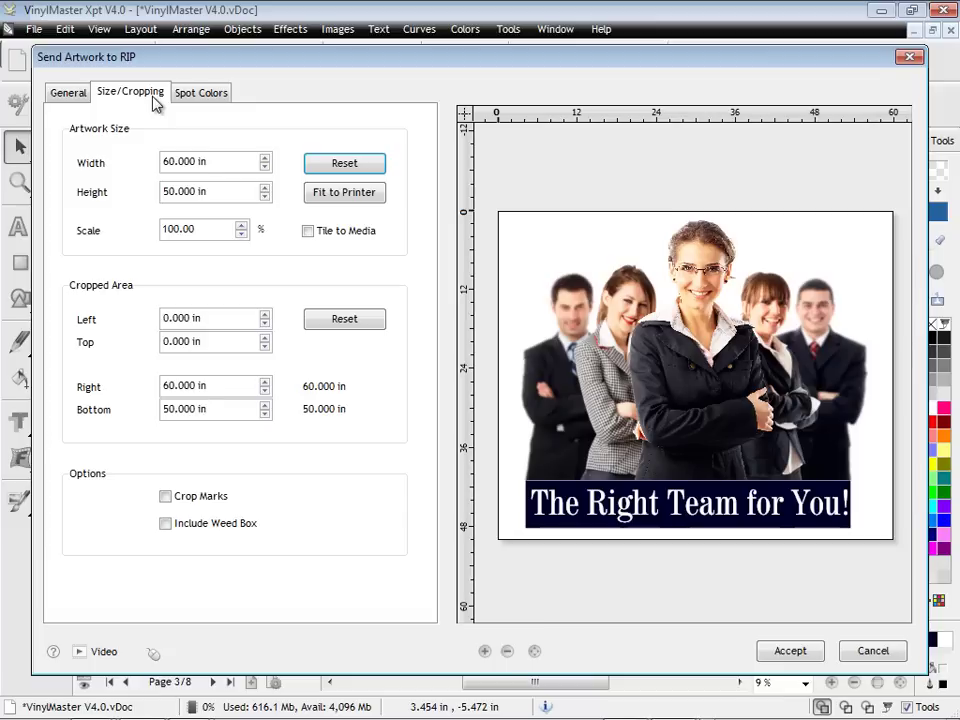
pyautogui.click(309, 233)
# Review the tile size and spot colours, send the job to the RIP, and publish a CMYK TIFF
pyautogui.click(204, 92)
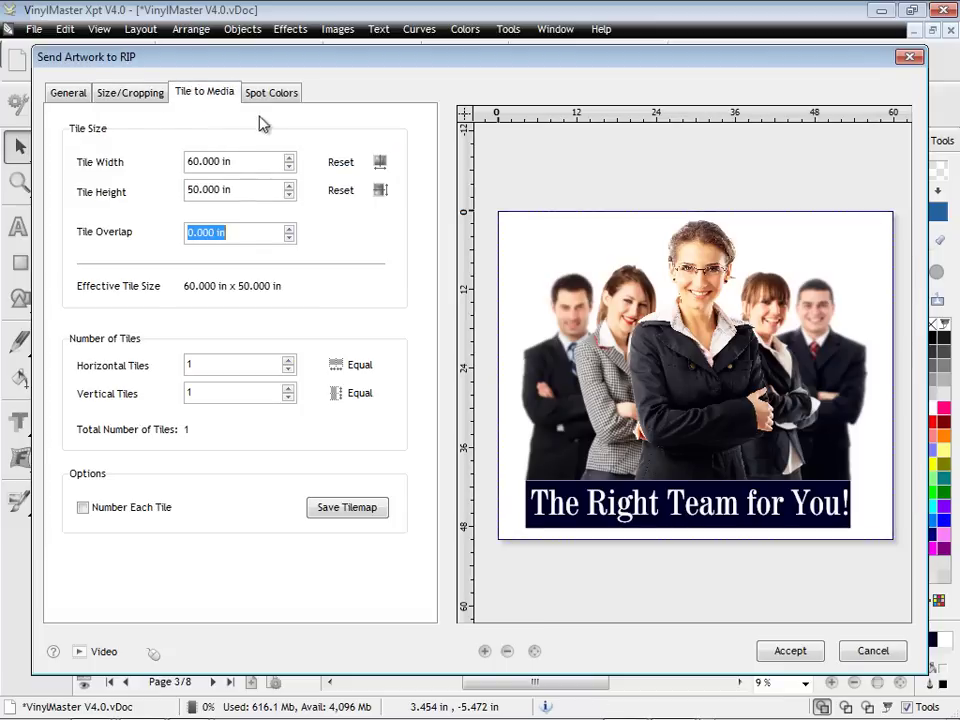
pyautogui.click(261, 161)
pyautogui.click(264, 189)
pyautogui.click(251, 232)
pyautogui.click(272, 92)
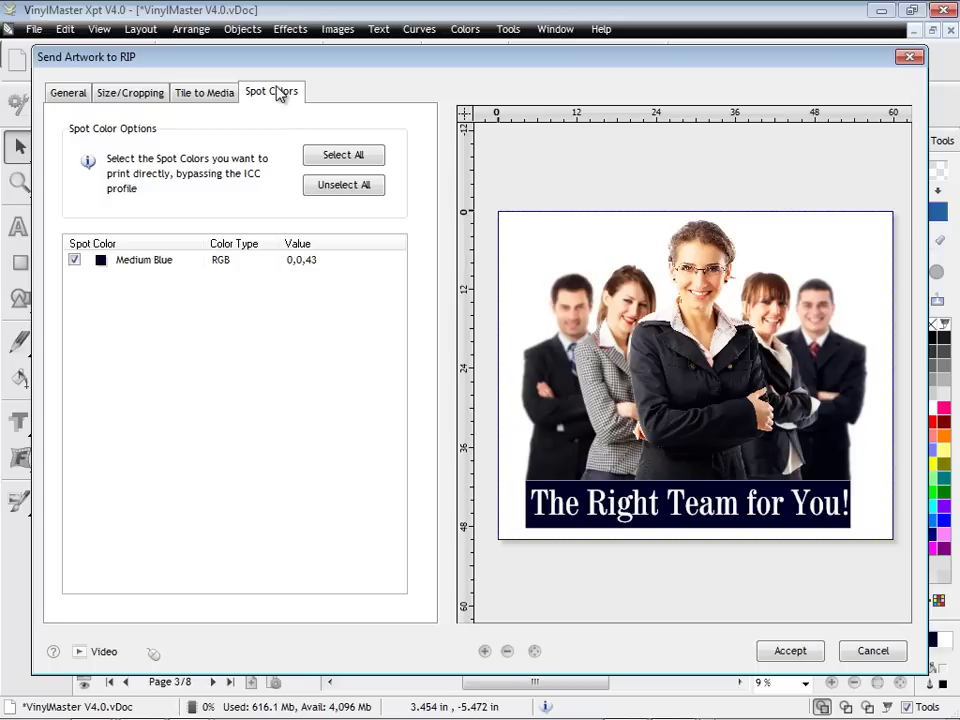
pyautogui.click(65, 93)
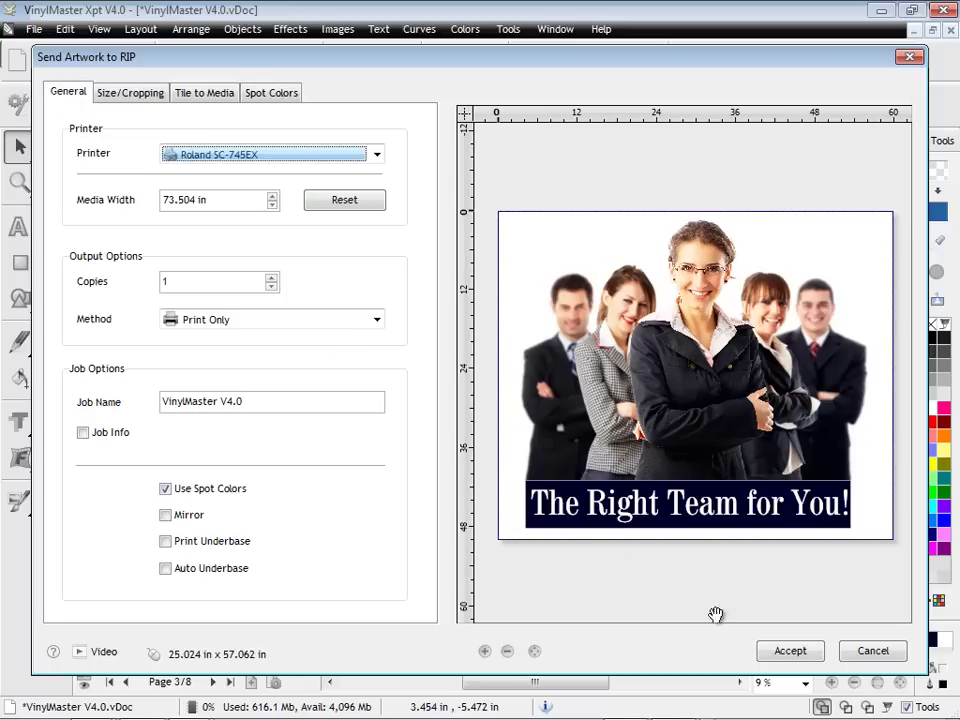
pyautogui.click(812, 659)
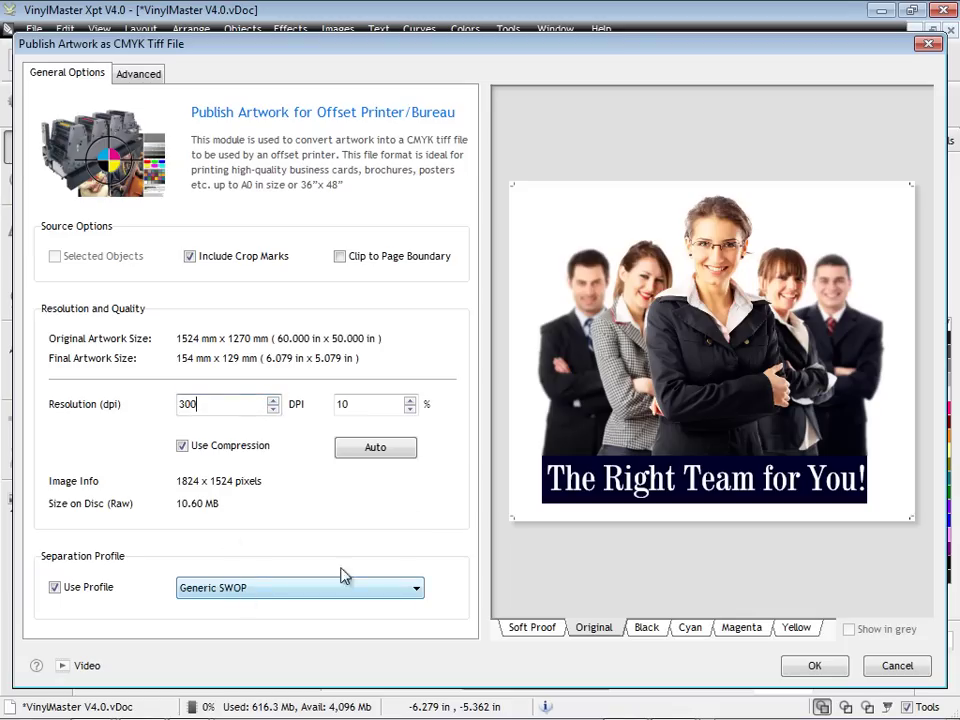
pyautogui.click(815, 668)
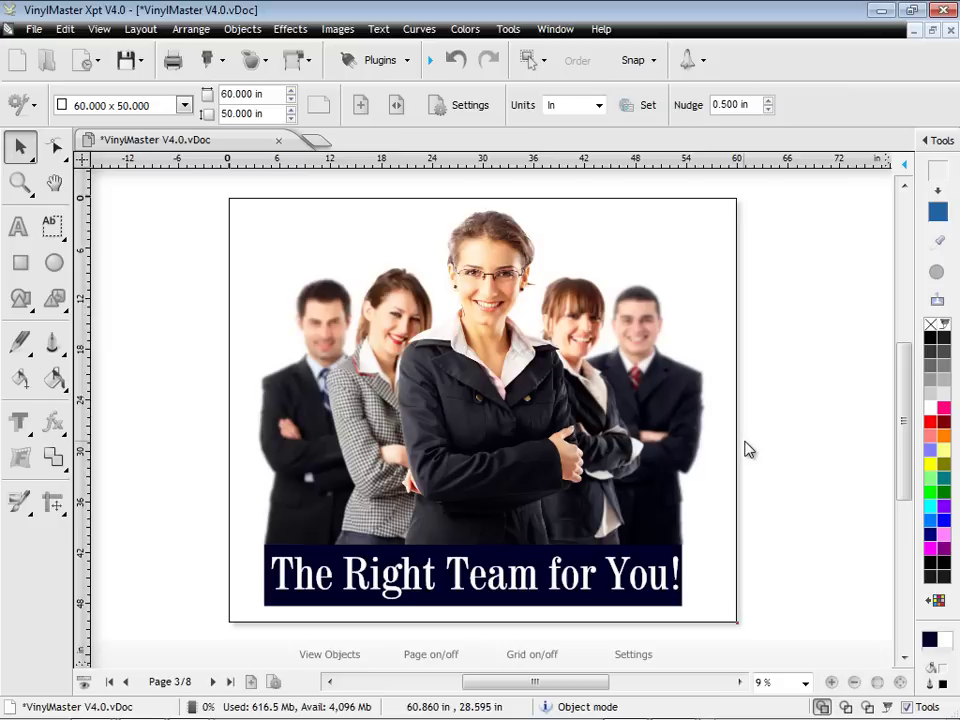
# Publish to a Press Quality PDF, overwriting The Right Team.pdf, keeping the Press Quality preset
pyautogui.click(34, 29)
pyautogui.moveTo(79, 223)
pyautogui.click(259, 294)
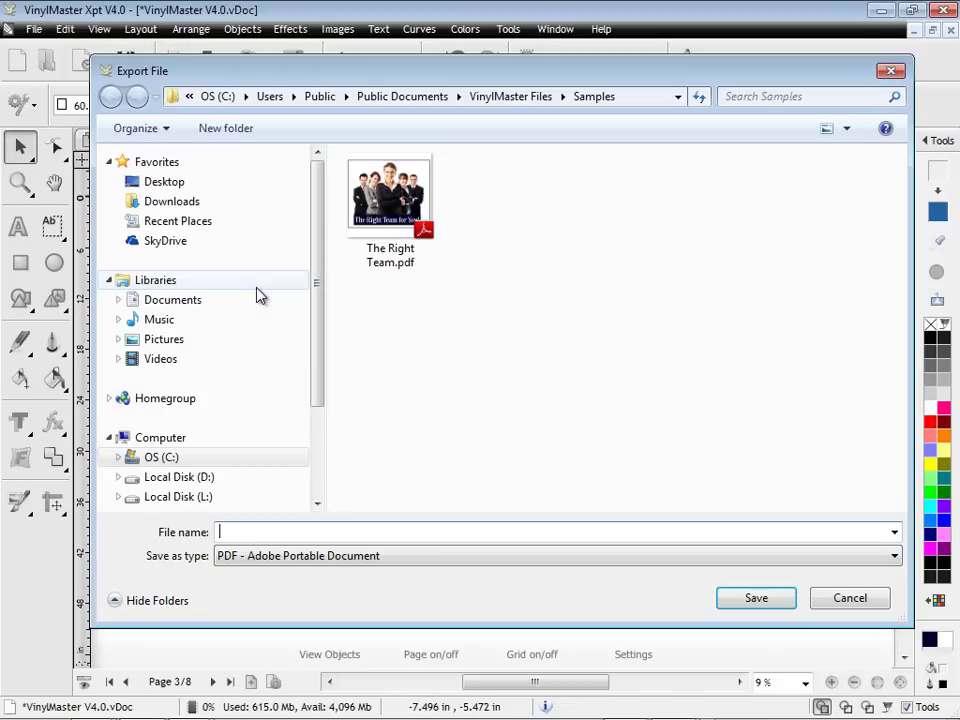
pyautogui.doubleClick(367, 243)
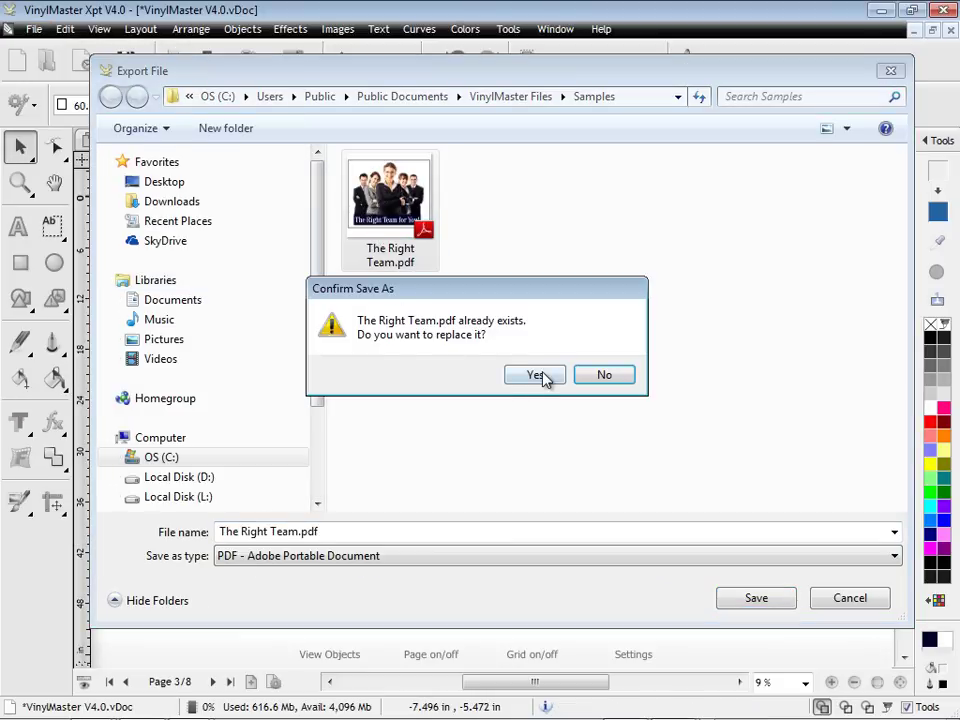
pyautogui.click(544, 378)
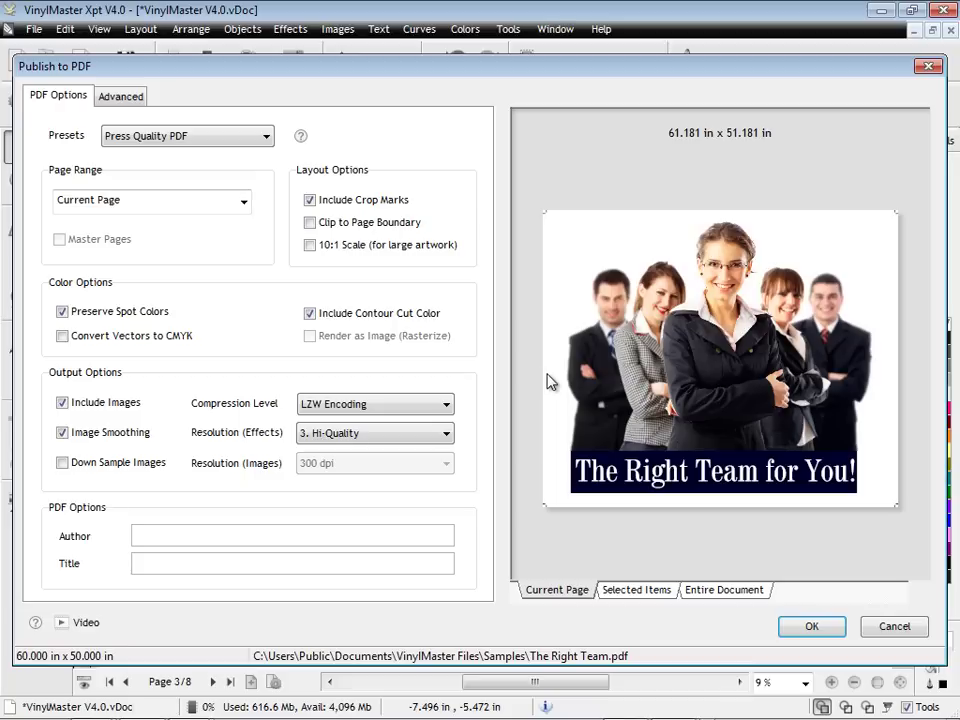
pyautogui.click(181, 142)
pyautogui.click(182, 120)
# Keep the page range at the current page and standard crop marks, then close the PDF preview
pyautogui.click(385, 561)
pyautogui.click(660, 590)
pyautogui.click(722, 591)
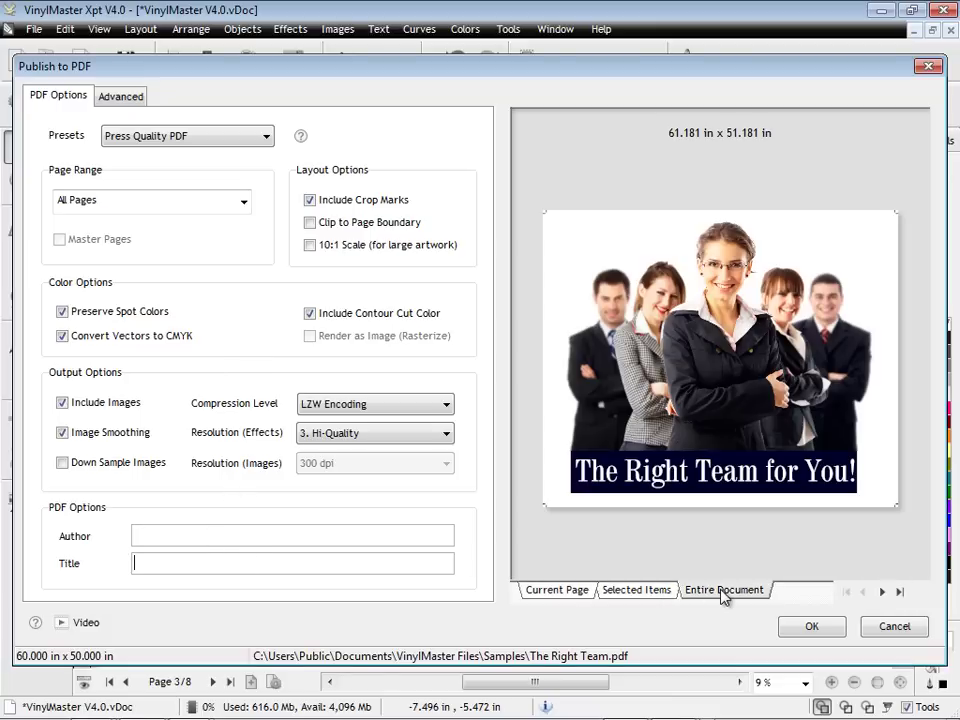
pyautogui.click(632, 592)
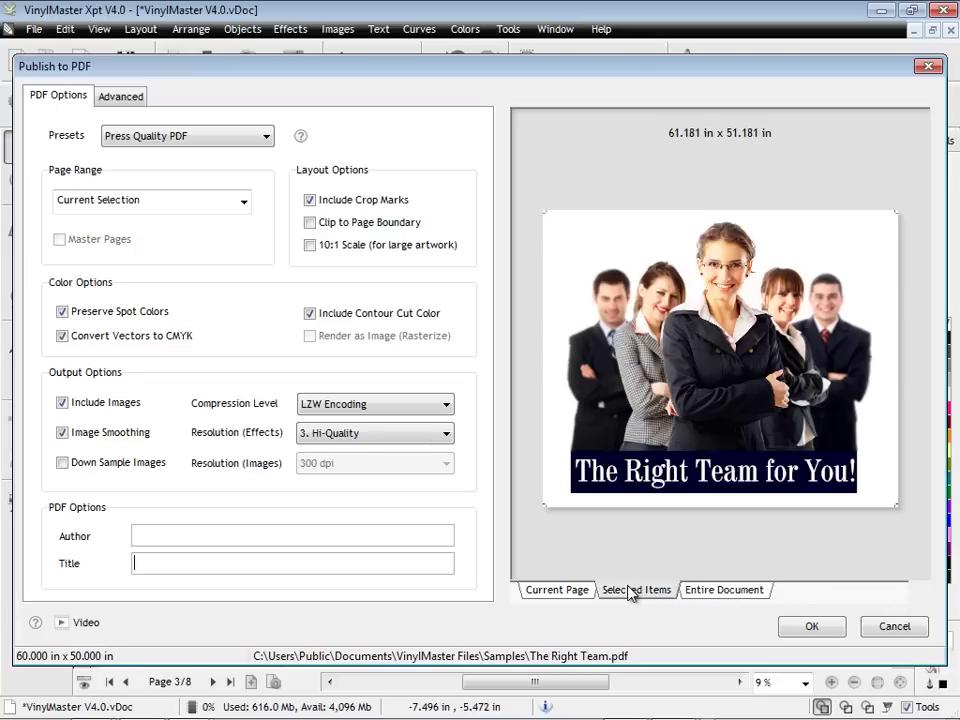
pyautogui.click(553, 591)
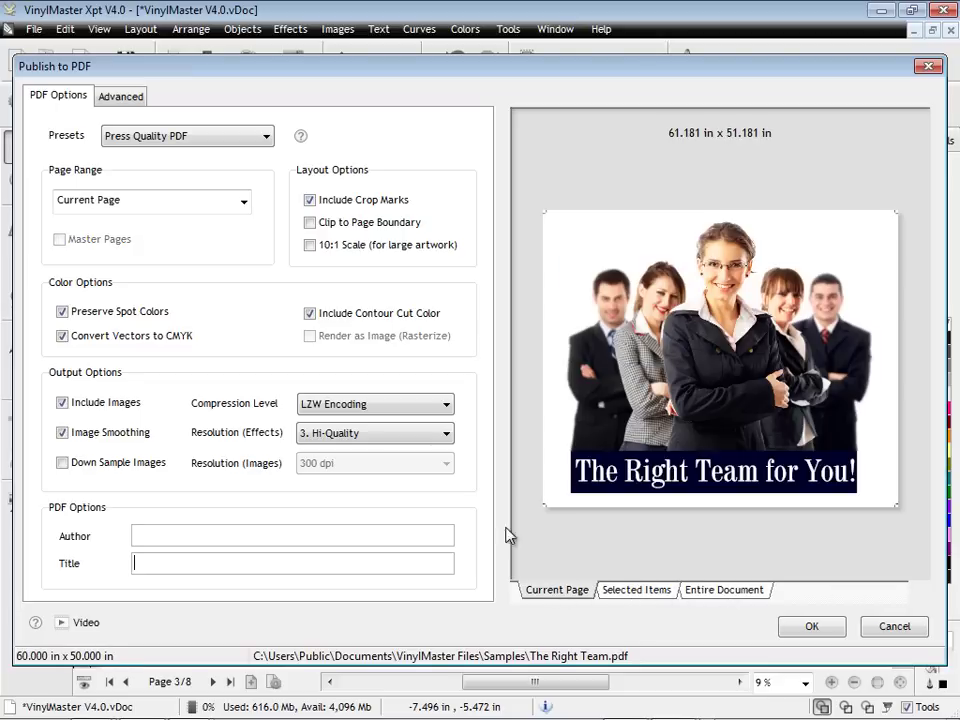
pyautogui.click(122, 97)
pyautogui.click(287, 168)
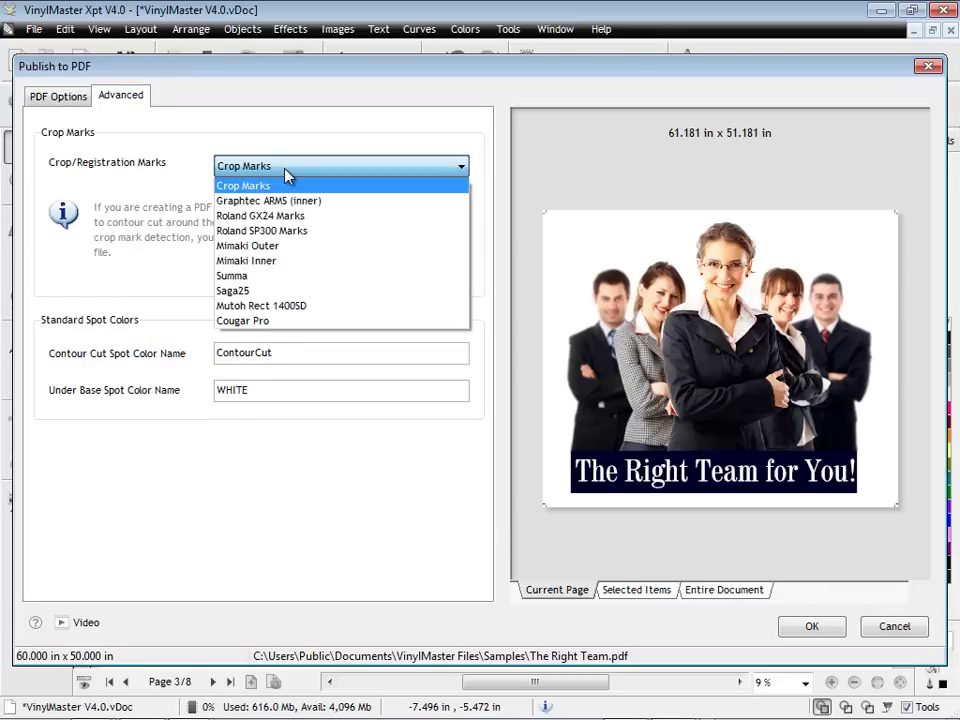
pyautogui.click(286, 174)
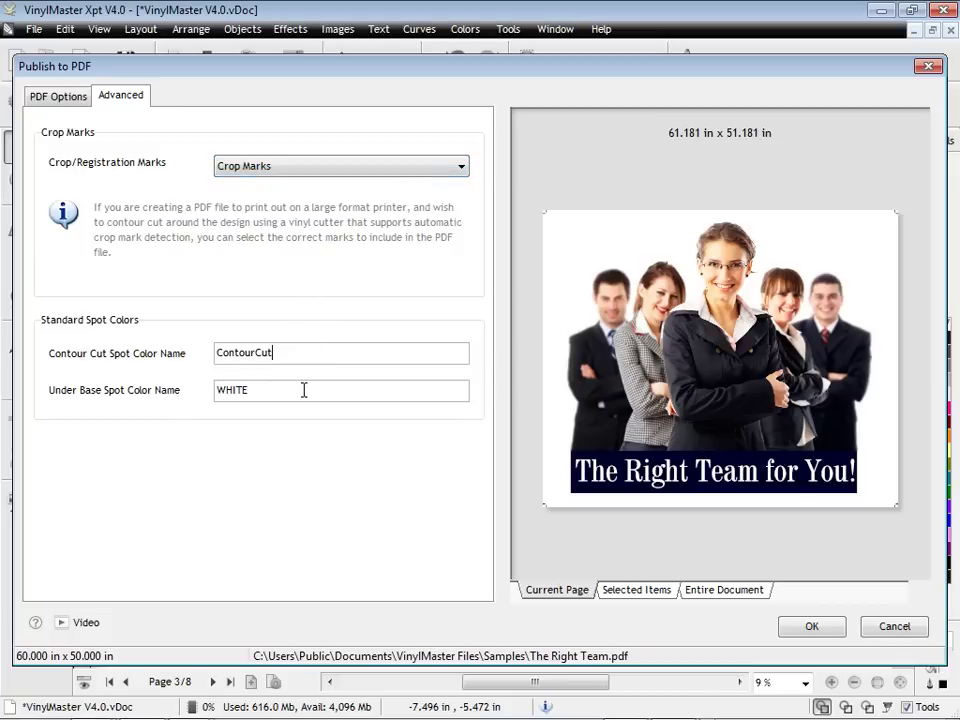
pyautogui.click(66, 97)
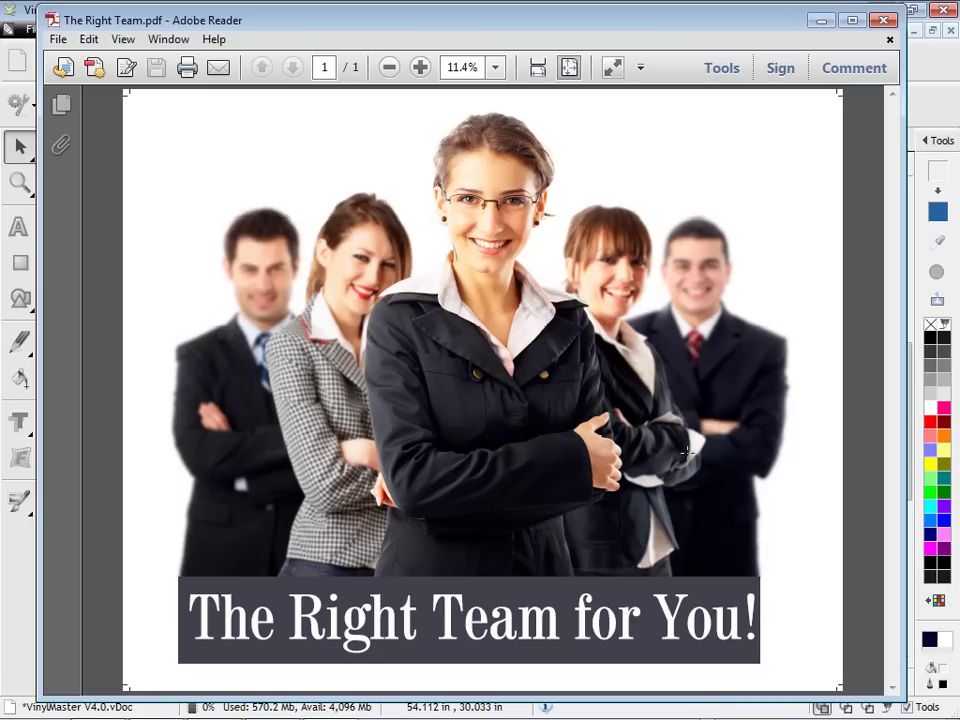
pyautogui.click(884, 20)
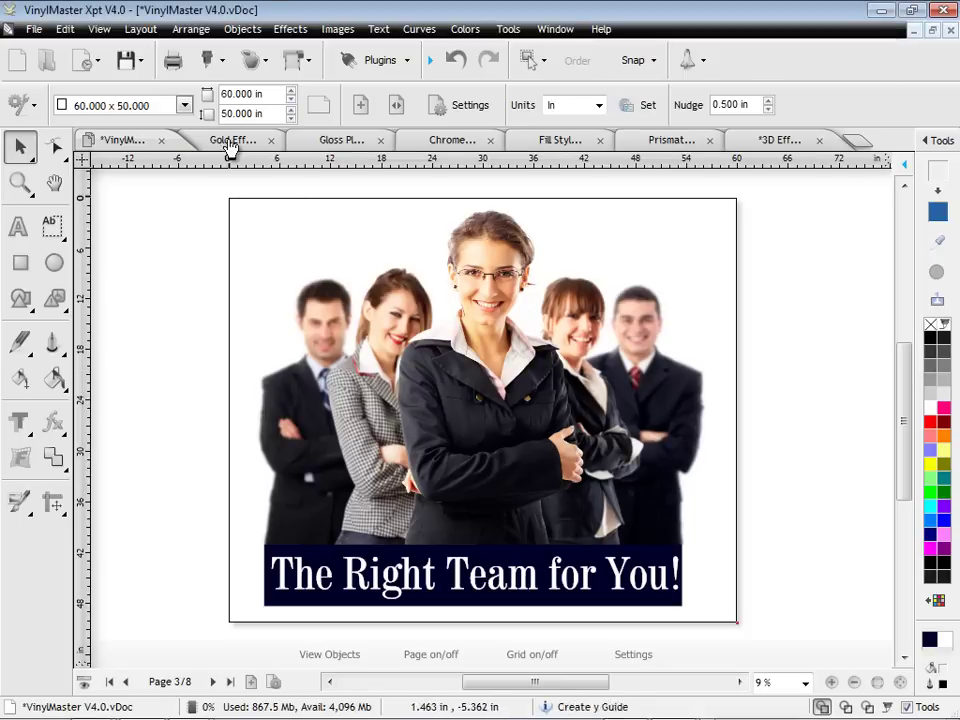
# Cycle through the Gold, Gloss Plastic, Chrome, Fill Styles, Prismatic and 3D Effects sample documents
pyautogui.click(229, 142)
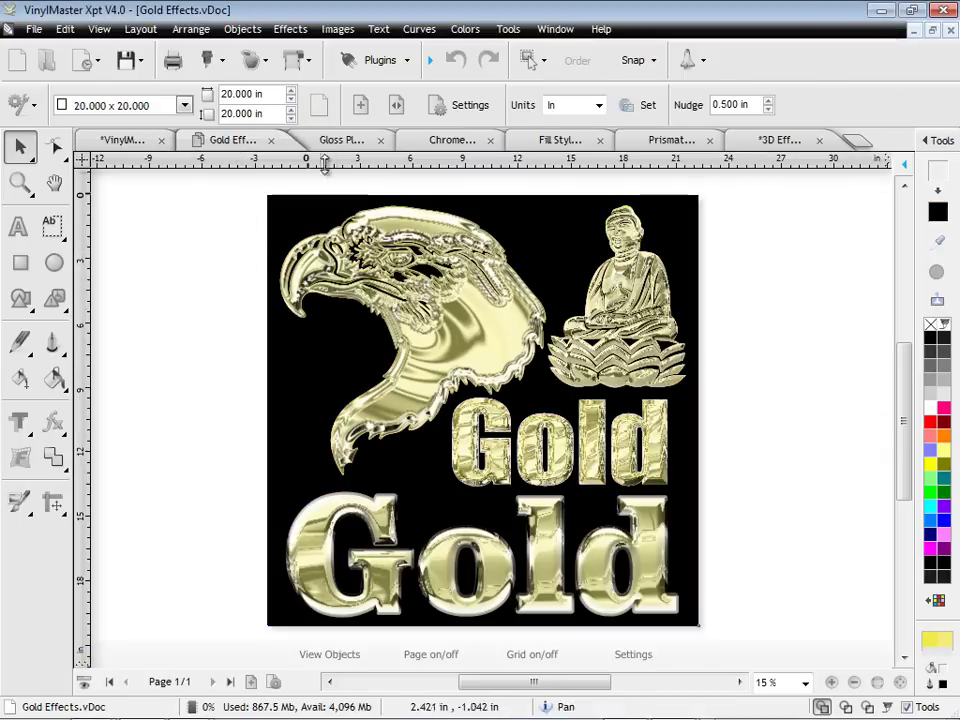
pyautogui.click(338, 140)
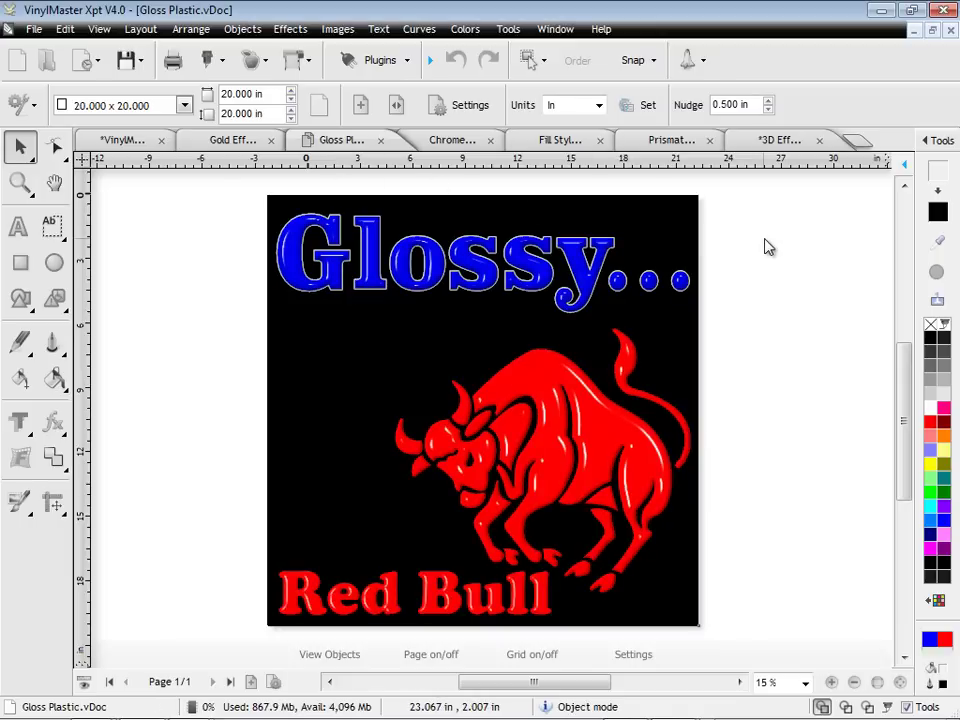
pyautogui.click(462, 146)
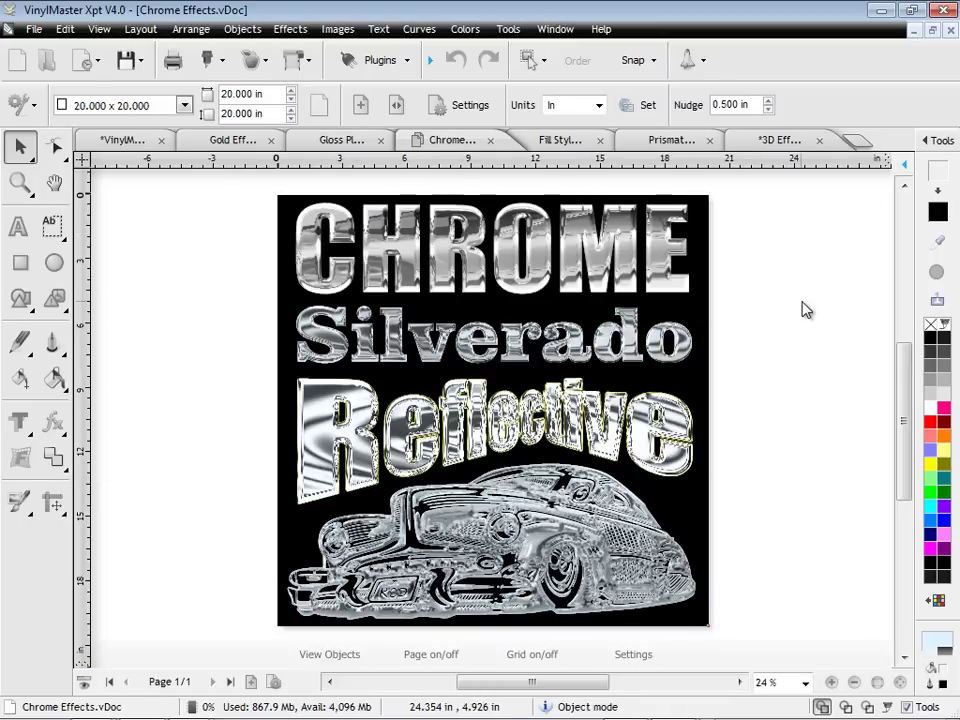
pyautogui.click(562, 144)
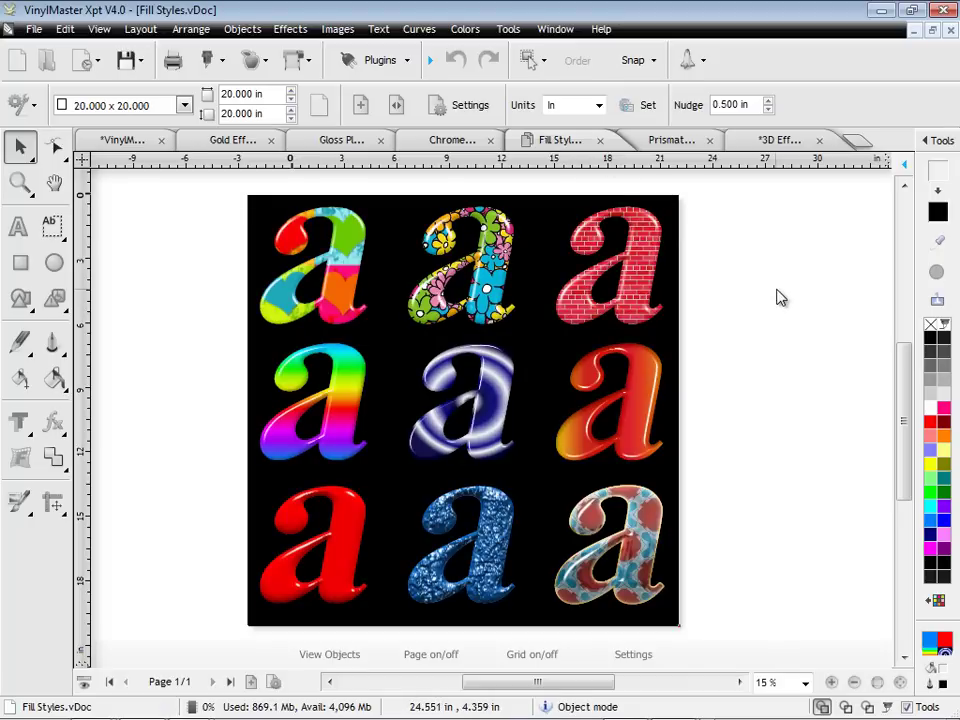
pyautogui.click(662, 145)
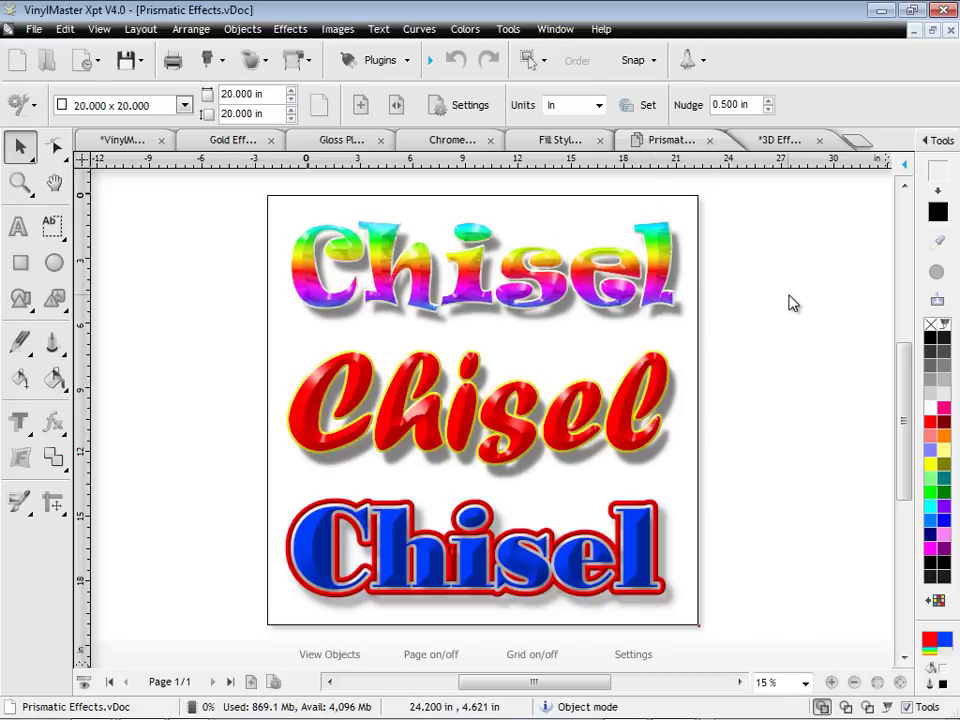
pyautogui.click(765, 143)
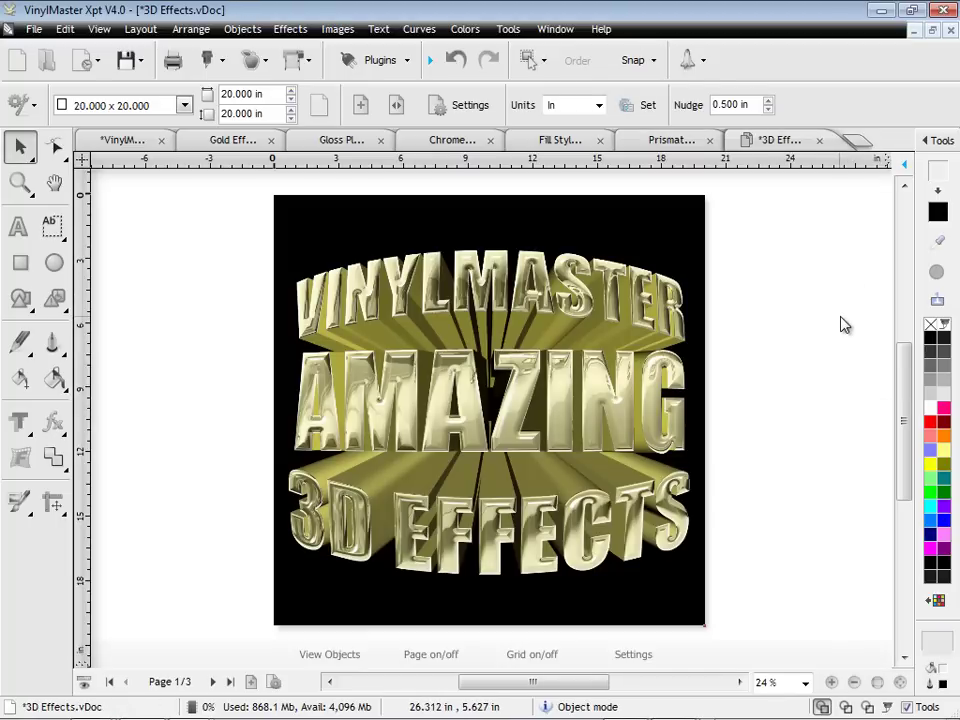